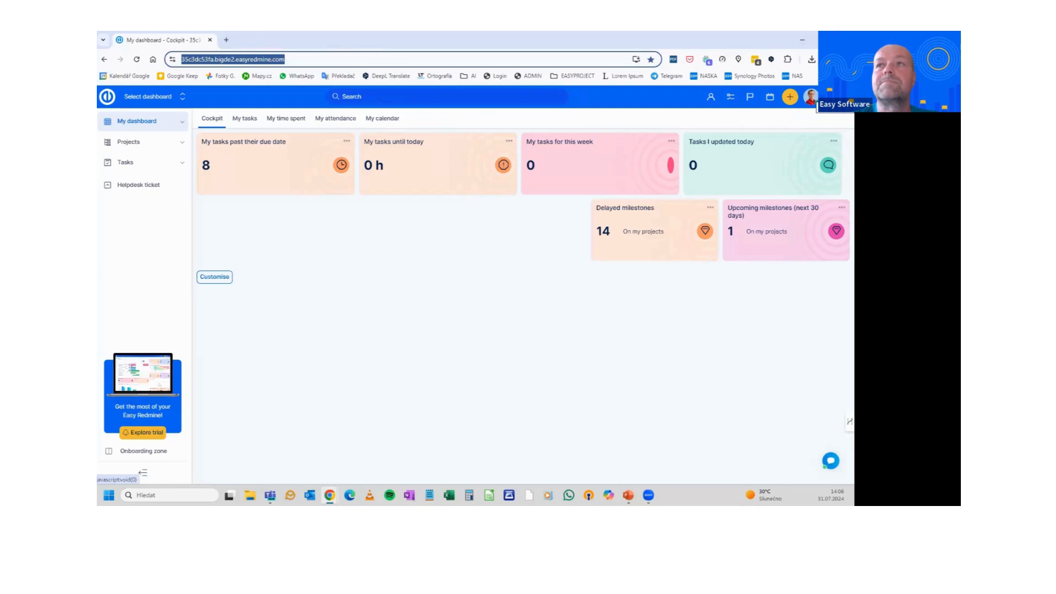
# Open the Administration Users list, grouped by user types like Team Member and Project Manager
pyautogui.click(835, 97)
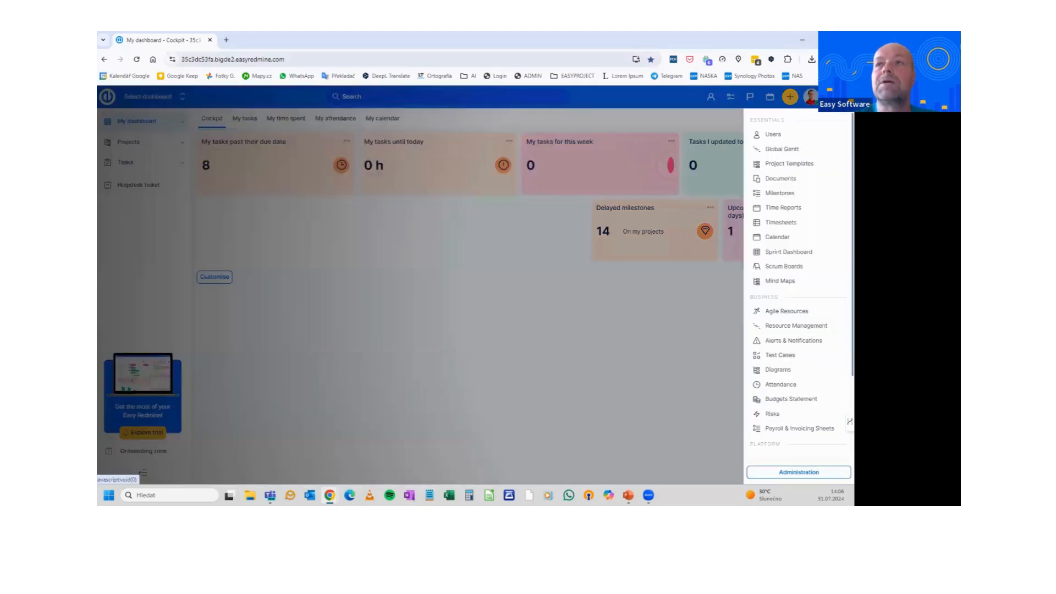
pyautogui.click(796, 475)
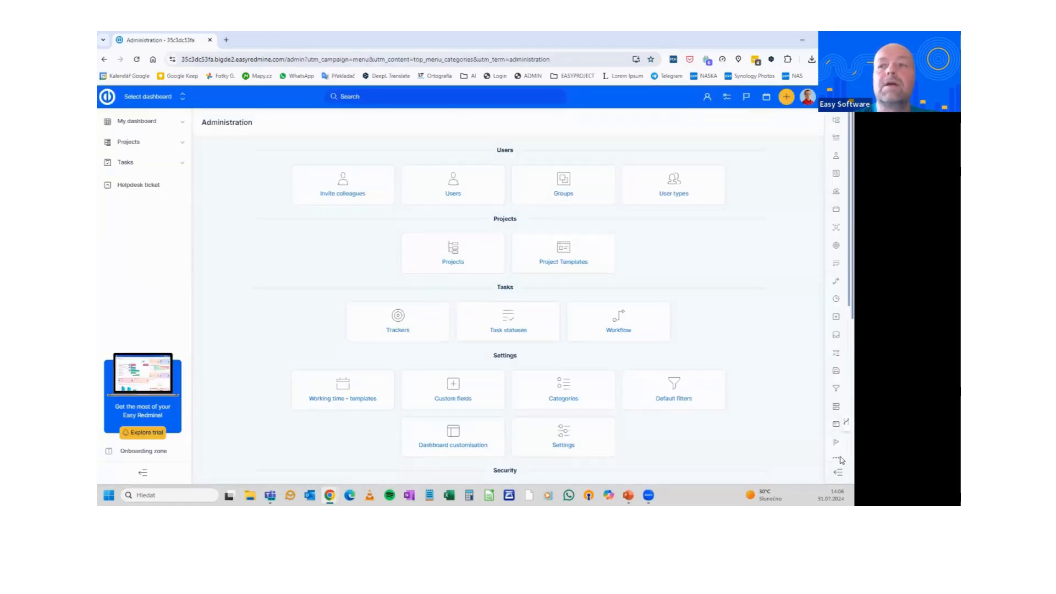
pyautogui.click(838, 472)
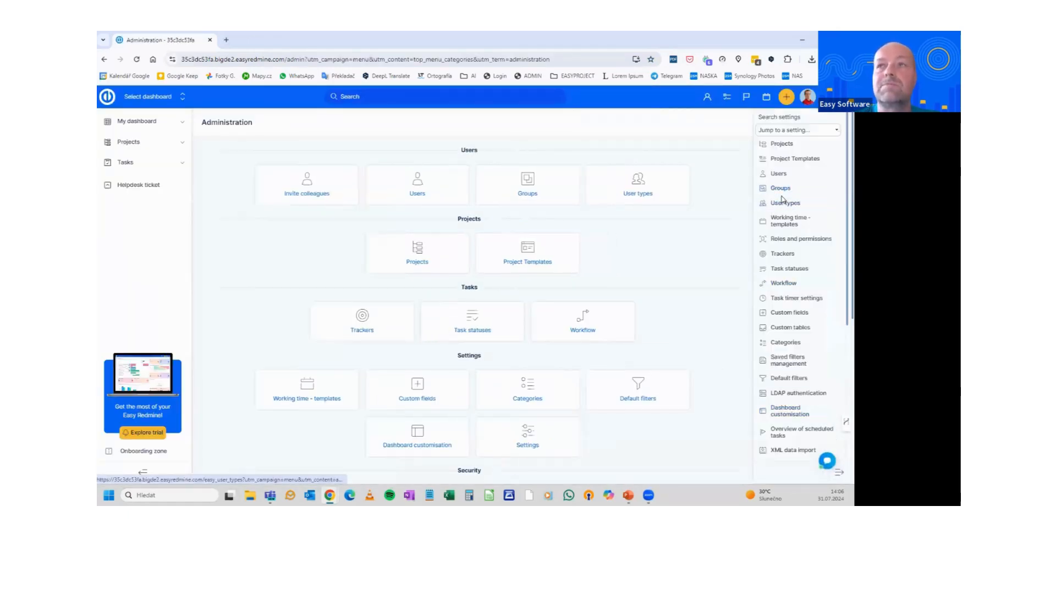
pyautogui.click(811, 189)
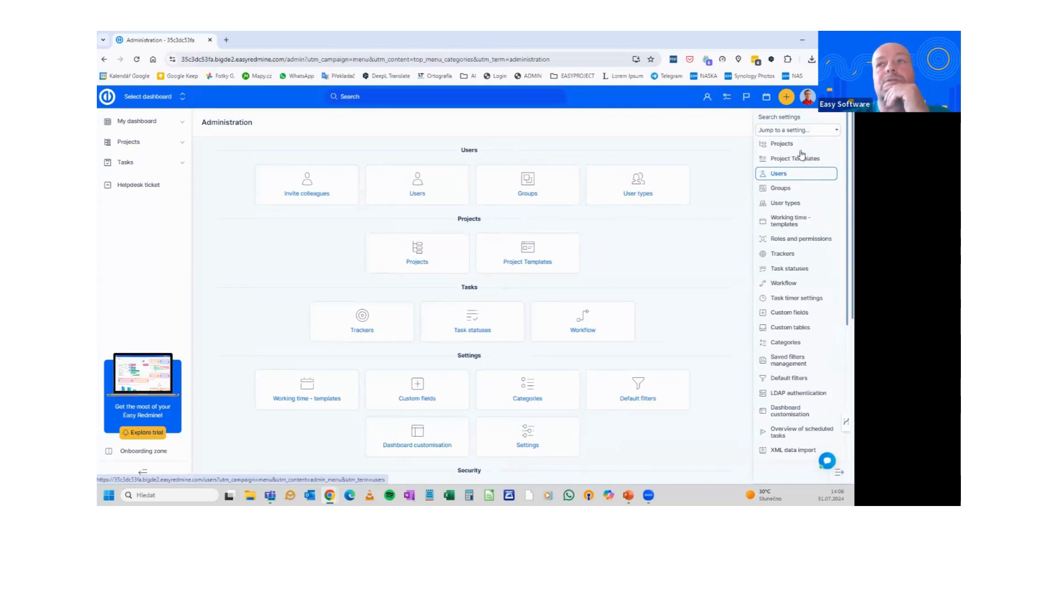
pyautogui.click(829, 97)
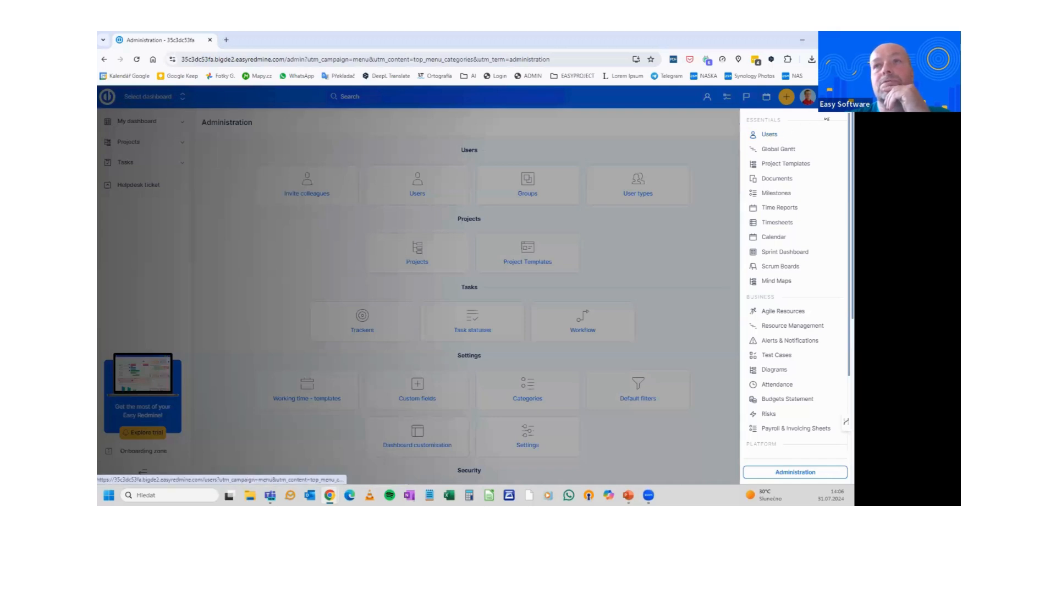
pyautogui.click(829, 97)
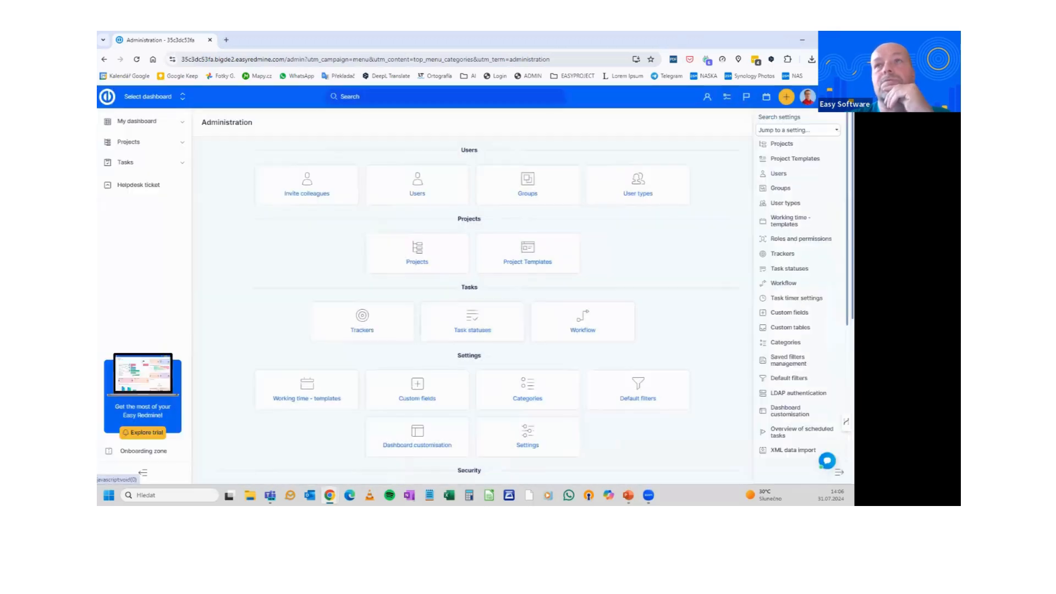
pyautogui.click(784, 175)
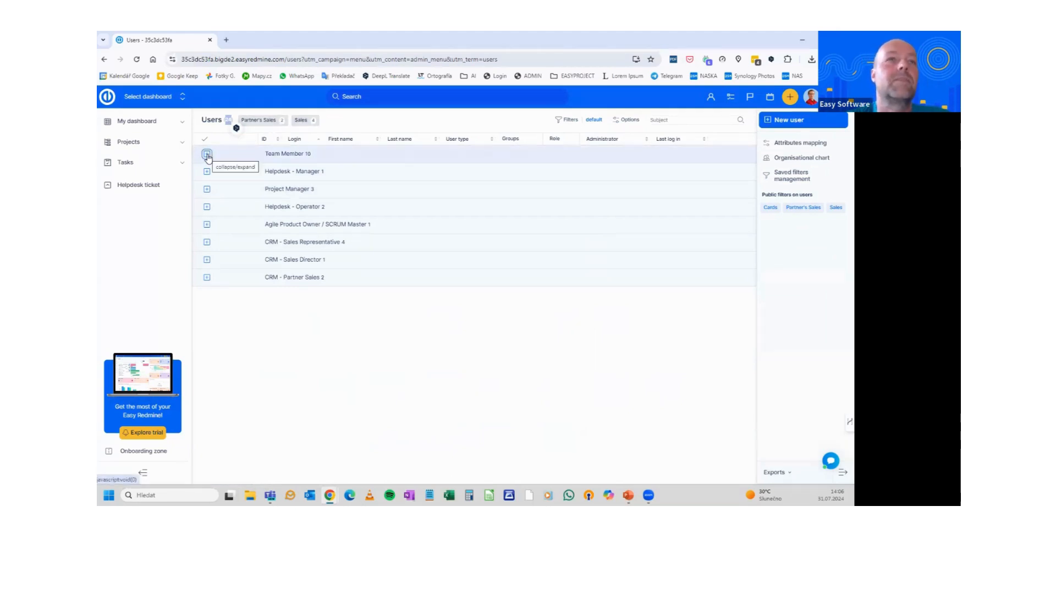
# Expand the Team Member group and bring up the edit action for its first user
pyautogui.click(207, 155)
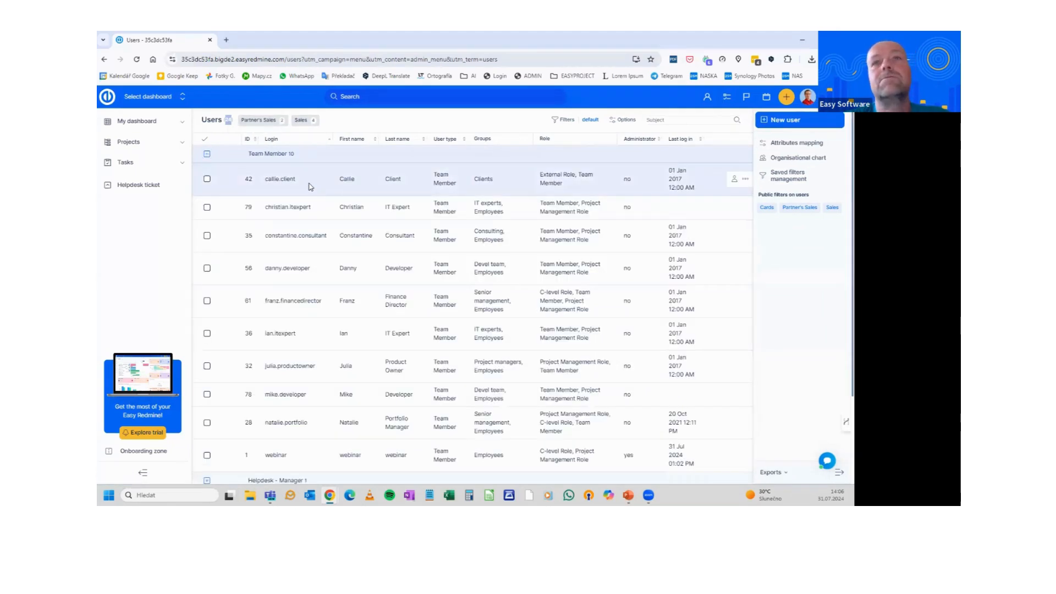
pyautogui.rightClick(310, 186)
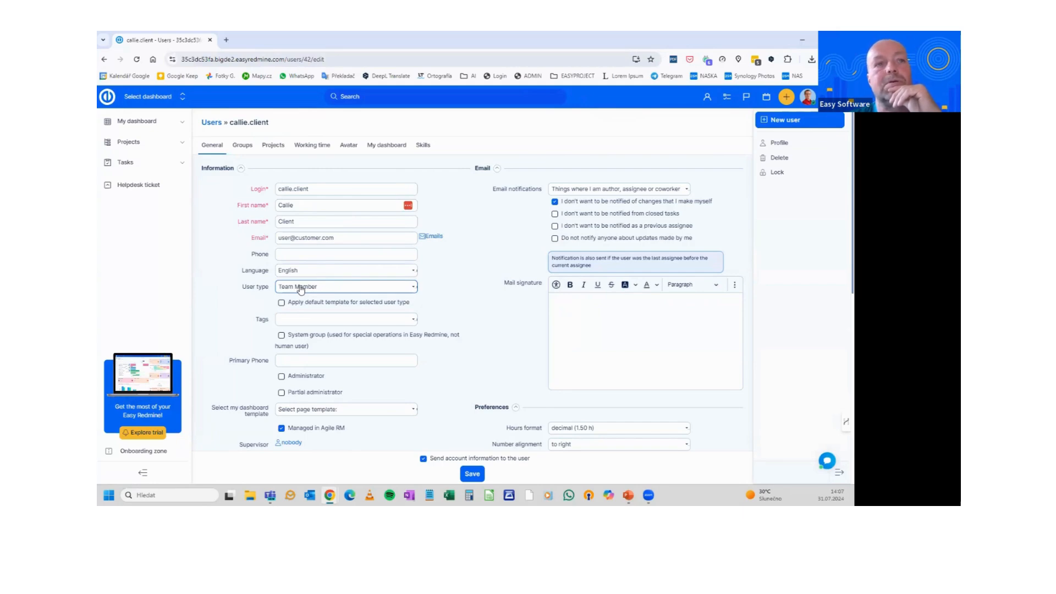
# Review the user's dashboard template options, then view their Groups, where only Clients is ticked
pyautogui.scroll(-2, 307, 273)
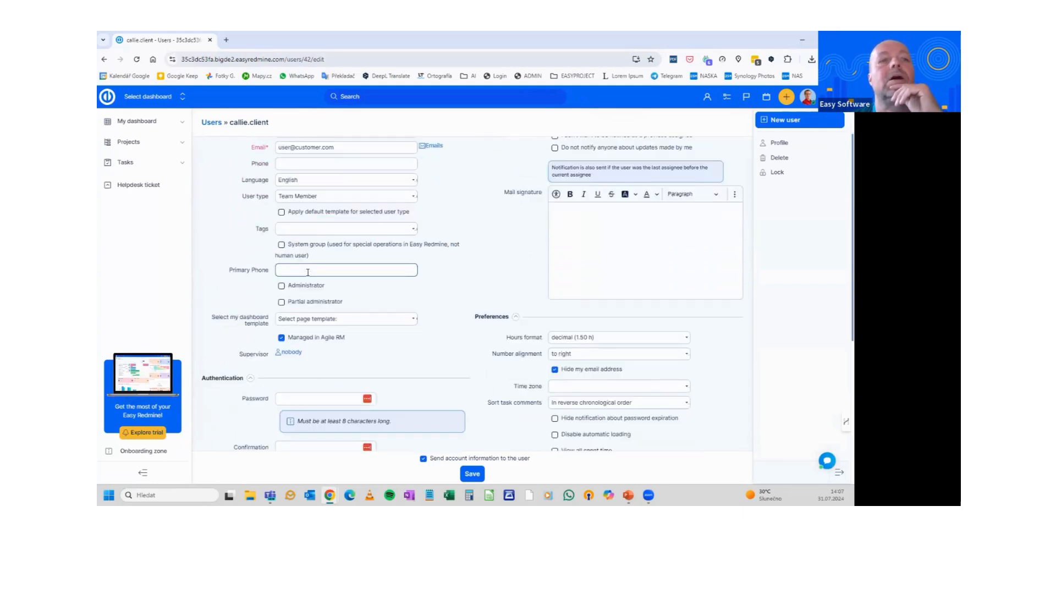
pyautogui.click(294, 323)
pyautogui.click(294, 323)
pyautogui.scroll(2, 330, 303)
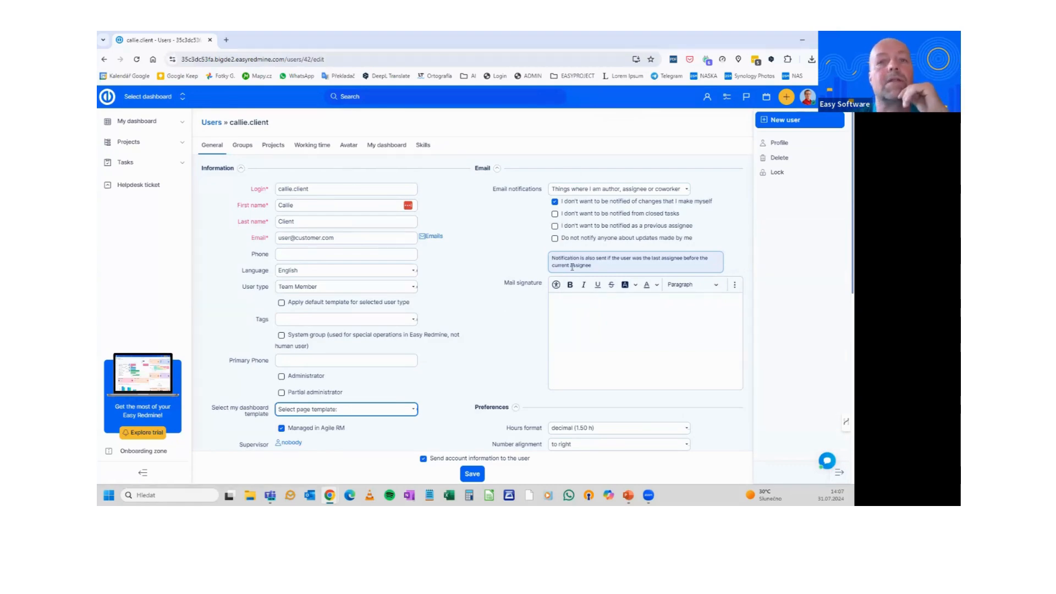
pyautogui.scroll(-5, 605, 297)
pyautogui.scroll(5, 533, 276)
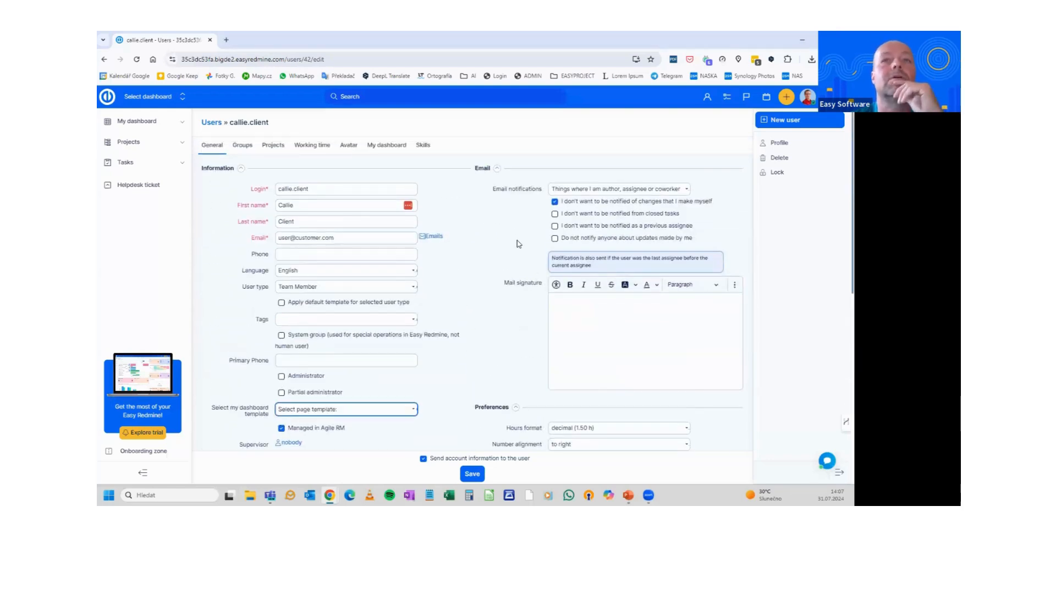
pyautogui.click(243, 148)
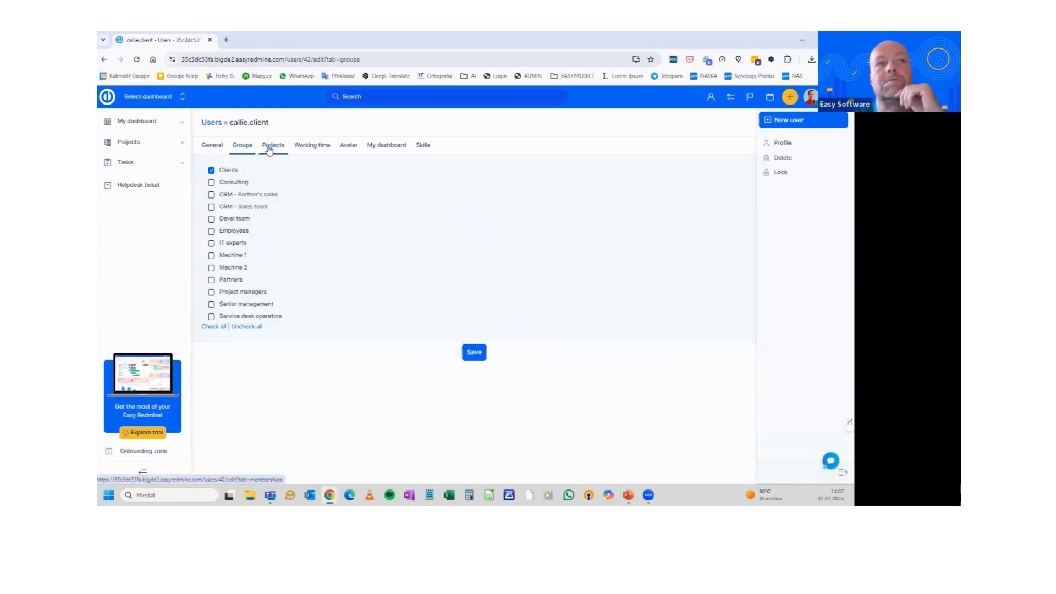
# Check the user's Projects, then their July 2024 working time: 8.0 h weekdays, 0.0 h weekends
pyautogui.click(270, 147)
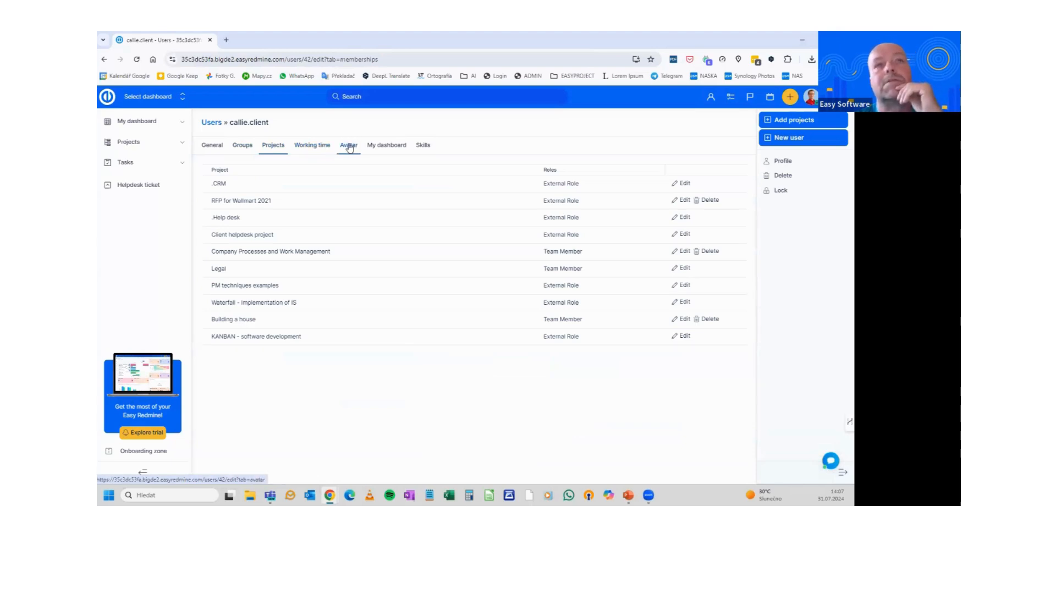
pyautogui.click(319, 150)
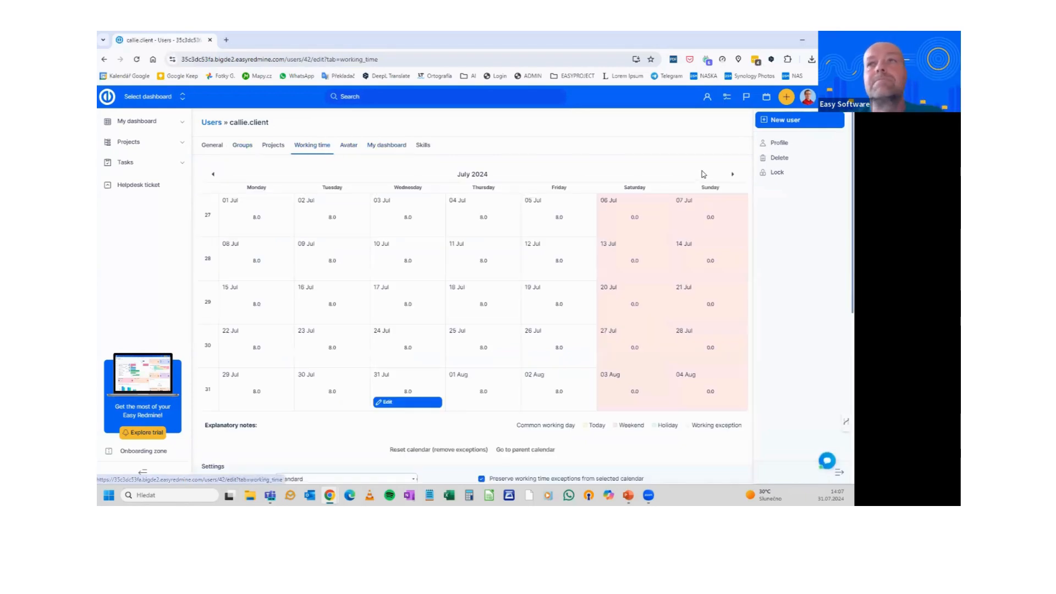
pyautogui.click(813, 99)
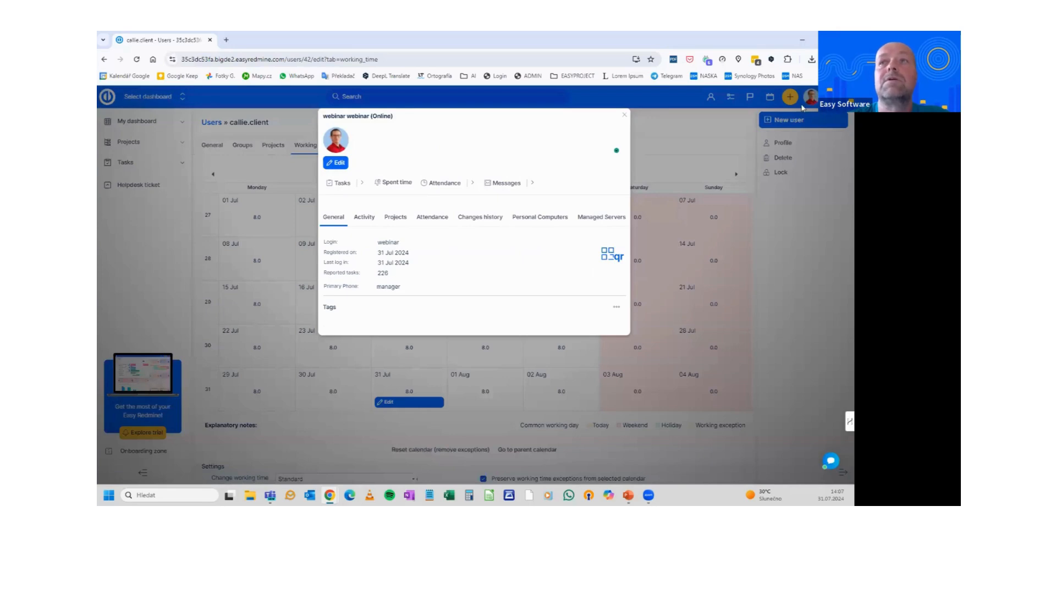
pyautogui.click(625, 116)
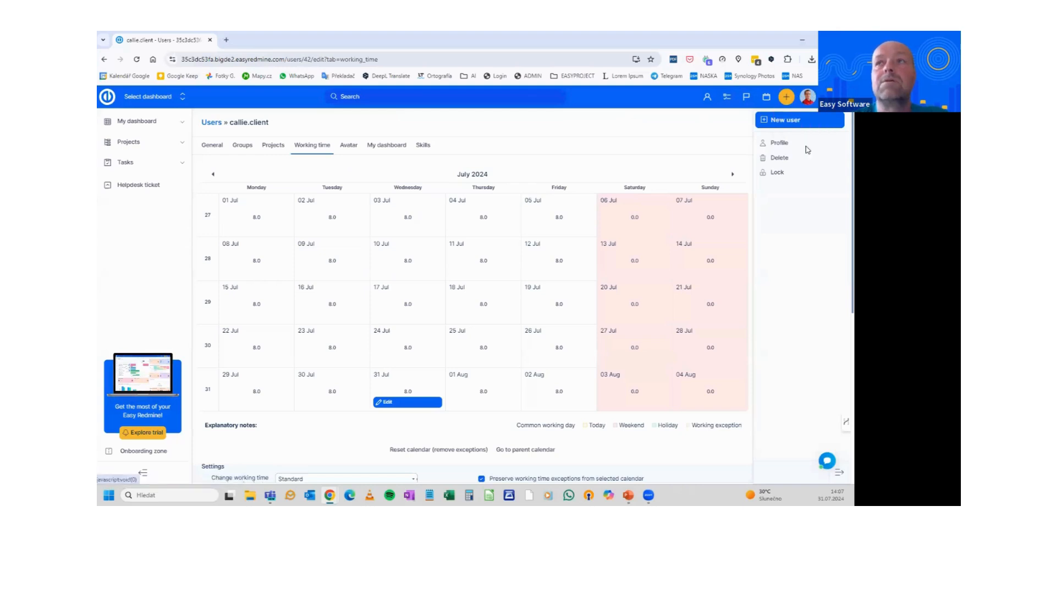
pyautogui.click(829, 98)
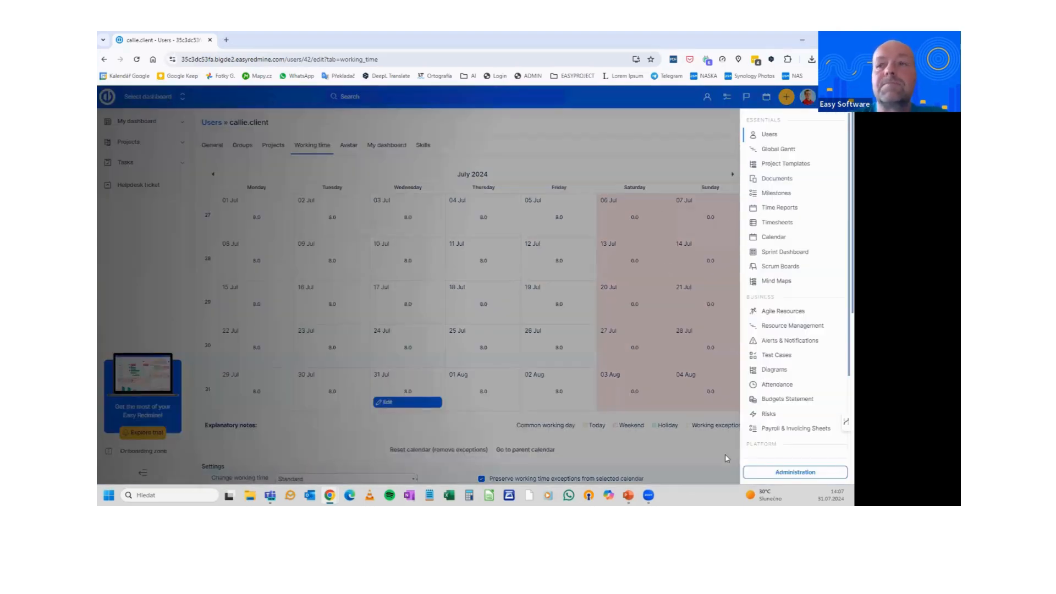
# Go to Administration and open User types, listing 11 types from C-Level Manager to CRM - Partner Sales
pyautogui.click(795, 472)
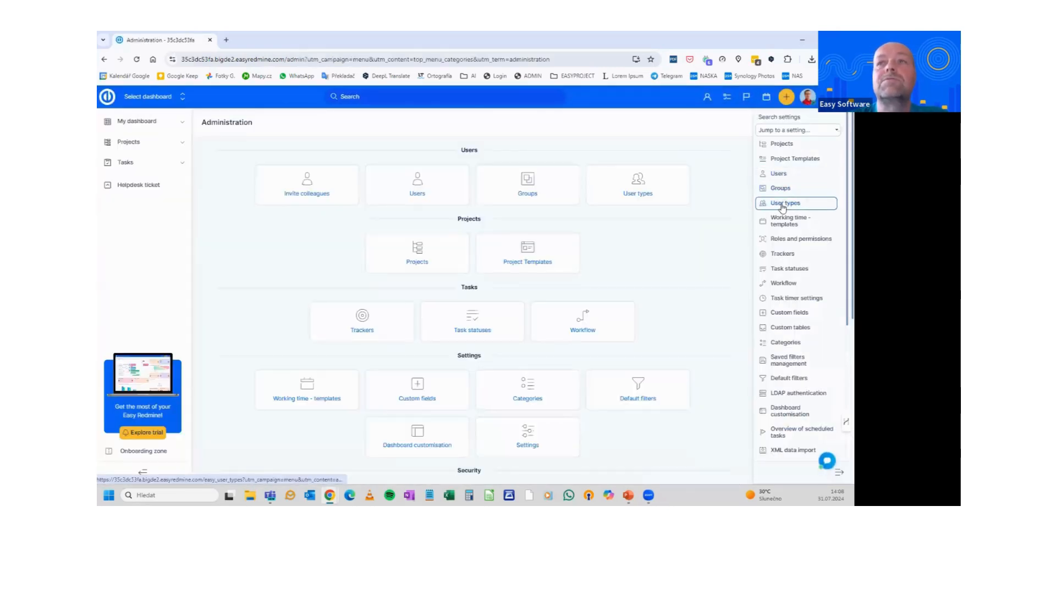
pyautogui.click(792, 203)
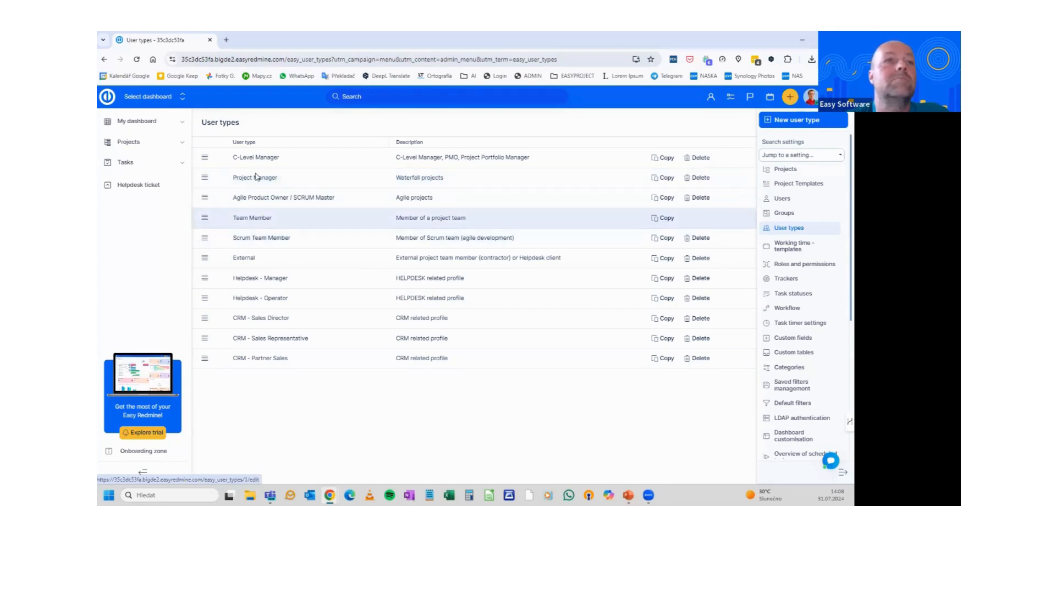
# Open the Team Member user type's edit page with its menu items and Helpdesk ticket custom link
pyautogui.click(261, 220)
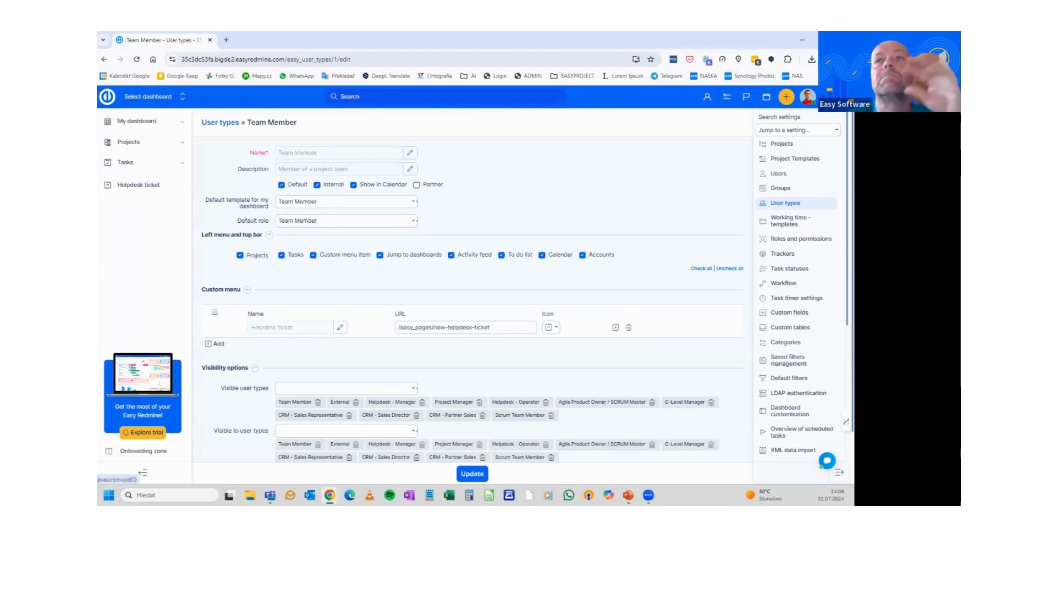
# Untick To do list and Activity feed for the Team Member user type and save it
pyautogui.click(802, 103)
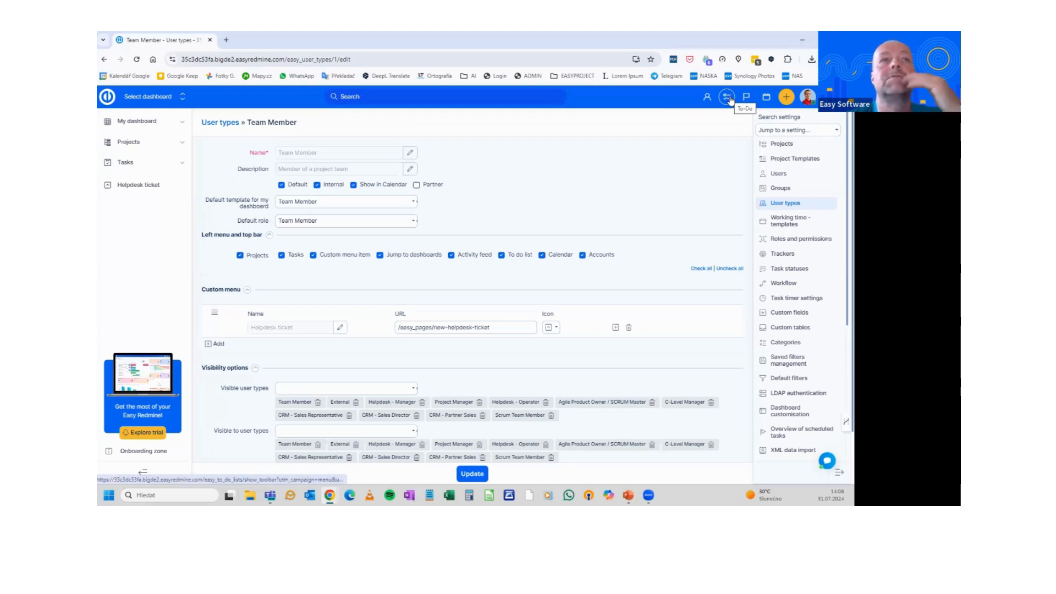
pyautogui.click(501, 255)
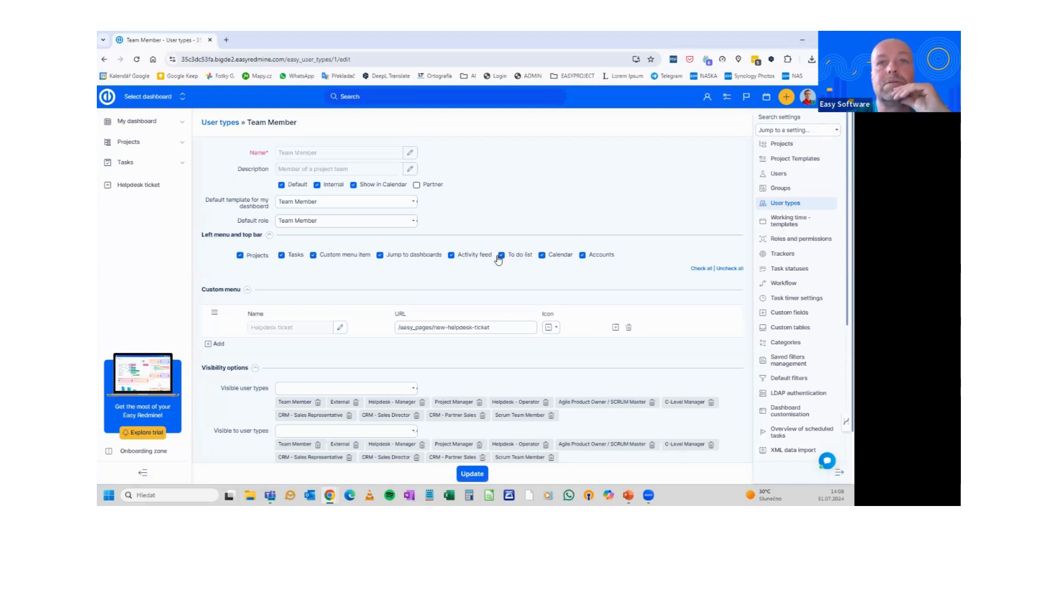
pyautogui.click(451, 256)
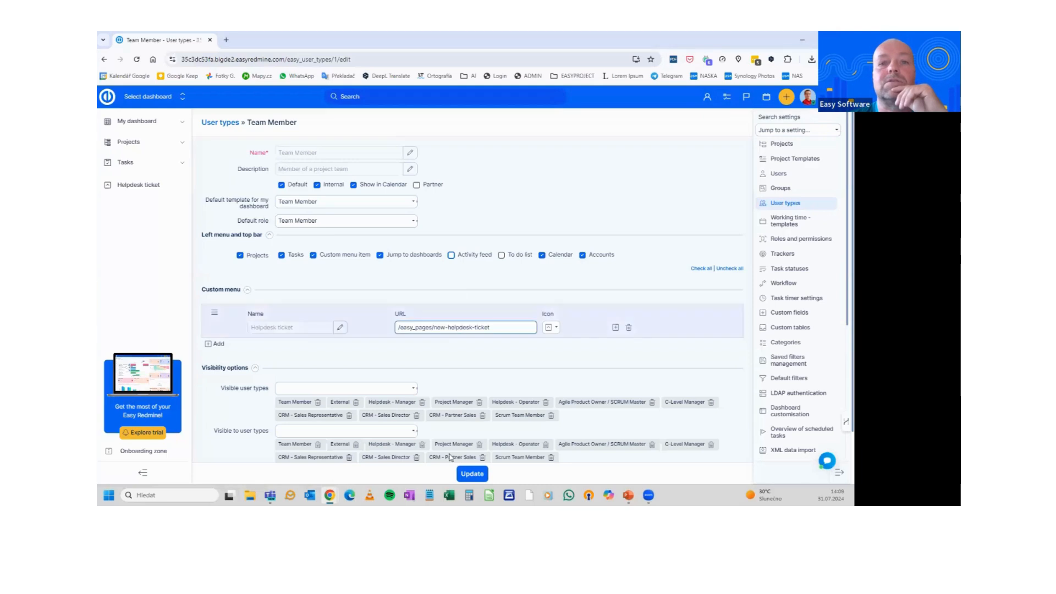
pyautogui.click(471, 474)
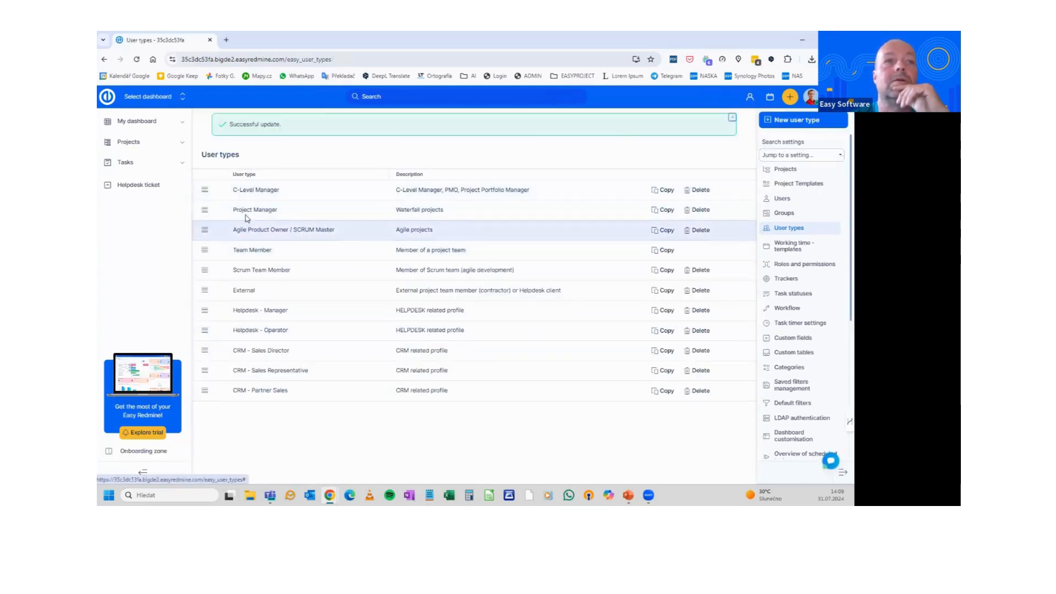
# Reopen the Team Member user type and tick Activity feed and To do list again
pyautogui.click(246, 250)
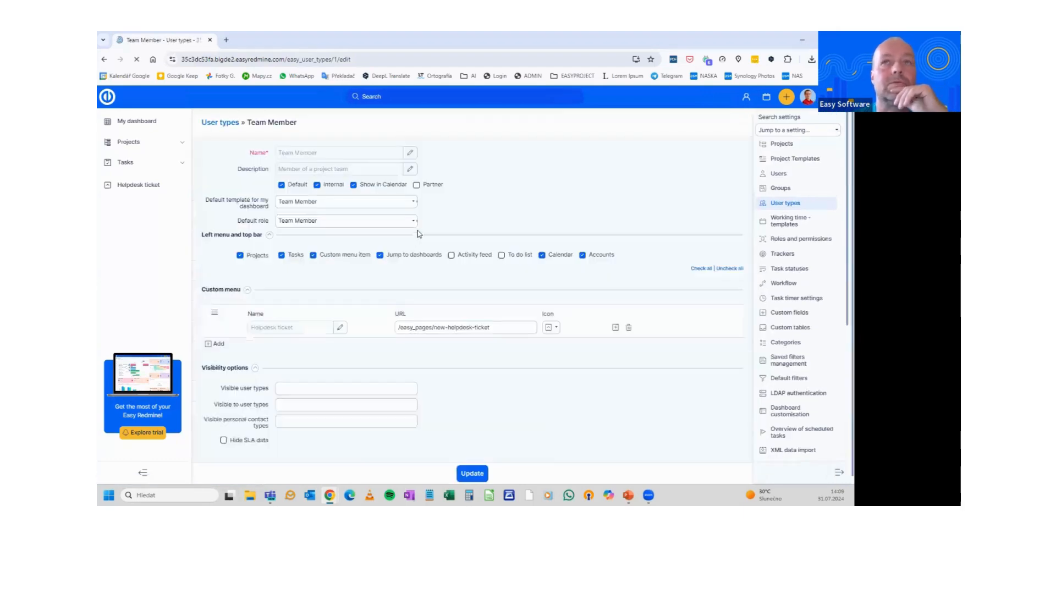
pyautogui.click(468, 256)
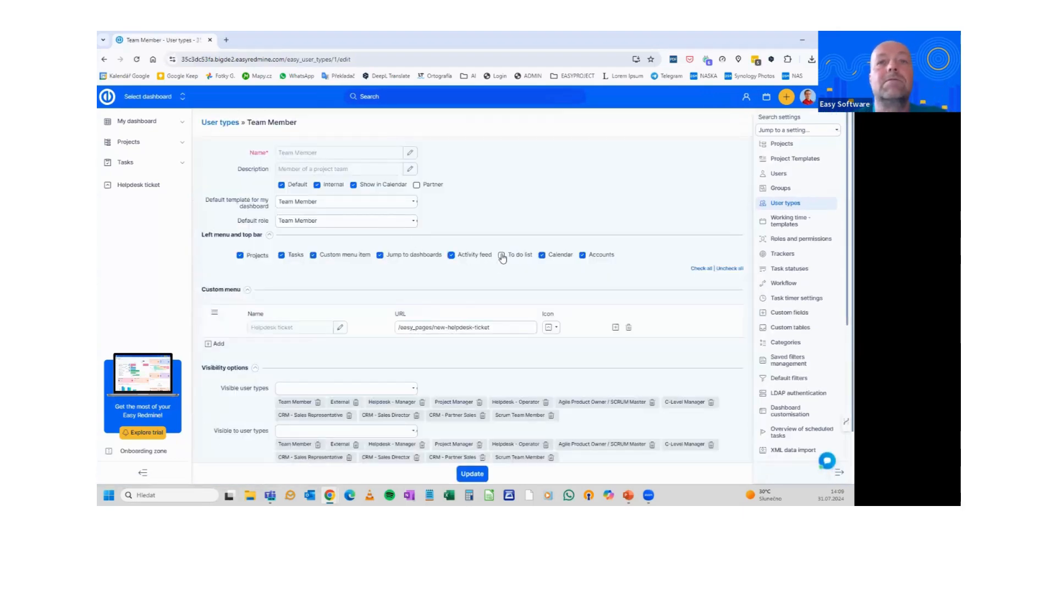
pyautogui.click(502, 255)
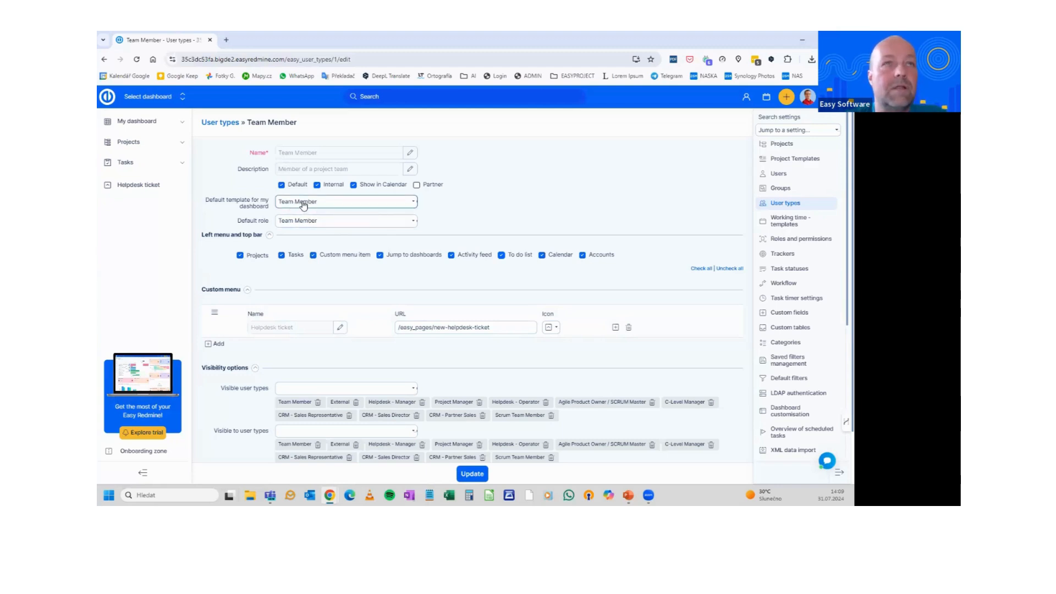
pyautogui.click(323, 205)
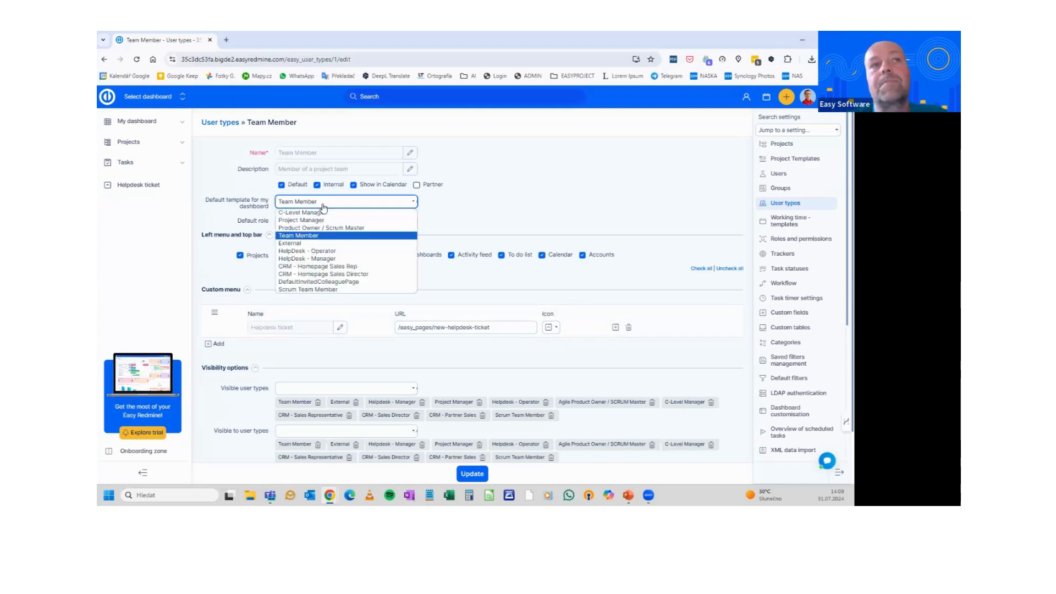
pyautogui.click(323, 208)
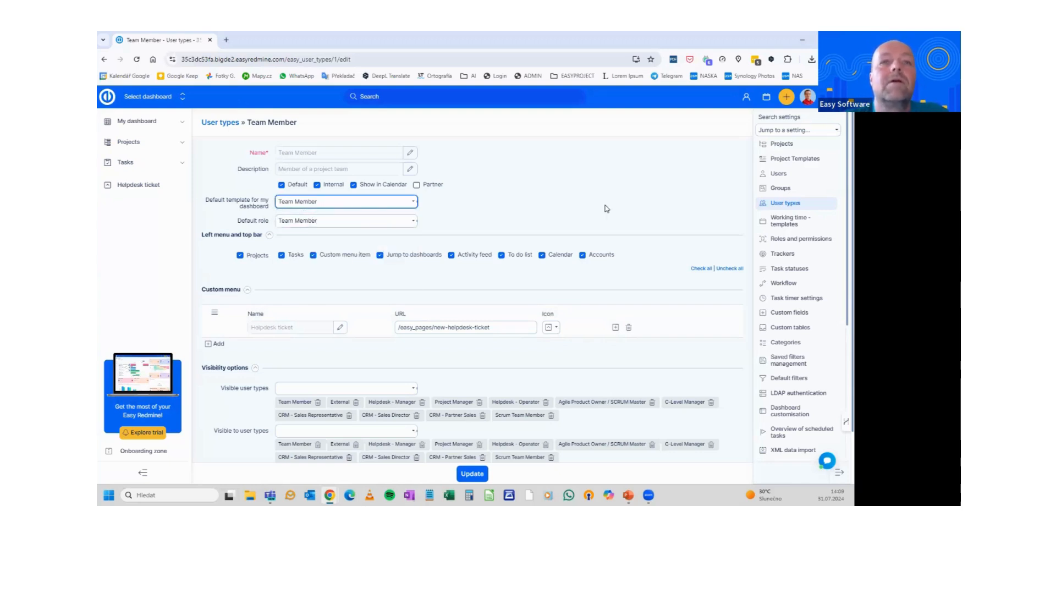
pyautogui.scroll(-2, 569, 217)
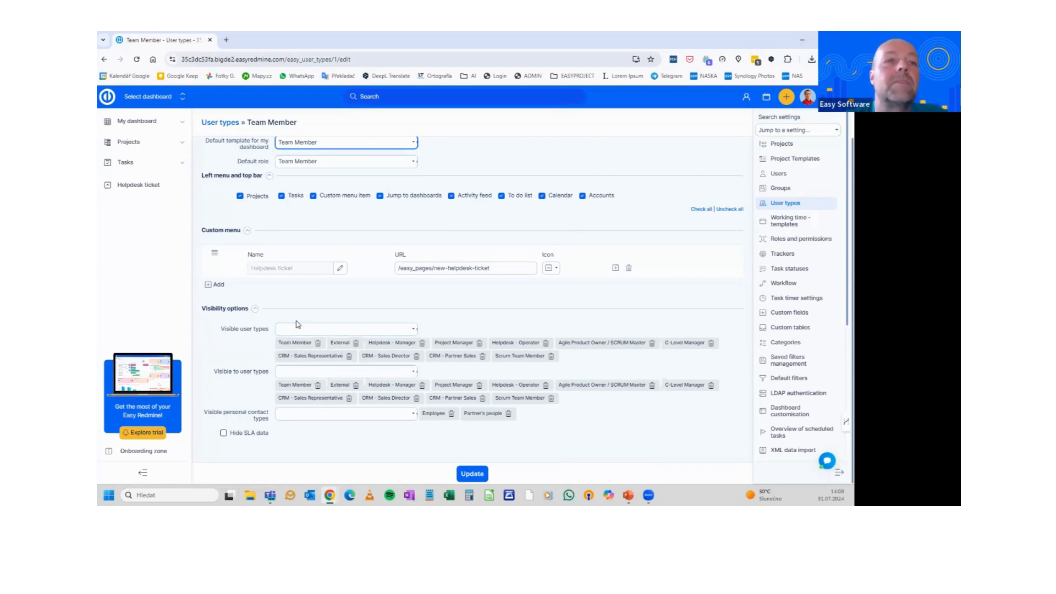
pyautogui.scroll(1, 307, 329)
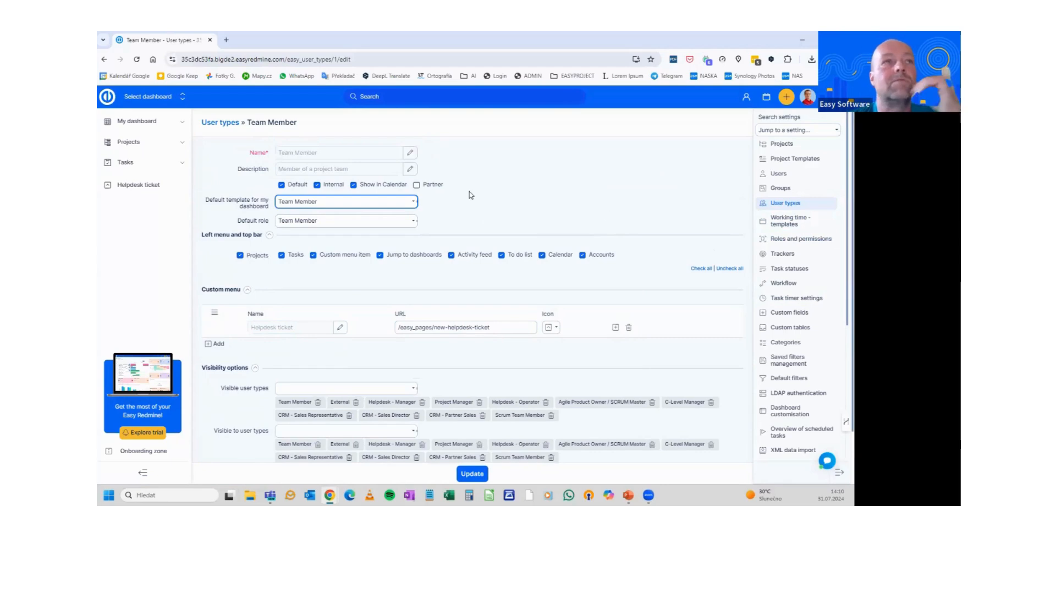
# Open My dashboard, dismiss the welcome tutorial, and view the My tasks and My time spent pages
pyautogui.click(124, 124)
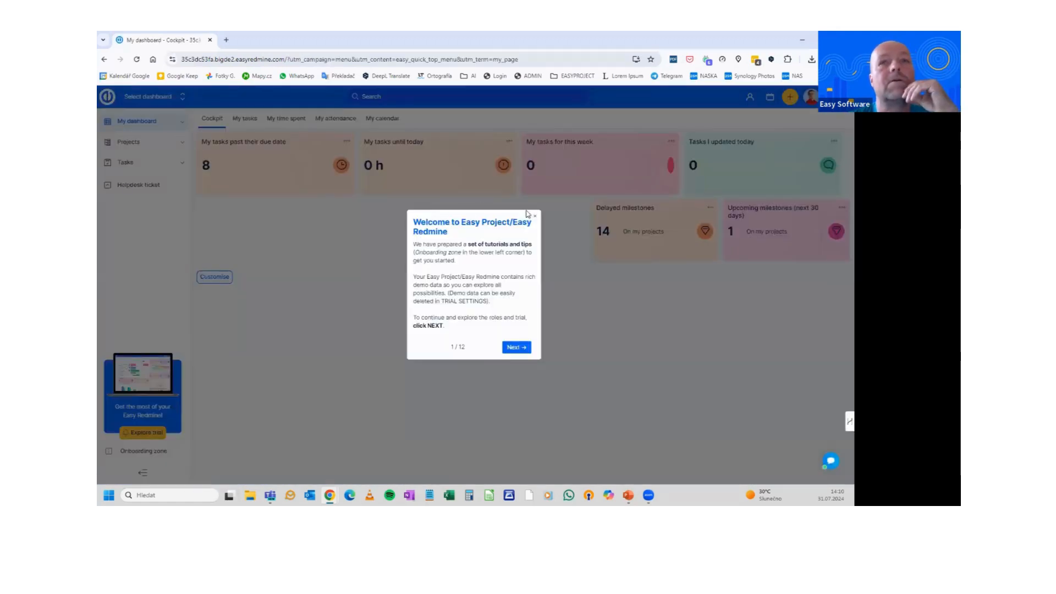
pyautogui.click(534, 217)
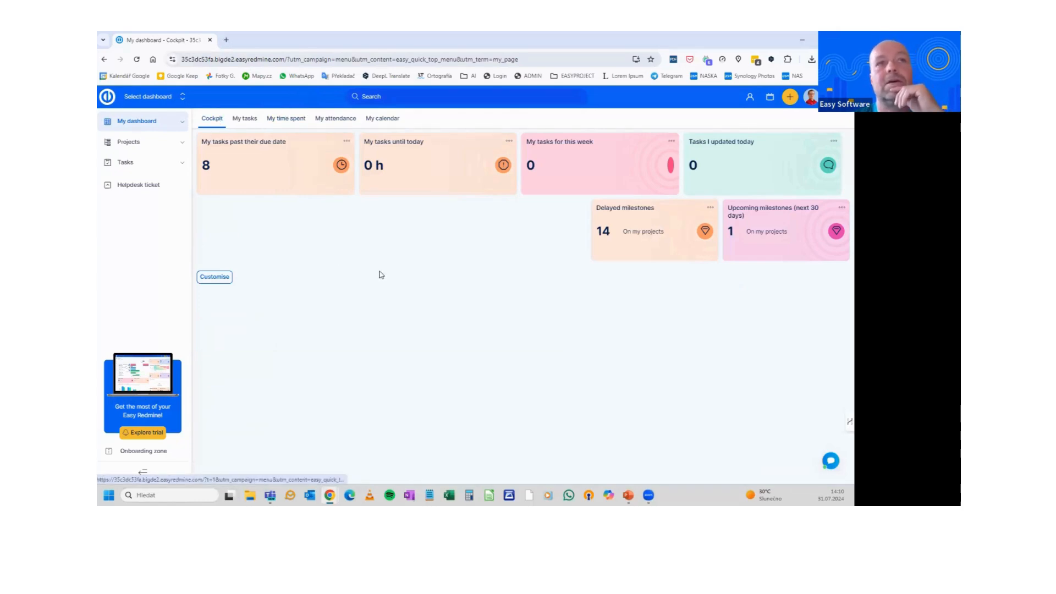
pyautogui.click(245, 121)
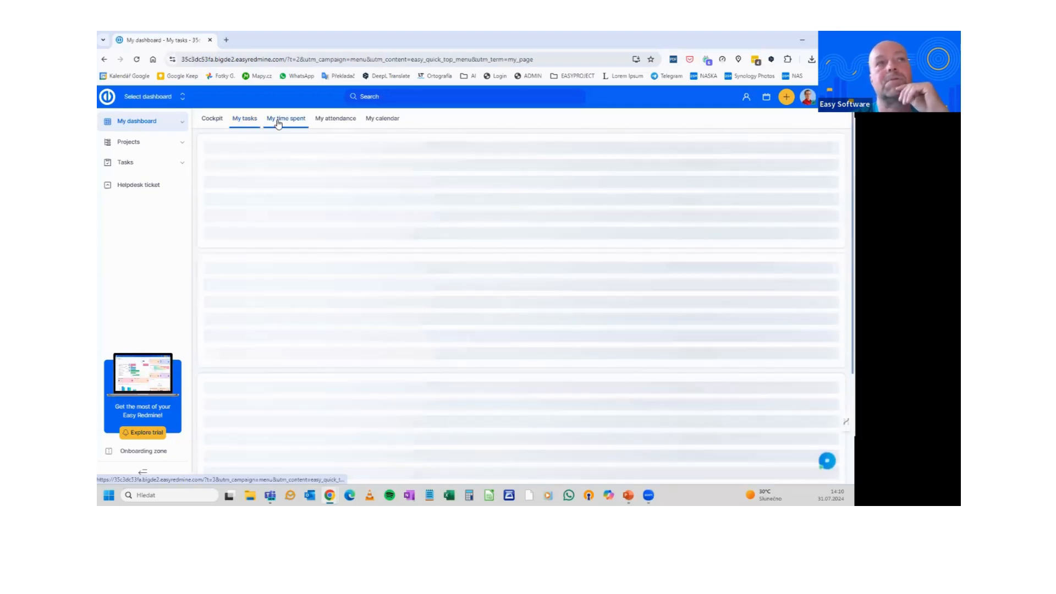
pyautogui.click(279, 122)
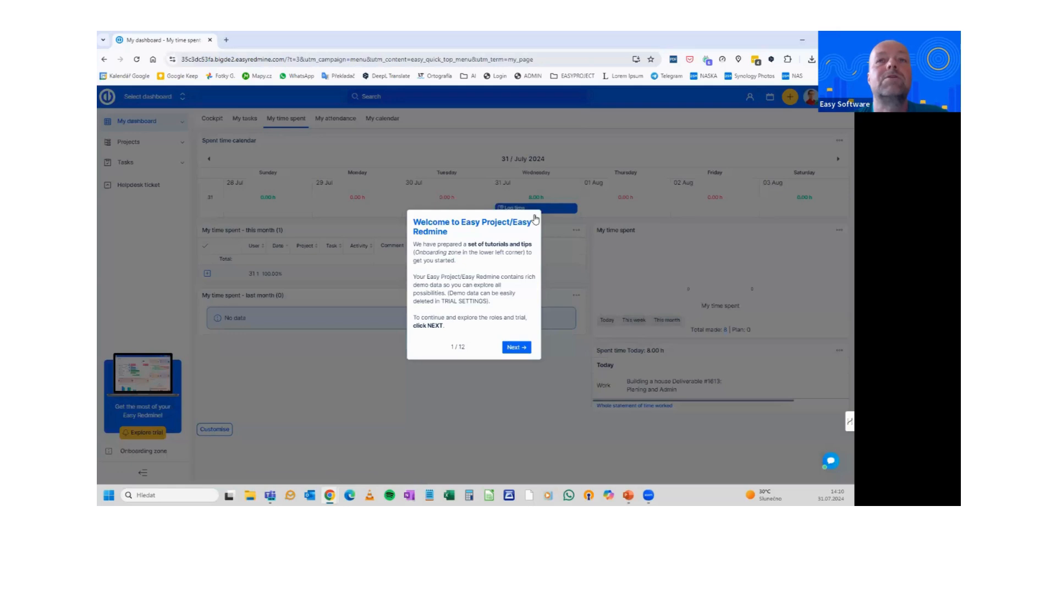
pyautogui.click(532, 215)
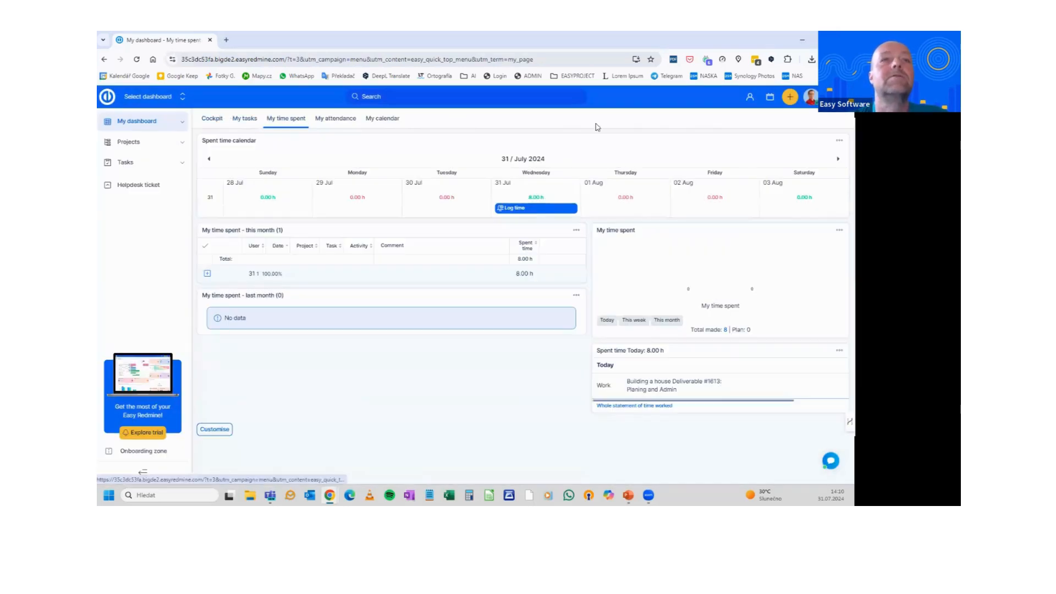
# Go to Administration > Dashboard customisation and review the Team Member My dashboard template's widget layout
pyautogui.click(838, 96)
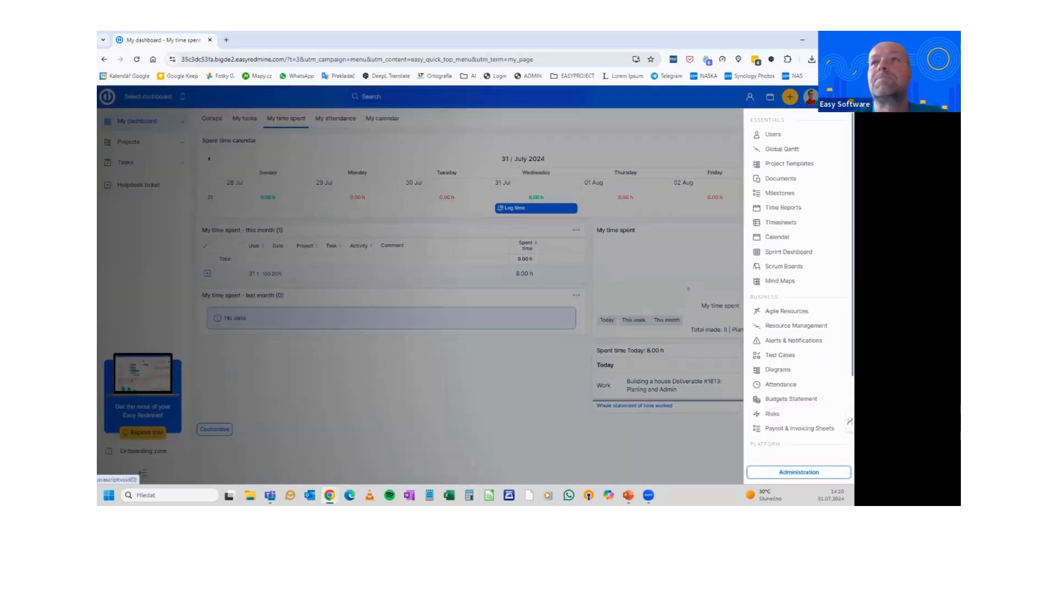
pyautogui.click(796, 473)
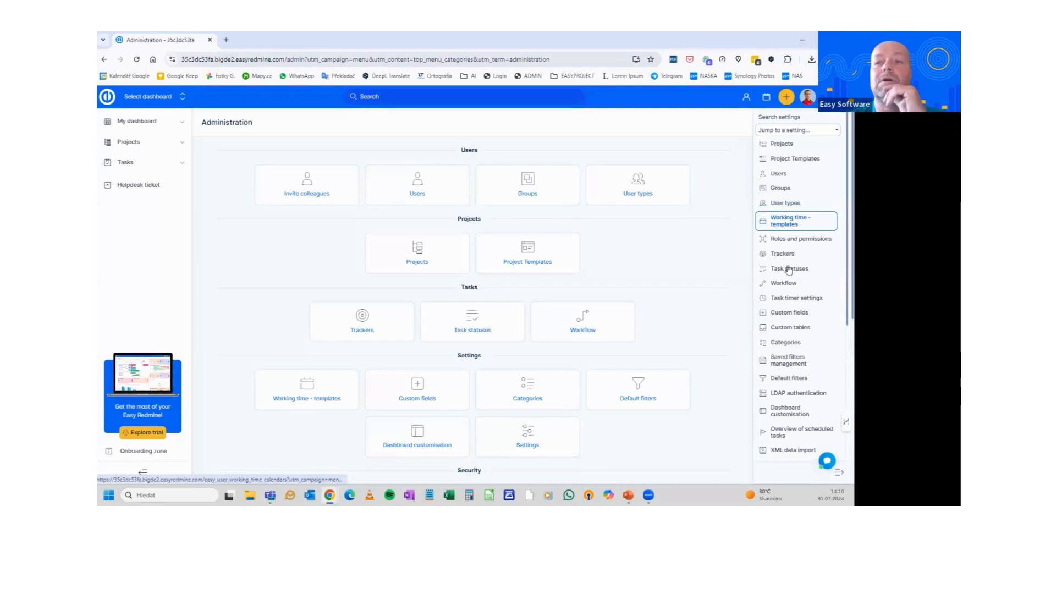
pyautogui.scroll(-1, 792, 275)
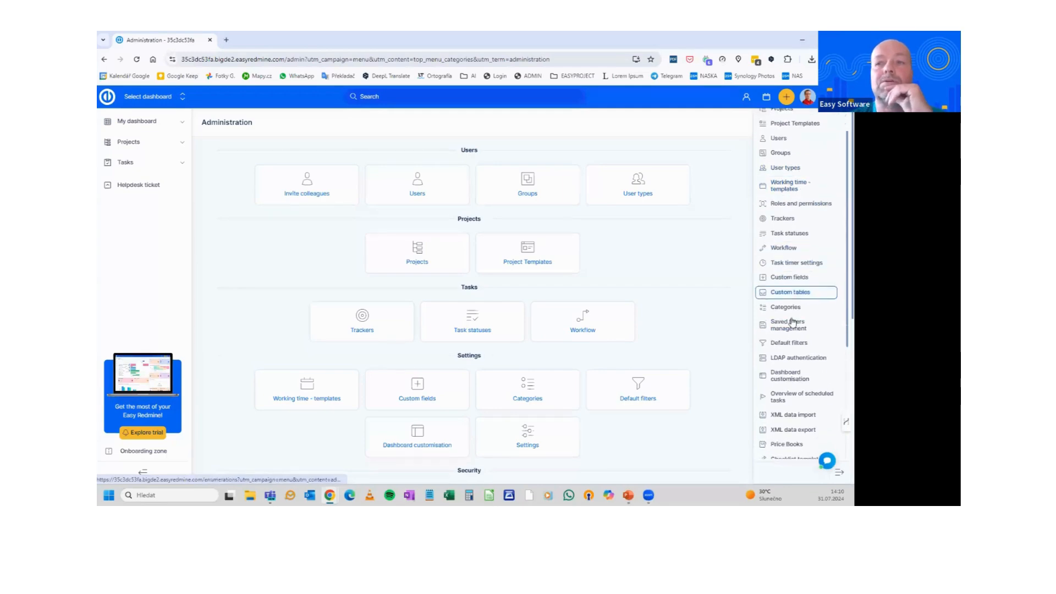
pyautogui.click(791, 367)
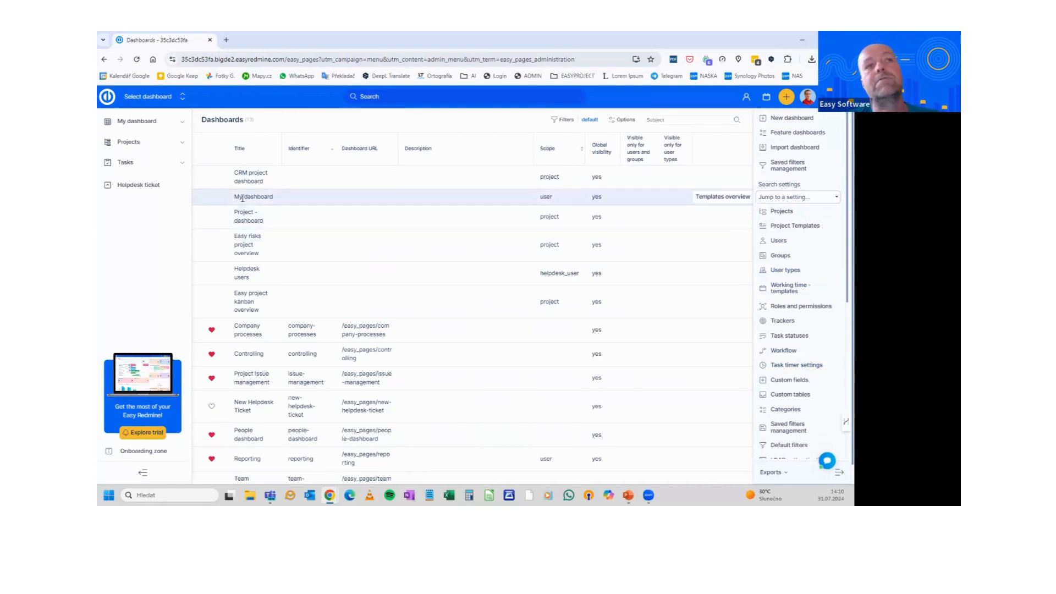
pyautogui.click(742, 198)
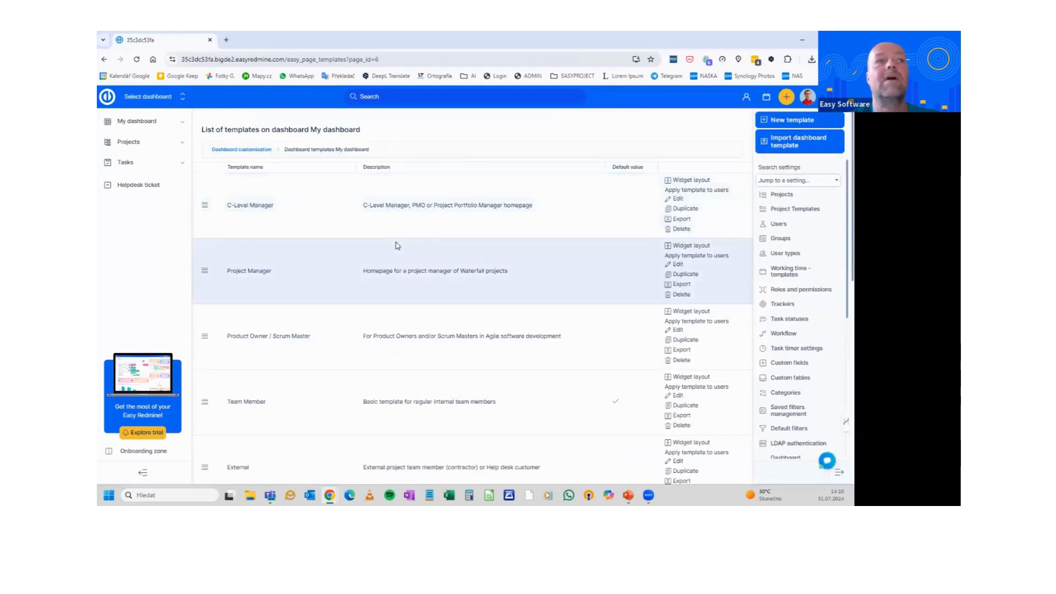
pyautogui.scroll(-5, 398, 246)
pyautogui.scroll(-2, 397, 248)
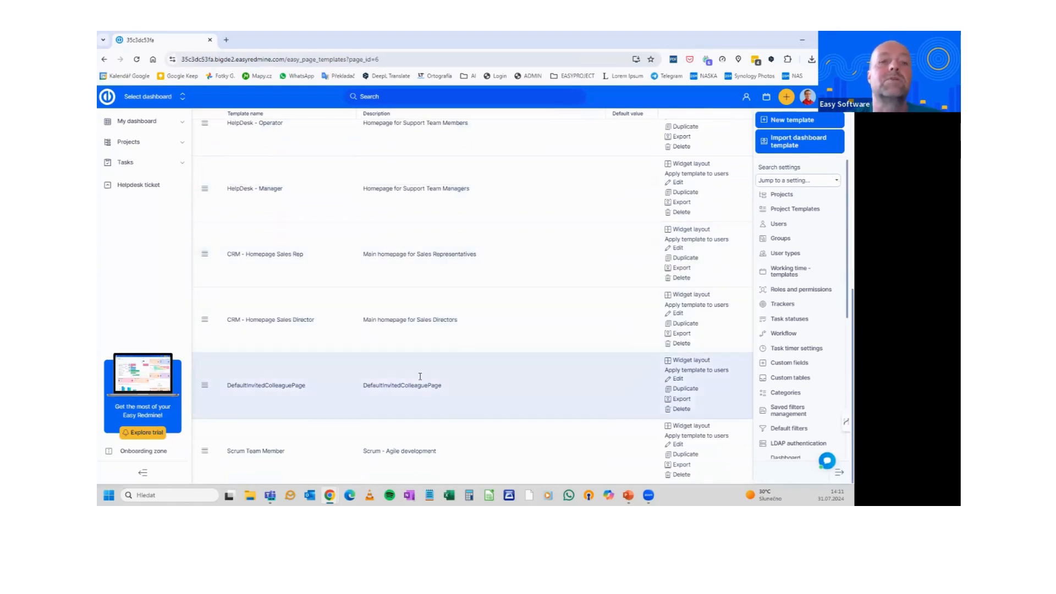
pyautogui.scroll(6, 424, 440)
pyautogui.scroll(3, 424, 436)
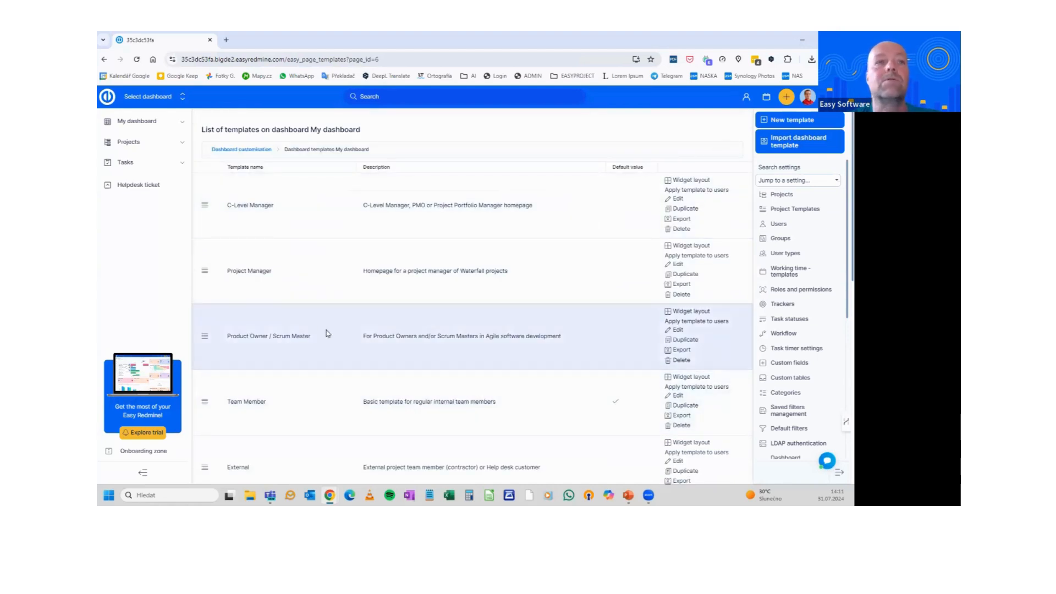
pyautogui.scroll(-6, 316, 318)
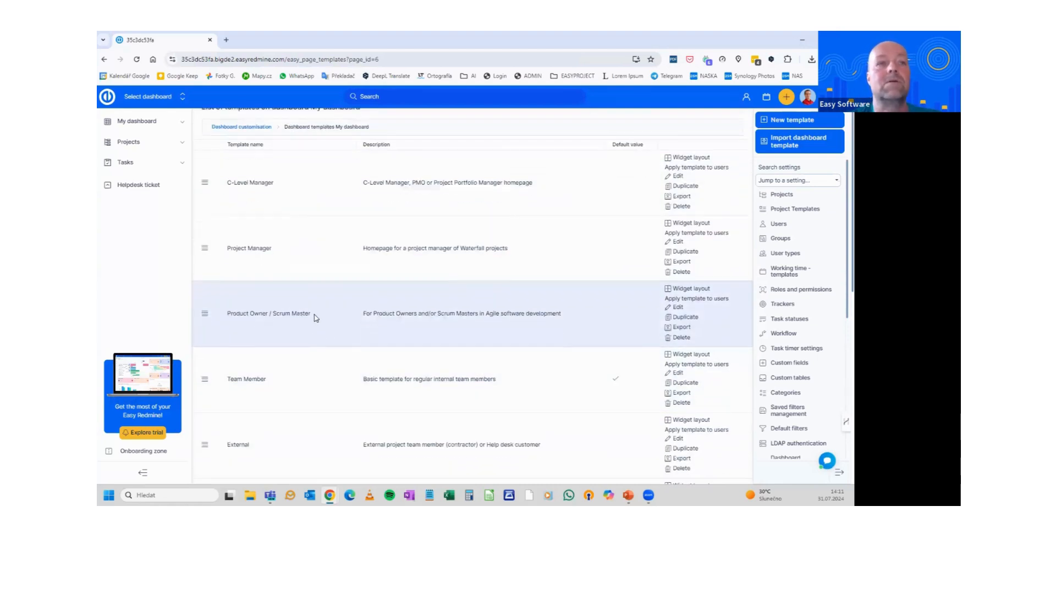
pyautogui.scroll(5, 321, 321)
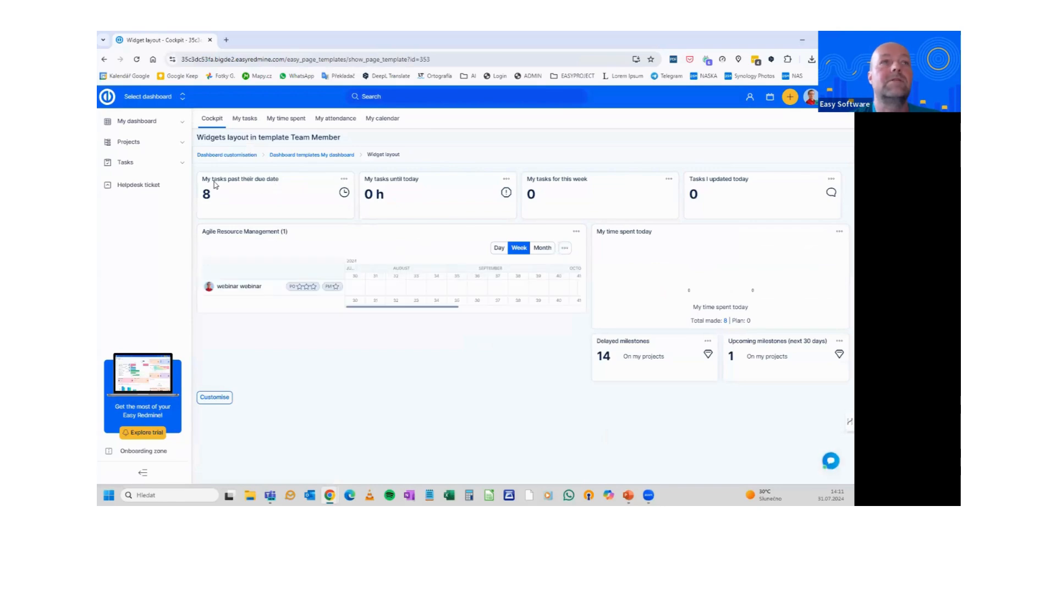
# Compare the live My dashboard with the Team Member template layout, then return to the My dashboard templates list
pyautogui.middleClick(132, 125)
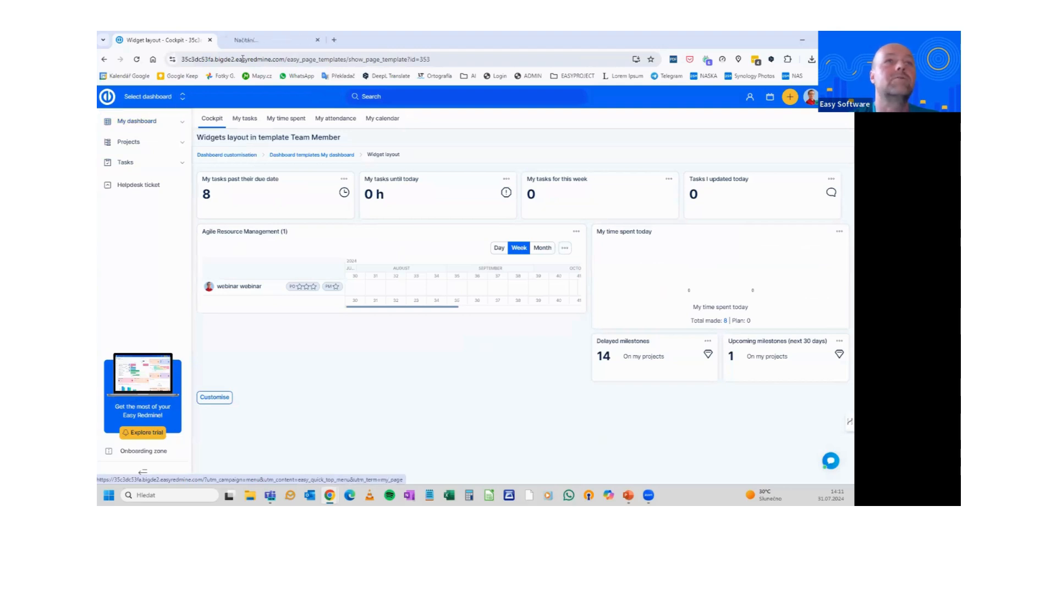
pyautogui.click(262, 40)
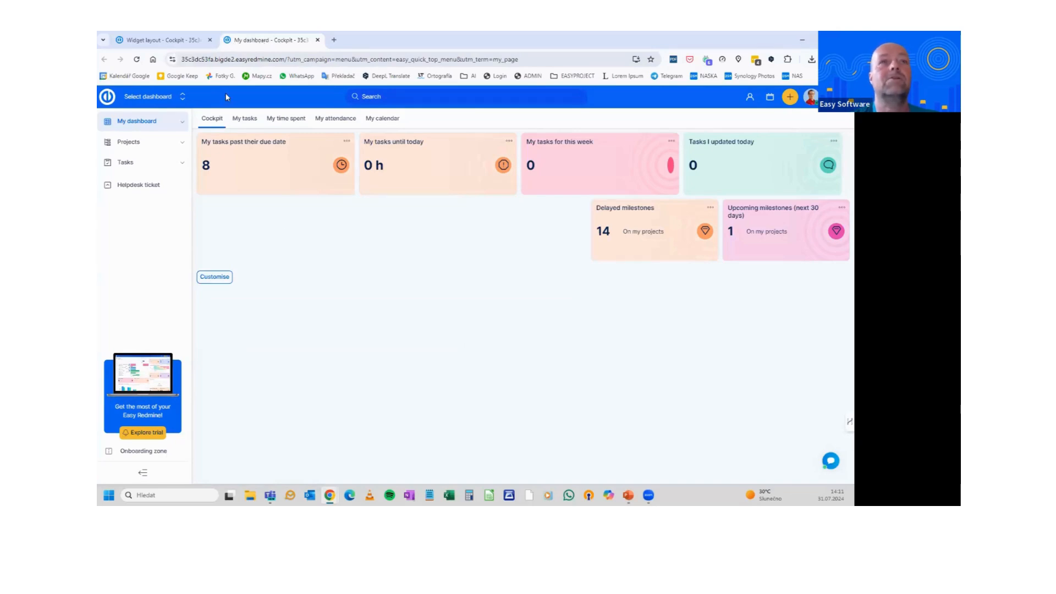
pyautogui.click(178, 42)
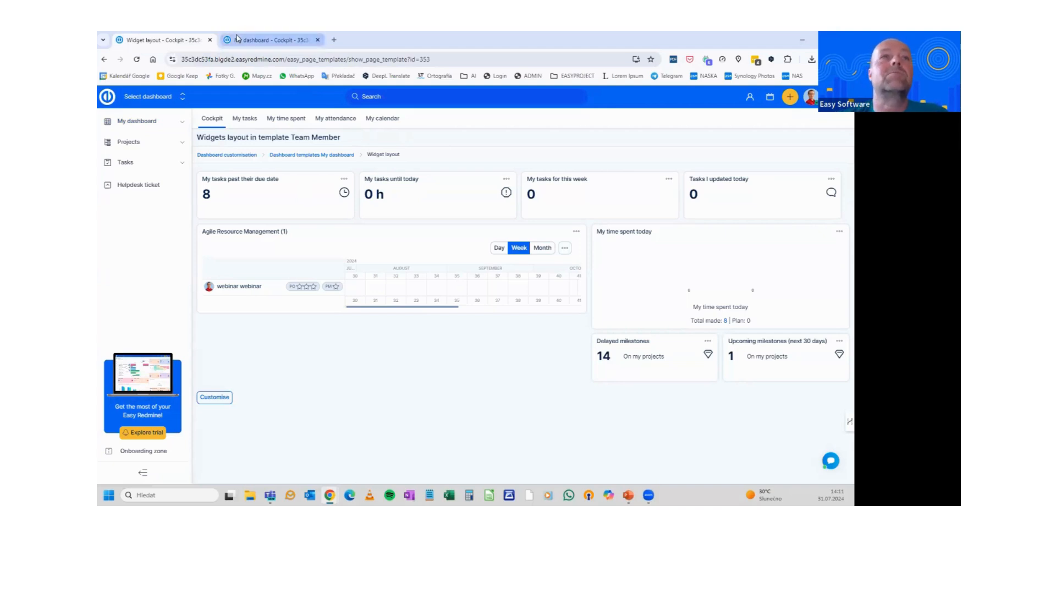
pyautogui.click(267, 39)
pyautogui.click(161, 40)
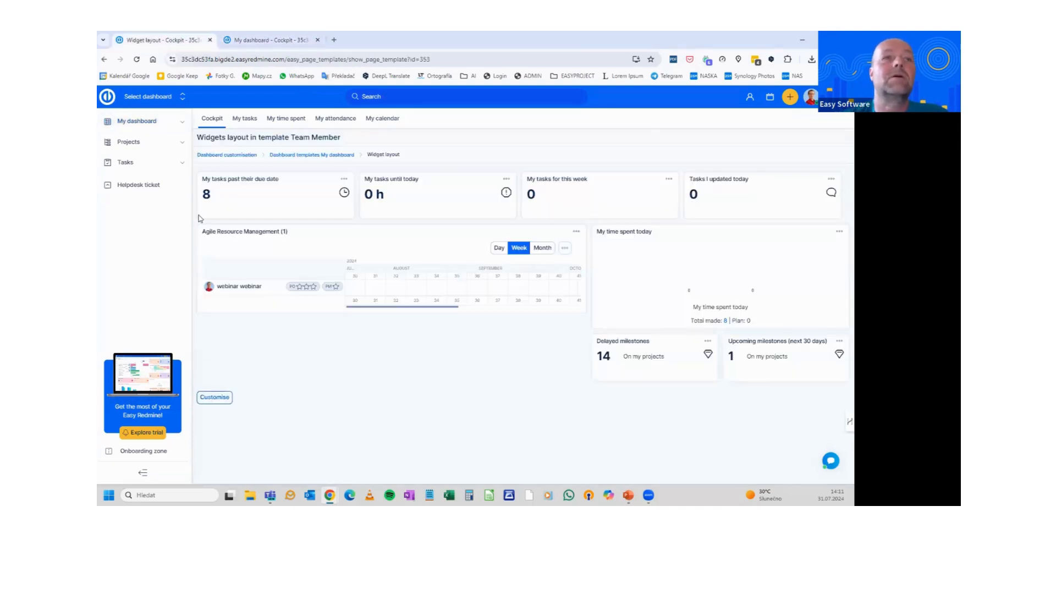
pyautogui.click(318, 156)
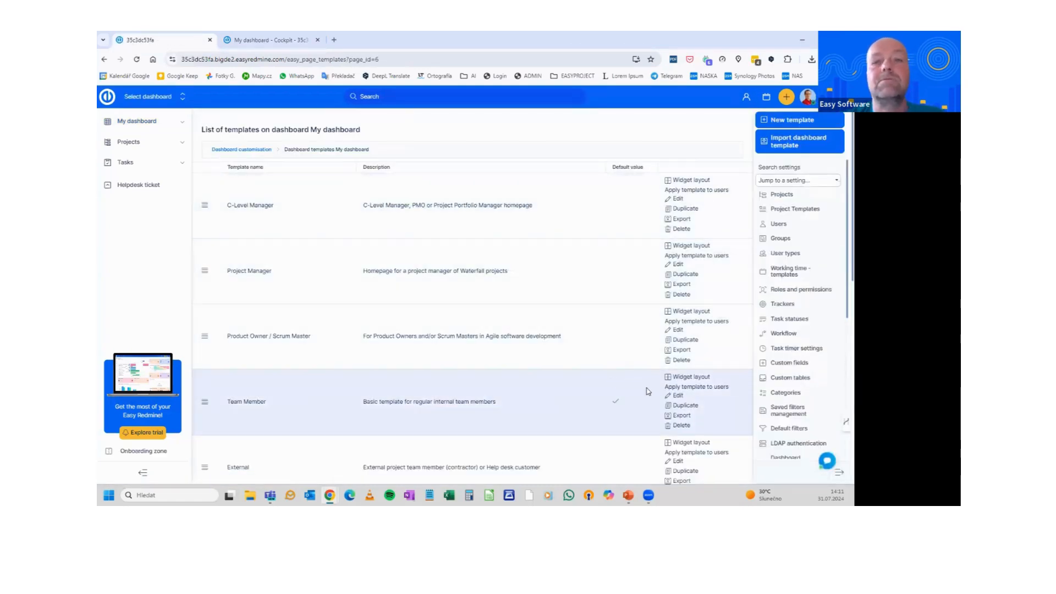
# Apply the Team Member template to the webinar test user in Replace mode, save, then view My dashboard
pyautogui.click(684, 387)
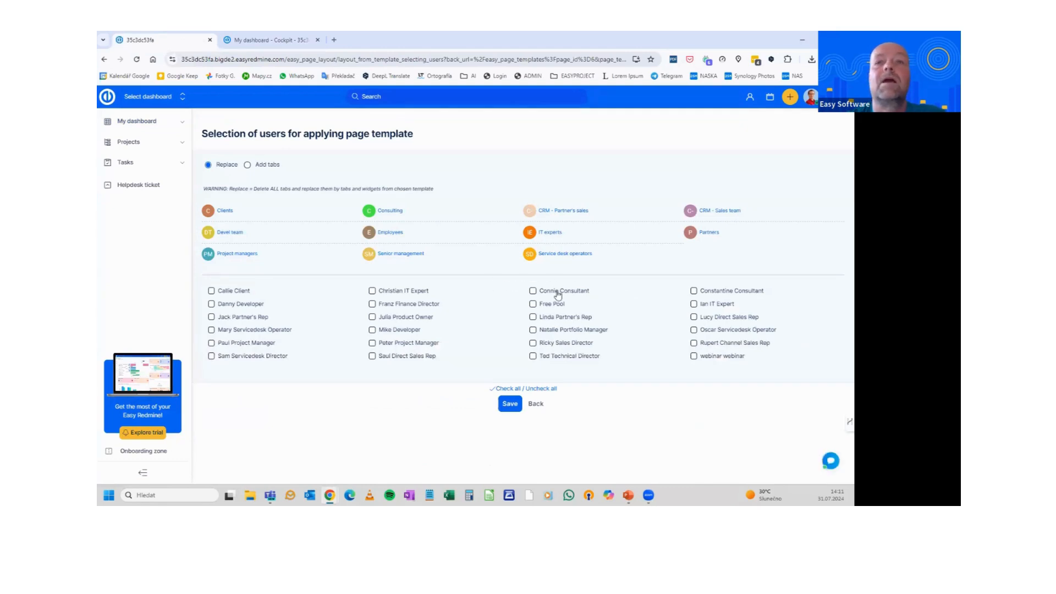
pyautogui.click(696, 358)
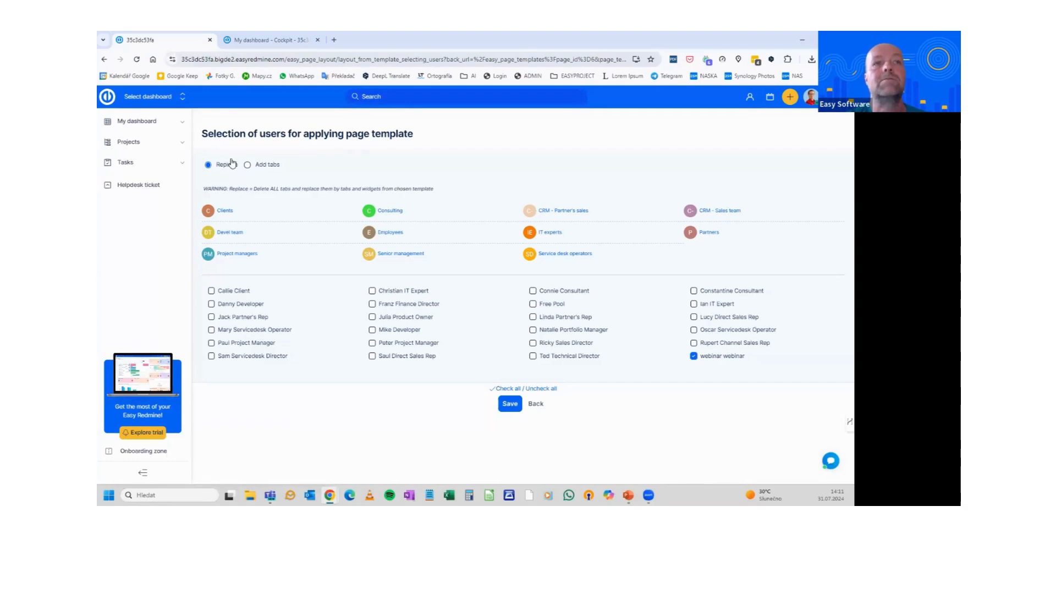
pyautogui.click(505, 404)
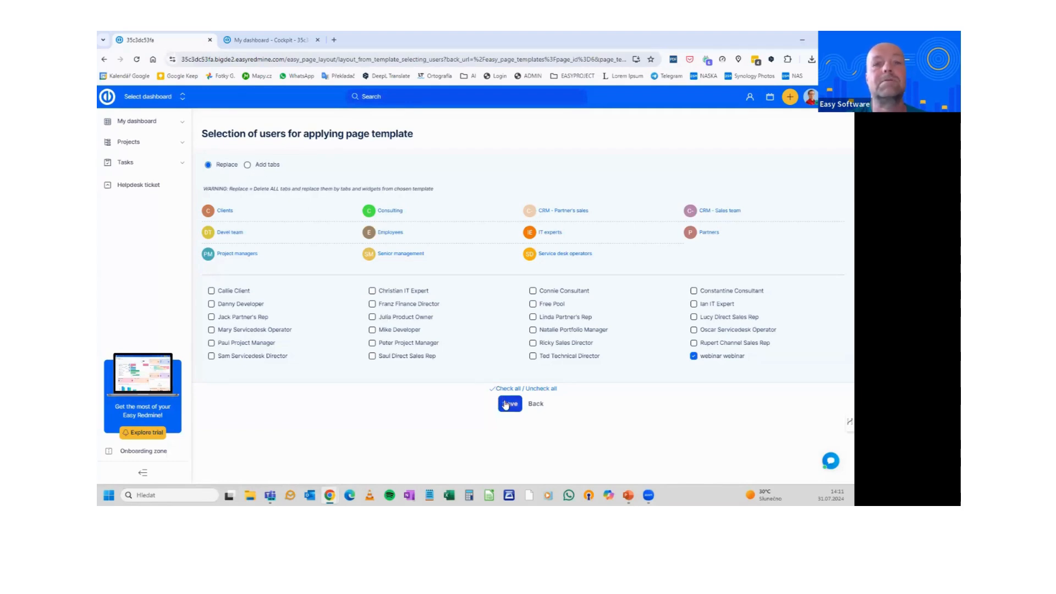
pyautogui.click(287, 41)
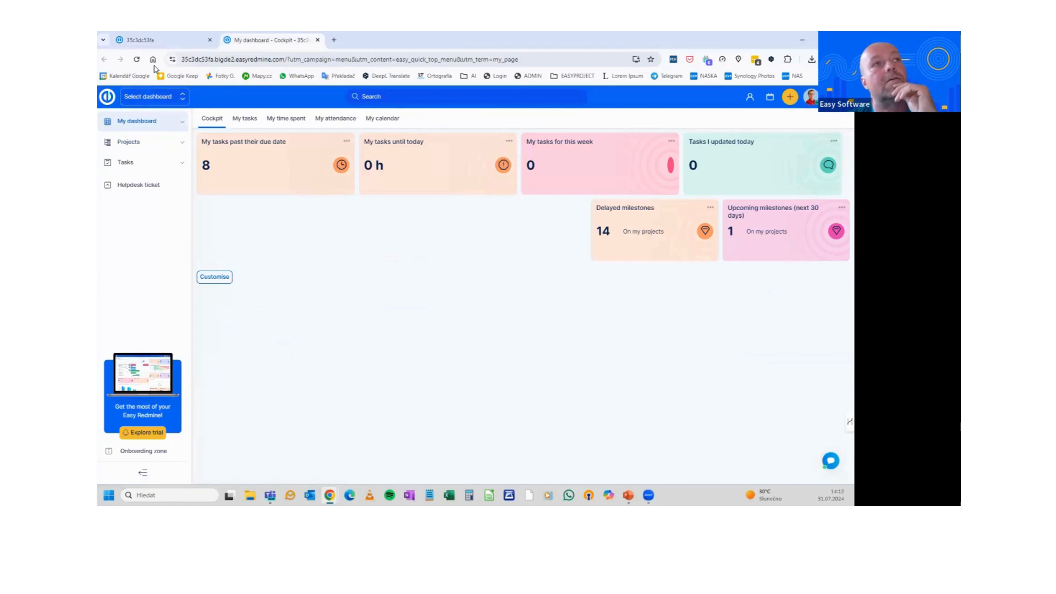
# Reload My dashboard to show the Team Member widgets, then return to the templates list
pyautogui.click(137, 60)
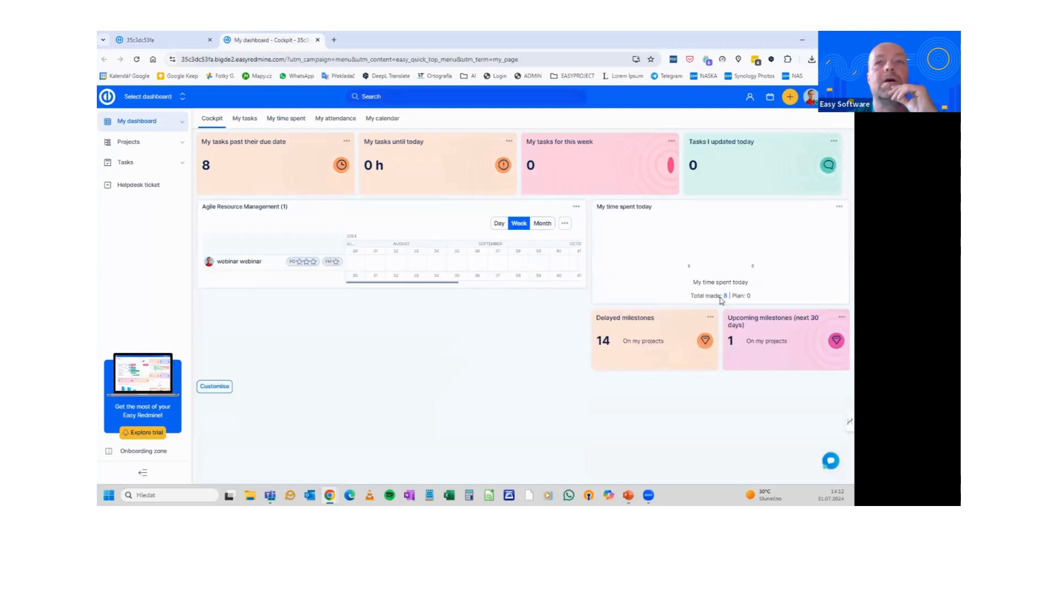
pyautogui.click(181, 42)
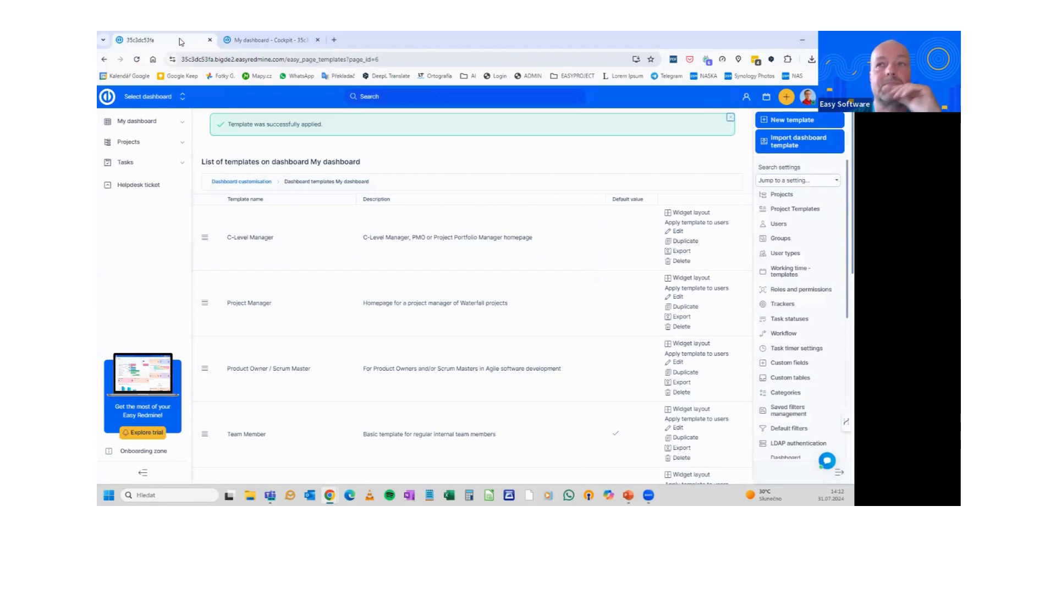
# Look over the Roles and permissions settings, then go to the administration Users list
pyautogui.click(798, 291)
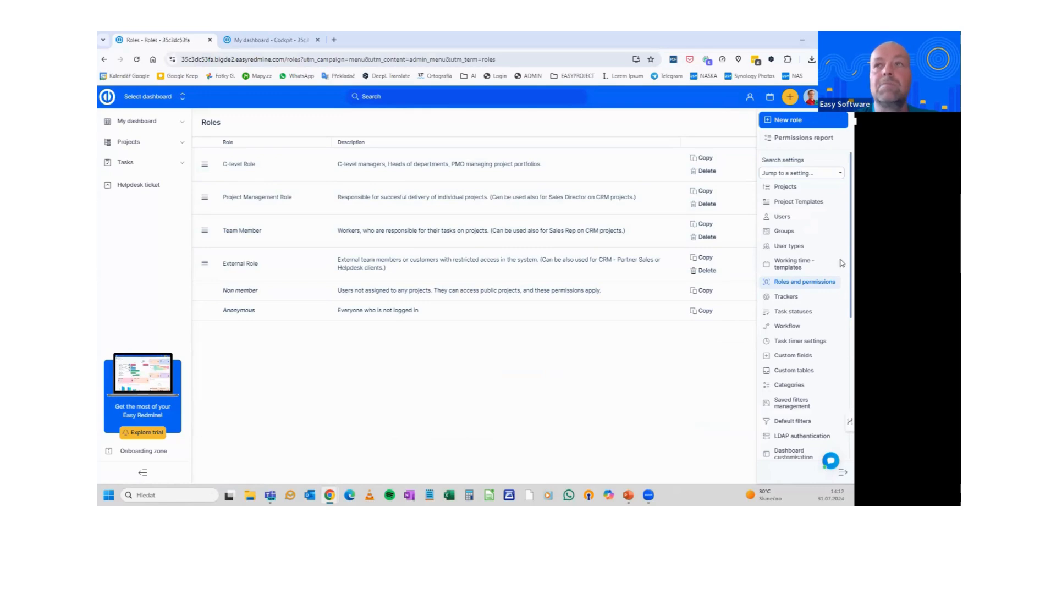
pyautogui.click(782, 216)
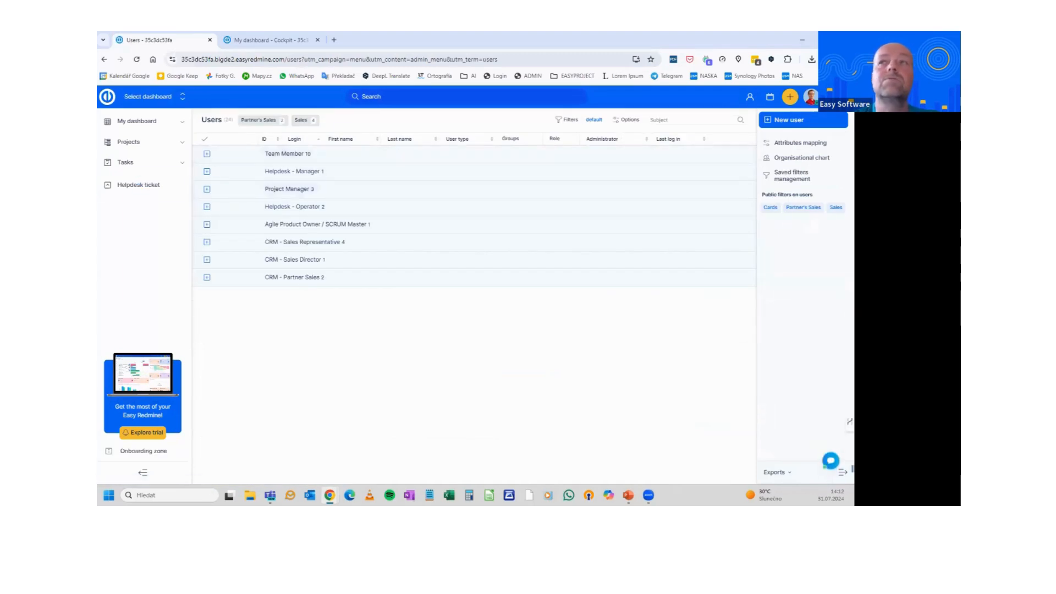
# Make a new user a partial administrator over Groups, Task statuses, Users and User types
pyautogui.click(786, 121)
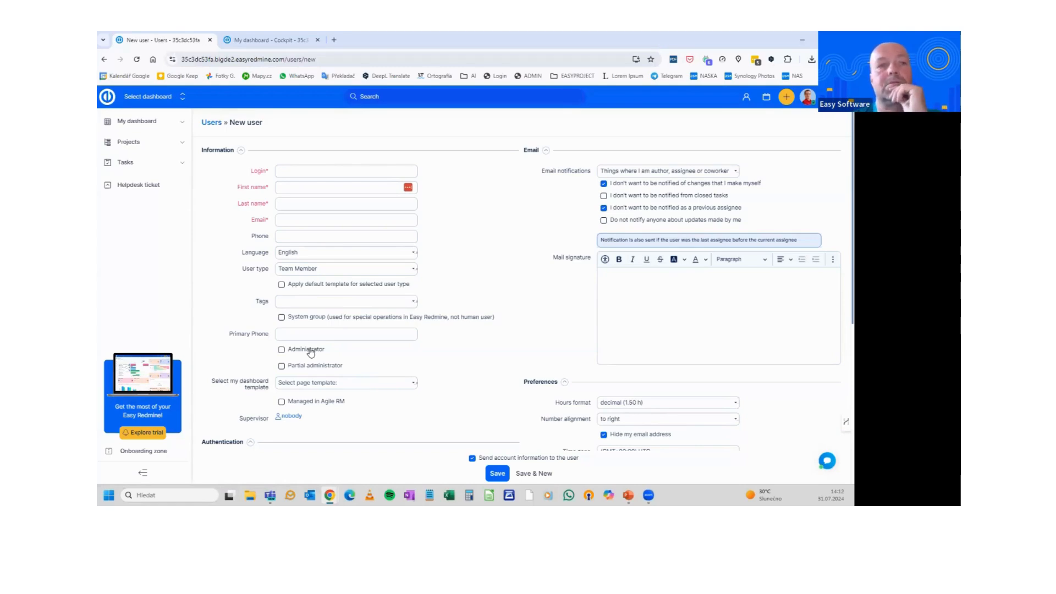
pyautogui.click(281, 350)
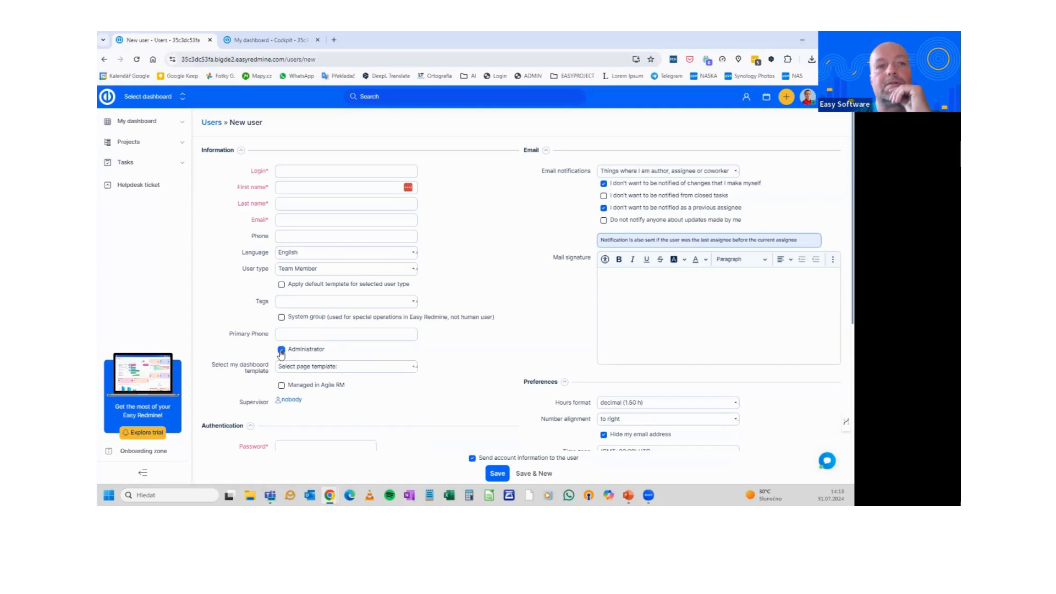
pyautogui.click(281, 351)
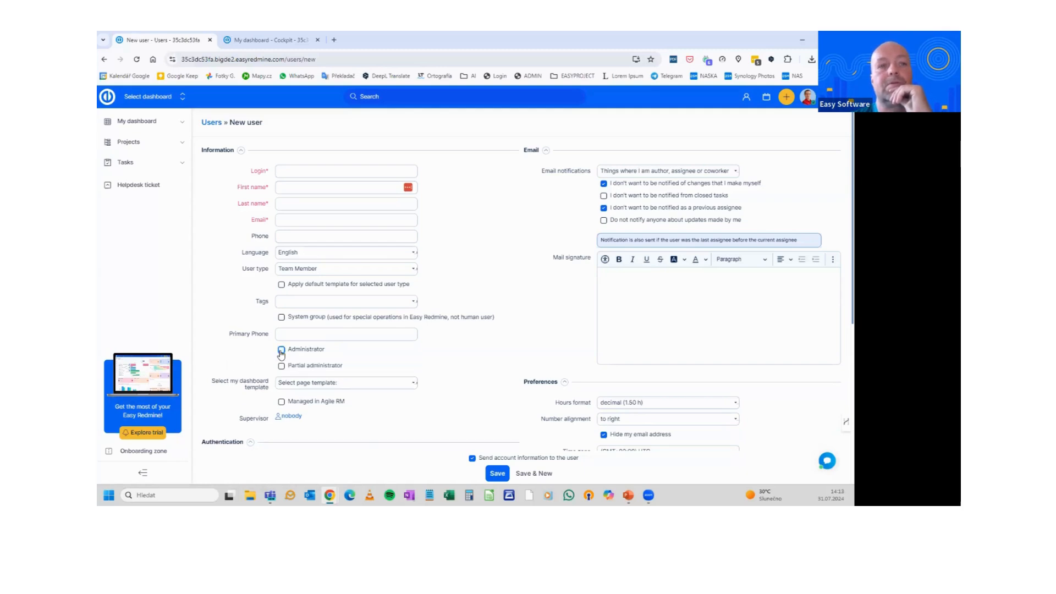
pyautogui.click(282, 366)
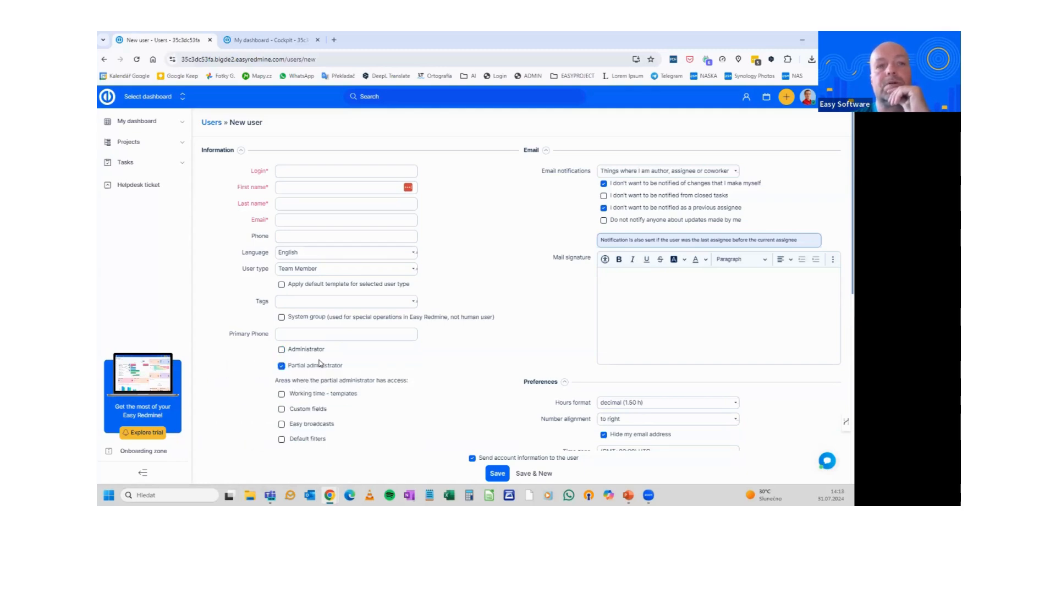
pyautogui.scroll(-2, 352, 361)
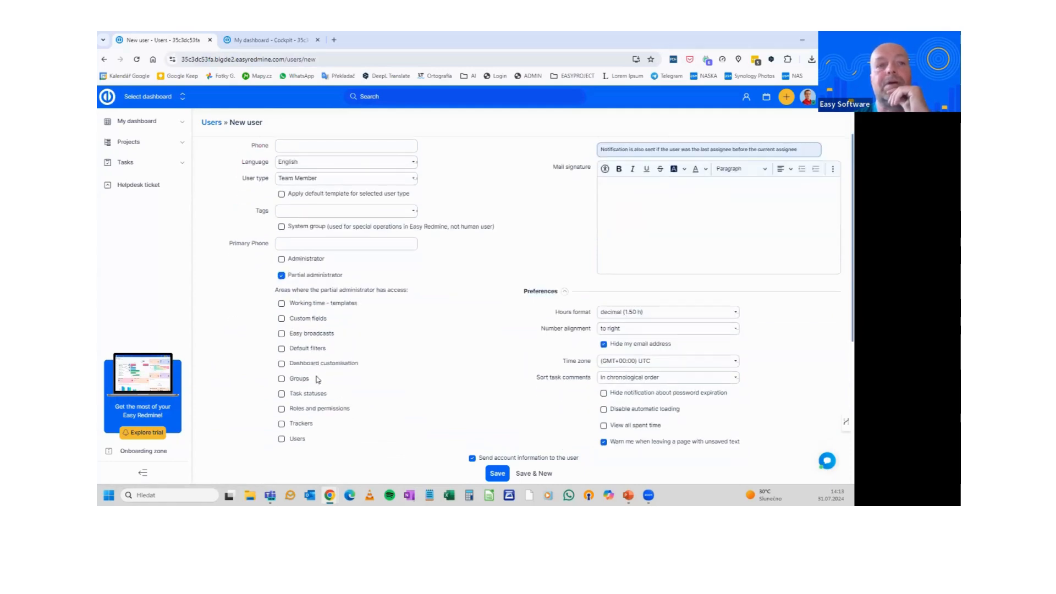
pyautogui.scroll(-1, 316, 371)
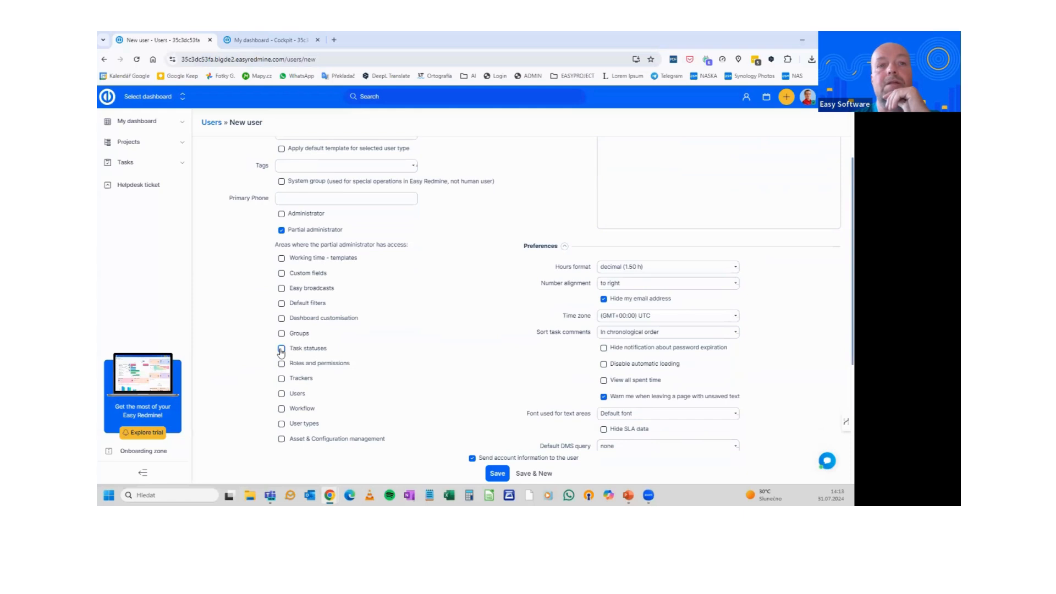
pyautogui.click(282, 348)
pyautogui.click(281, 333)
pyautogui.click(281, 394)
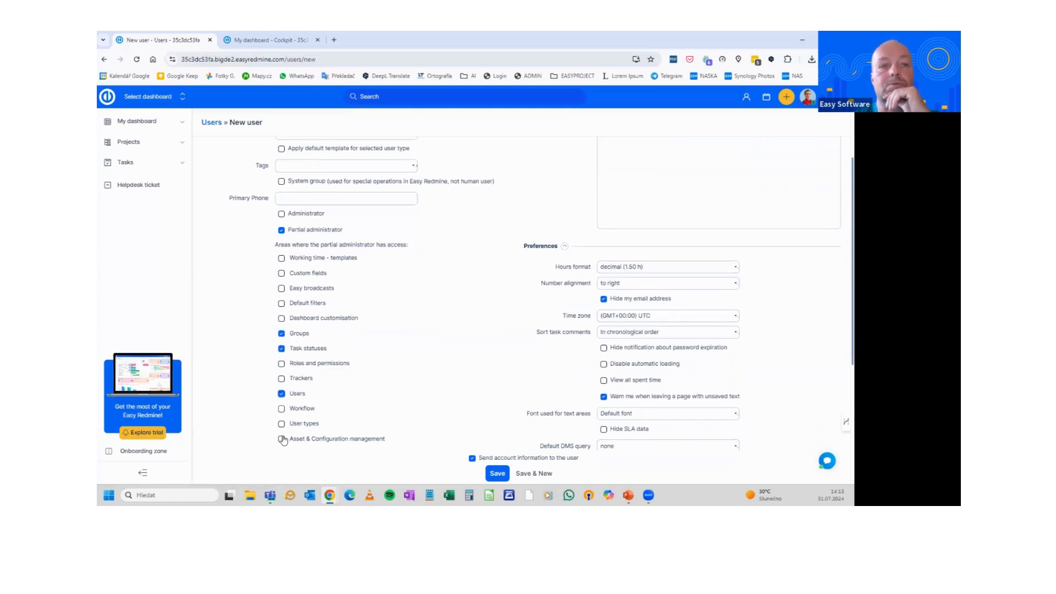
pyautogui.click(281, 424)
# Leave the new user form and present the Roles & permissions slide in PowerPoint
pyautogui.scroll(3, 481, 308)
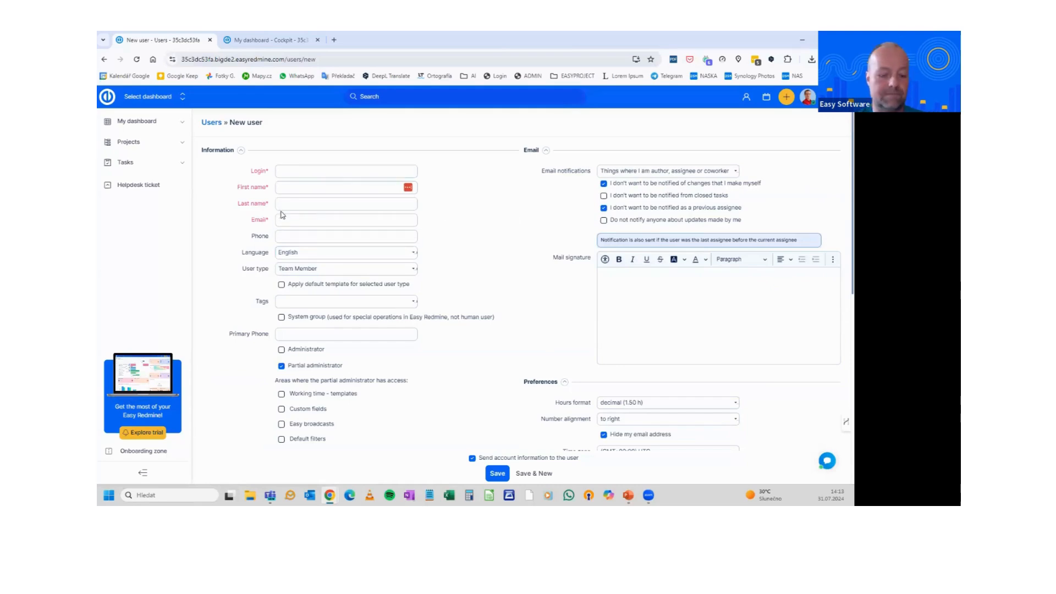
pyautogui.click(311, 237)
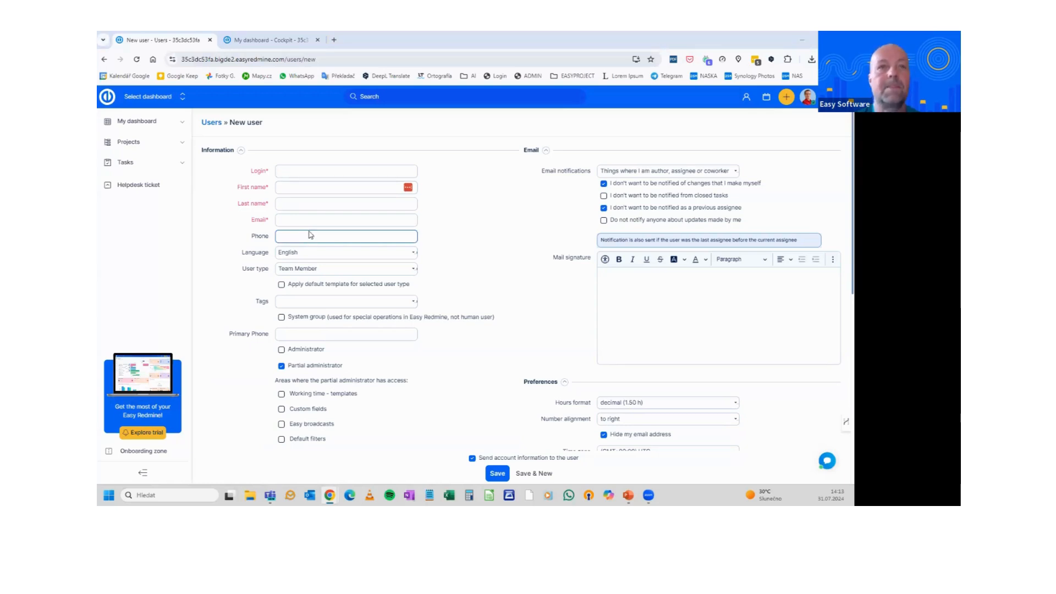
pyautogui.hotkey('alt', 'Tab')
pyautogui.click(312, 180)
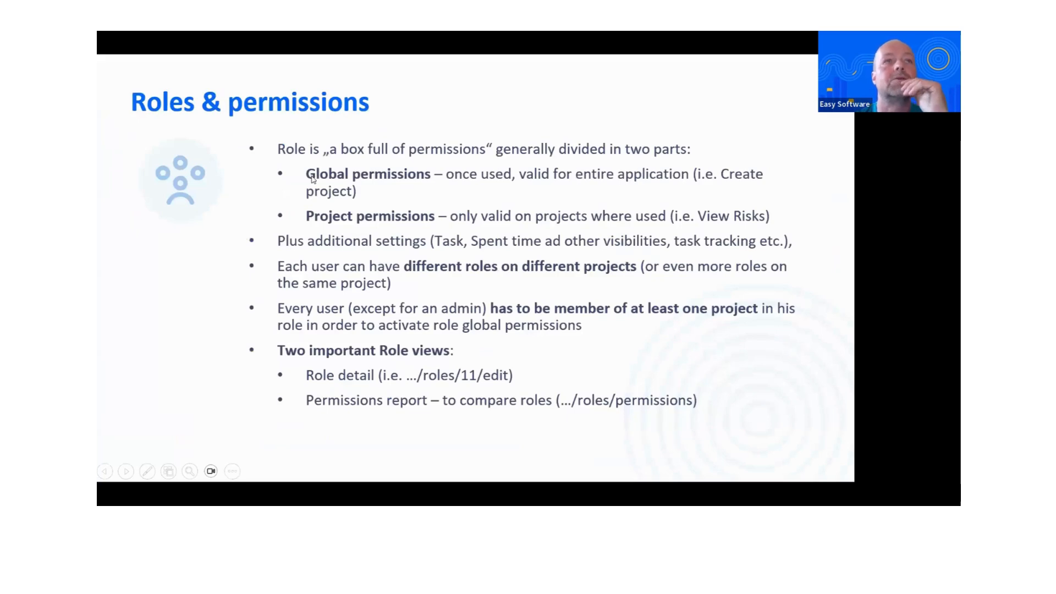
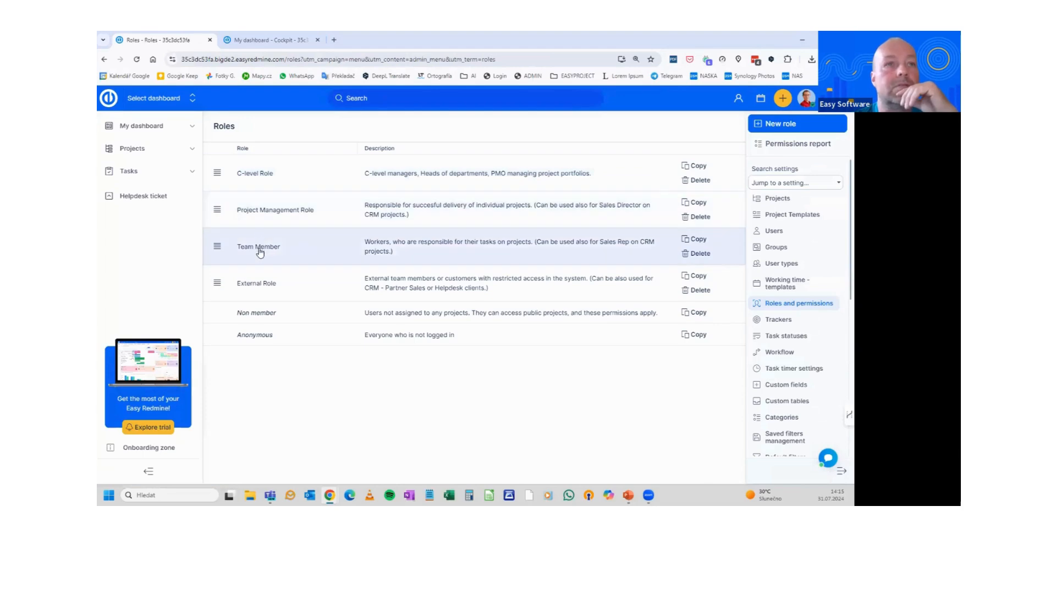
# Open the Team Member role and review its tasks and users visibility options without changing them
pyautogui.click(259, 247)
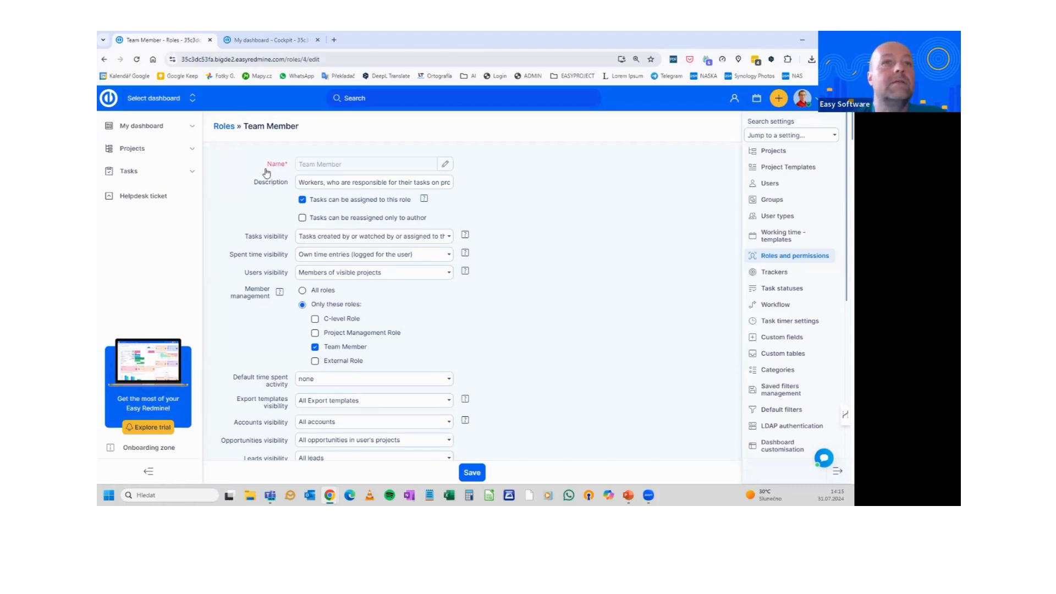
pyautogui.scroll(-2, 267, 172)
pyautogui.scroll(2, 266, 174)
pyautogui.click(353, 183)
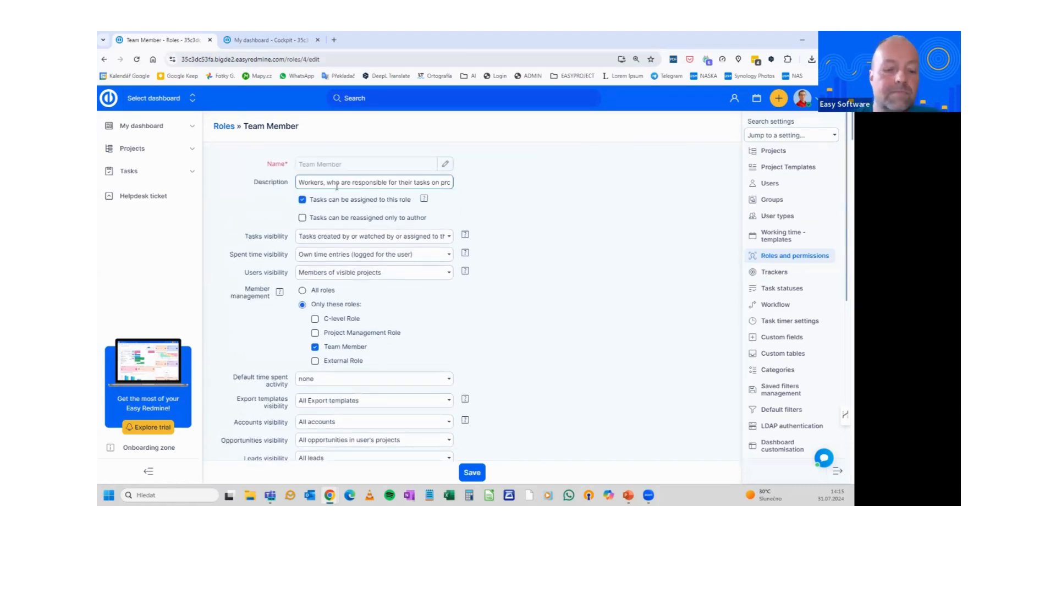
pyautogui.click(325, 237)
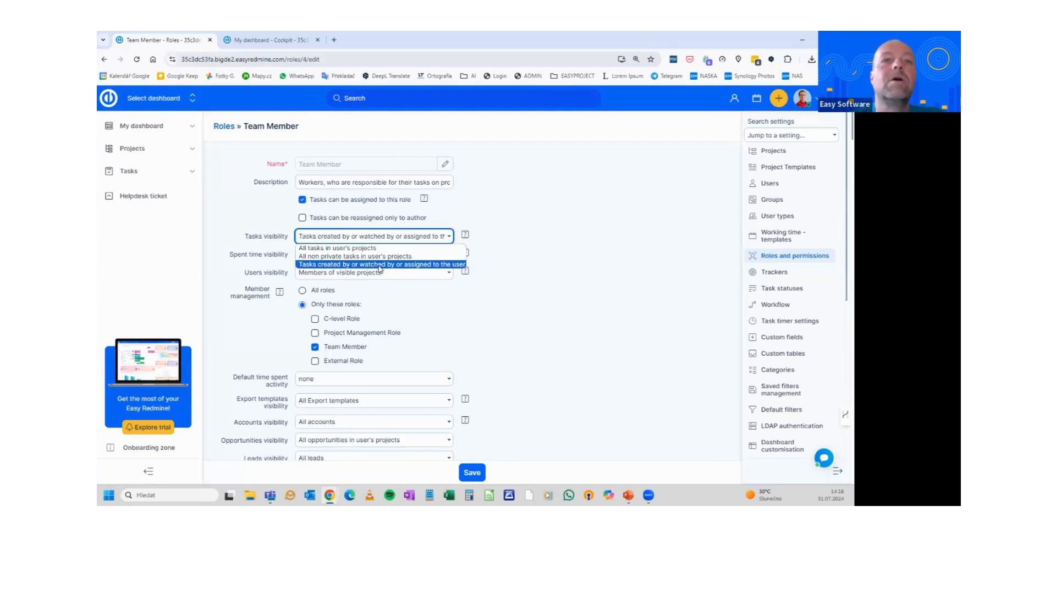
pyautogui.click(520, 238)
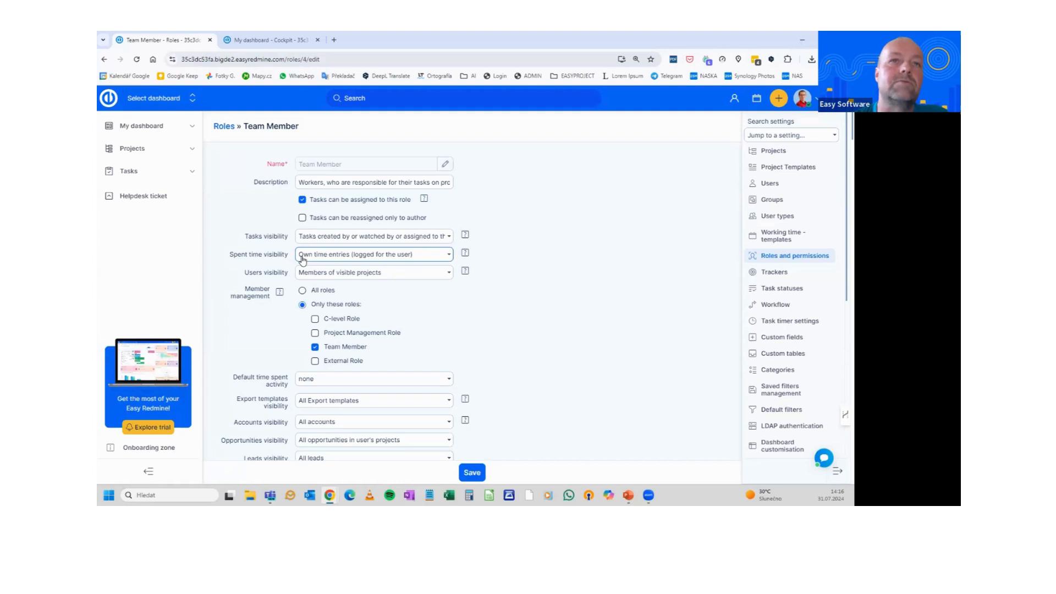
pyautogui.click(347, 272)
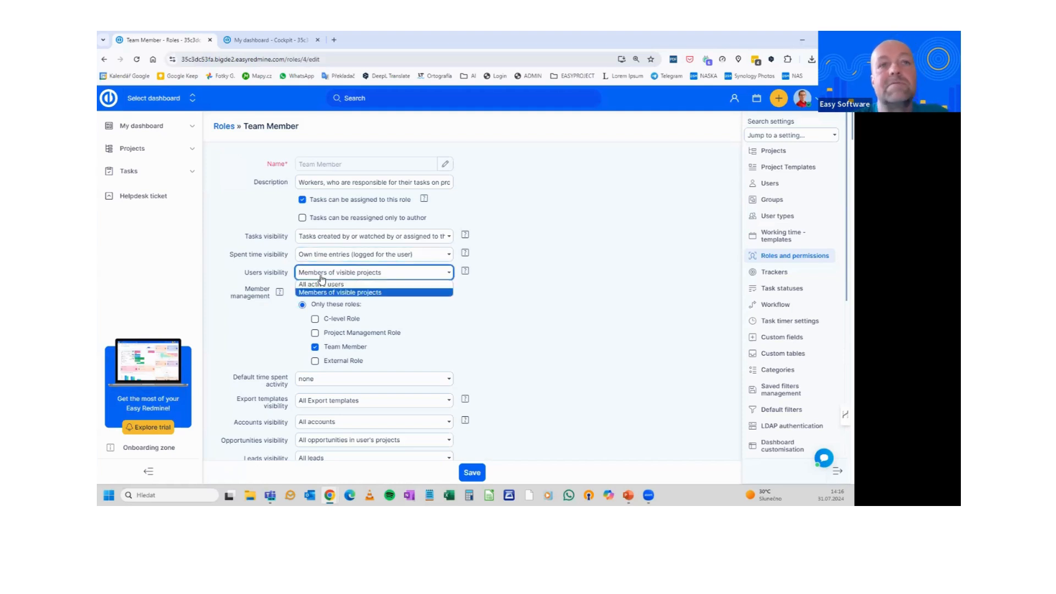
pyautogui.click(322, 278)
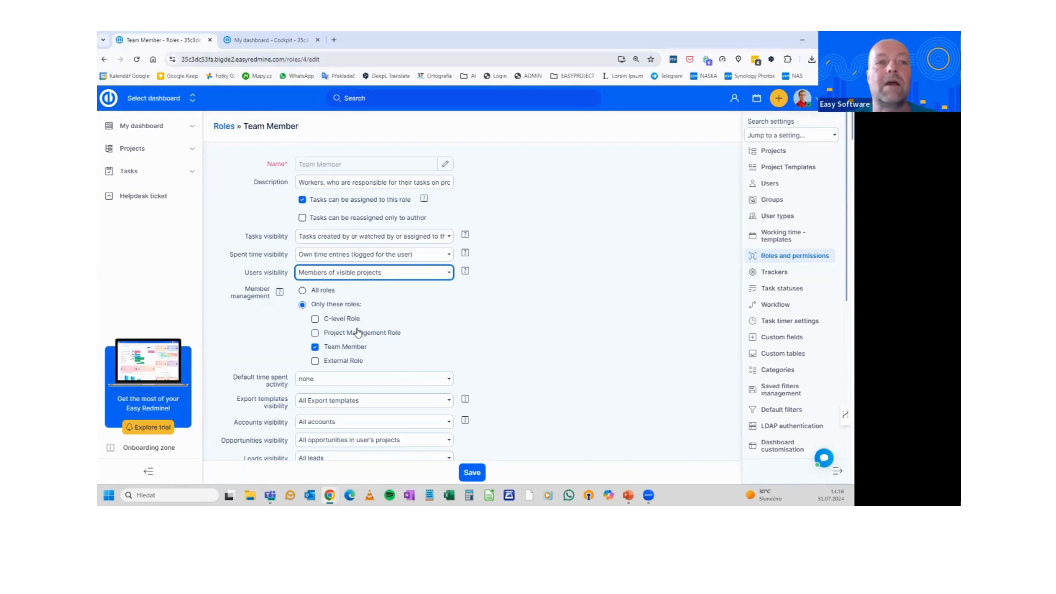
pyautogui.scroll(-3, 397, 368)
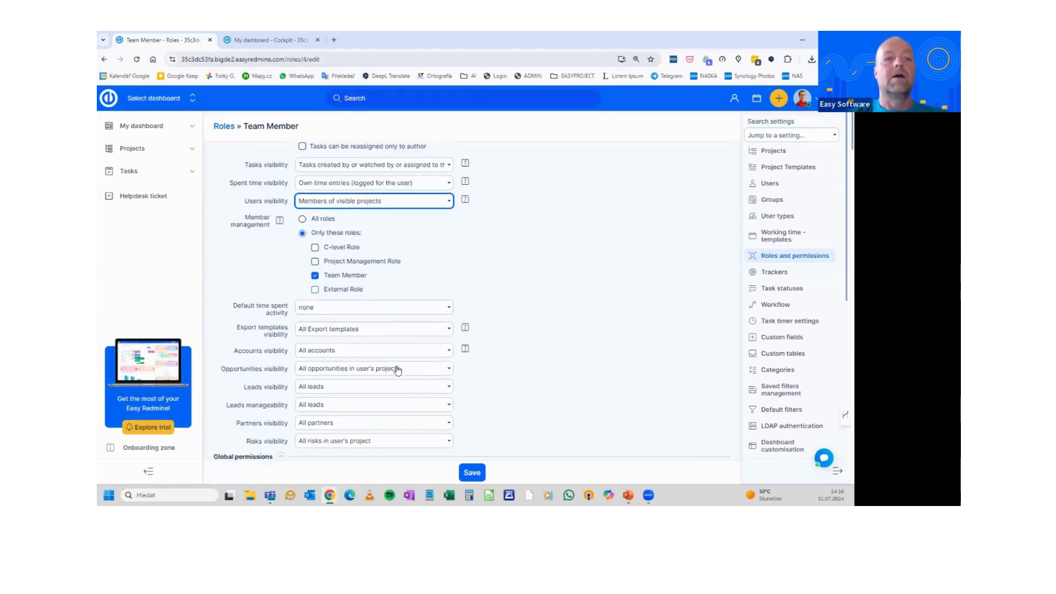
# Expand Global permissions and tick Create project for the Team Member role
pyautogui.scroll(-3, 363, 253)
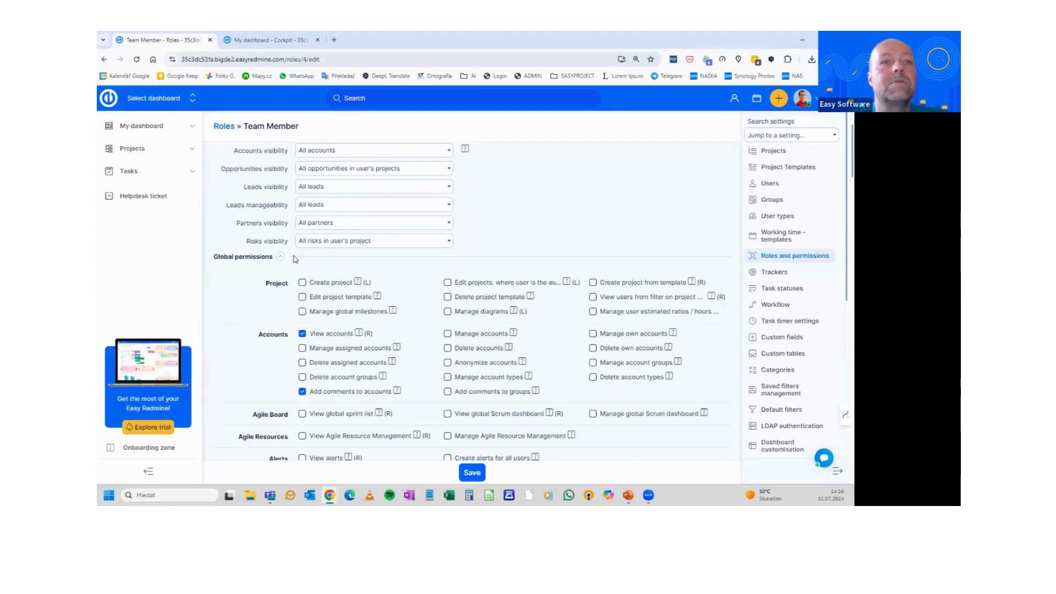
pyautogui.click(280, 257)
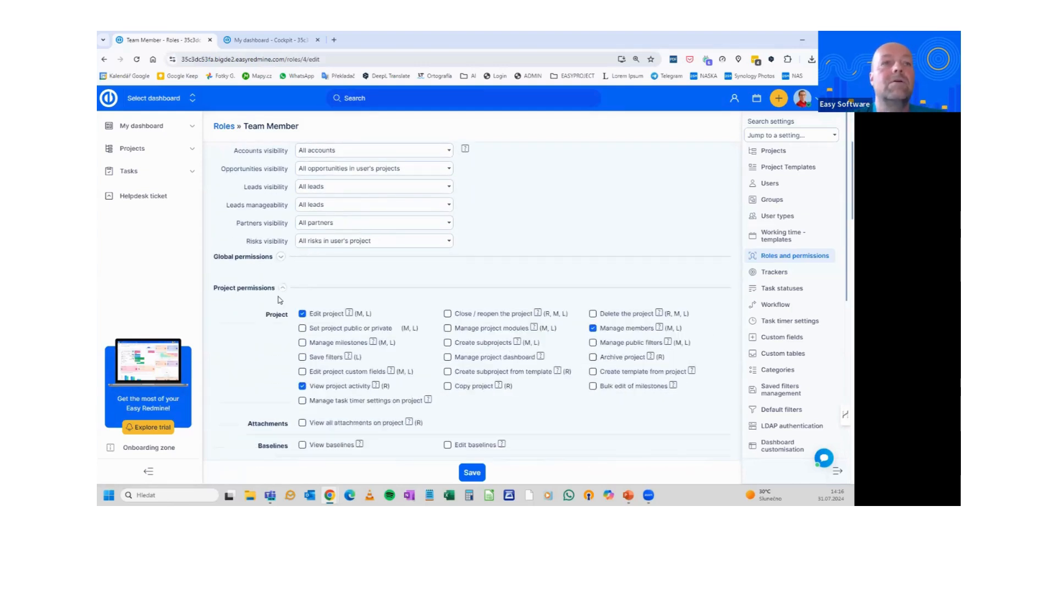
pyautogui.click(283, 289)
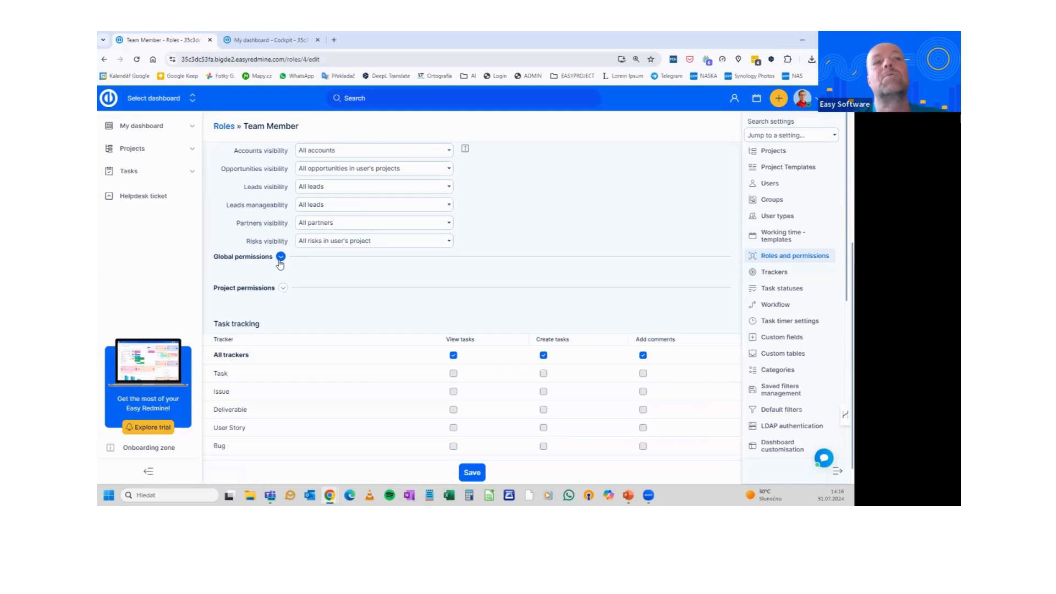
pyautogui.click(280, 257)
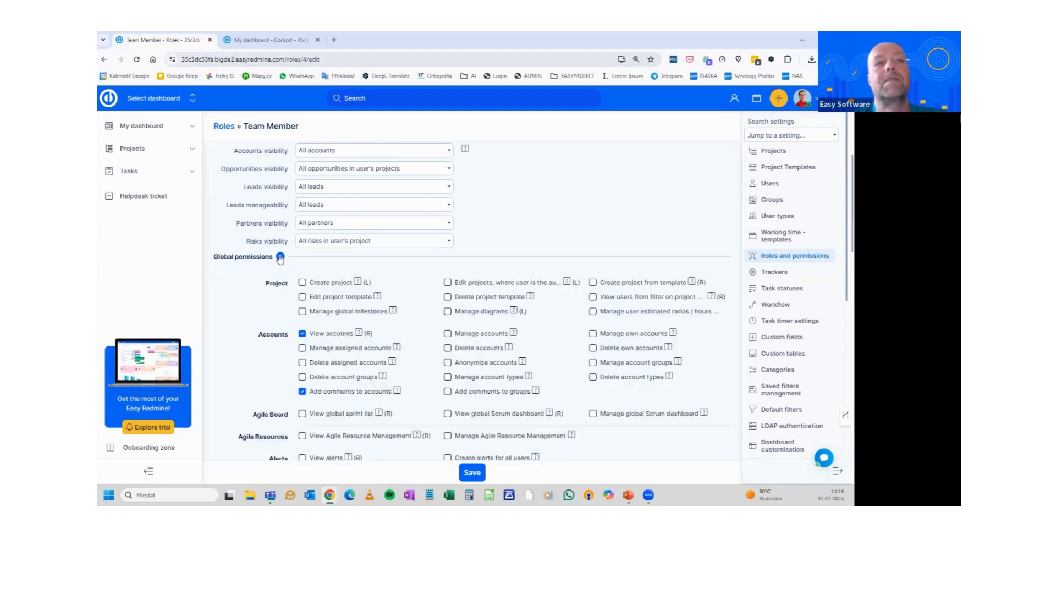
pyautogui.click(280, 257)
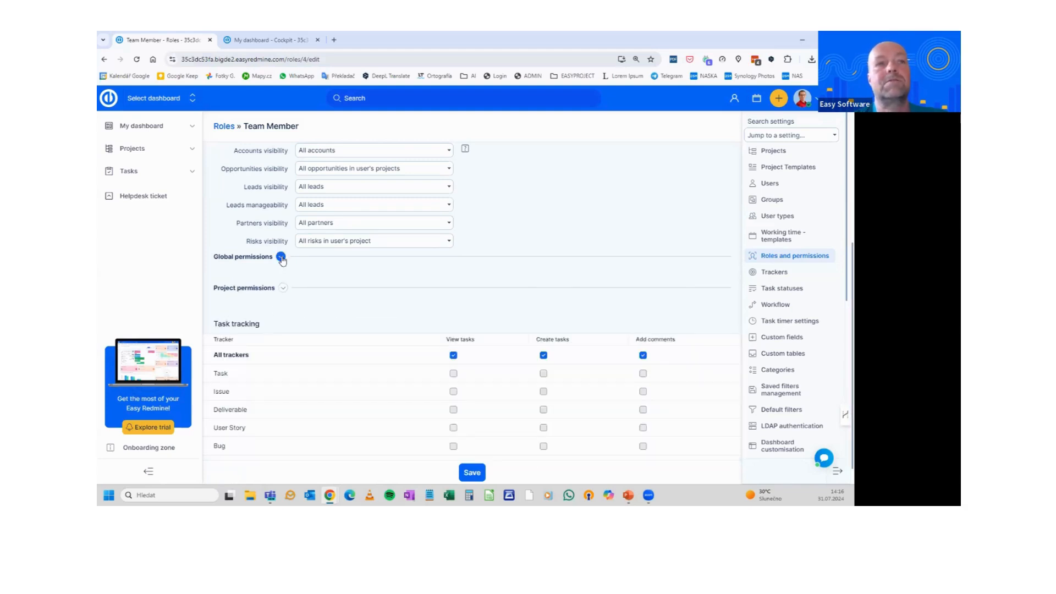
pyautogui.click(281, 257)
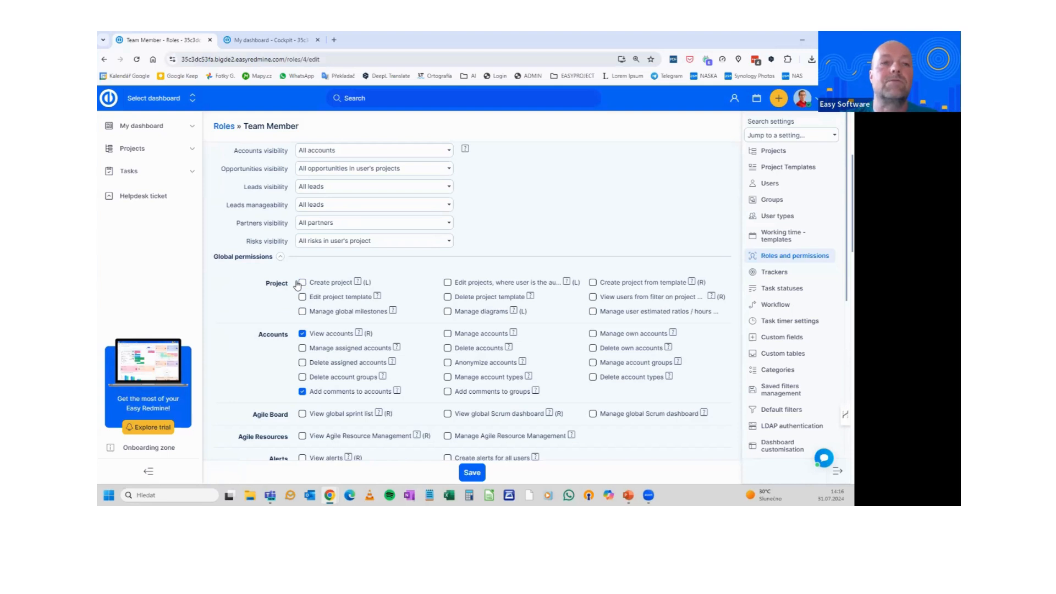
pyautogui.scroll(-2, 299, 329)
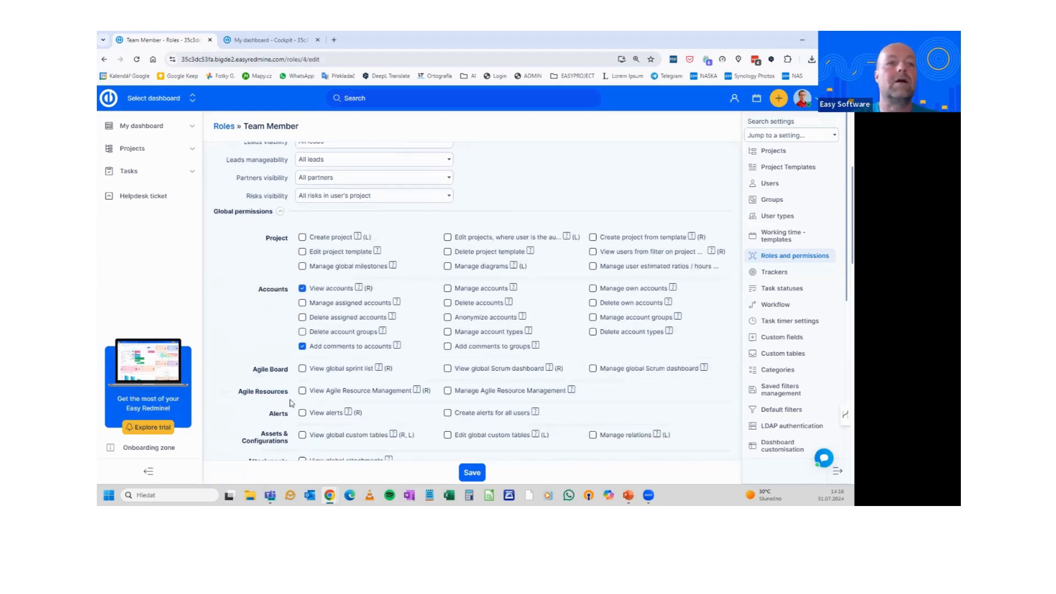
pyautogui.scroll(1, 320, 318)
pyautogui.scroll(3, 320, 318)
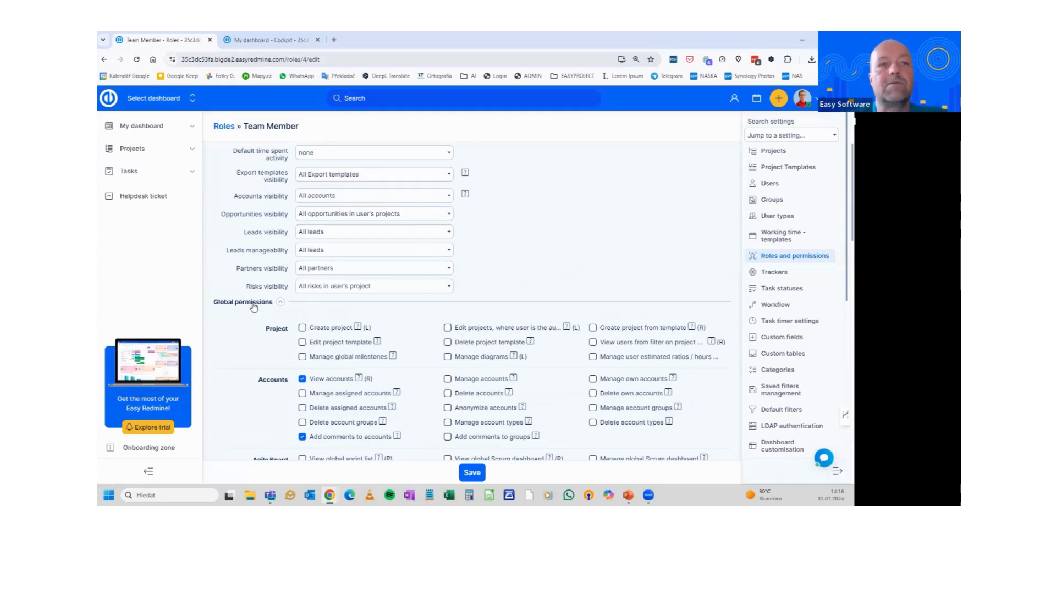
pyautogui.click(304, 328)
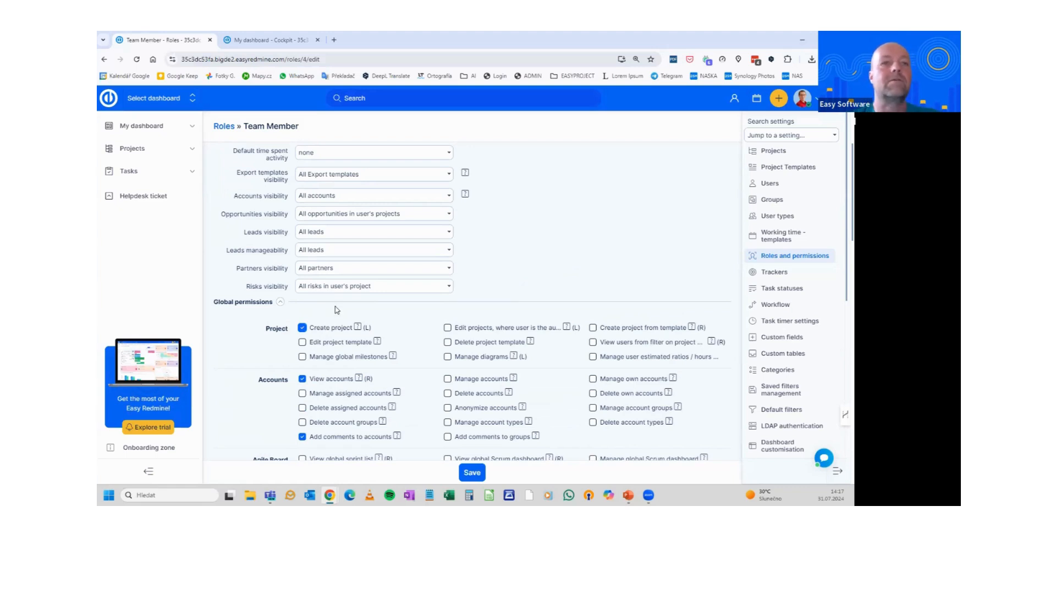
# Review the Team Member role's project permissions and task-tracking settings
pyautogui.click(280, 302)
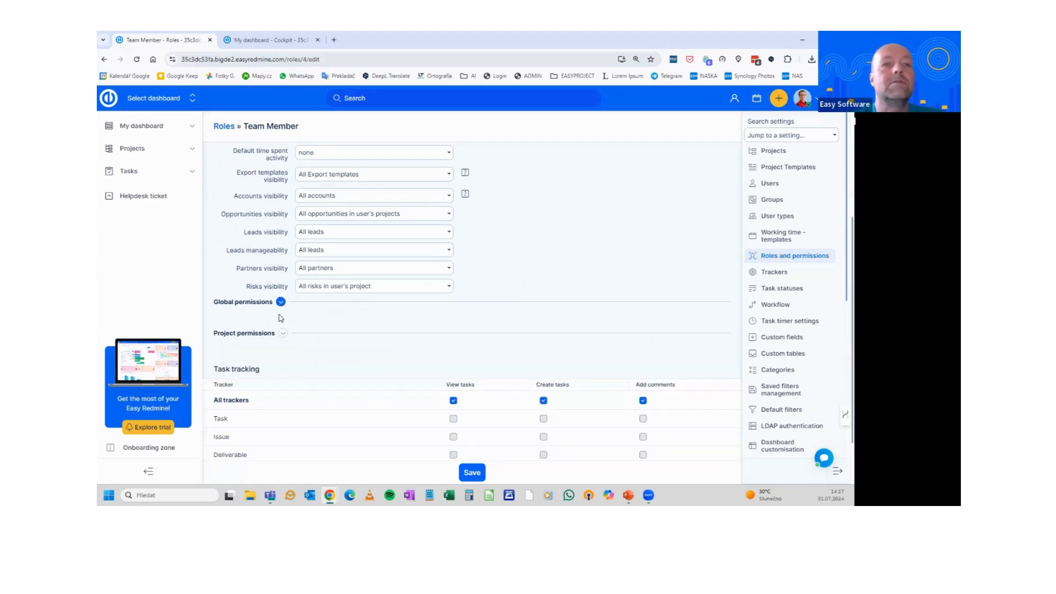
pyautogui.click(283, 334)
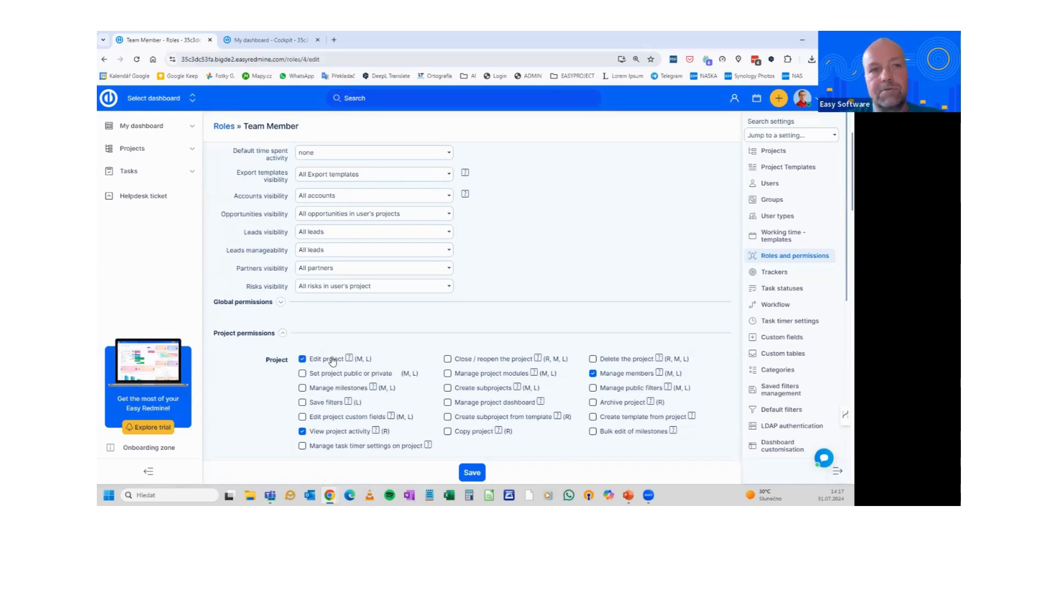
pyautogui.moveTo(348, 360)
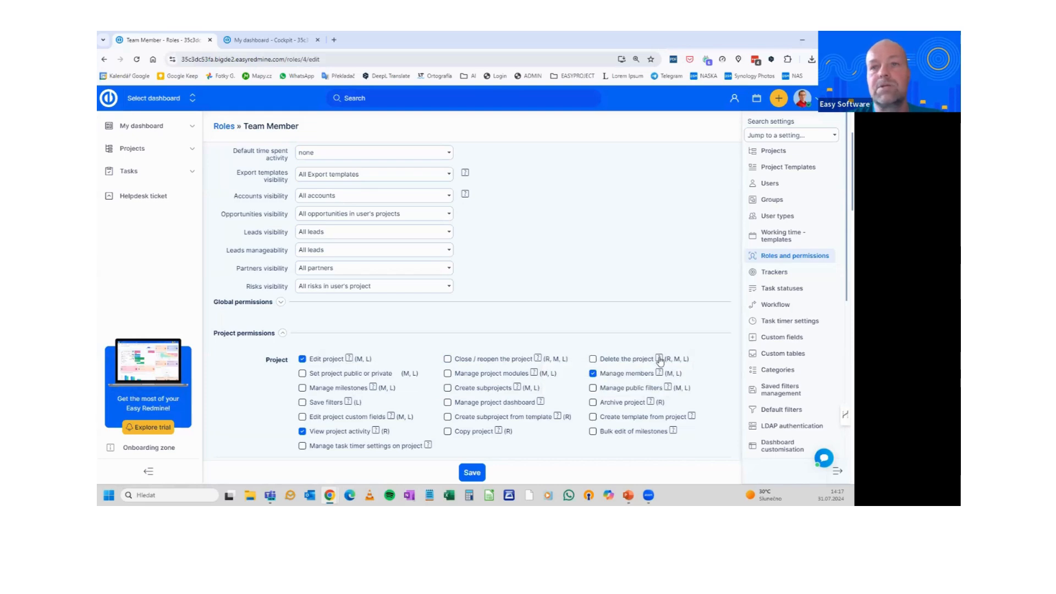
pyautogui.click(283, 334)
pyautogui.scroll(-2, 286, 319)
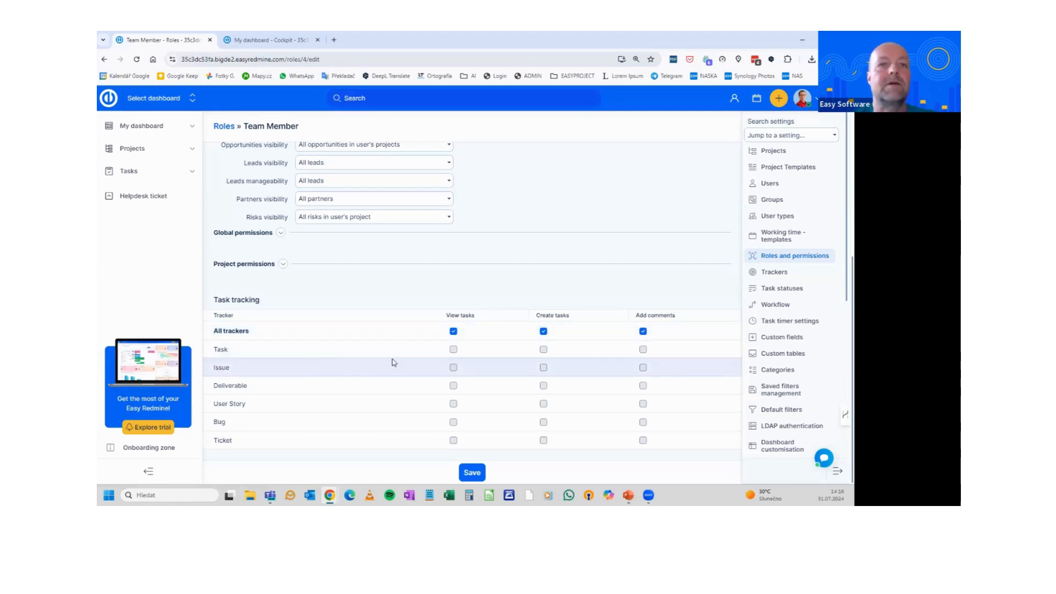
pyautogui.scroll(4, 394, 361)
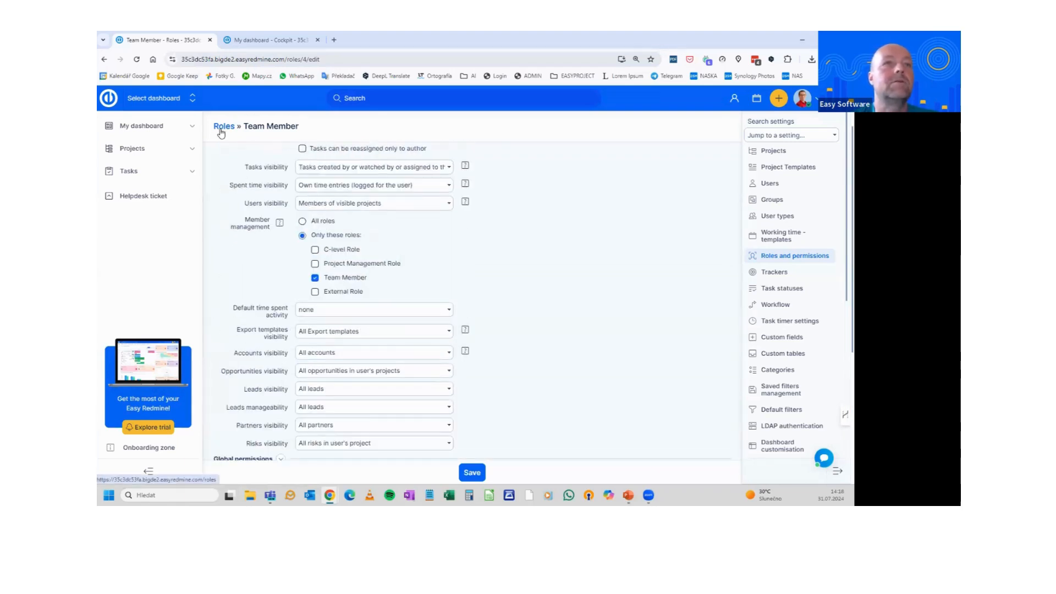
# Open the Project Management Role and grant it the Edit project permission
pyautogui.click(222, 131)
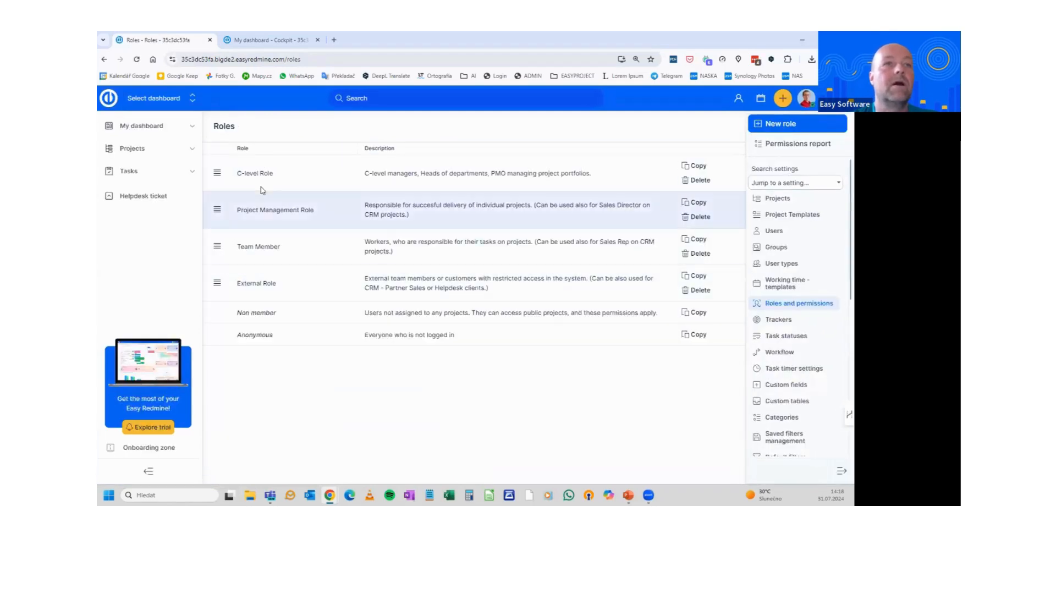
pyautogui.click(269, 210)
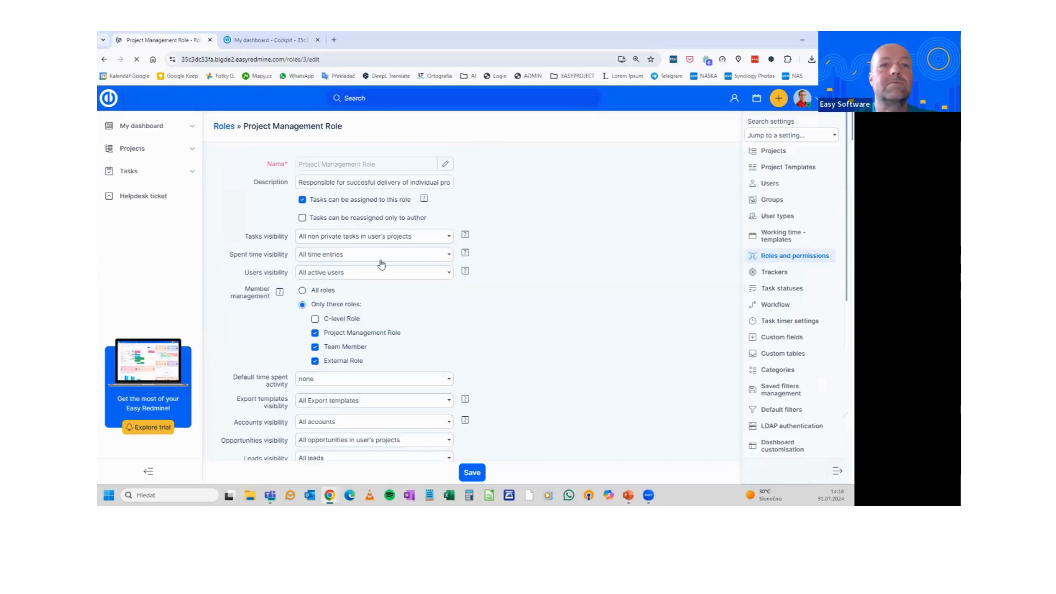
pyautogui.scroll(-1, 549, 299)
pyautogui.scroll(-10, 482, 264)
pyautogui.scroll(3, 482, 264)
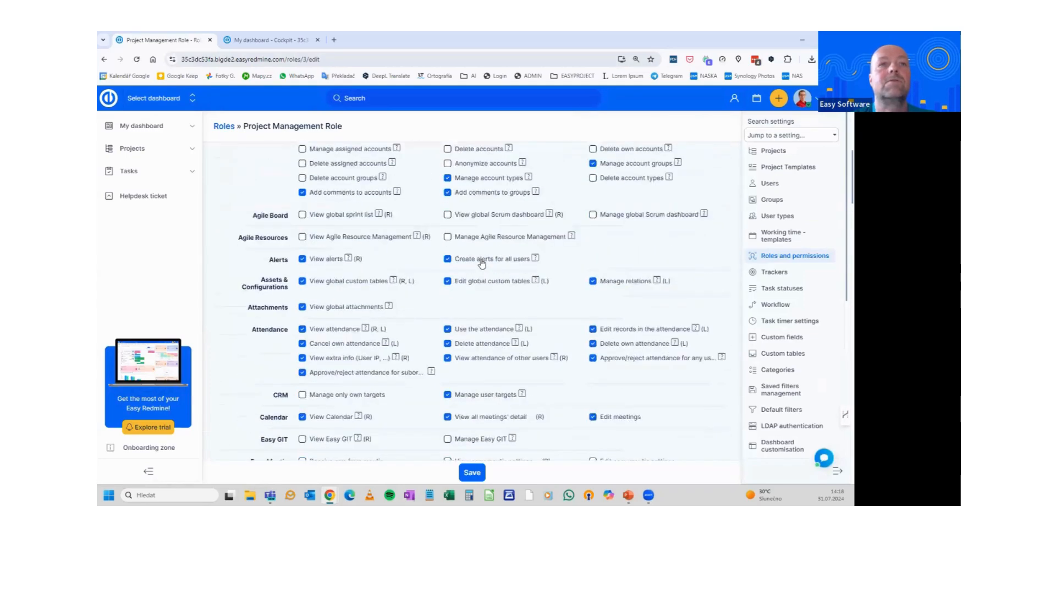
pyautogui.scroll(3, 482, 264)
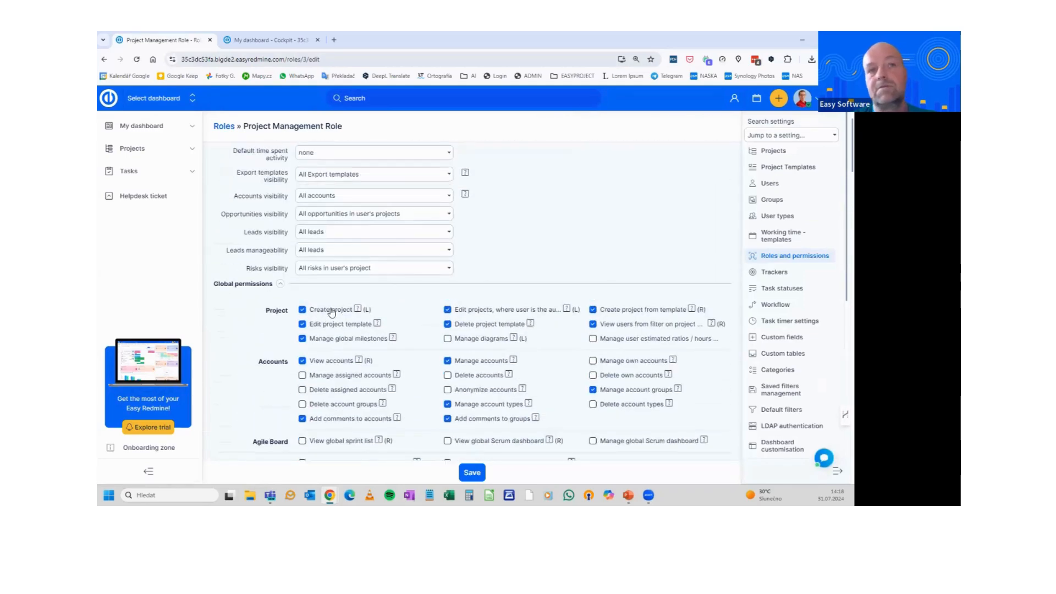
pyautogui.click(281, 283)
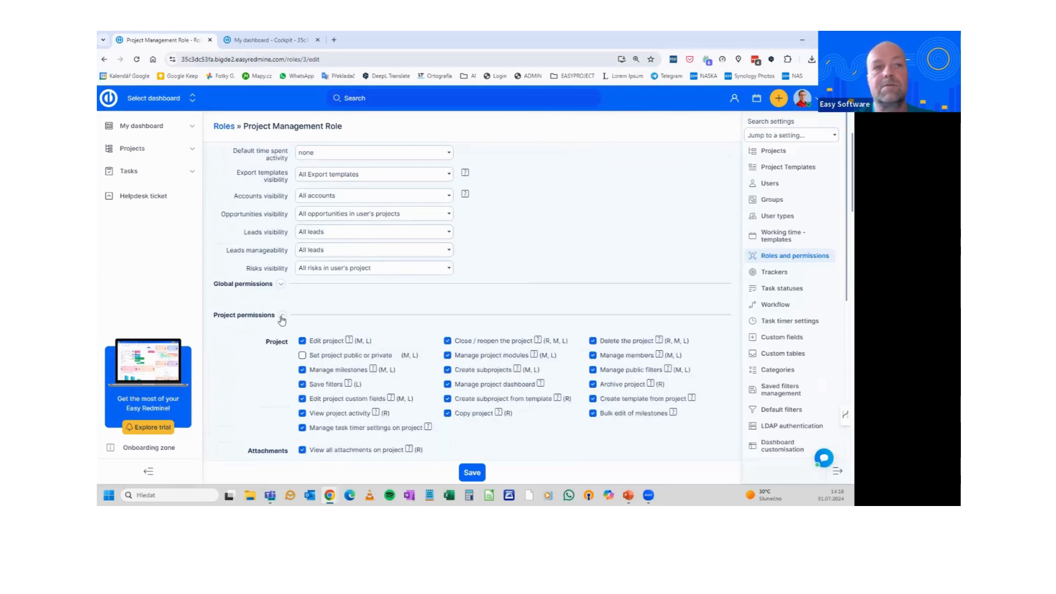
pyautogui.click(303, 340)
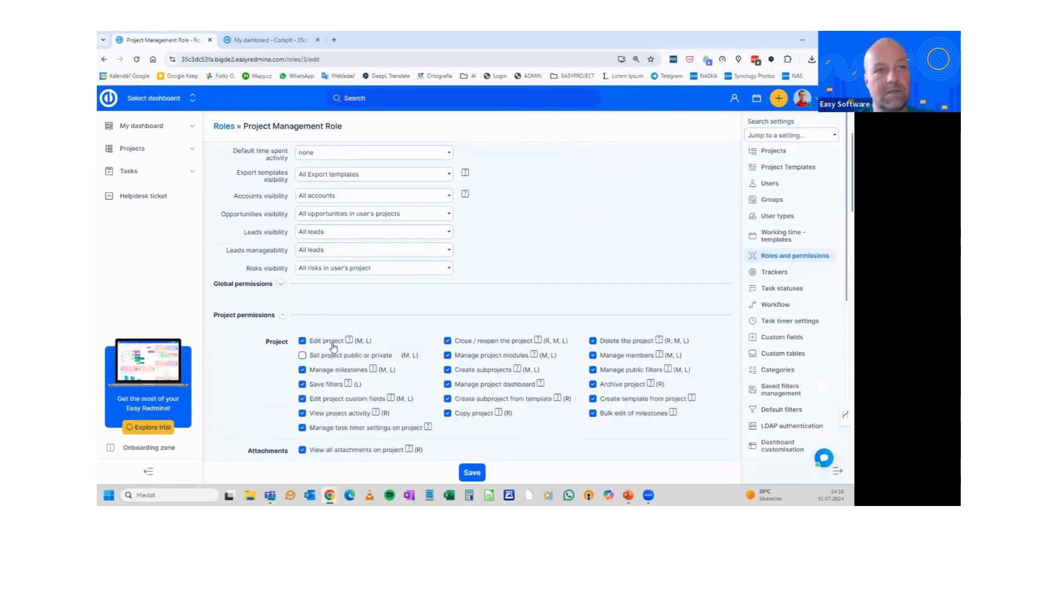
# Review the role's project, task-tracking and global permissions, then open the Permissions report
pyautogui.click(282, 316)
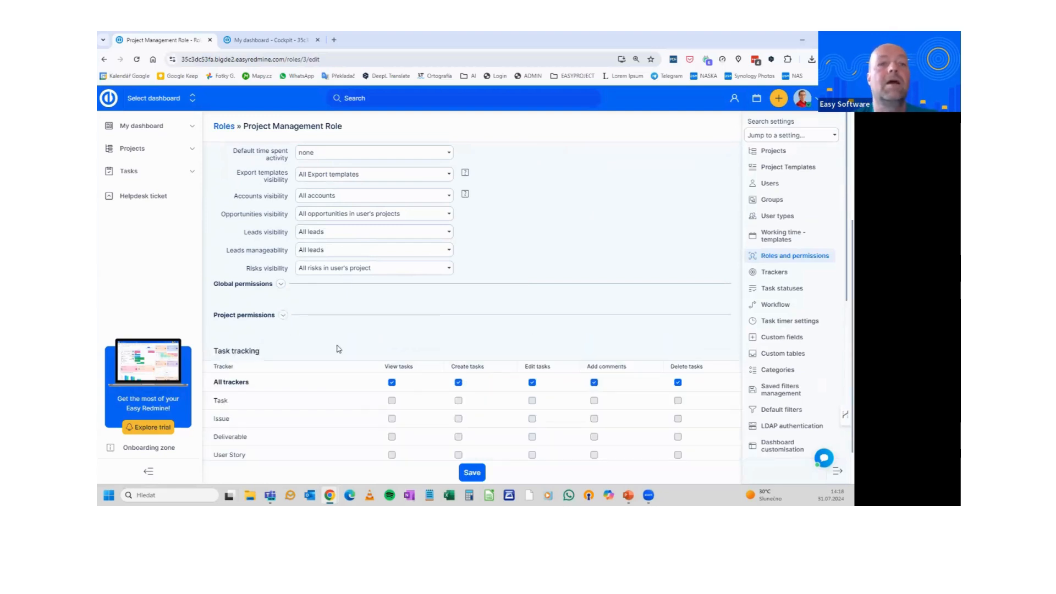
pyautogui.scroll(-1, 495, 336)
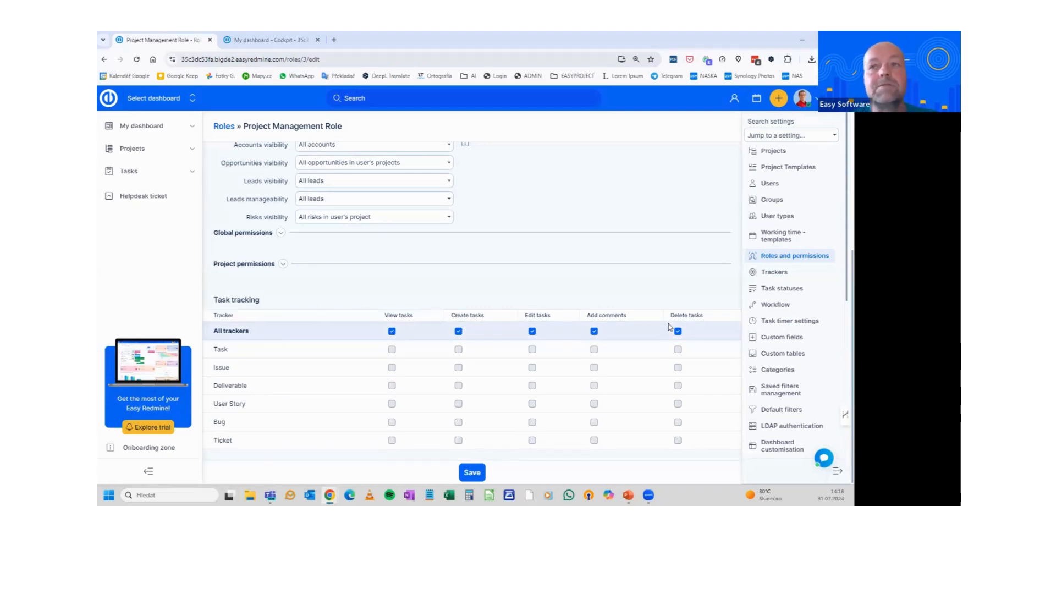
pyautogui.scroll(5, 669, 328)
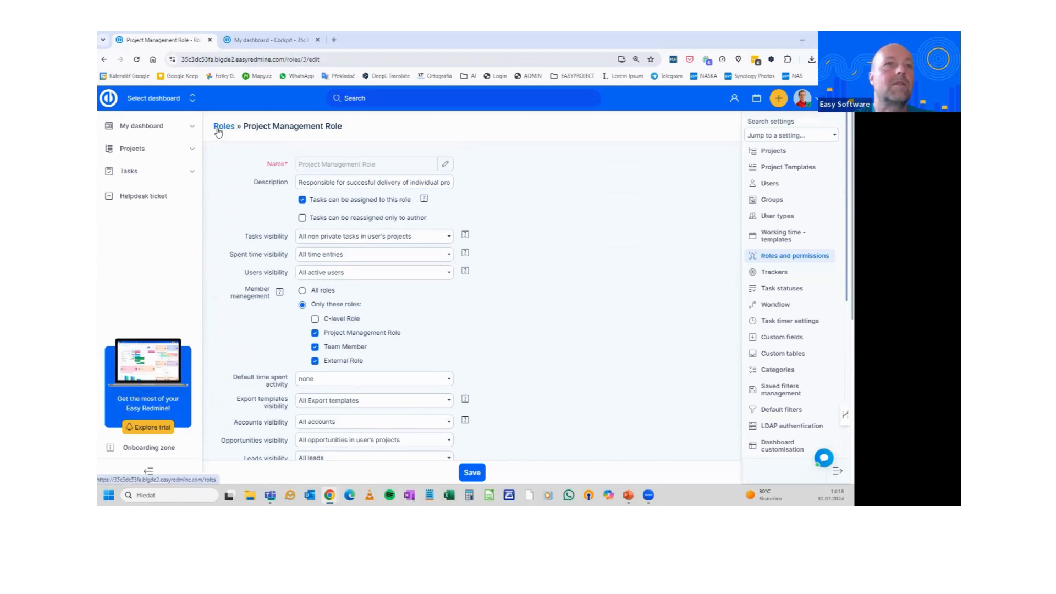
pyautogui.scroll(-5, 364, 247)
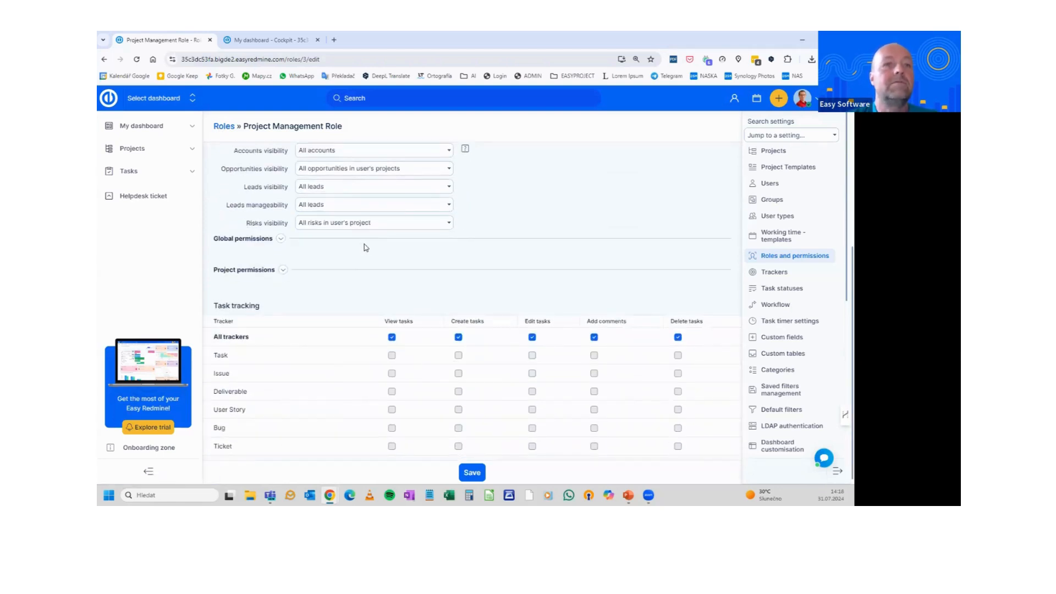
pyautogui.click(283, 270)
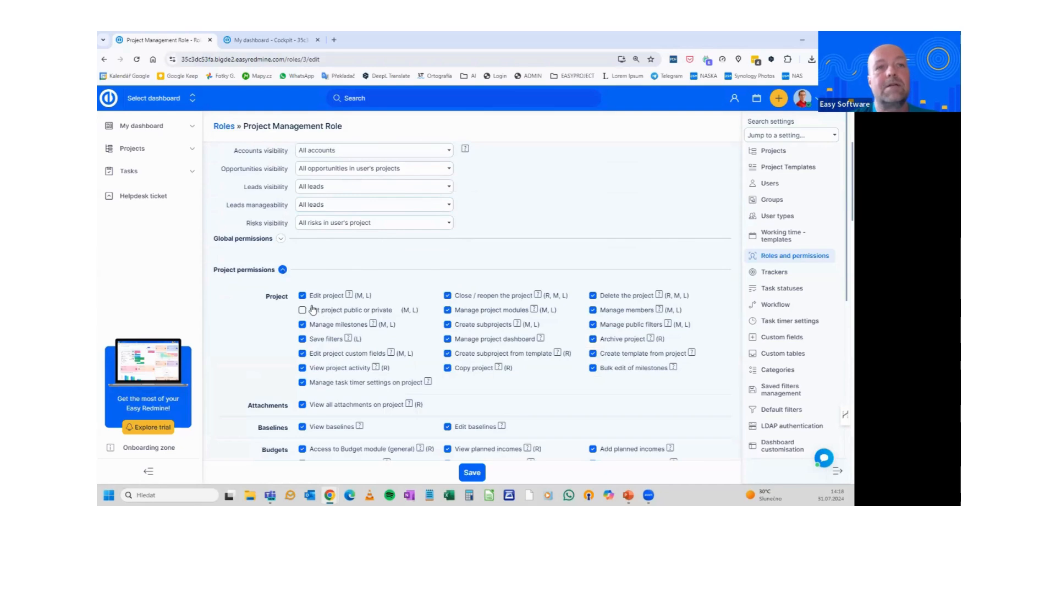
pyautogui.scroll(-6, 426, 327)
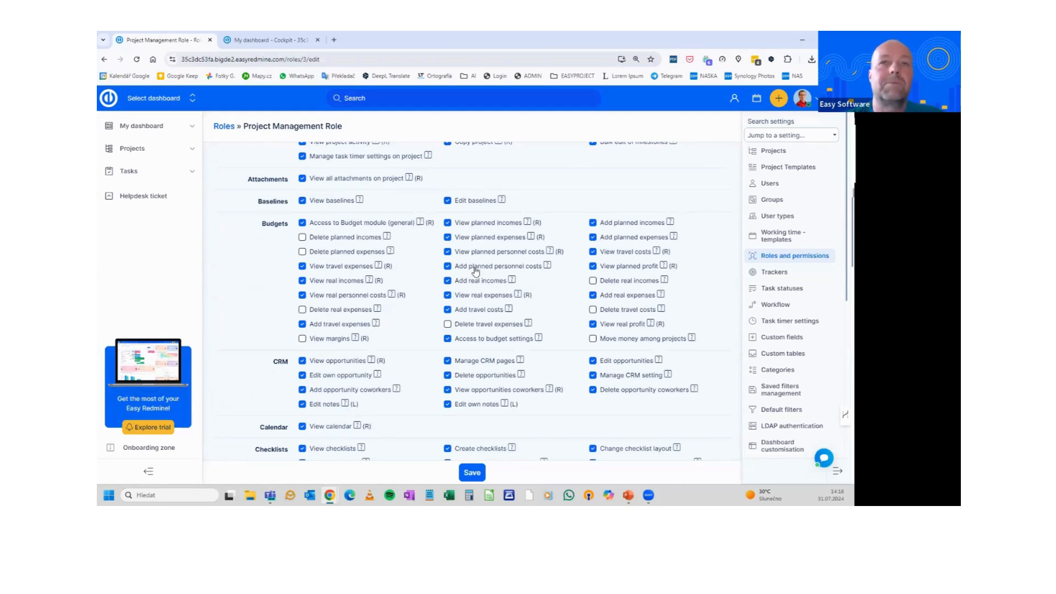
pyautogui.scroll(2, 475, 297)
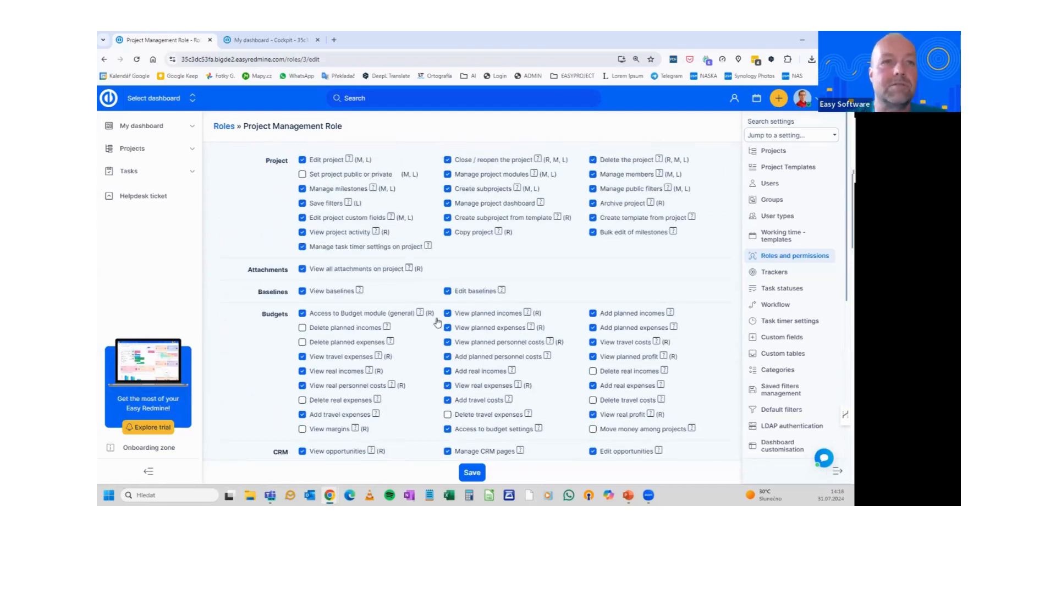
pyautogui.scroll(4, 437, 322)
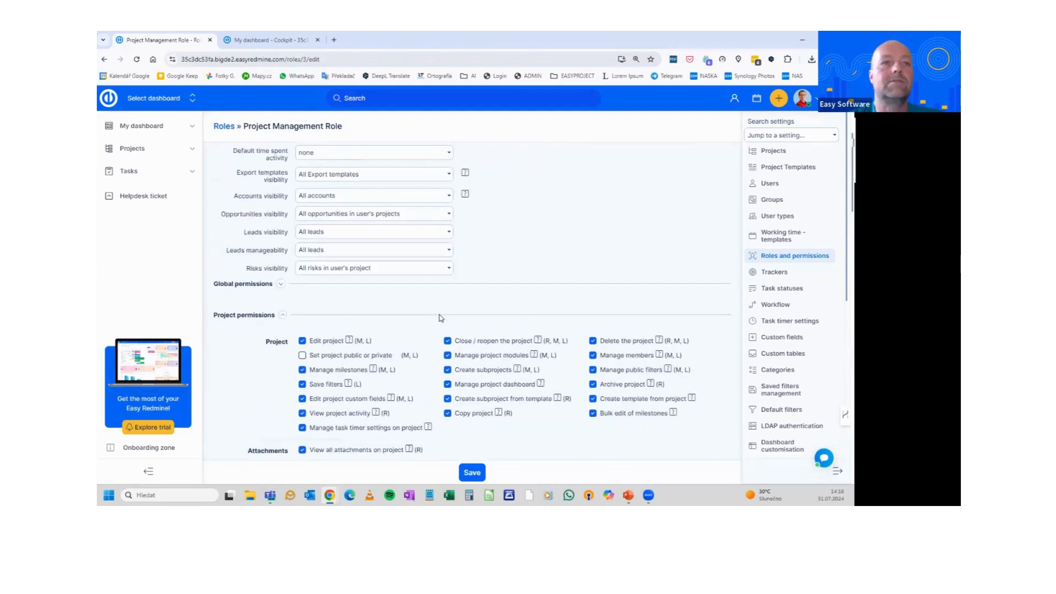
pyautogui.click(281, 284)
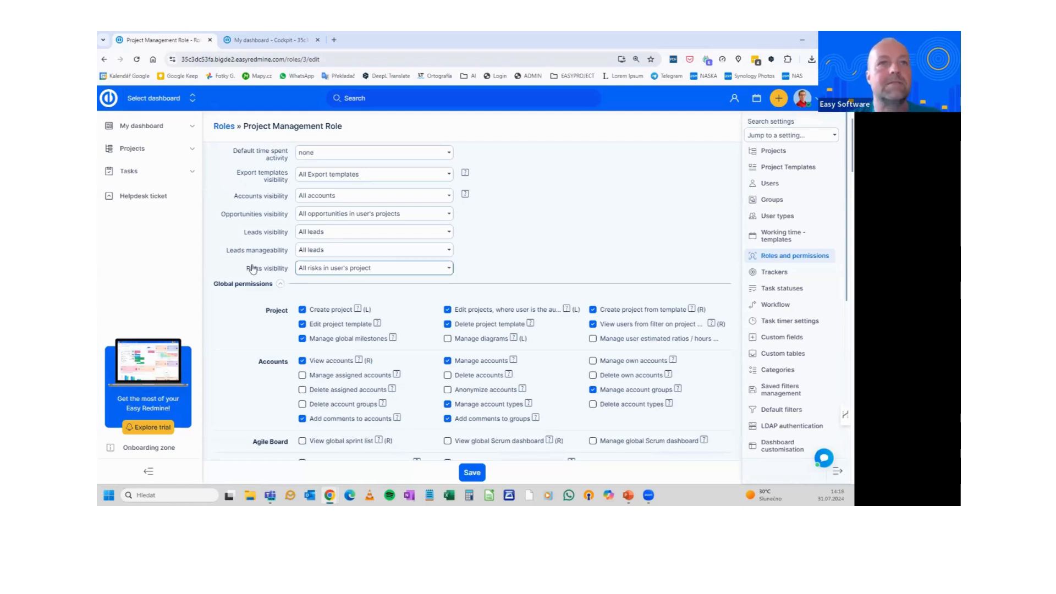
pyautogui.scroll(3, 264, 264)
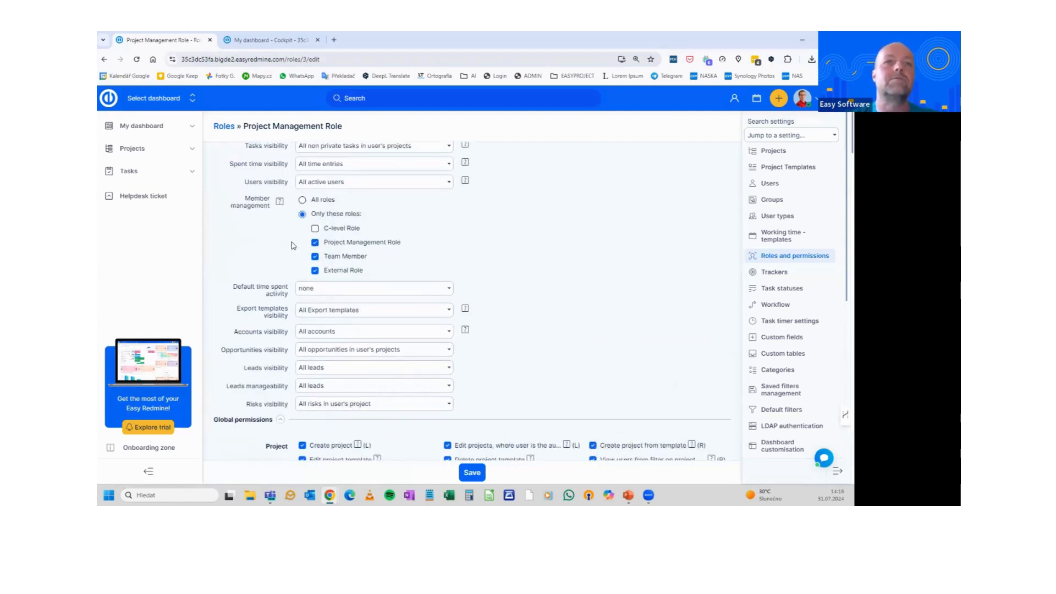
pyautogui.scroll(2, 322, 245)
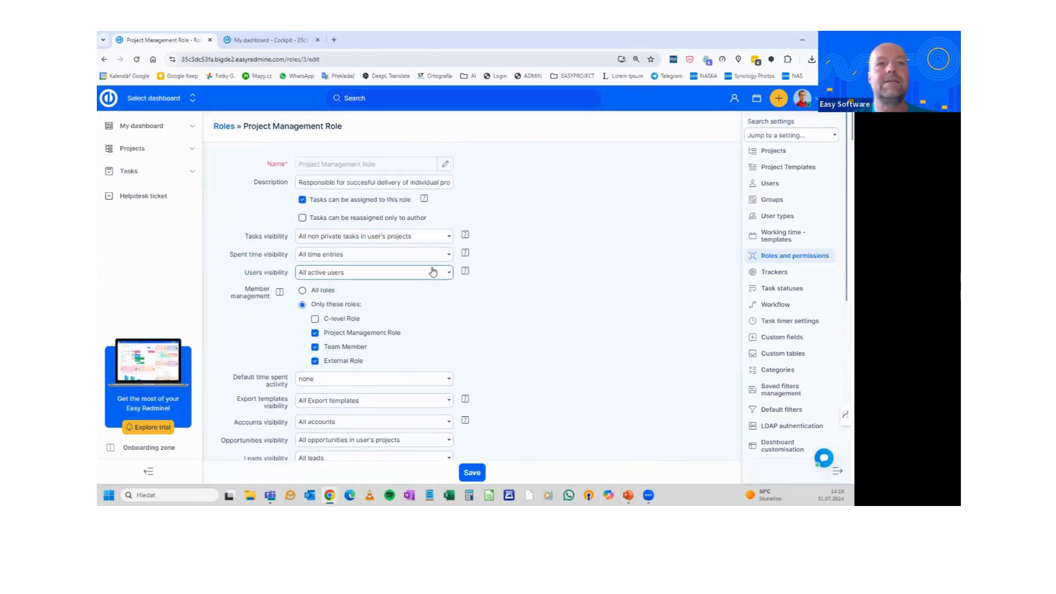
pyautogui.scroll(-1, 435, 270)
pyautogui.scroll(-4, 413, 330)
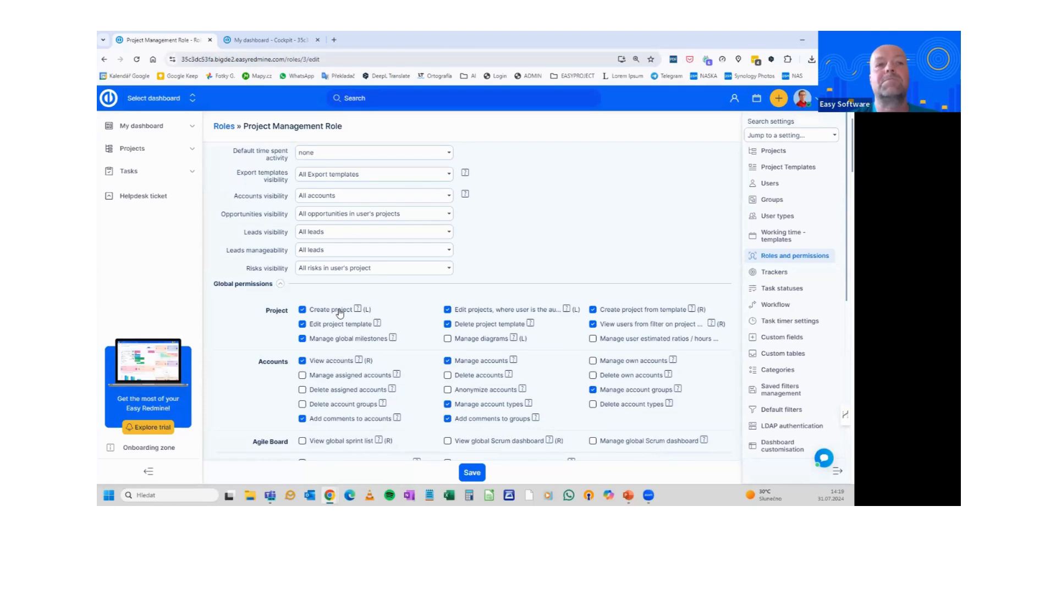
pyautogui.scroll(5, 339, 314)
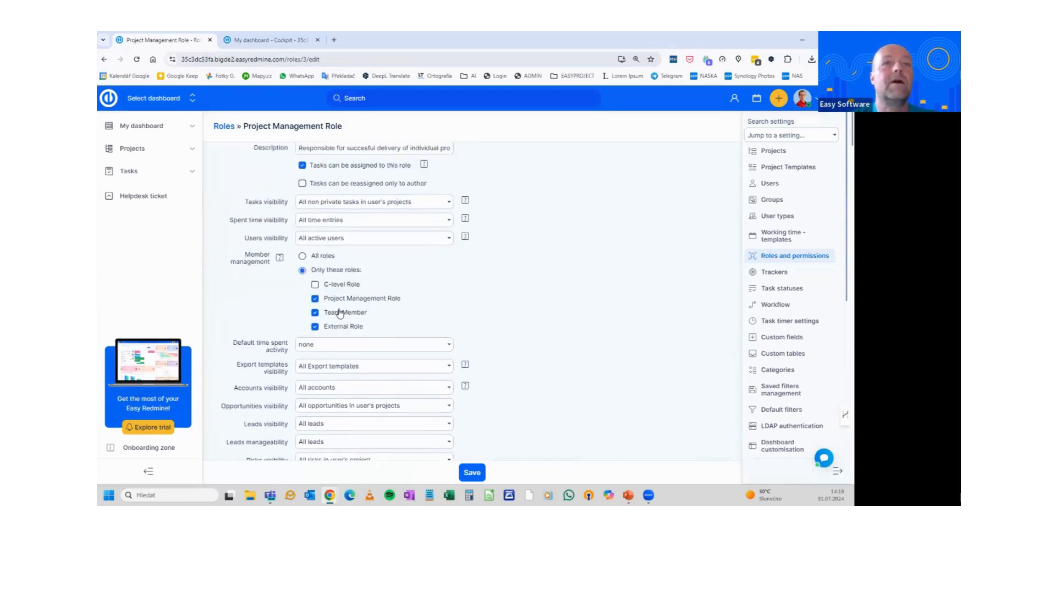
pyautogui.click(793, 256)
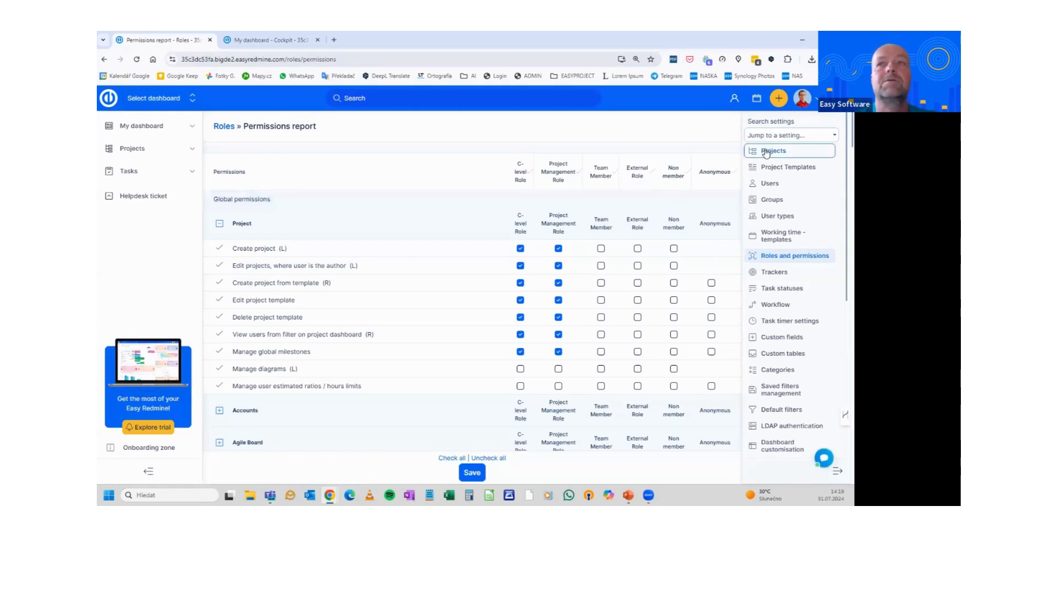
# Compare each role's permissions side by side in the Permissions report table
pyautogui.click(344, 156)
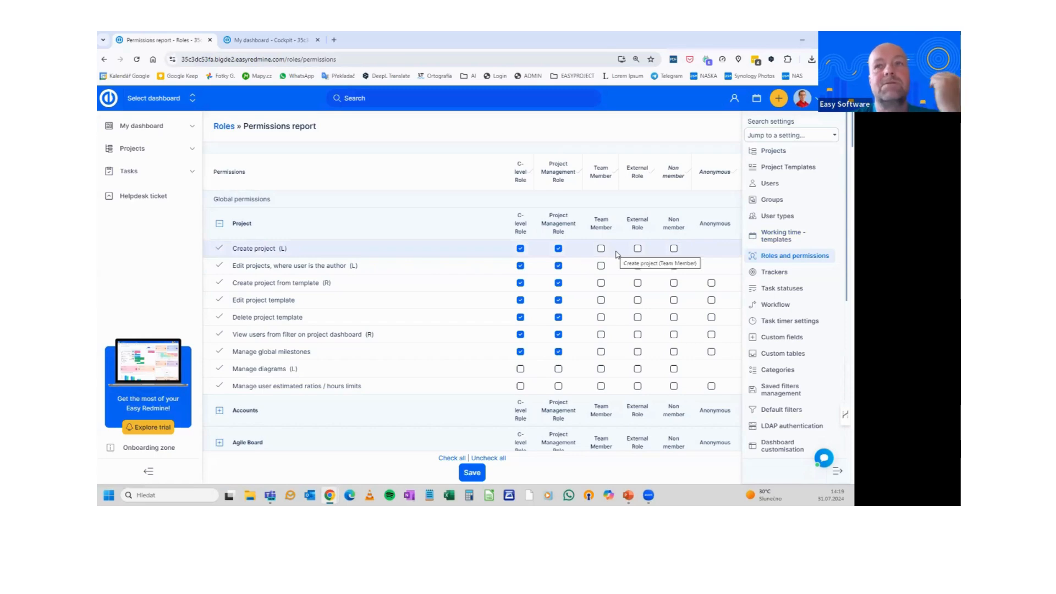
pyautogui.scroll(-2, 617, 255)
pyautogui.scroll(2, 618, 254)
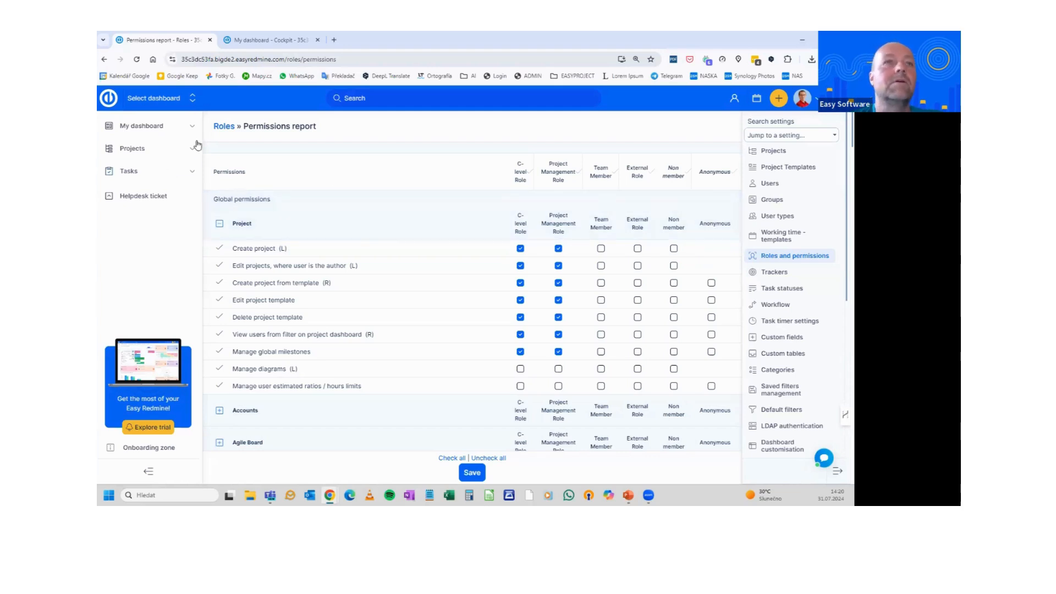
# Return to the roles list and advance the slideshow to the Workflow slide
pyautogui.click(219, 128)
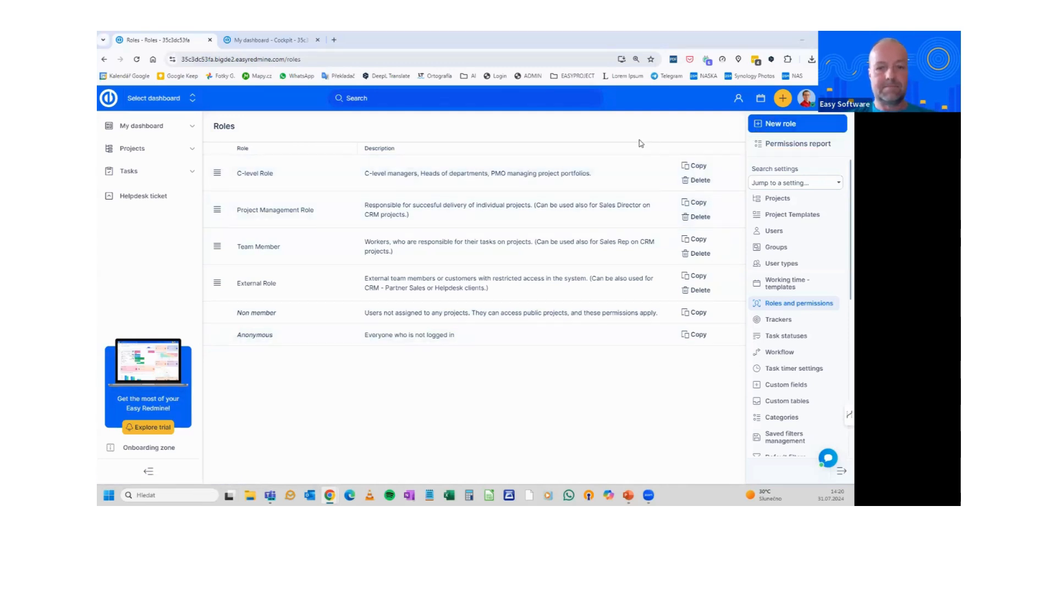
pyautogui.hotkey('alt', 'Tab')
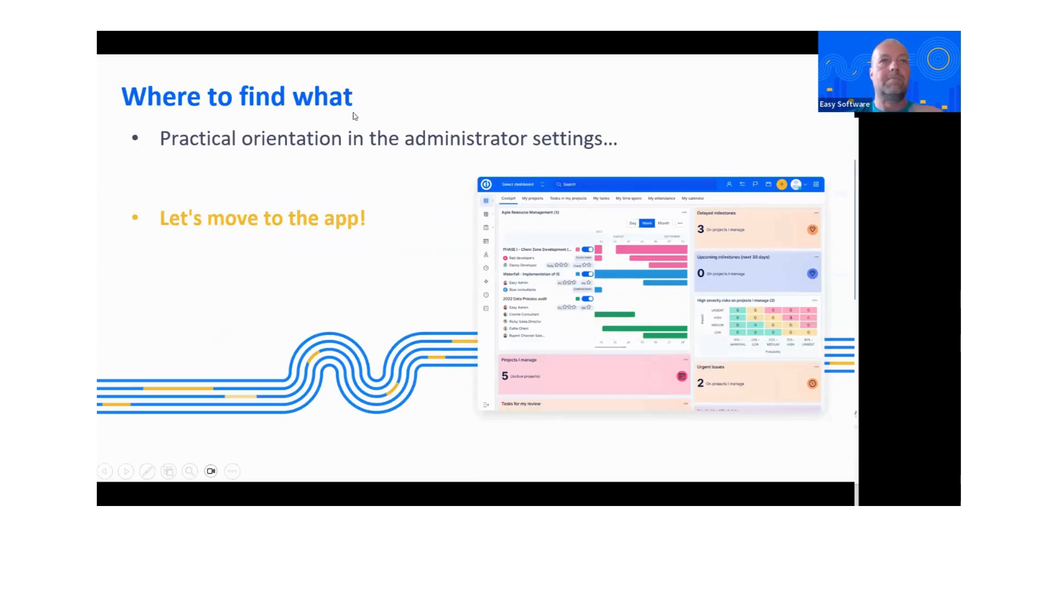
pyautogui.press('Right')
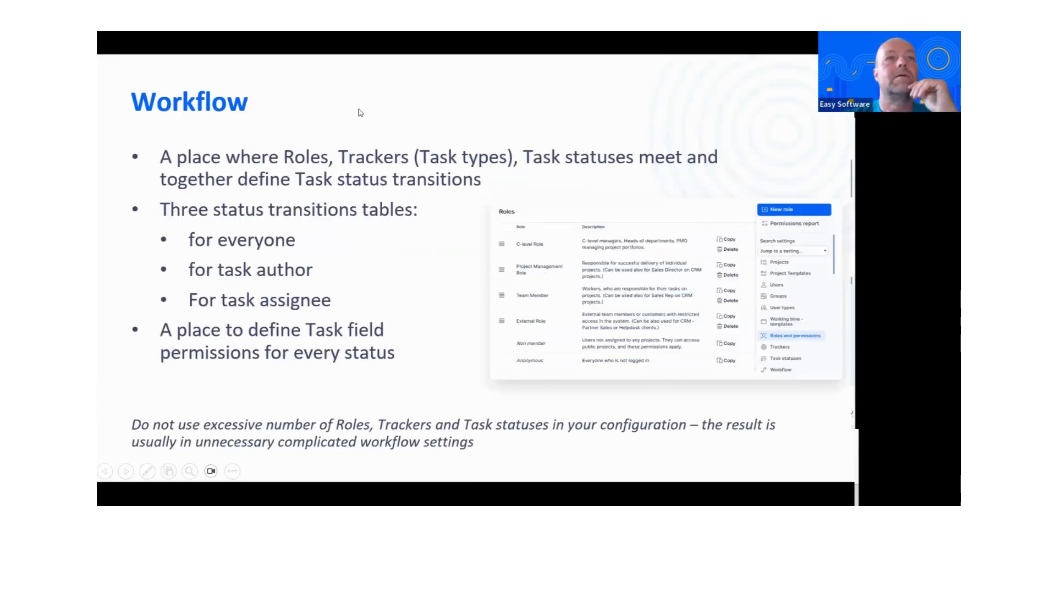
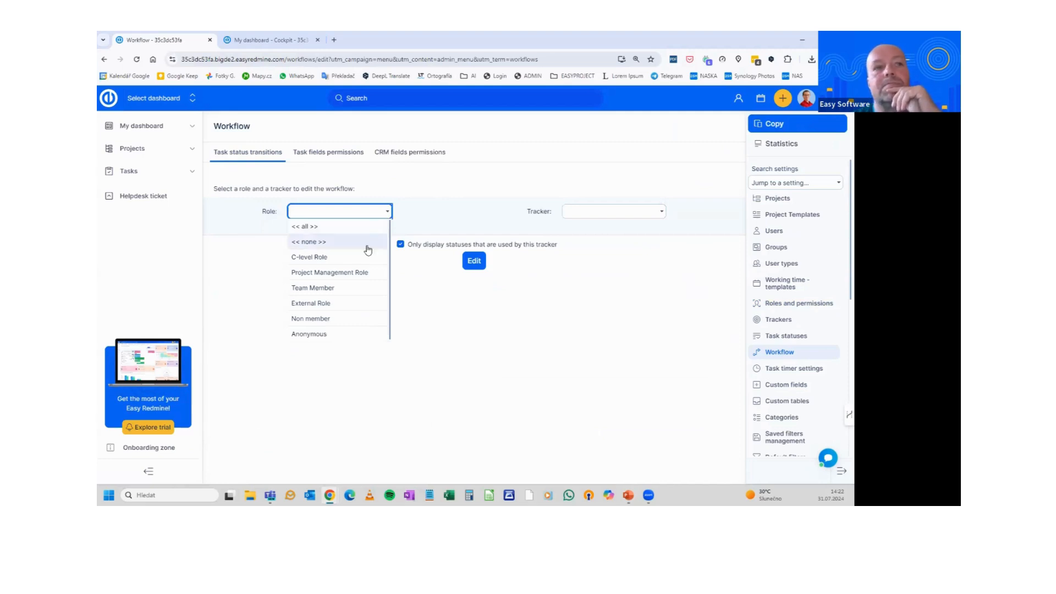
# Load the status transition grid for the Team Member role on the Task tracker
pyautogui.click(357, 287)
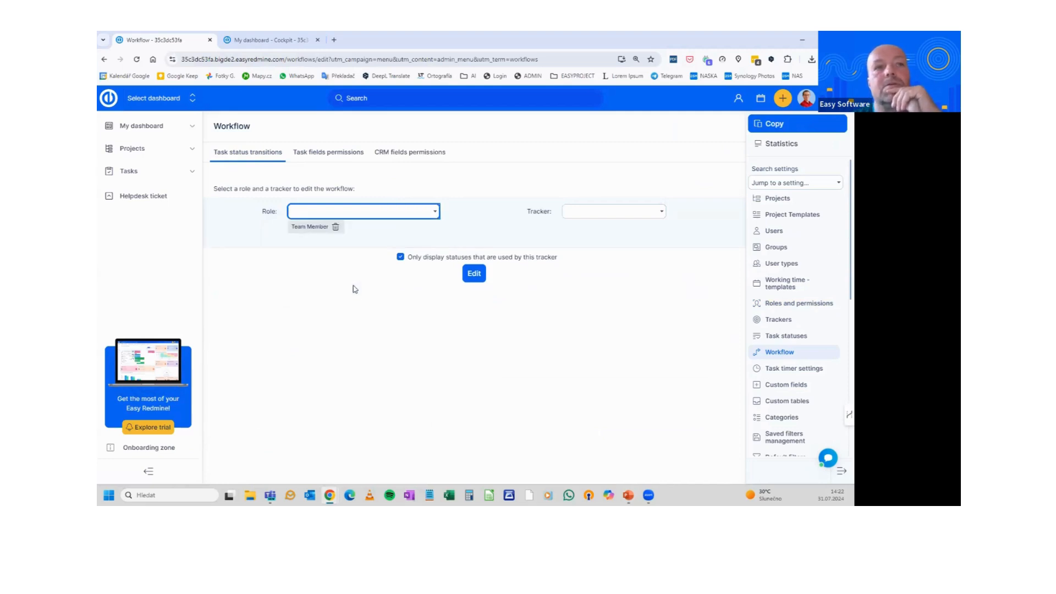
pyautogui.click(660, 218)
pyautogui.click(607, 254)
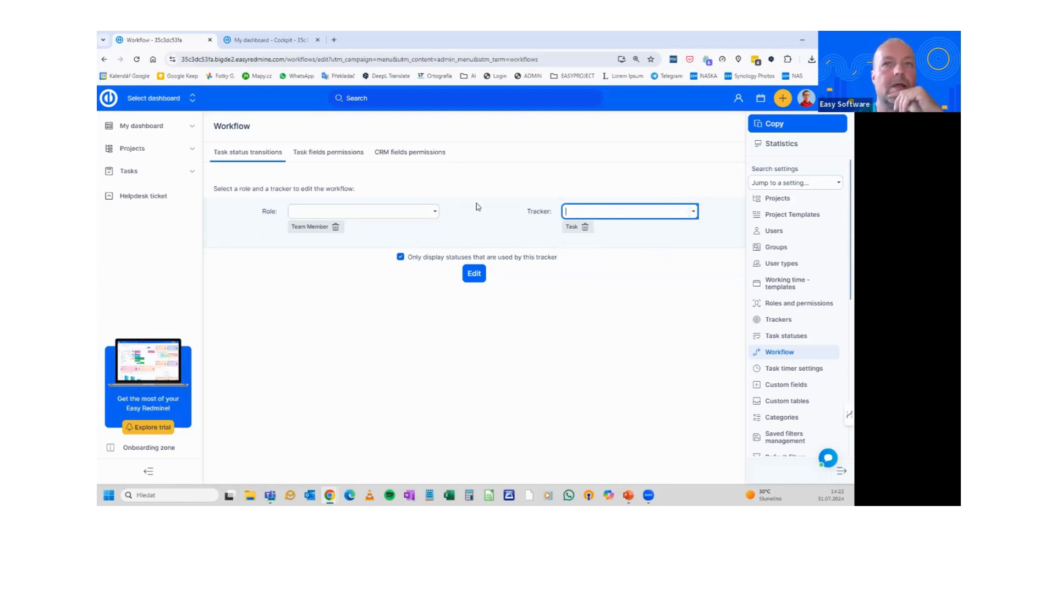
pyautogui.click(394, 208)
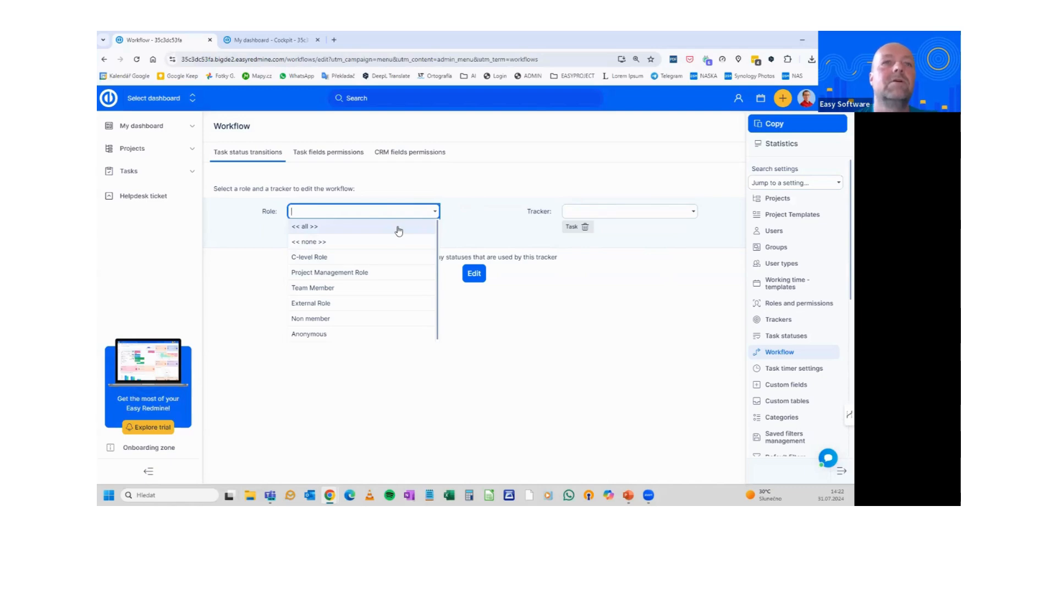
pyautogui.click(475, 191)
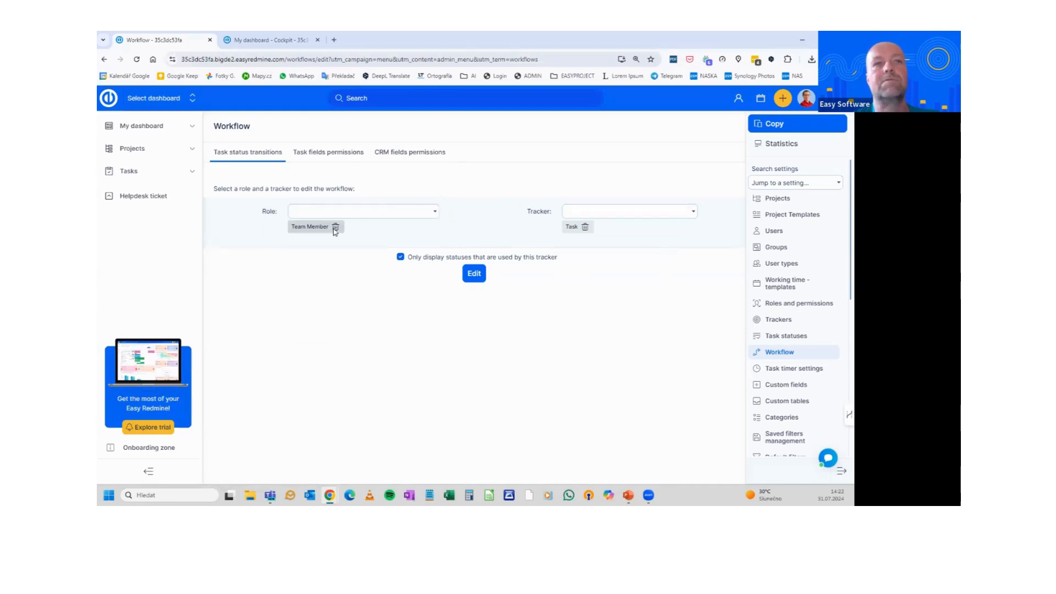
pyautogui.click(419, 210)
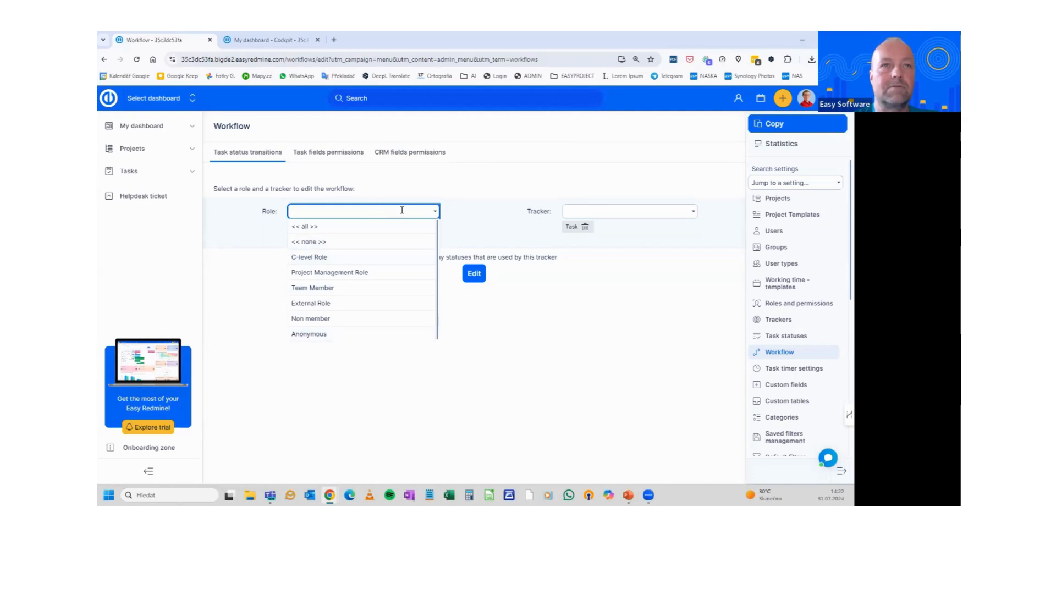
pyautogui.click(682, 213)
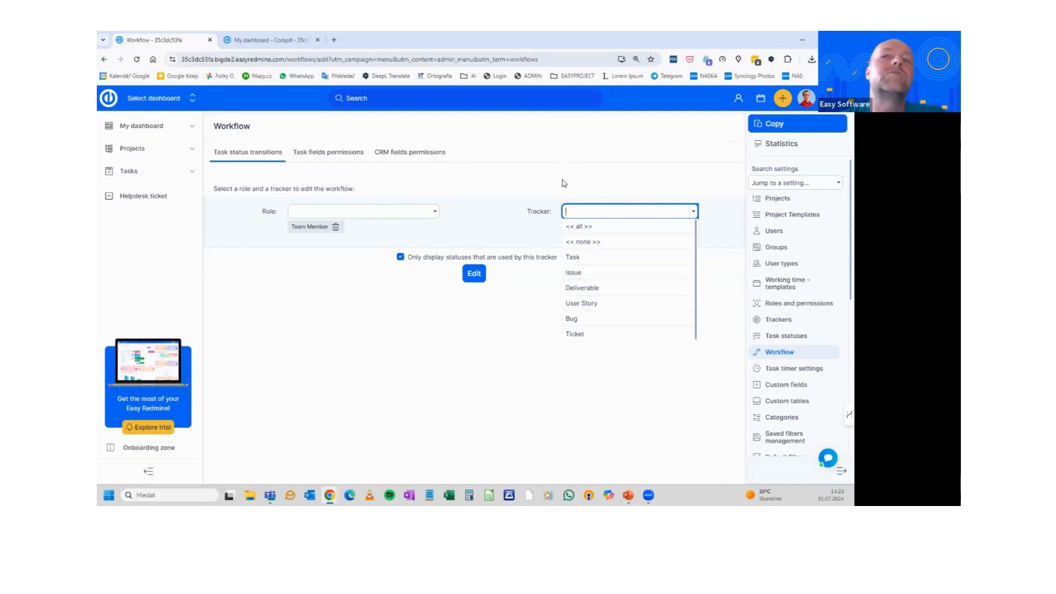
pyautogui.click(398, 209)
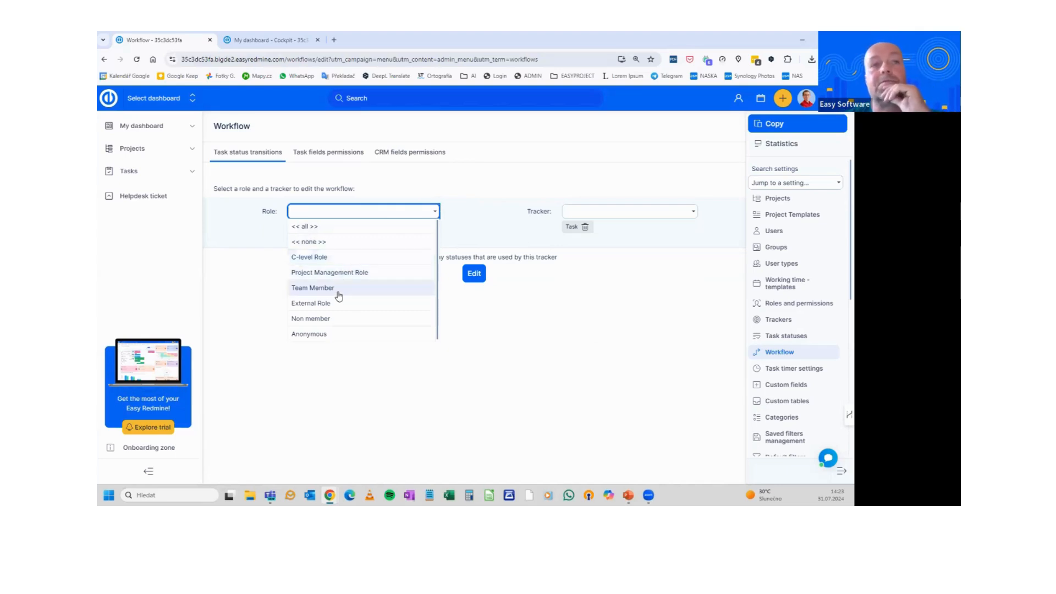
pyautogui.click(644, 211)
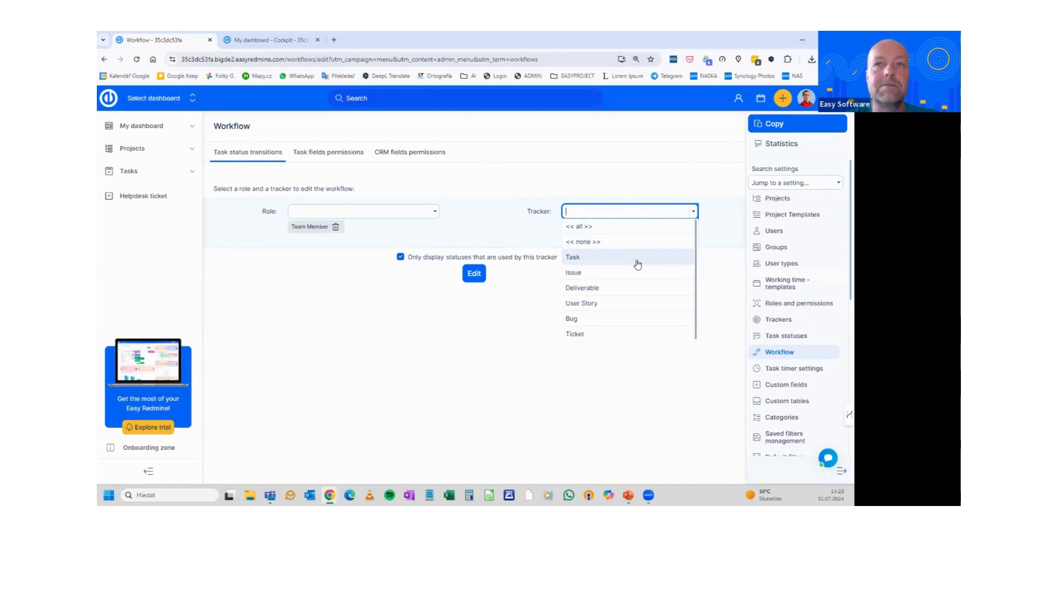
pyautogui.click(595, 175)
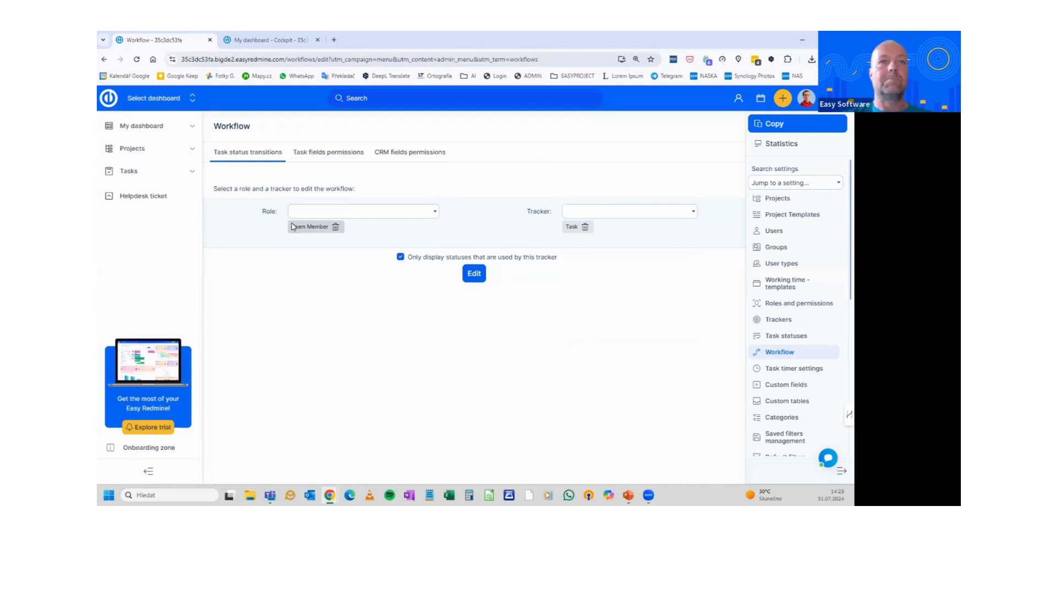
pyautogui.click(476, 273)
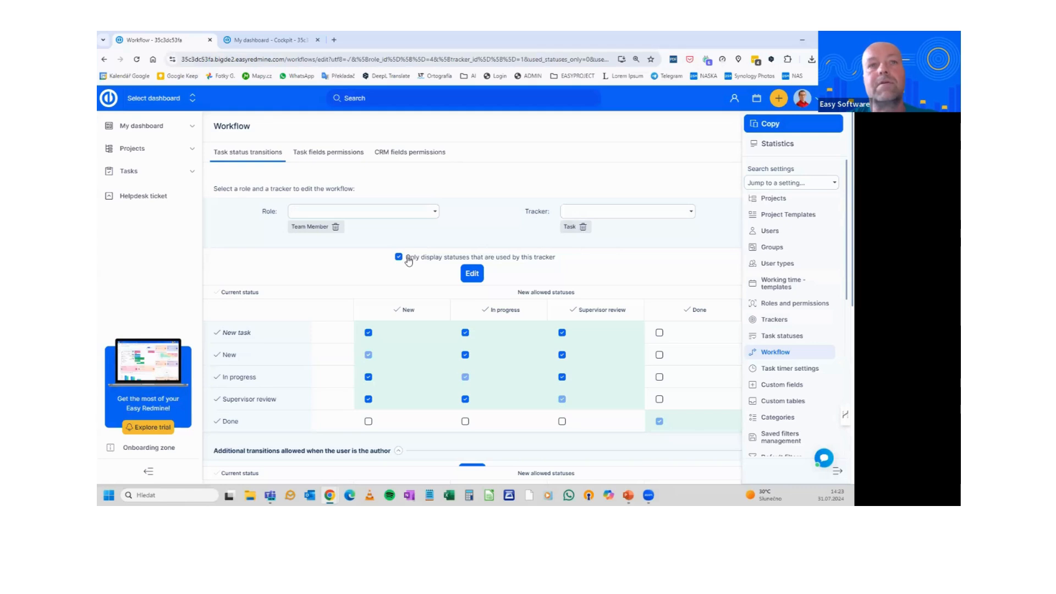
# Scroll through Team Member's Task transition matrix and its author and assignee sections
pyautogui.scroll(-1, 437, 273)
pyautogui.scroll(1, 462, 249)
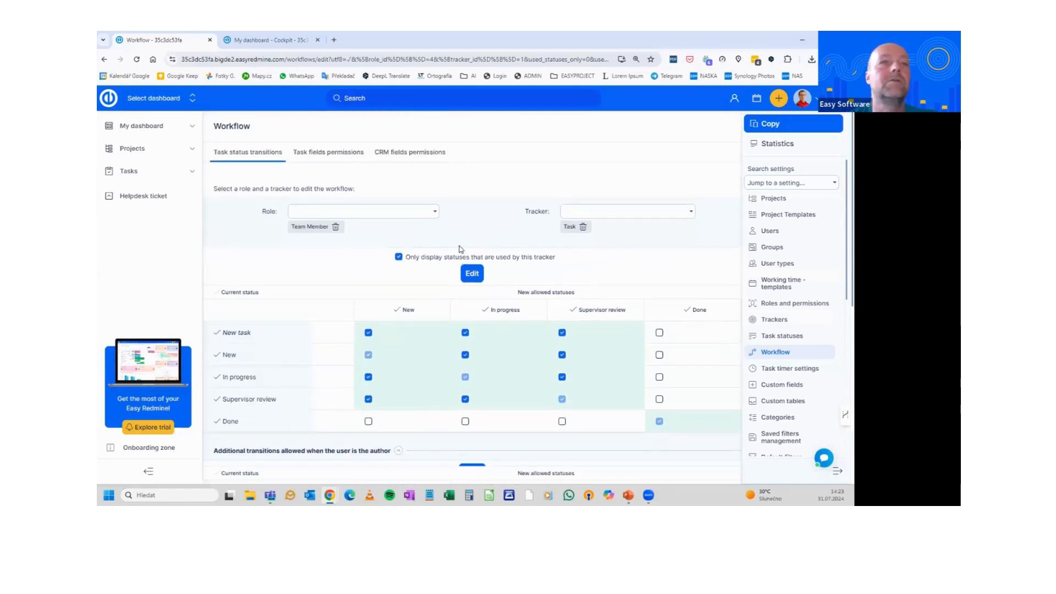
pyautogui.scroll(-2, 446, 276)
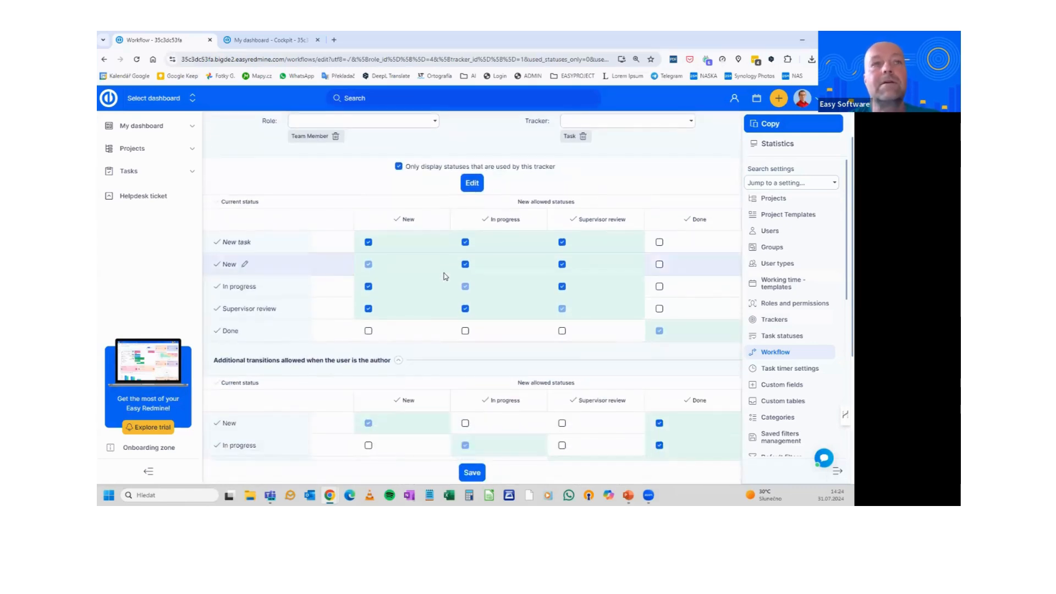
pyautogui.scroll(2, 446, 276)
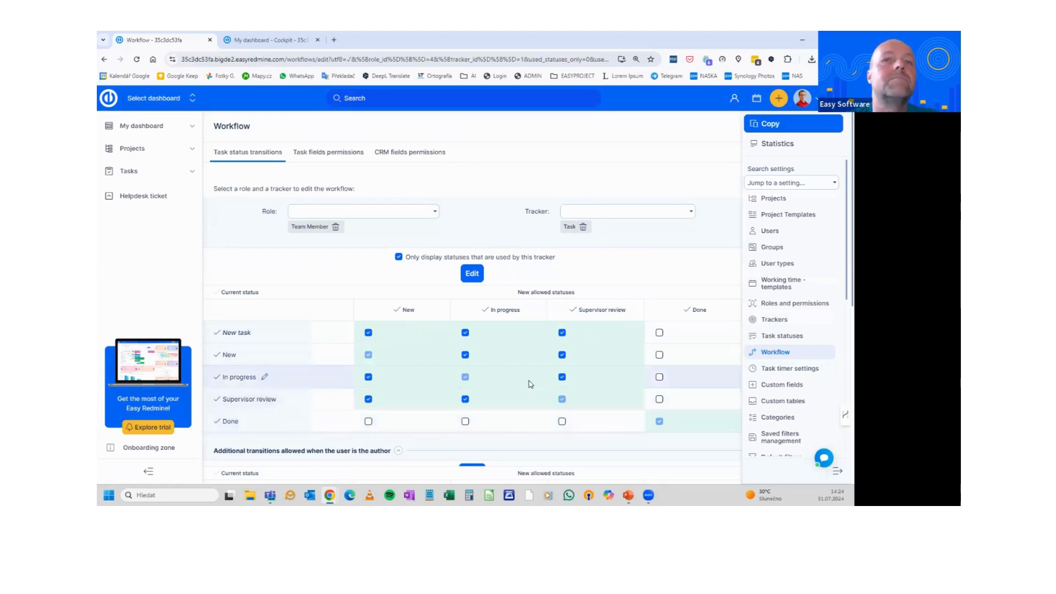
pyautogui.scroll(-5, 529, 385)
pyautogui.scroll(1, 528, 385)
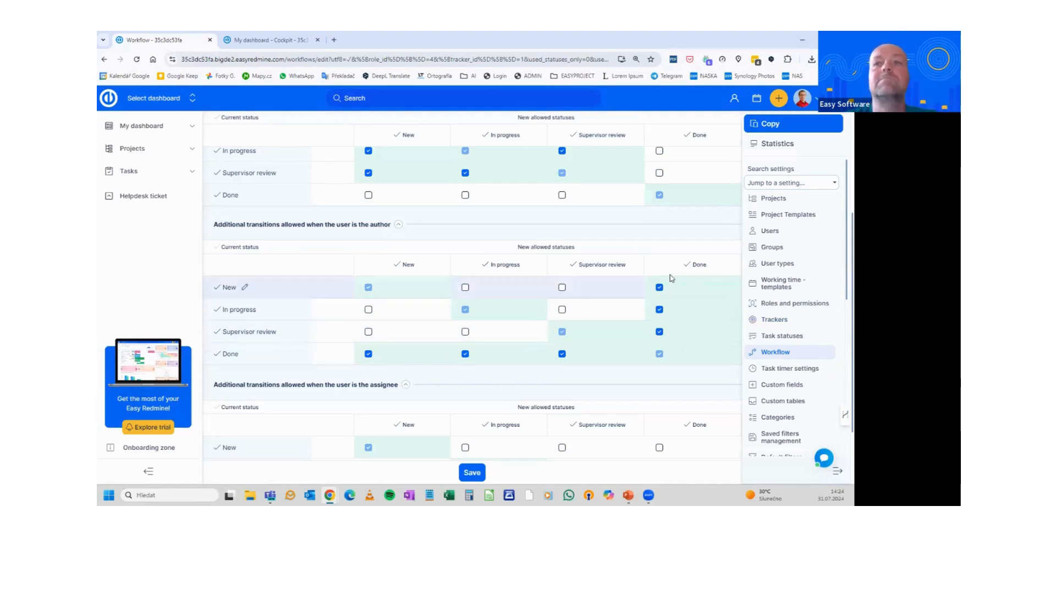
# Check the extra transitions once more, then remove Team Member from the role field
pyautogui.click(465, 354)
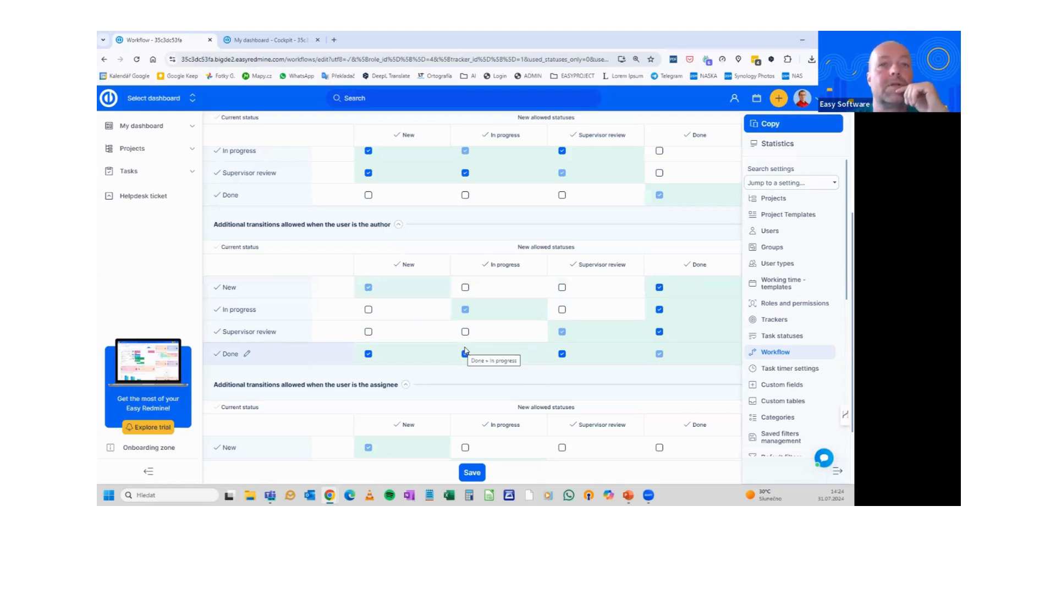
pyautogui.scroll(-2, 465, 352)
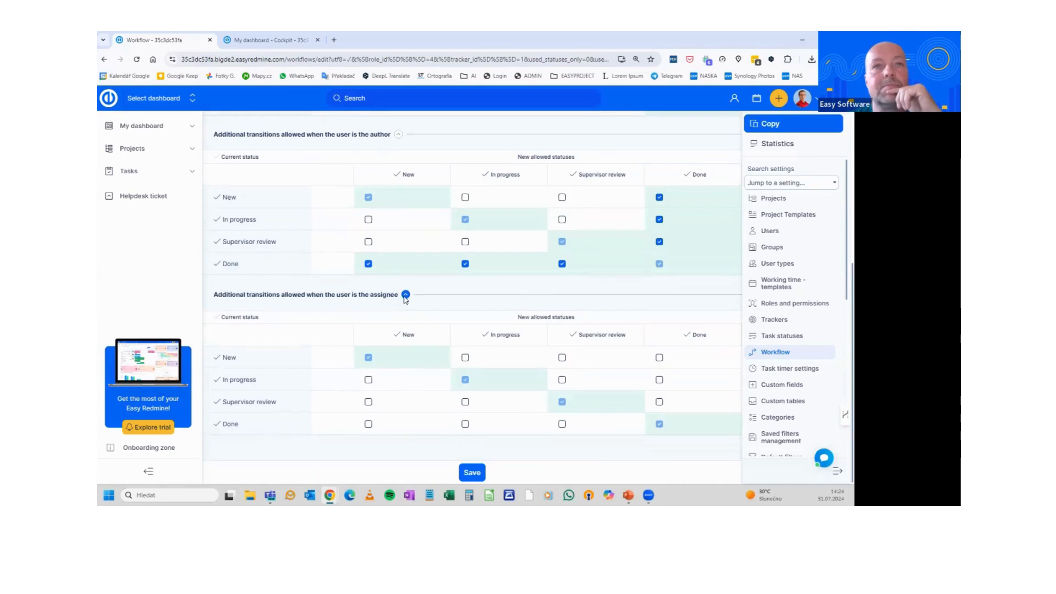
pyautogui.scroll(5, 405, 299)
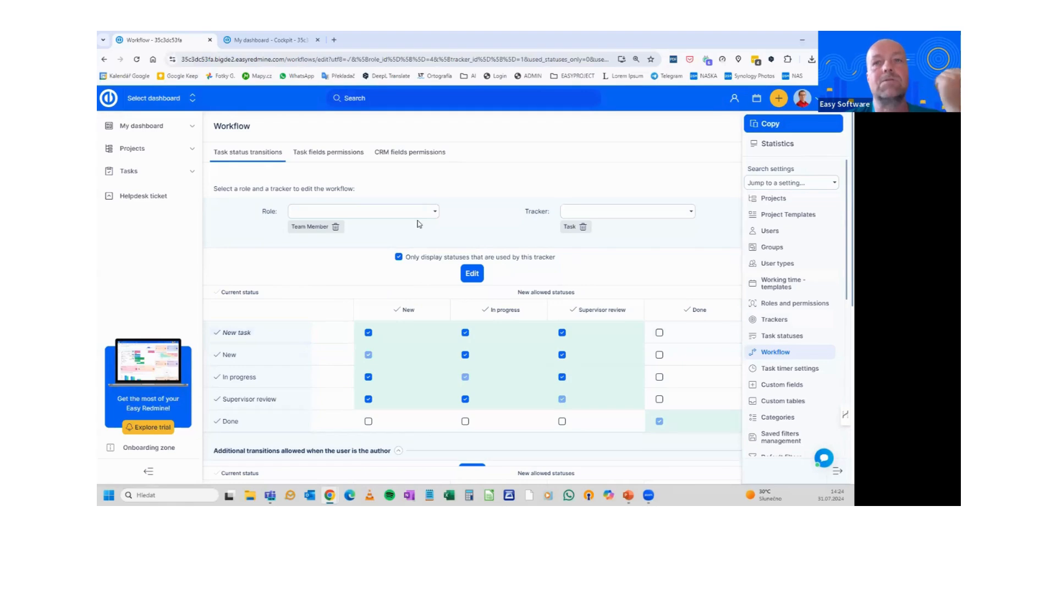
pyautogui.click(336, 227)
# Load the Task transition matrix for the Project Management Role
pyautogui.click(360, 211)
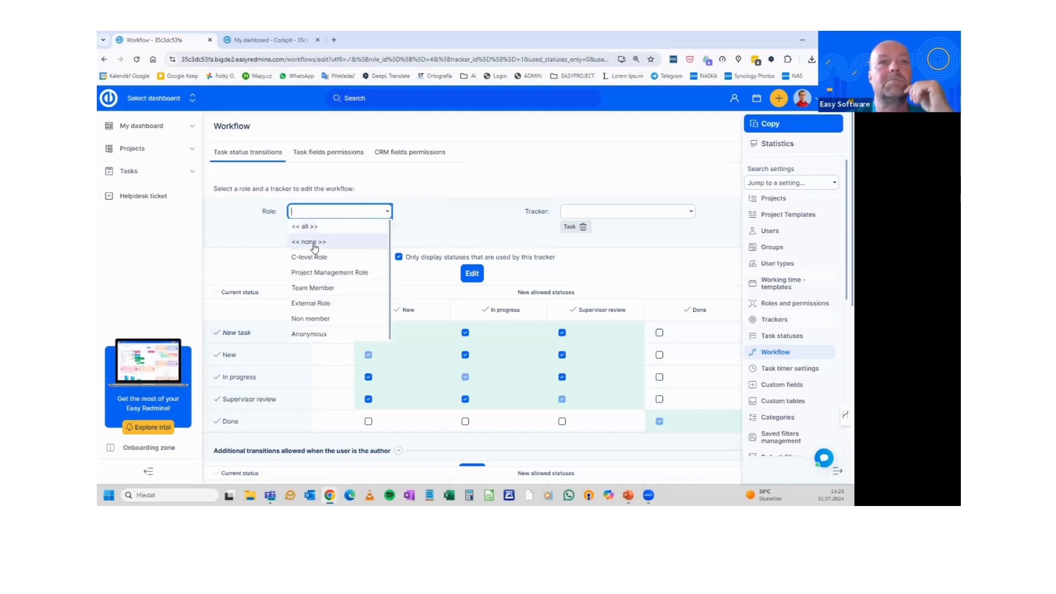
pyautogui.click(327, 273)
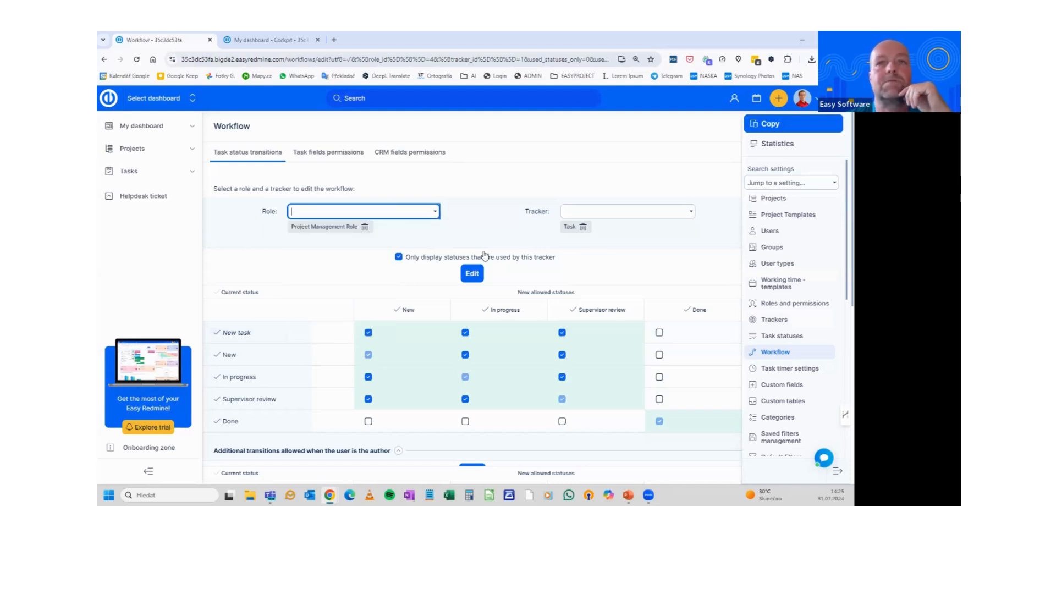
pyautogui.click(472, 275)
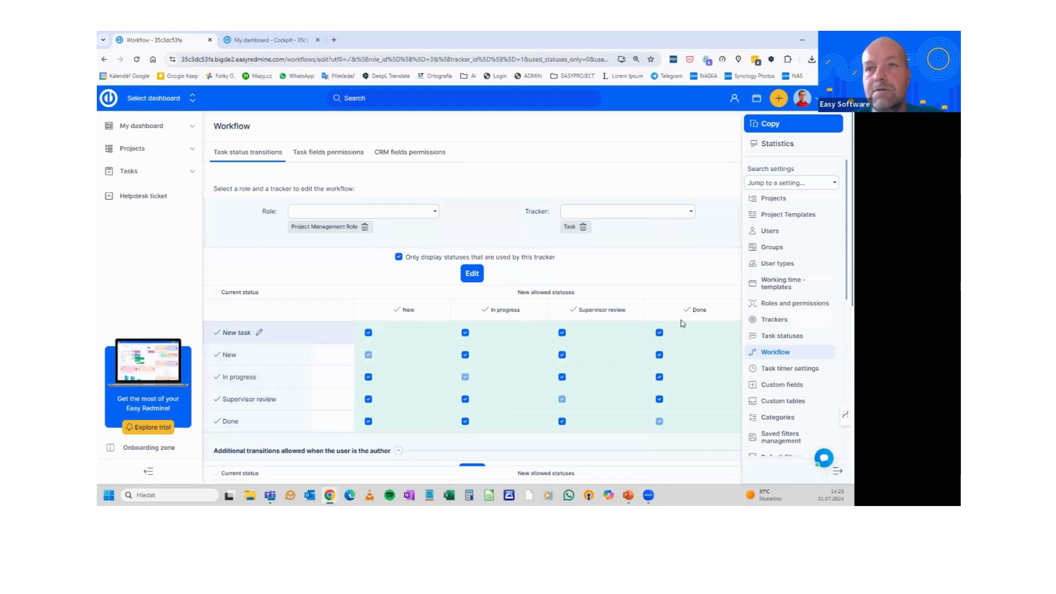
# Review its author/assignee transitions and bring up the Task fields permissions grid
pyautogui.scroll(-3, 688, 330)
pyautogui.scroll(-3, 696, 324)
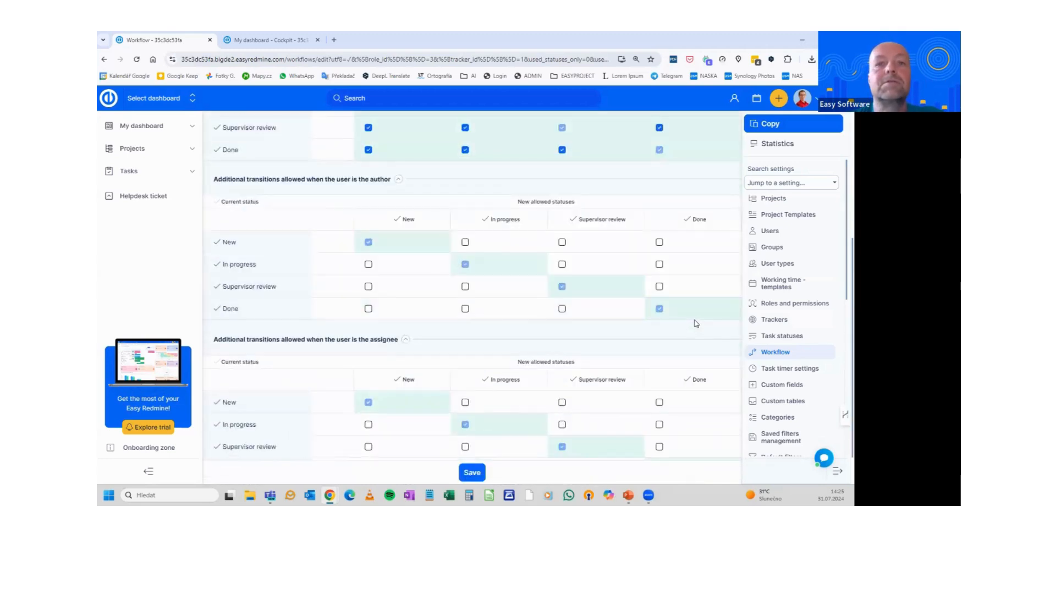
pyautogui.scroll(6, 696, 325)
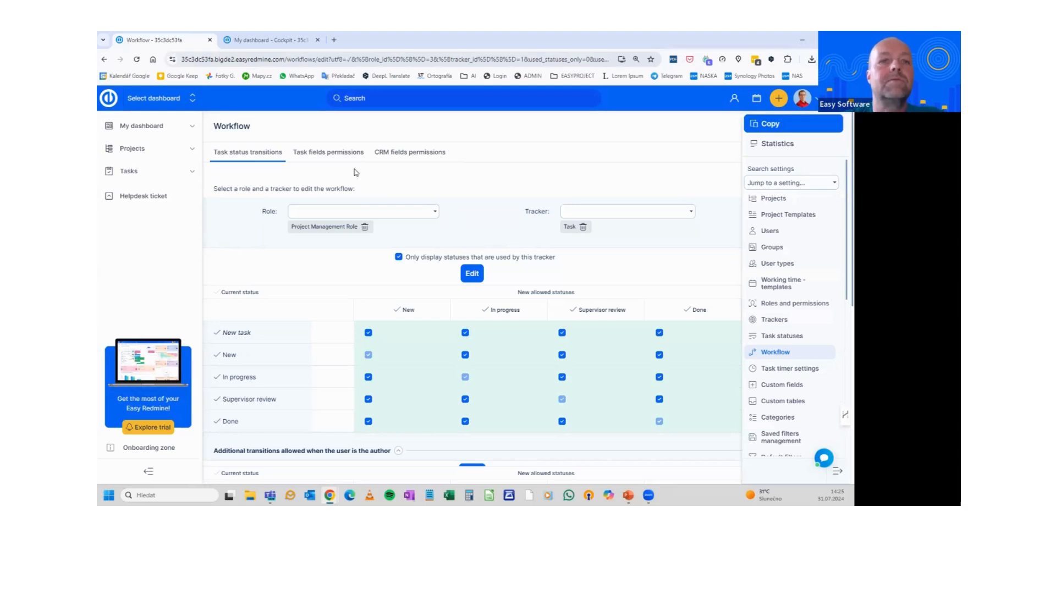
pyautogui.click(322, 159)
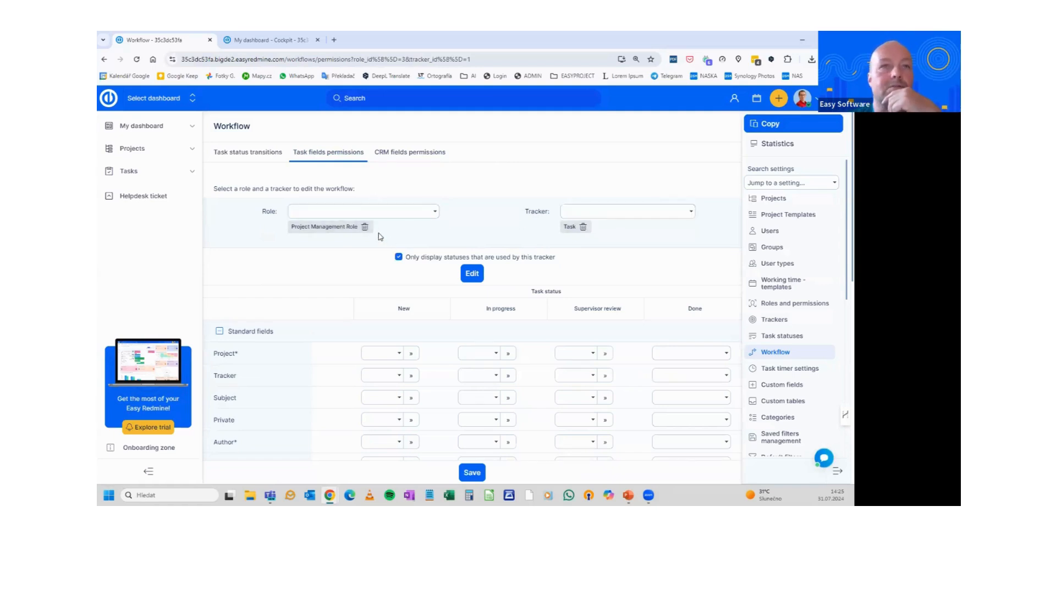
# Swap the role from Project Management Role to Team Member and reload the Task field permissions
pyautogui.click(364, 227)
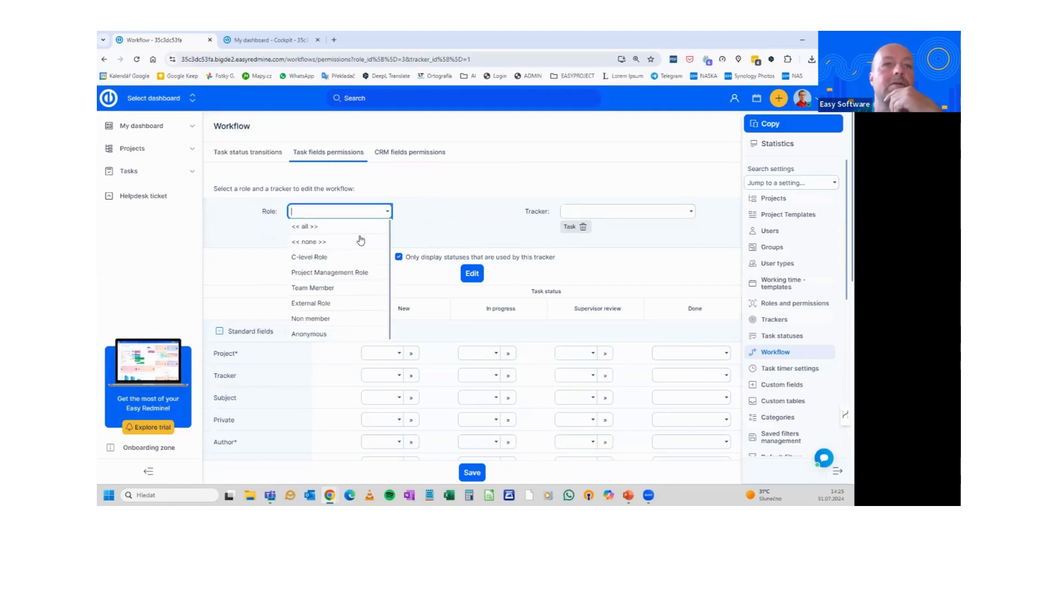
pyautogui.click(334, 288)
pyautogui.click(463, 281)
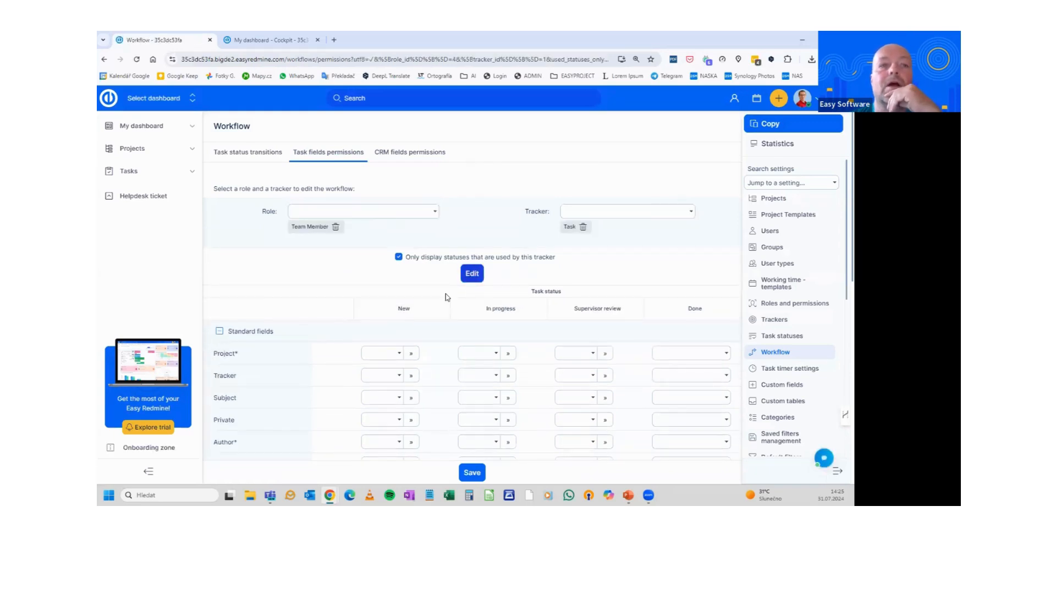
pyautogui.scroll(-1, 404, 251)
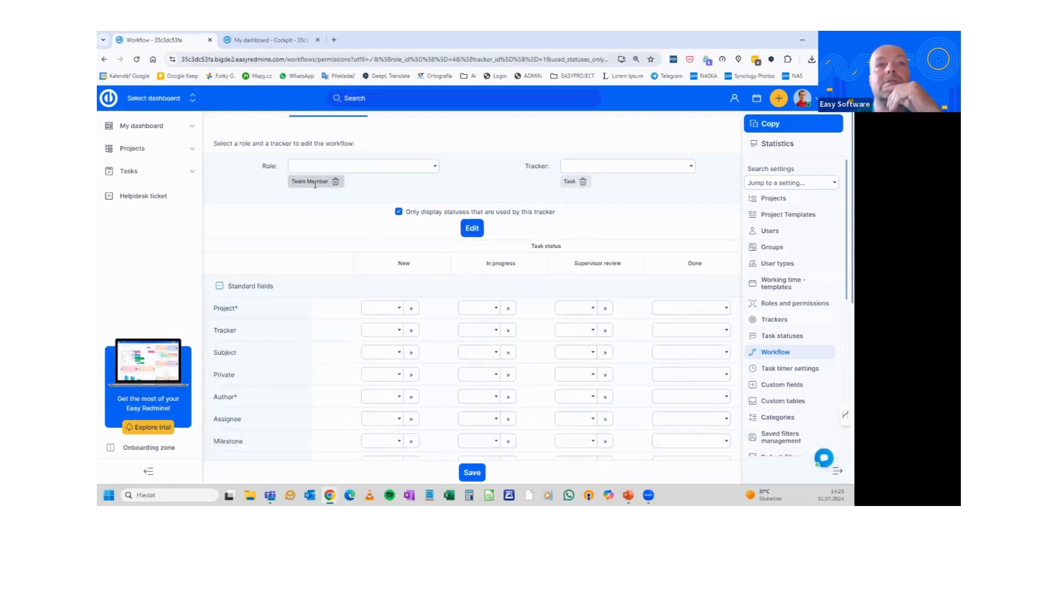
# Make Subject Required for Team Member tasks in New and all later statuses
pyautogui.click(396, 352)
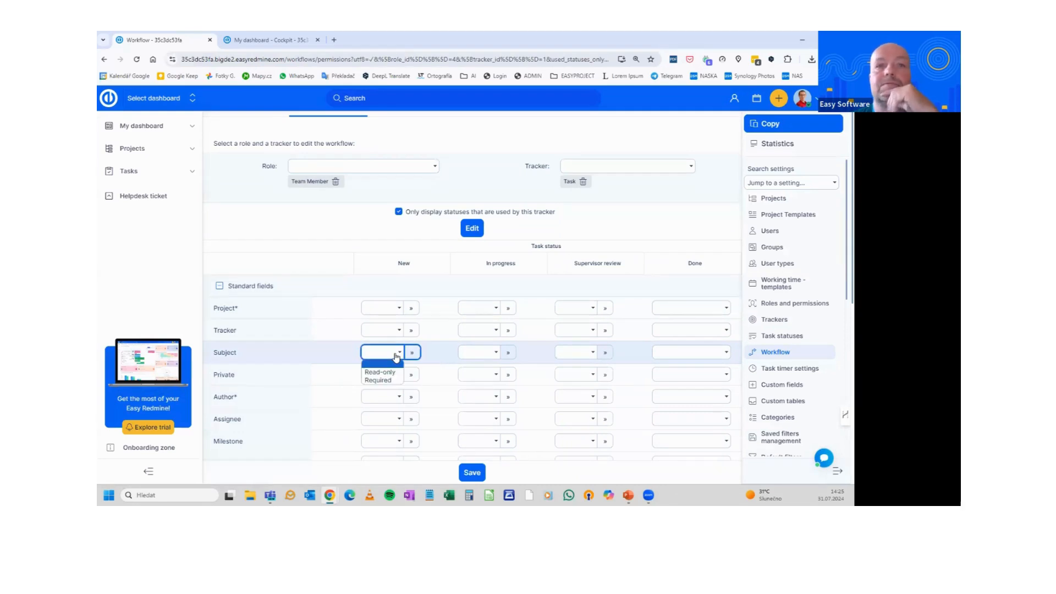
pyautogui.click(380, 381)
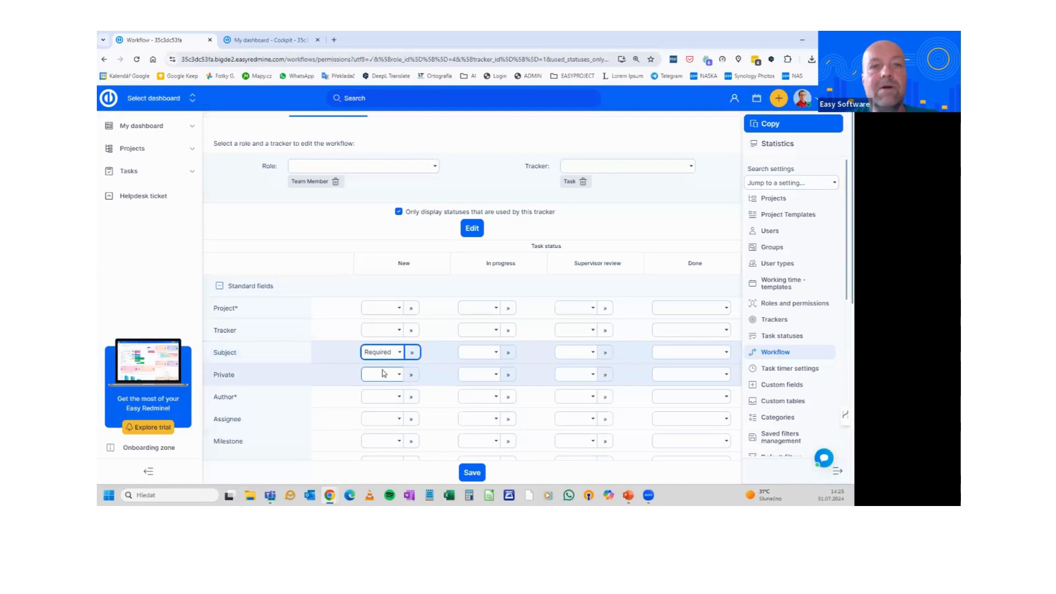
pyautogui.click(413, 354)
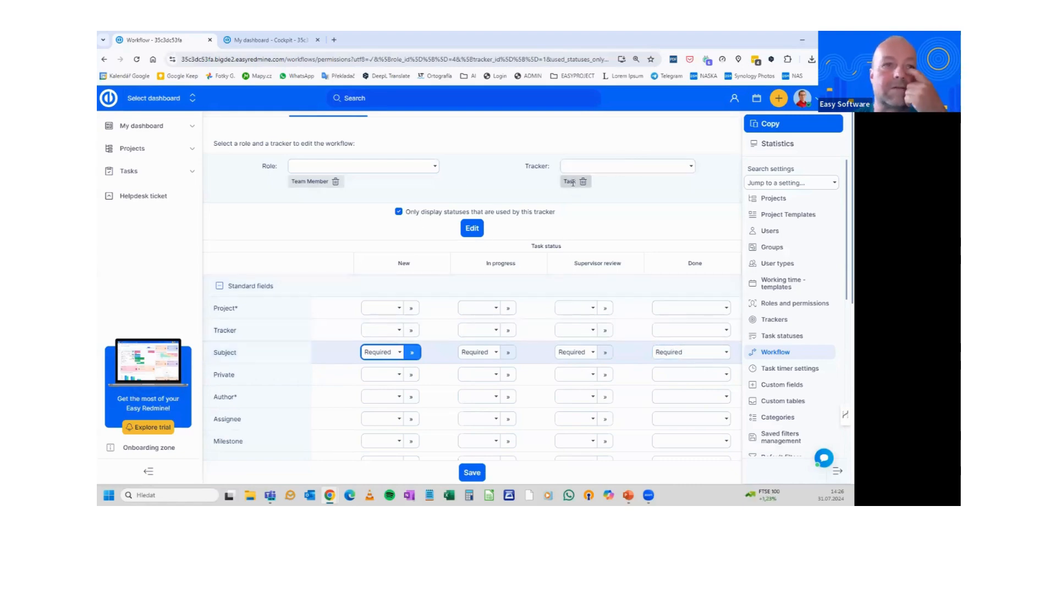
pyautogui.scroll(-2, 568, 187)
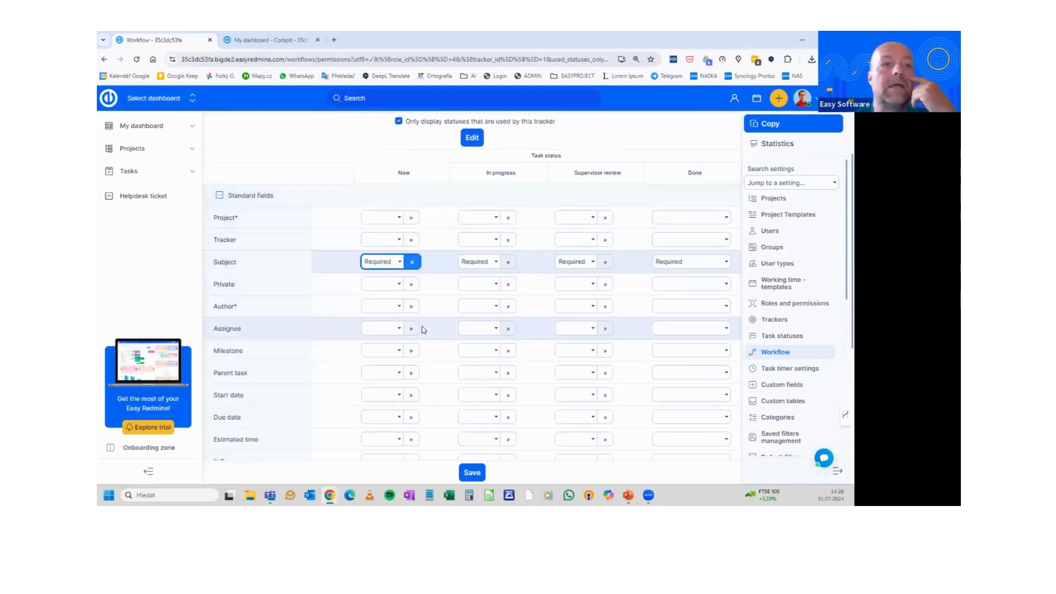
pyautogui.scroll(-1, 405, 396)
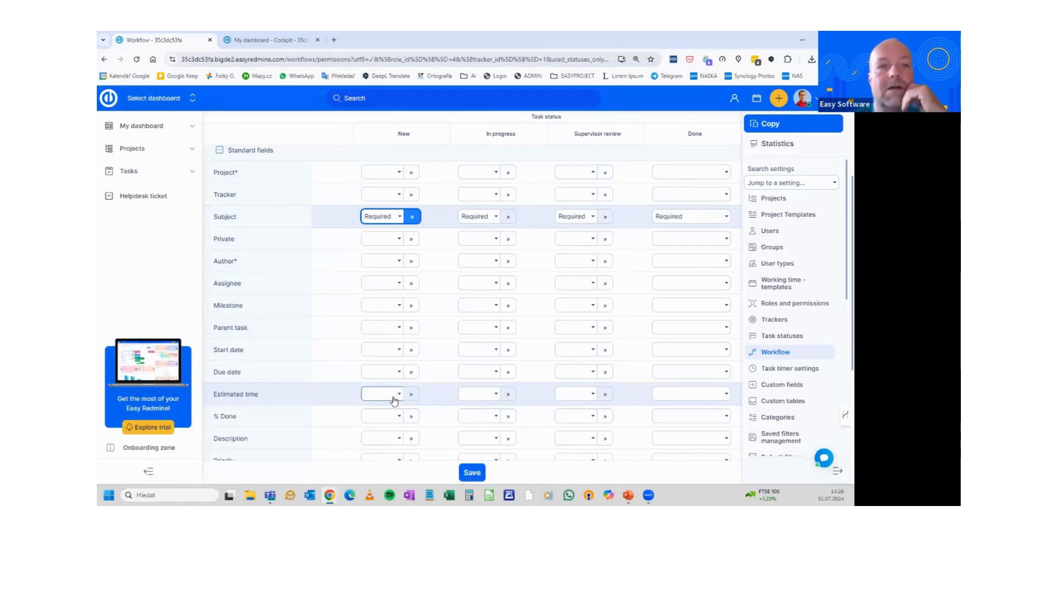
pyautogui.scroll(-1, 394, 401)
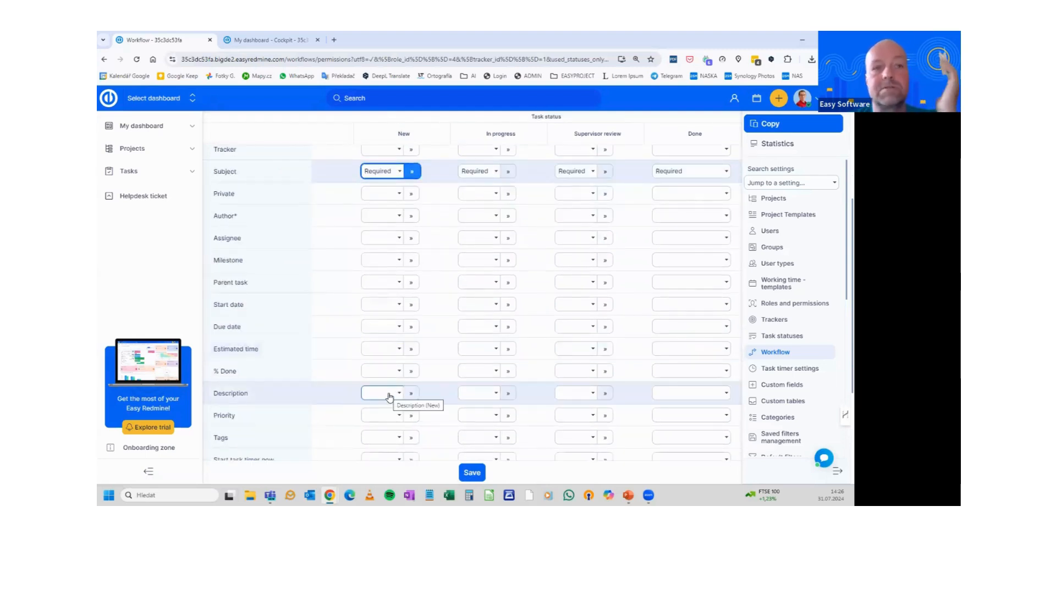
# Make Description Required when New and Read-only from In progress onward
pyautogui.click(389, 395)
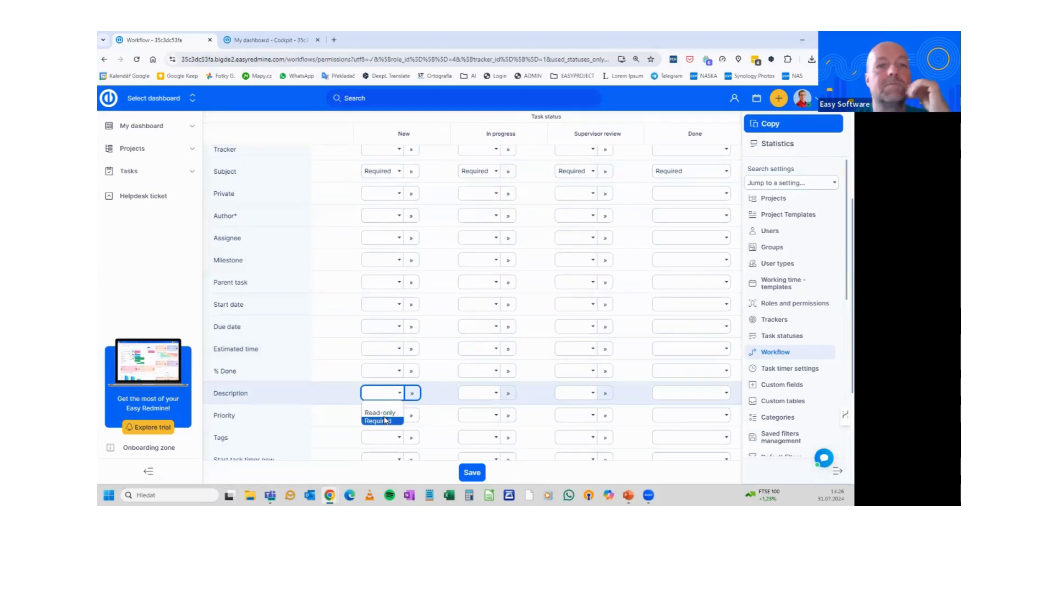
pyautogui.click(387, 421)
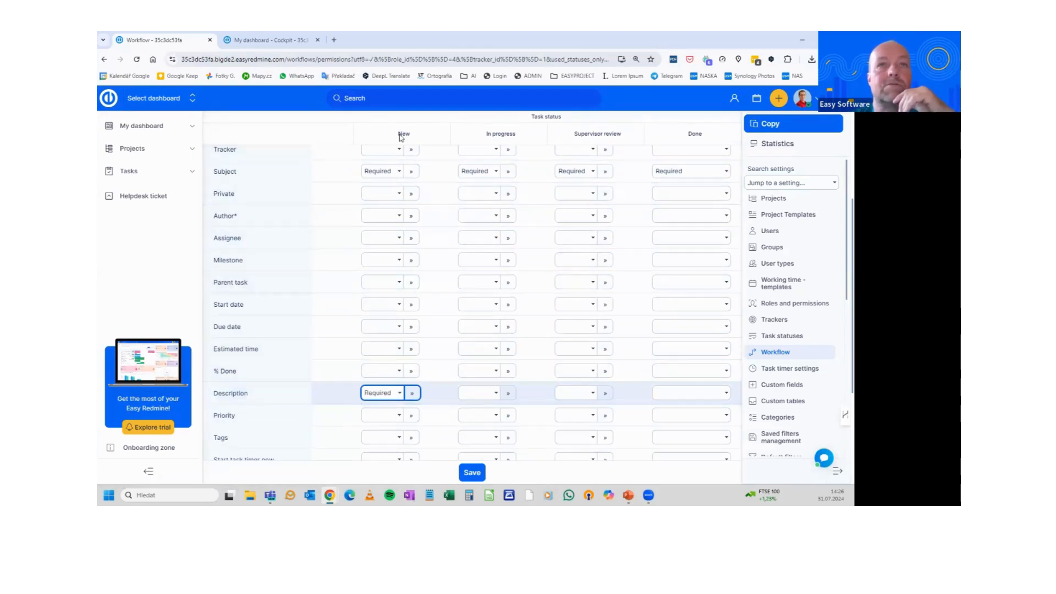
pyautogui.click(485, 395)
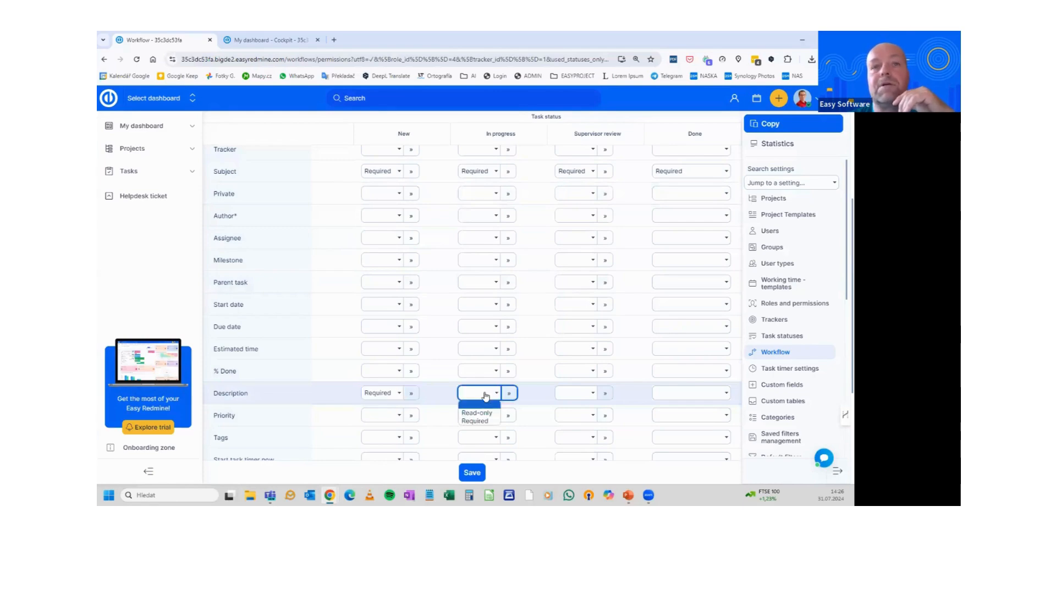
pyautogui.click(483, 413)
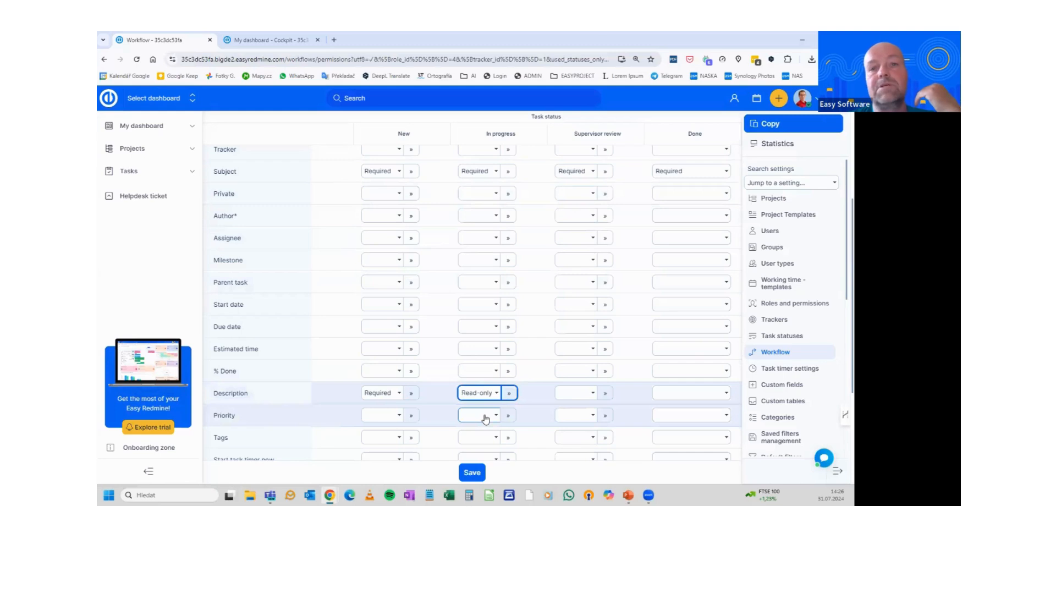
pyautogui.click(509, 399)
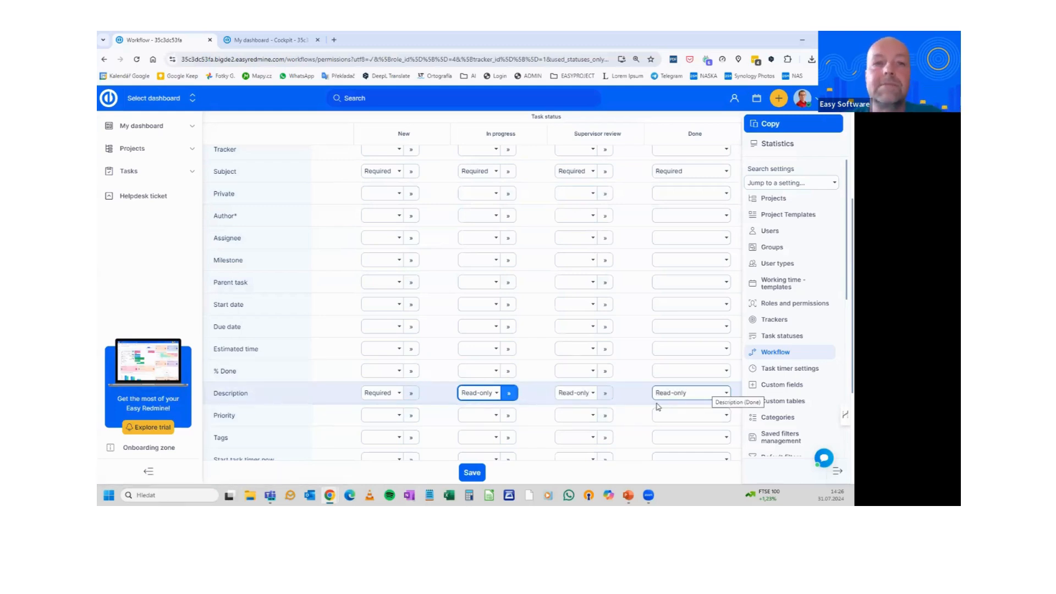
pyautogui.scroll(5, 465, 331)
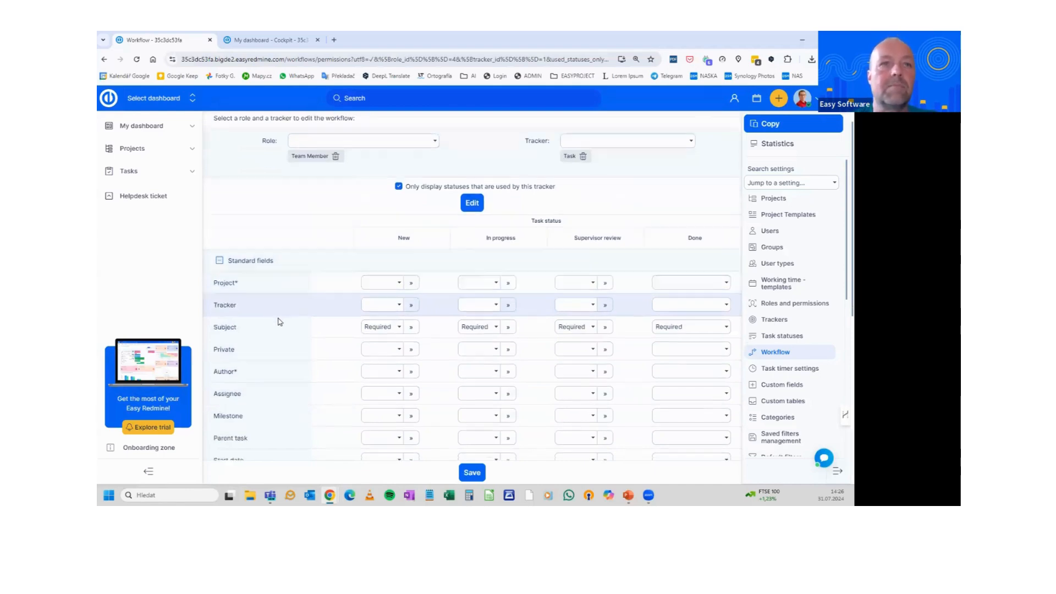
pyautogui.scroll(-6, 275, 316)
pyautogui.scroll(8, 285, 321)
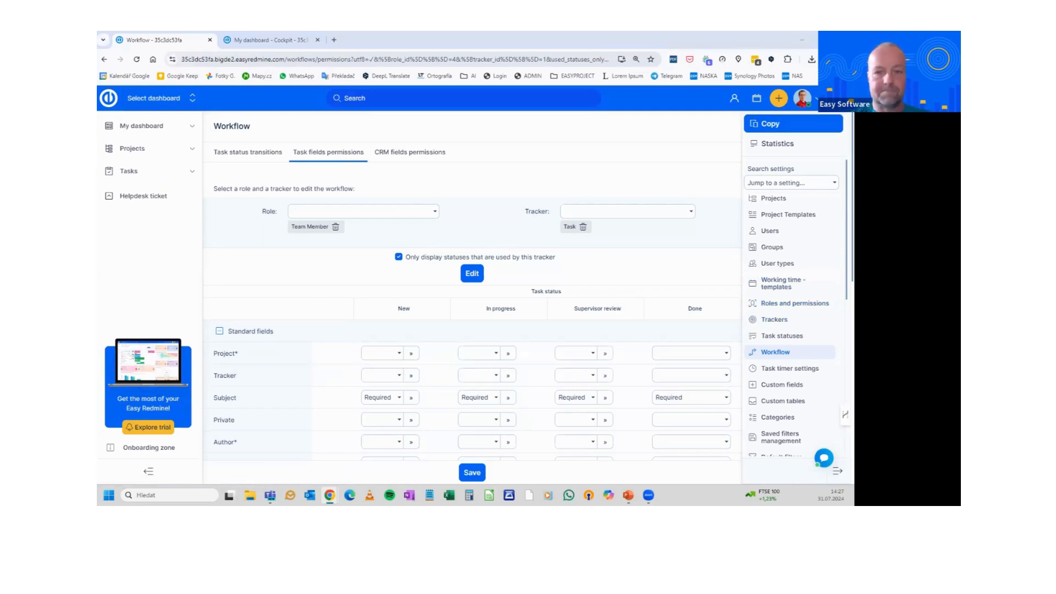
# Return to the slideshow and advance to the 'Sample use case' slide
pyautogui.hotkey('alt', 'Tab')
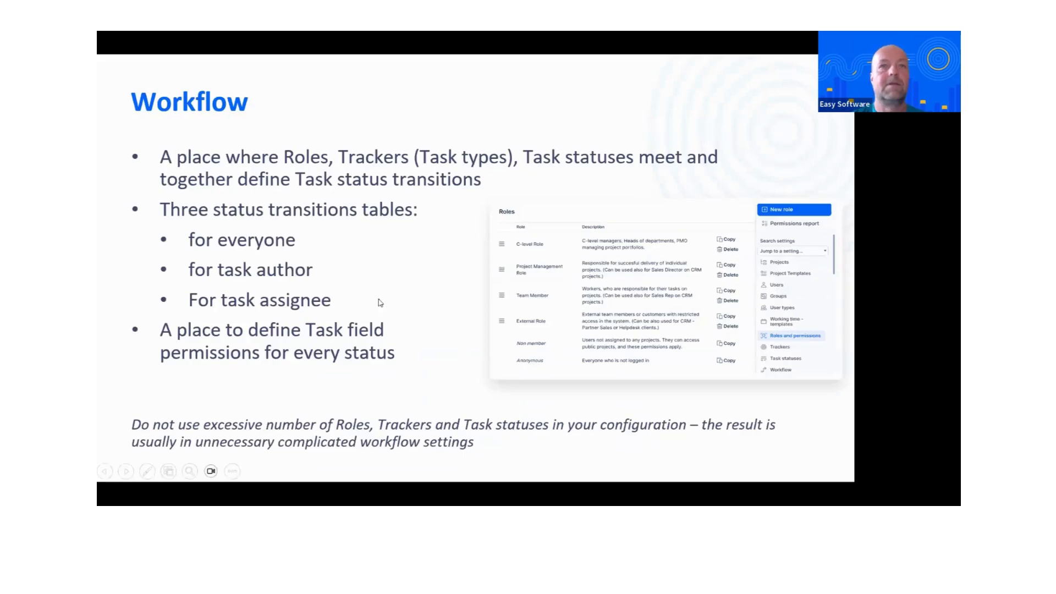
pyautogui.click(383, 300)
pyautogui.click(382, 301)
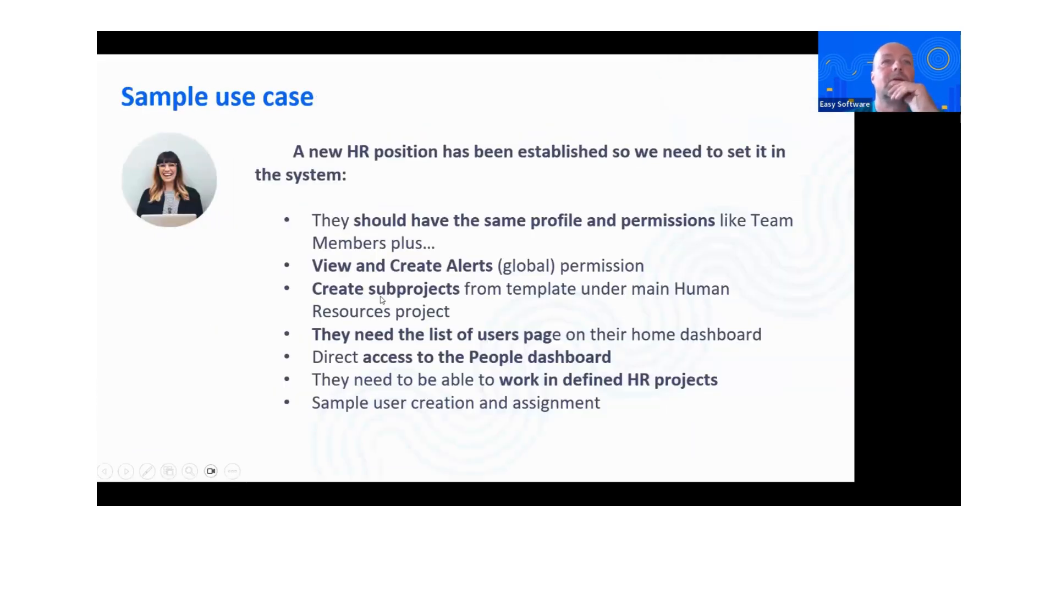
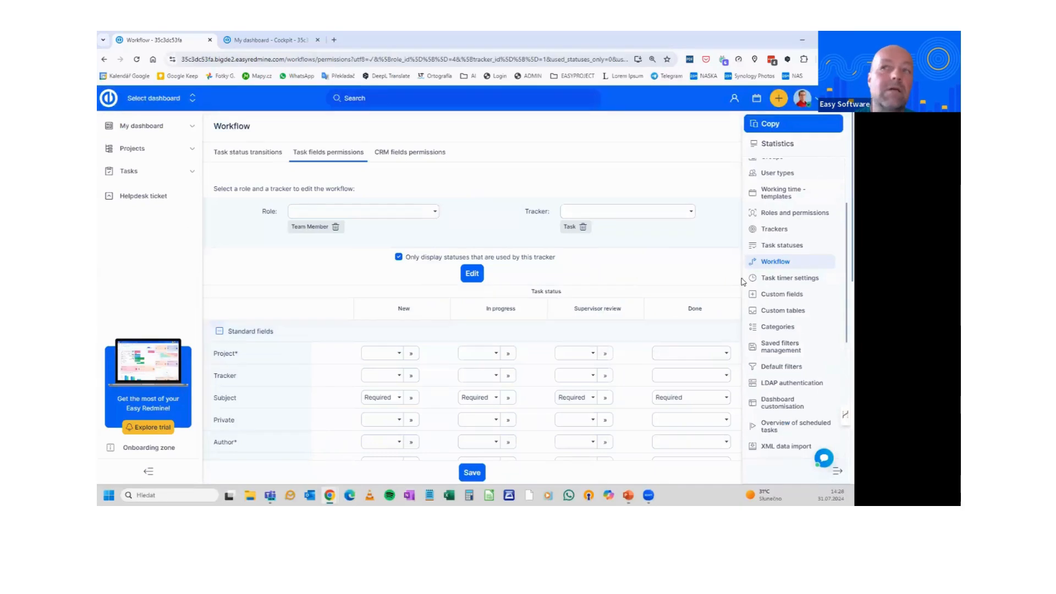
# Open the My dashboard templates list from Dashboard customisation and scroll to the default Team Member template
pyautogui.click(772, 396)
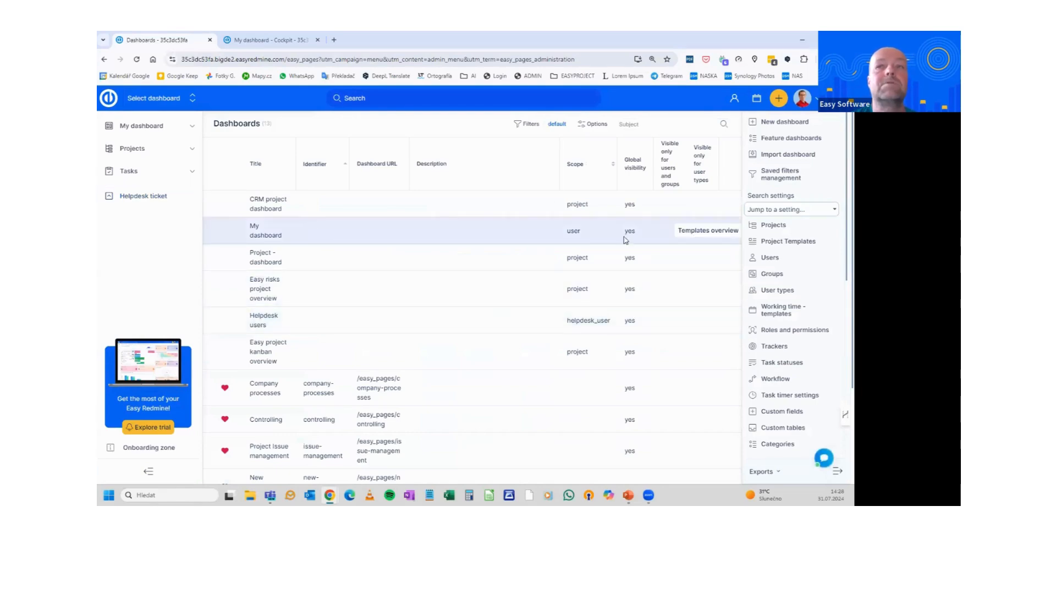
pyautogui.click(708, 231)
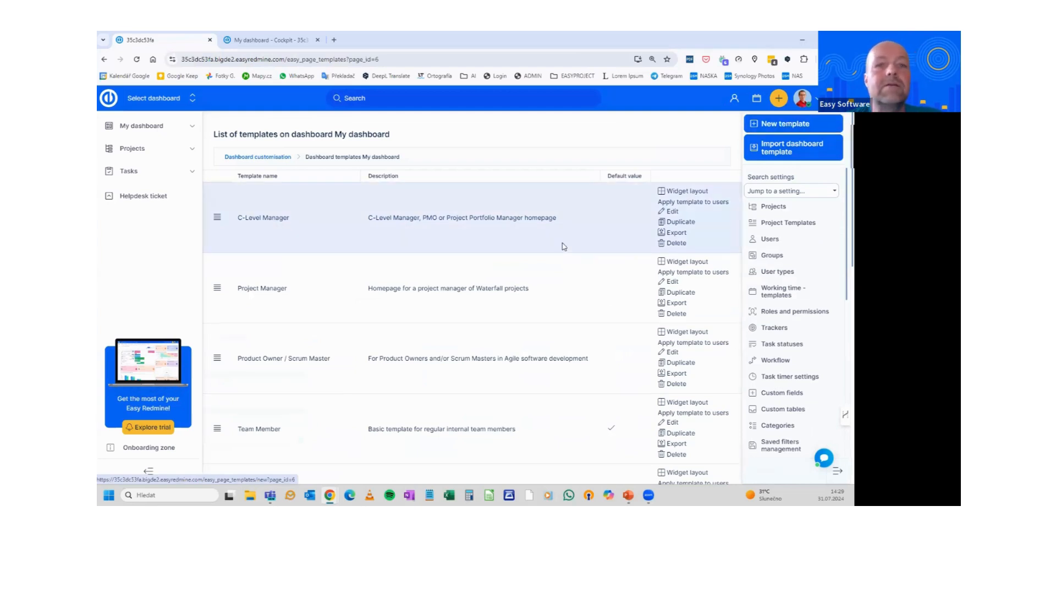
pyautogui.scroll(-2, 259, 427)
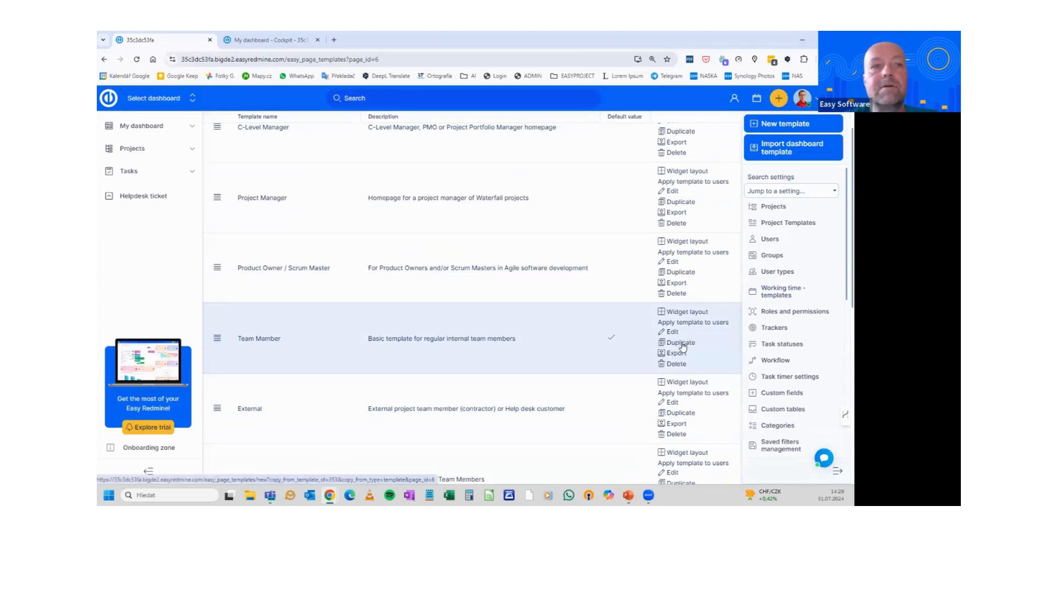
# Duplicate the Team Member dashboard template under the name HR and save it
pyautogui.click(341, 188)
pyautogui.write('HR')
pyautogui.click(539, 252)
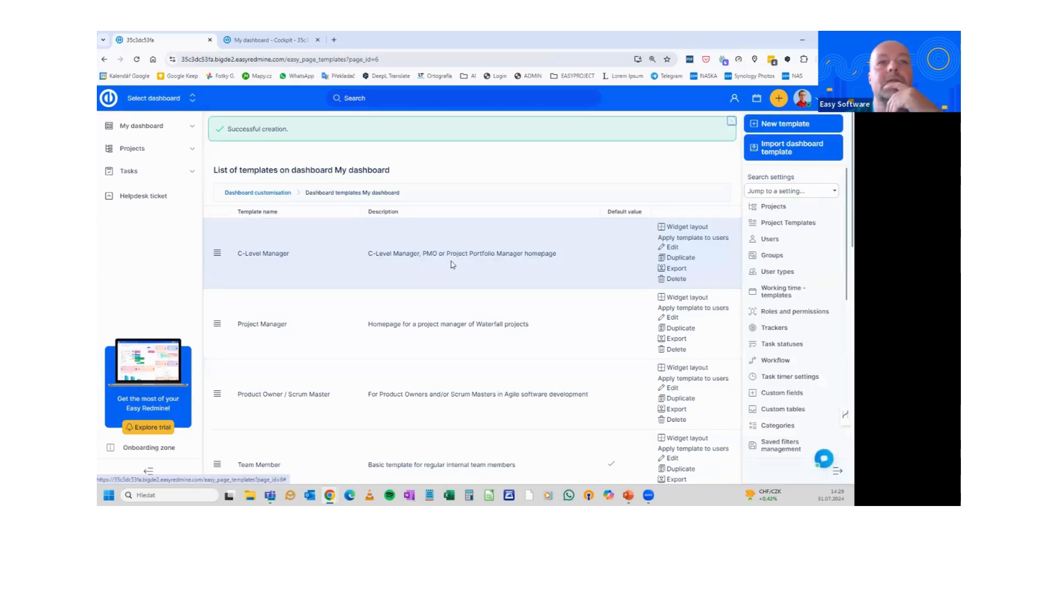
pyautogui.scroll(-10, 410, 259)
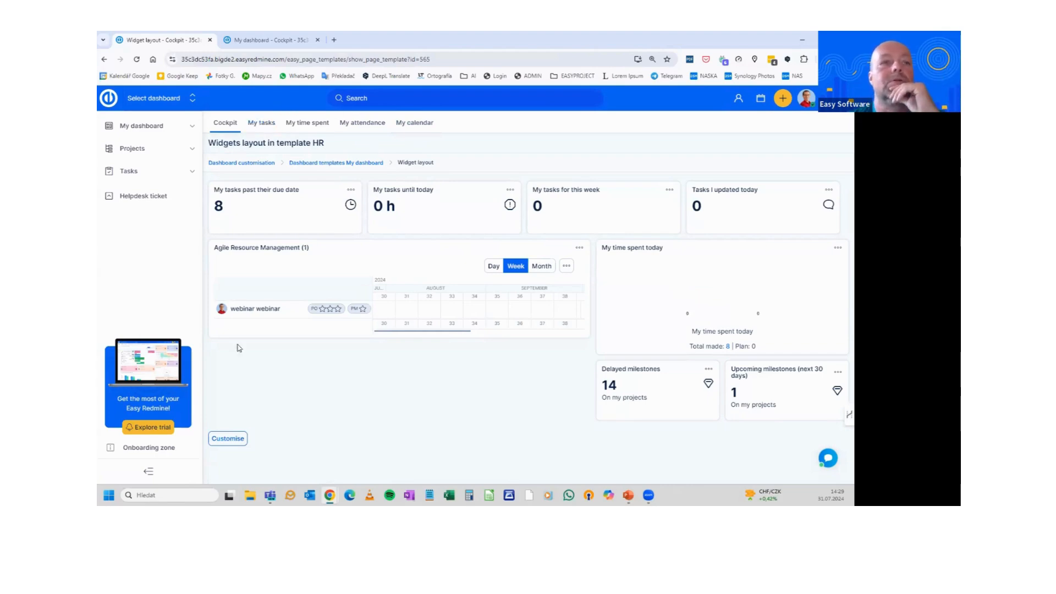
# Add a new tab to the HR template's layout and rename it Users
pyautogui.click(237, 439)
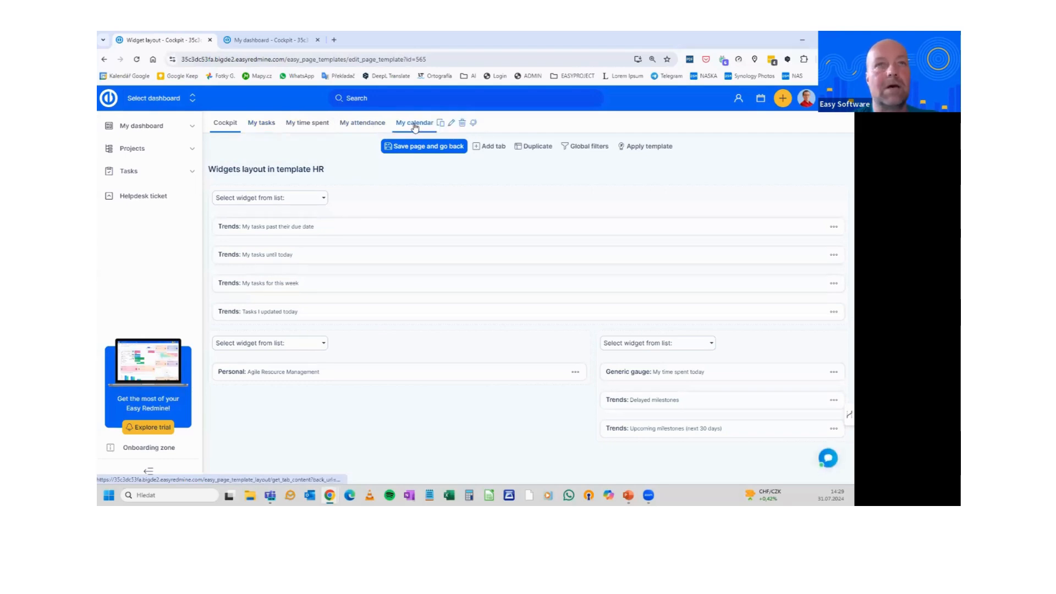
pyautogui.click(487, 148)
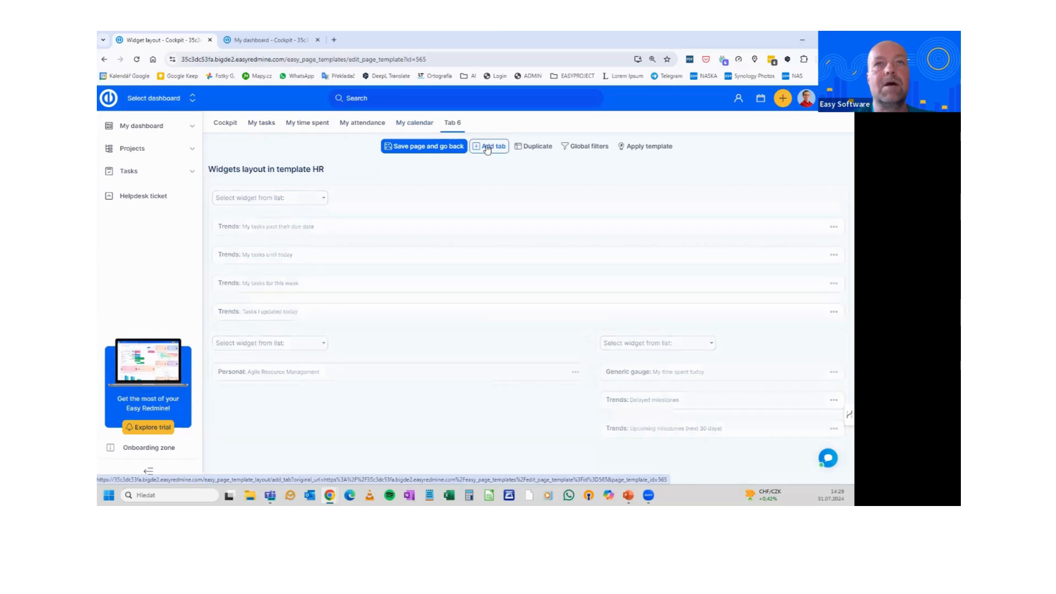
pyautogui.click(479, 124)
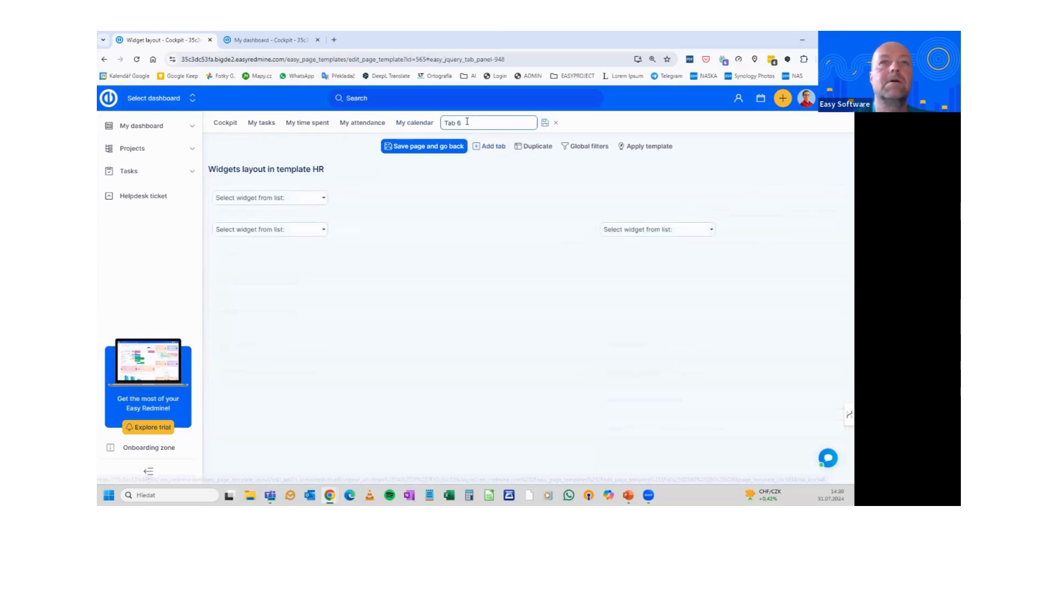
pyautogui.write('users')
pyautogui.press('Return')
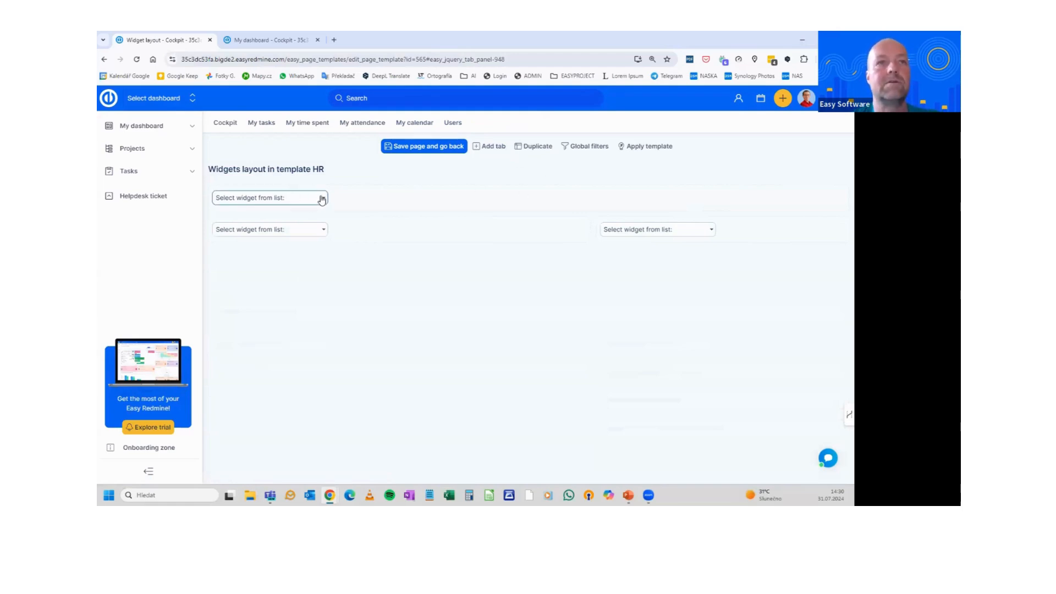
# Add a List widget with Entity set to Users on the Users tab
pyautogui.click(453, 123)
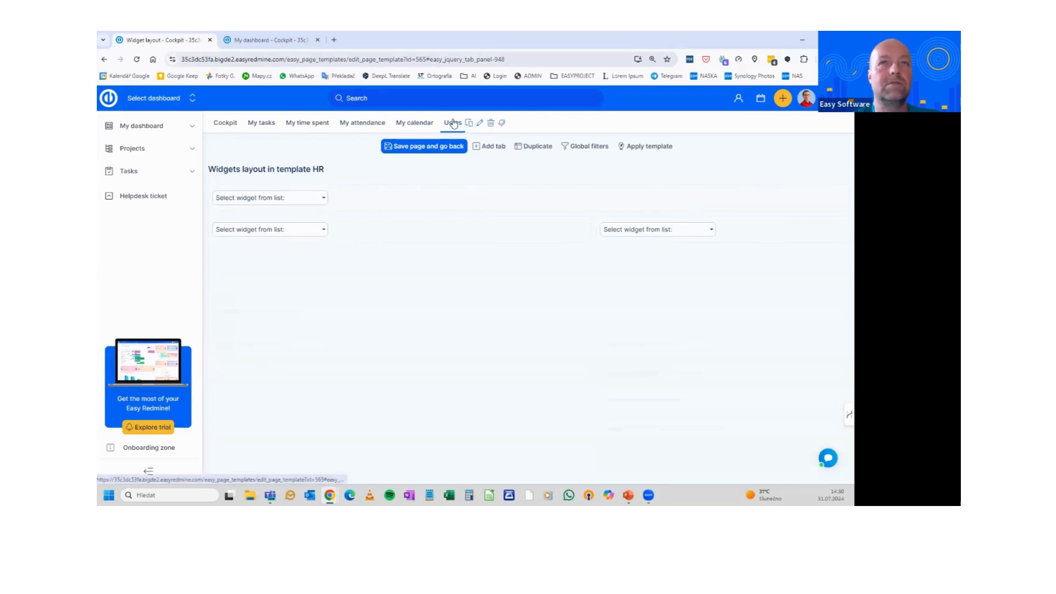
pyautogui.click(269, 199)
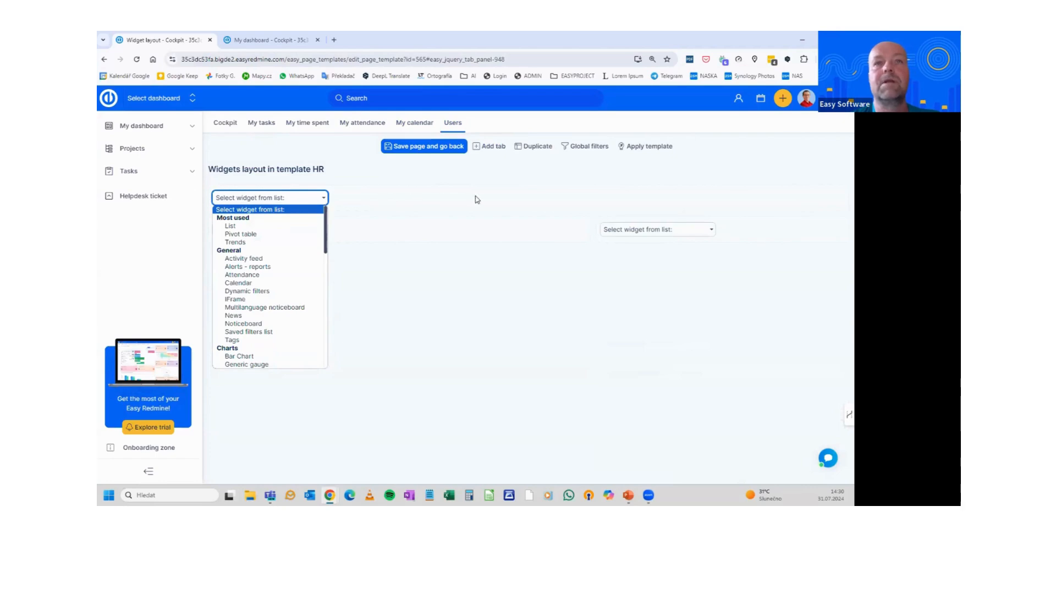
pyautogui.click(232, 227)
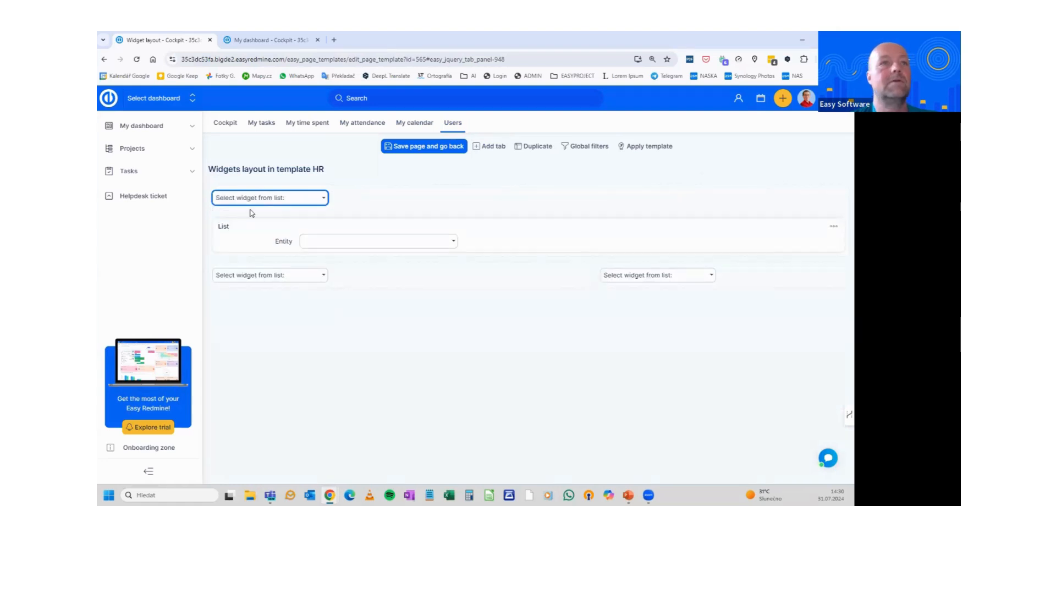
pyautogui.click(329, 241)
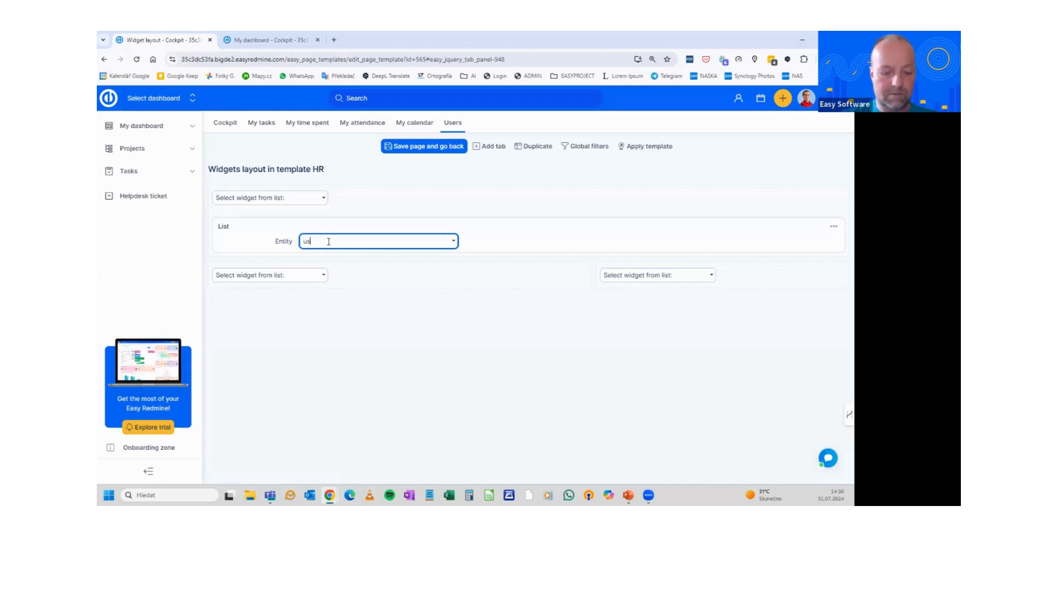
pyautogui.click(323, 287)
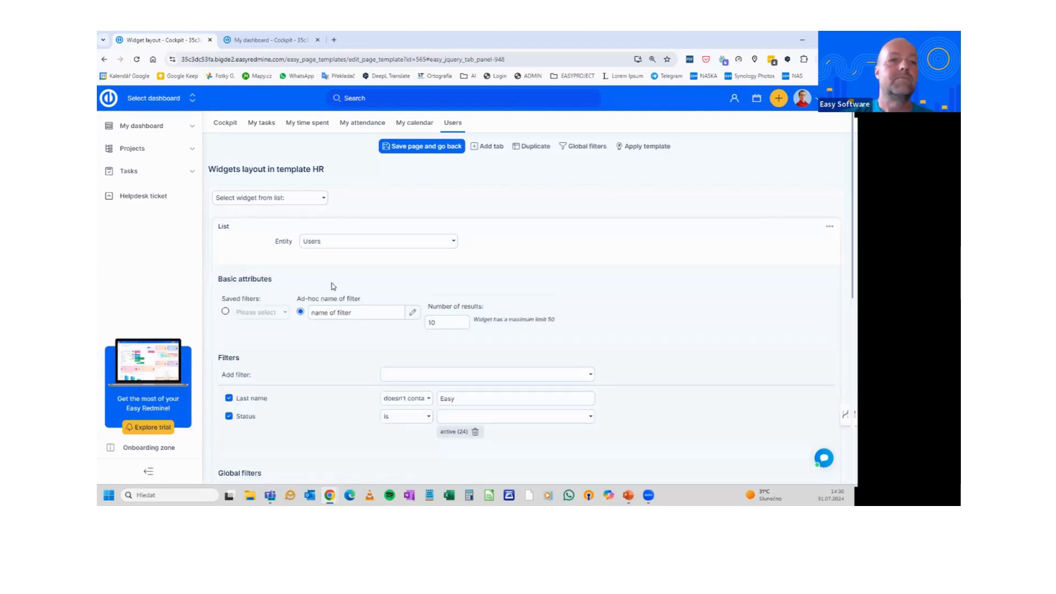
# Rename the list widget's ad-hoc filter to System users and review its settings
pyautogui.click(334, 313)
pyautogui.hotkey('ctrl', 'a')
pyautogui.write('sys')
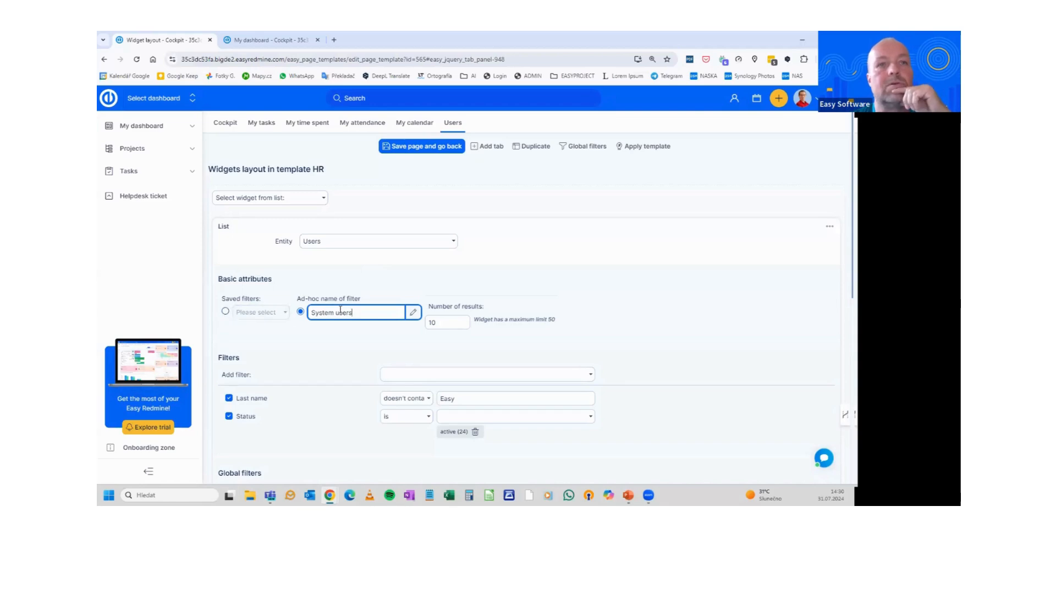
pyautogui.scroll(-2, 345, 312)
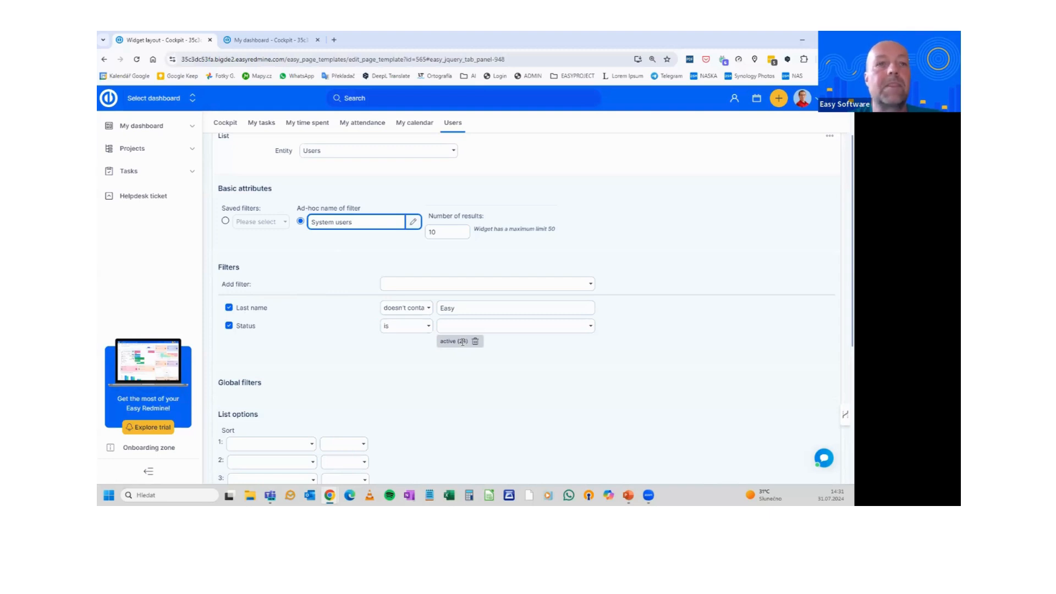
pyautogui.scroll(1, 463, 342)
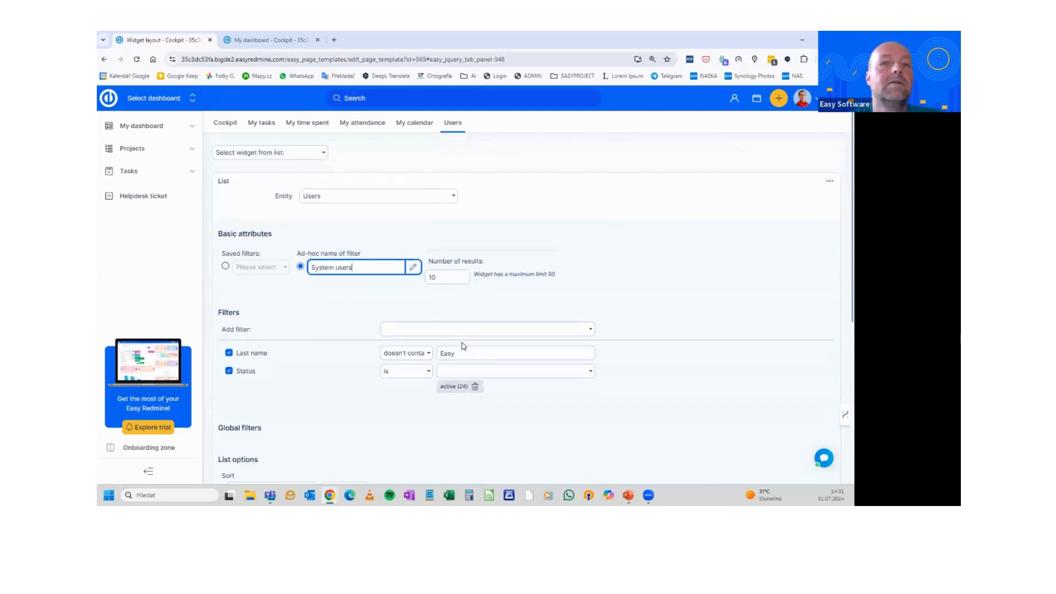
pyautogui.scroll(-5, 464, 342)
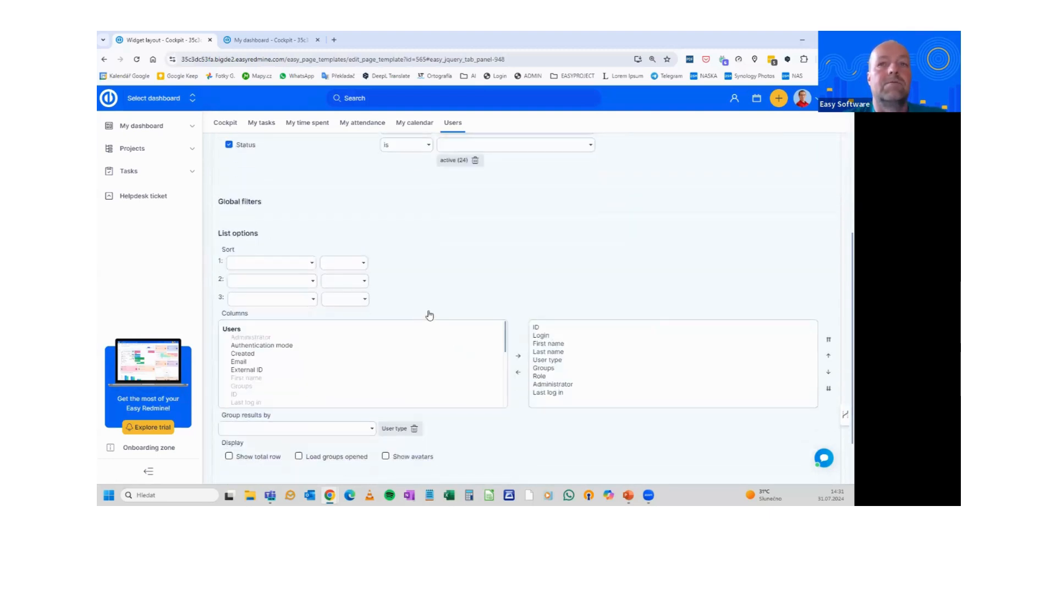
pyautogui.scroll(-2, 420, 320)
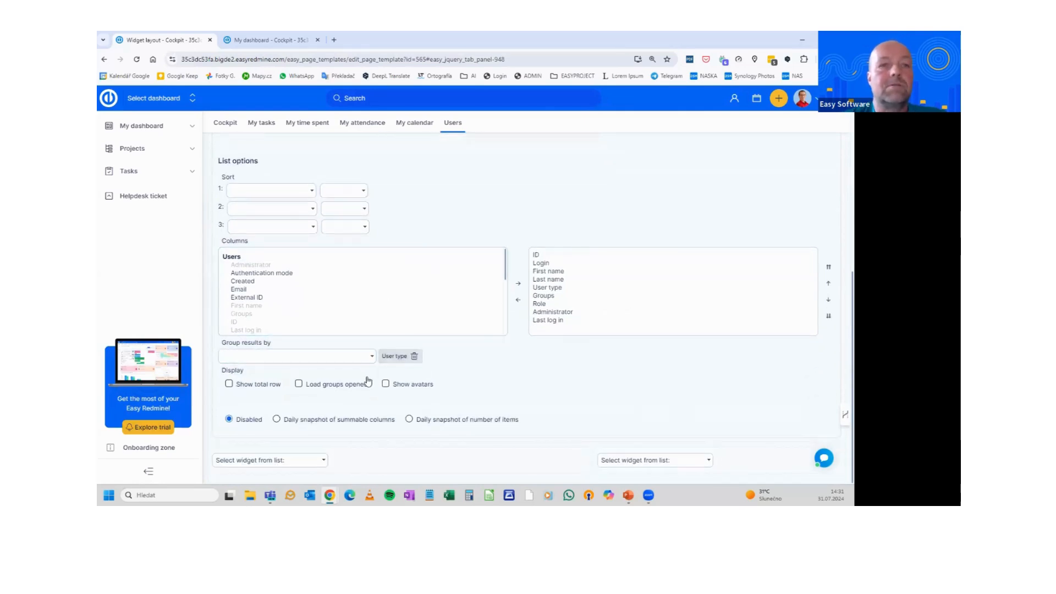
pyautogui.scroll(8, 363, 334)
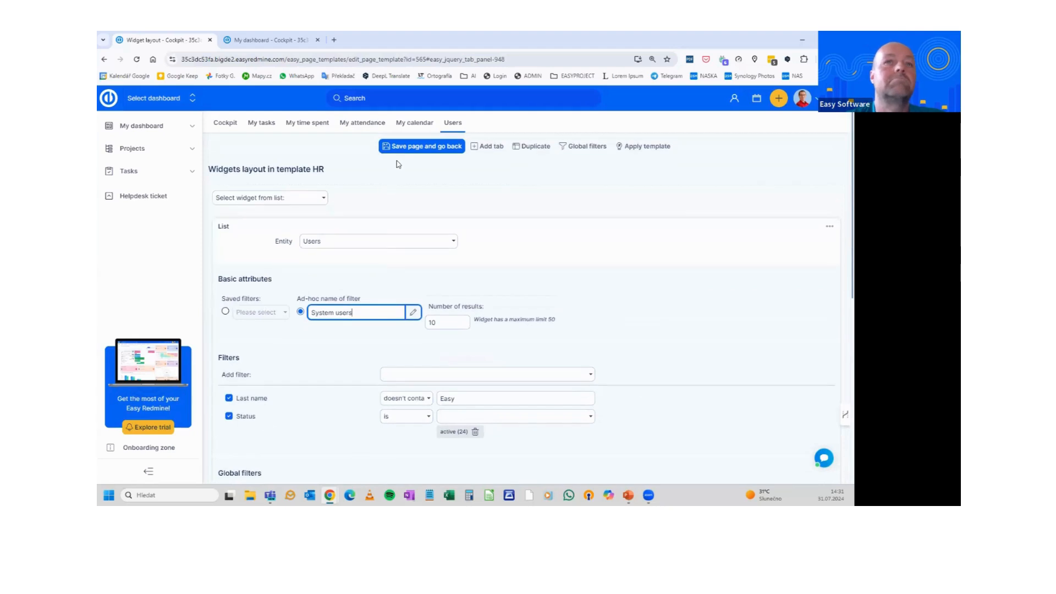
# Save the HR template's layout, check the use case slide, and return to the Roles list
pyautogui.click(403, 149)
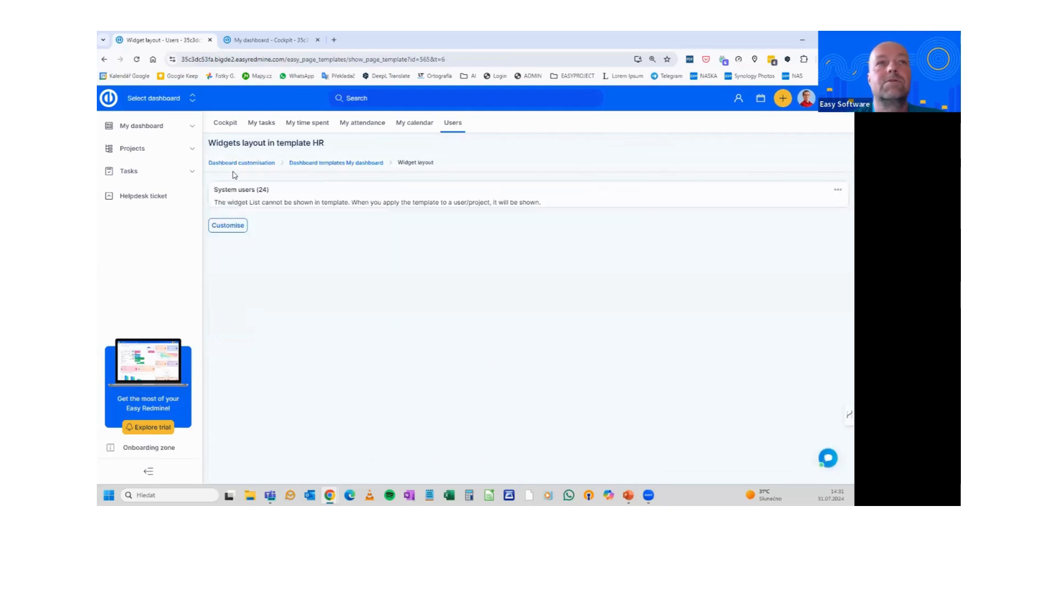
pyautogui.click(238, 165)
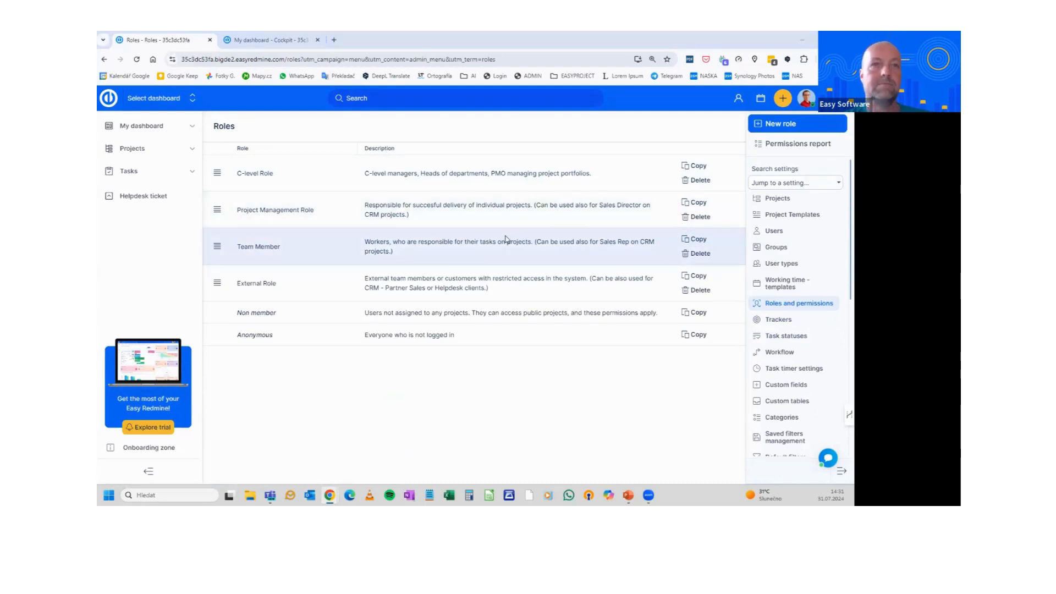
pyautogui.hotkey('alt', 'Tab')
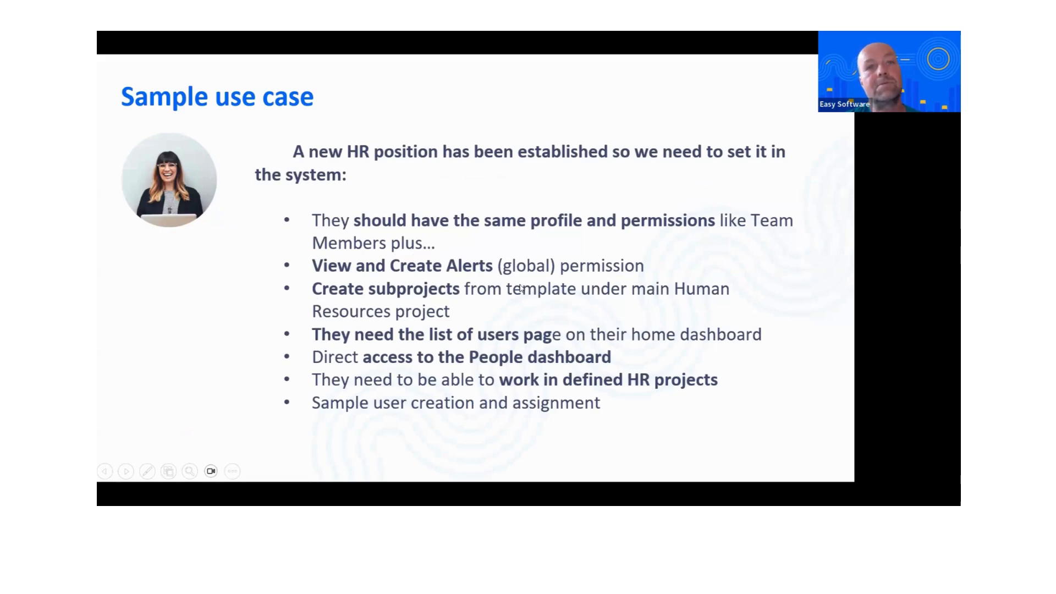
pyautogui.hotkey('alt', 'Tab')
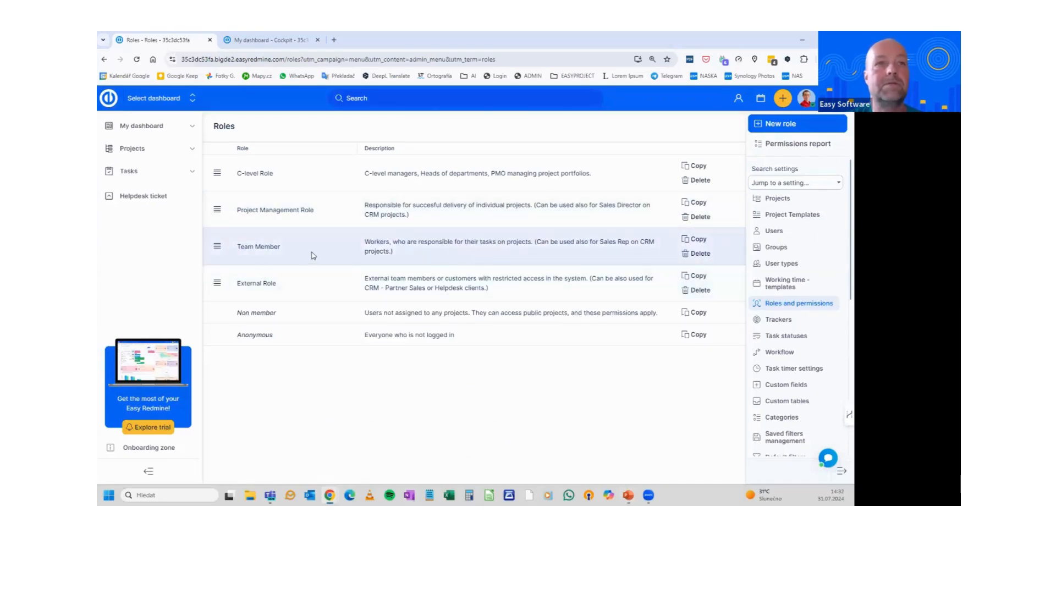
# Copy Team Member into a new HR role described HR, then move it below C-level Role
pyautogui.click(697, 240)
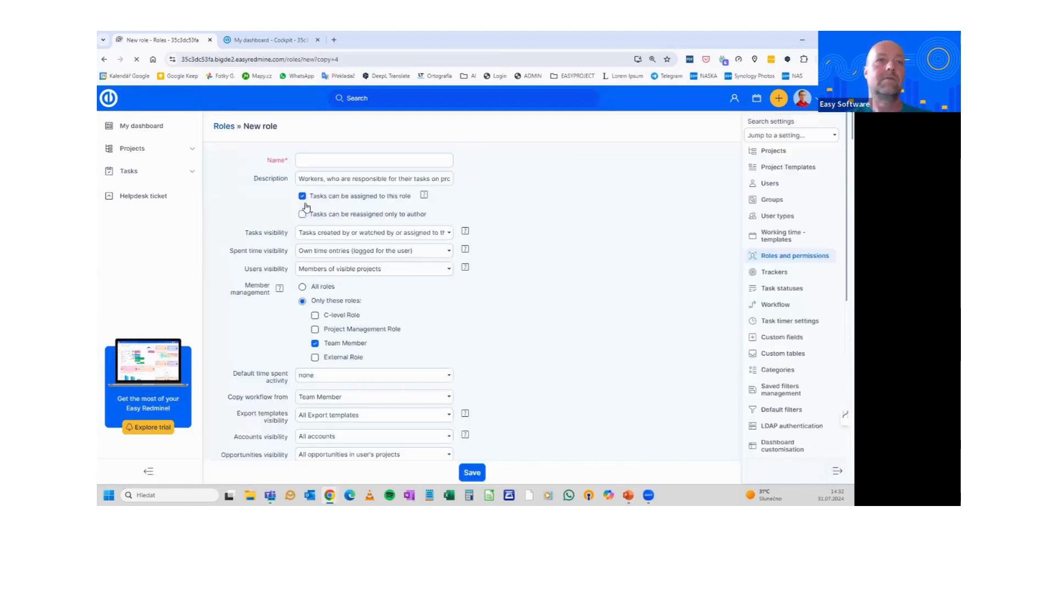
pyautogui.click(308, 159)
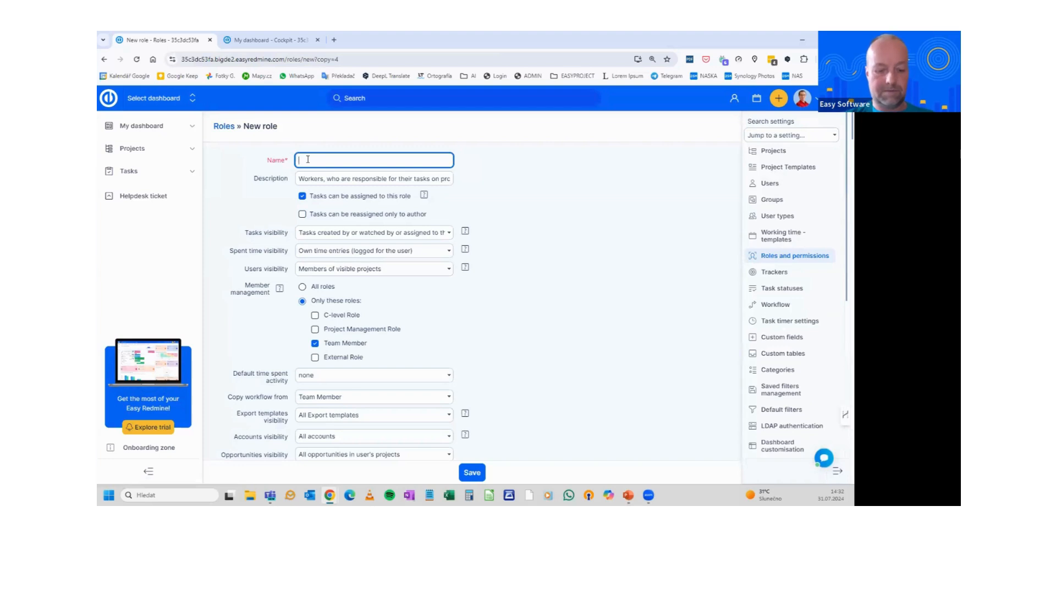
pyautogui.write('HR')
pyautogui.tripleClick(325, 181)
pyautogui.write('HR')
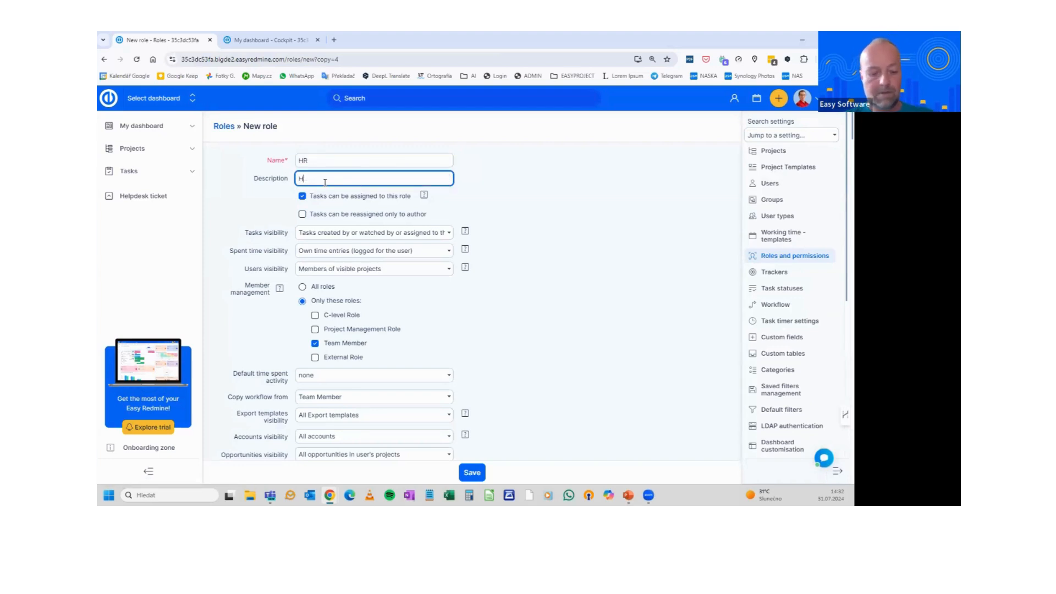
pyautogui.click(489, 473)
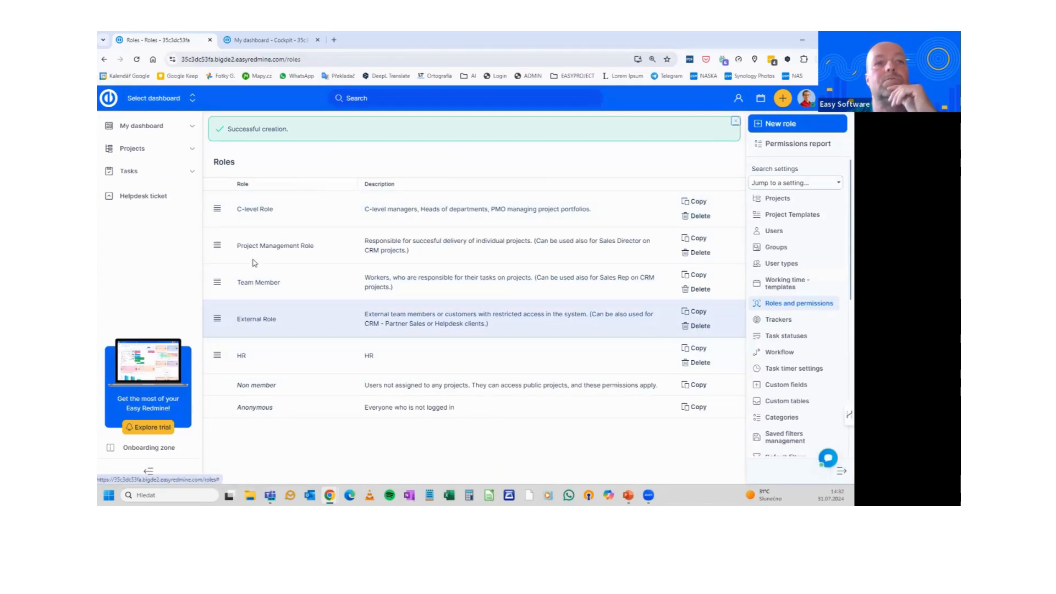
pyautogui.moveTo(217, 354); pyautogui.dragTo(219, 235)
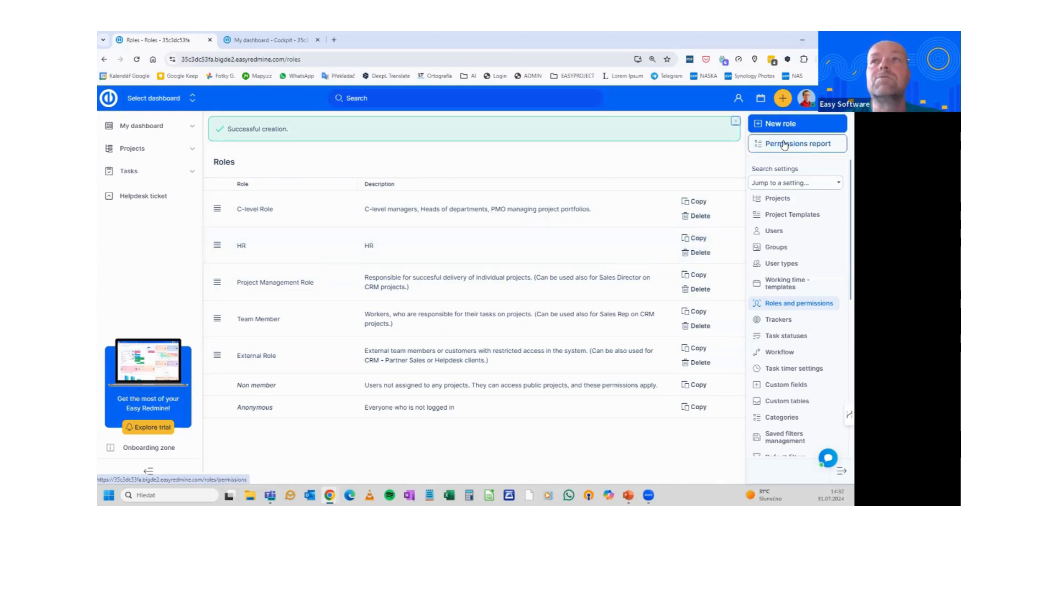
# Grant the HR role the global View alerts and Create alerts for all users permissions
pyautogui.click(239, 248)
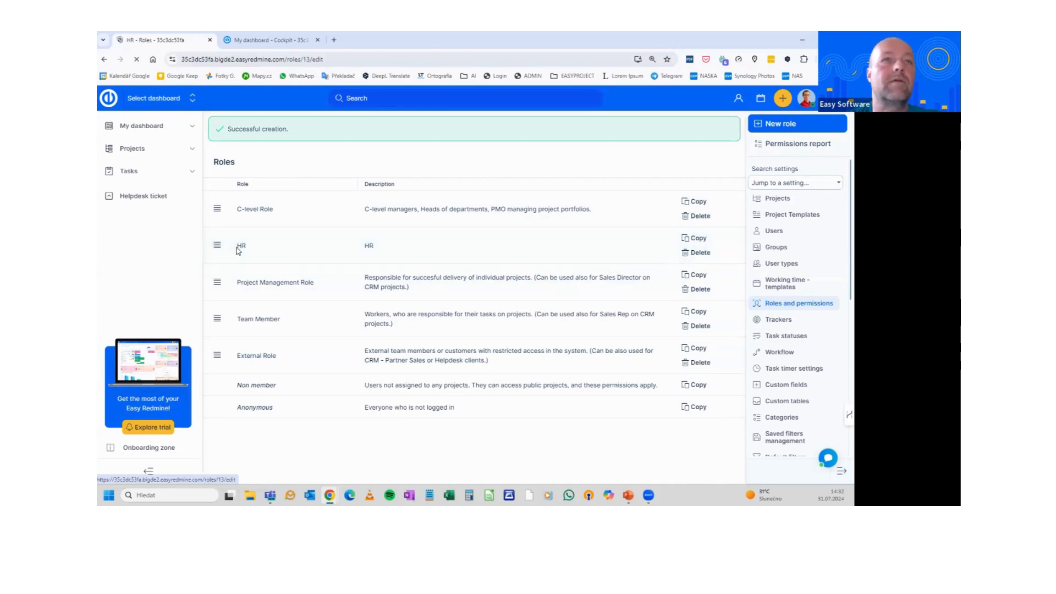
pyautogui.scroll(-5, 379, 281)
pyautogui.hotkey('ctrl', 'f')
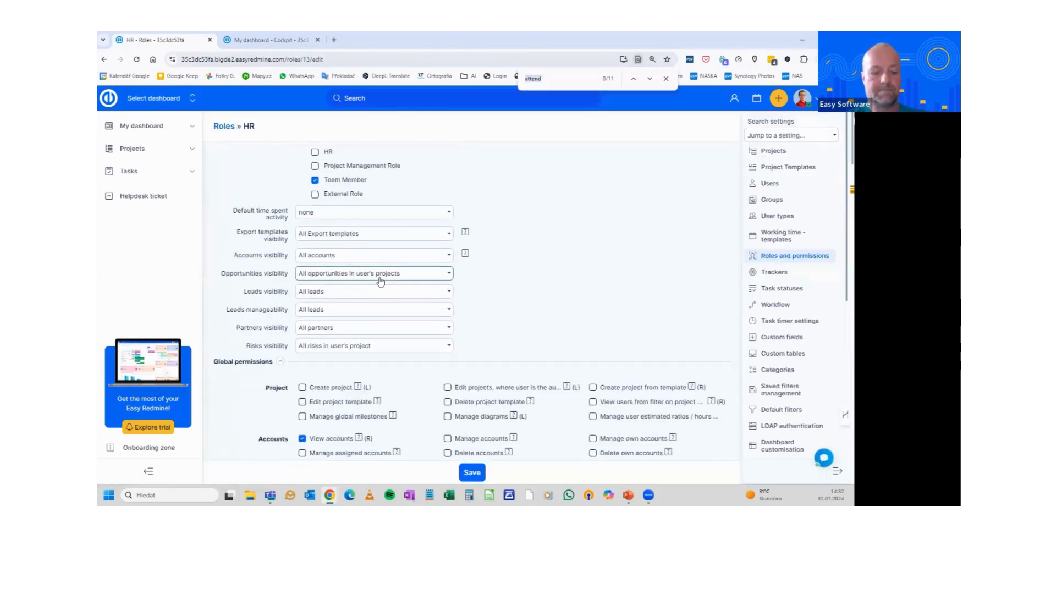
pyautogui.write('aler')
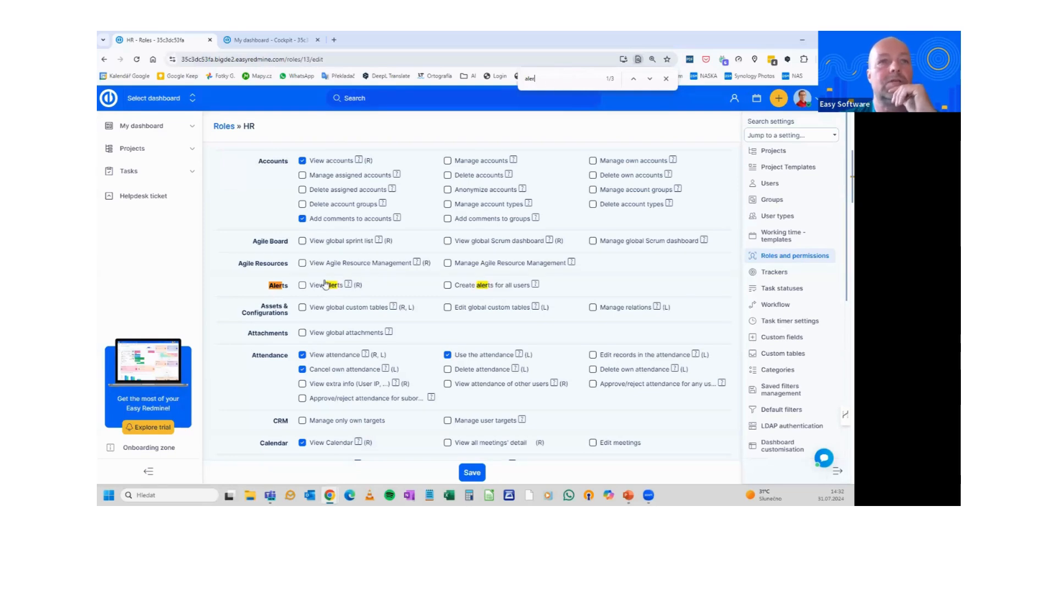
pyautogui.click(303, 286)
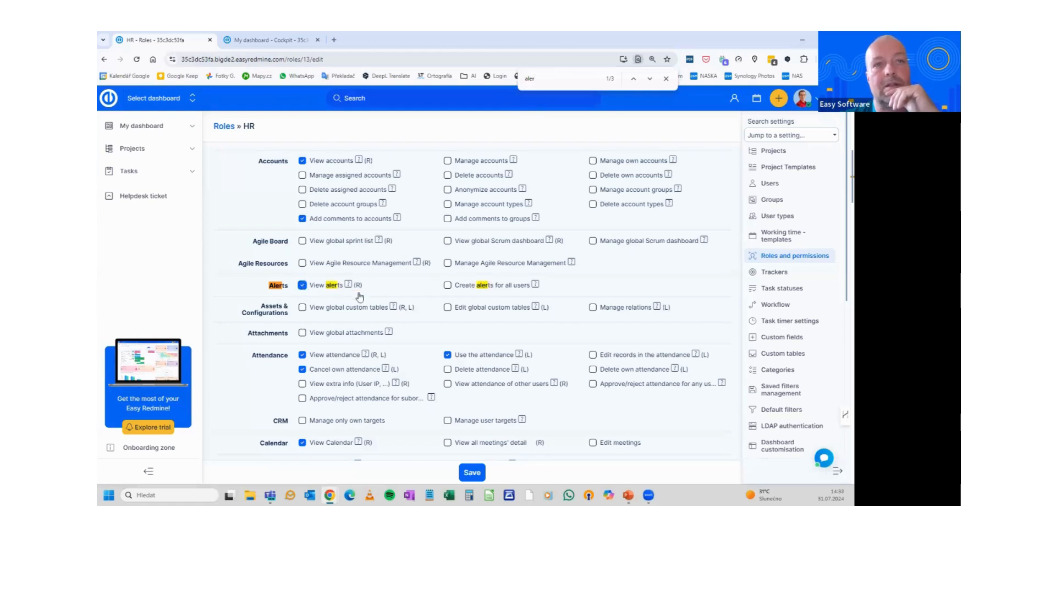
pyautogui.click(448, 288)
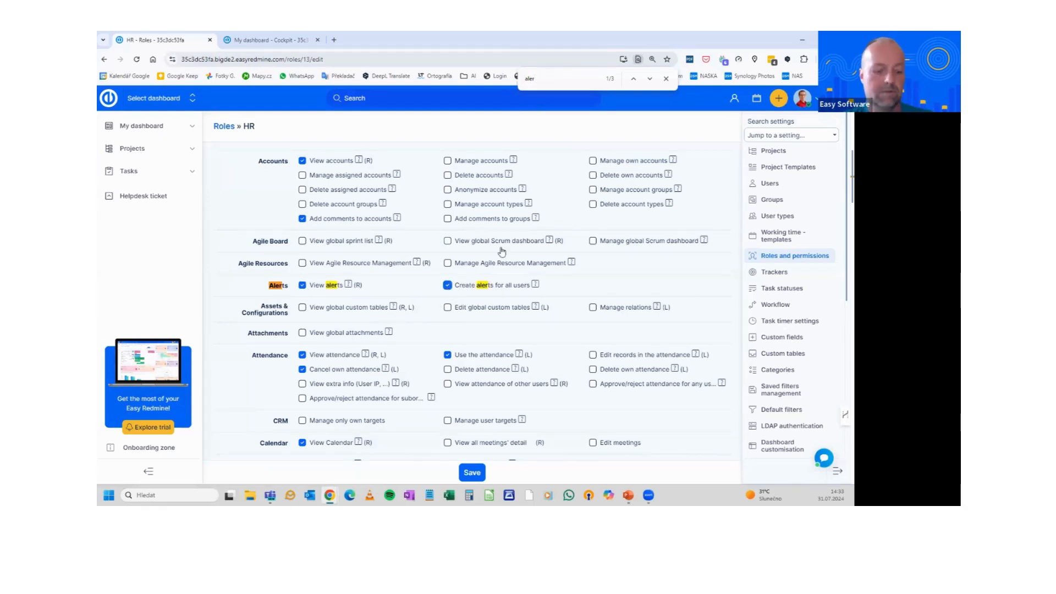
pyautogui.hotkey('alt', 'Tab')
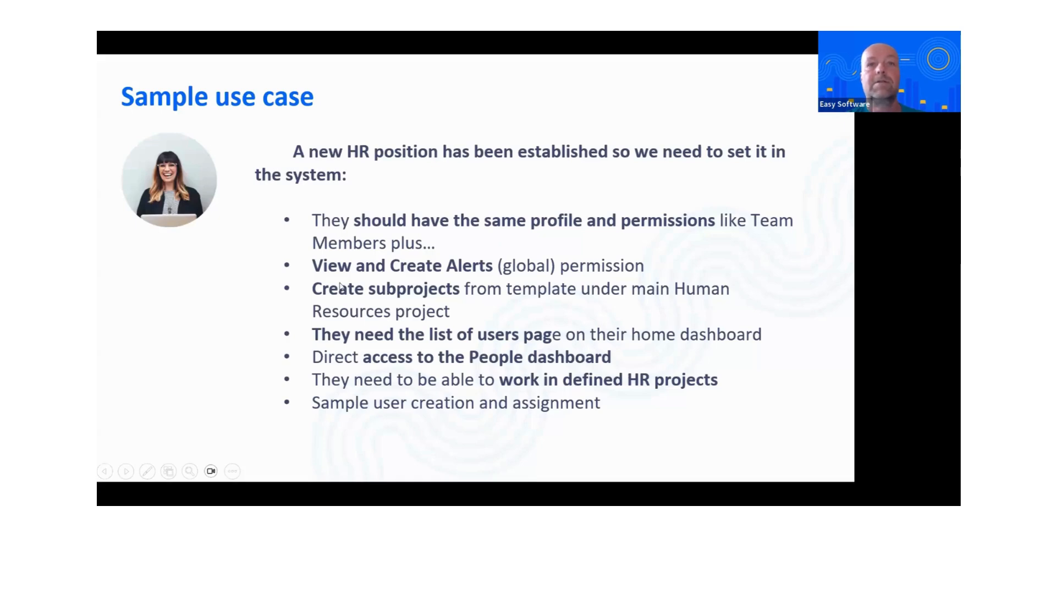
pyautogui.hotkey('alt', 'Tab')
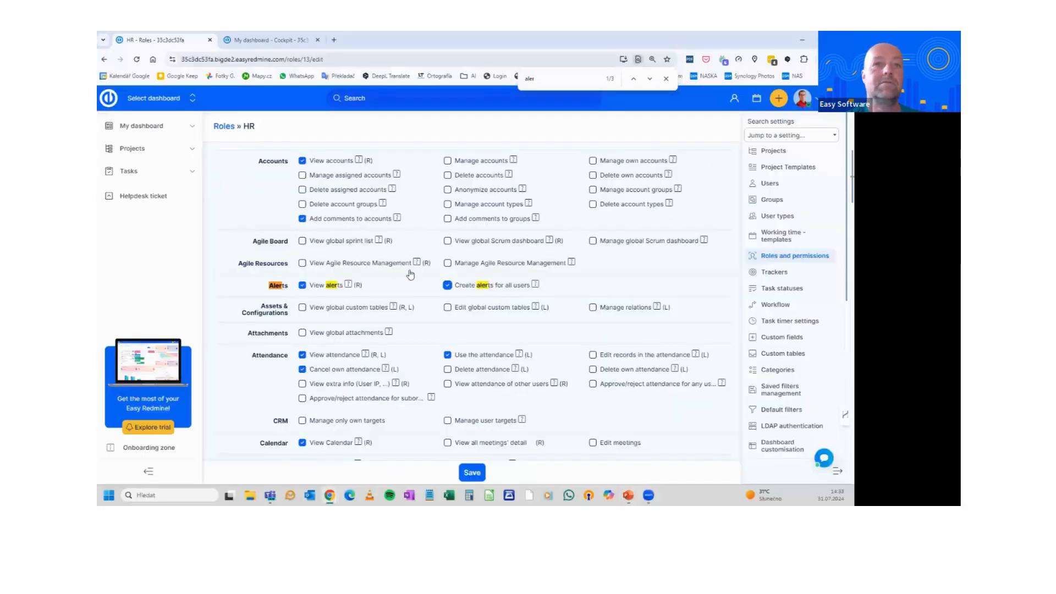
pyautogui.scroll(3, 352, 259)
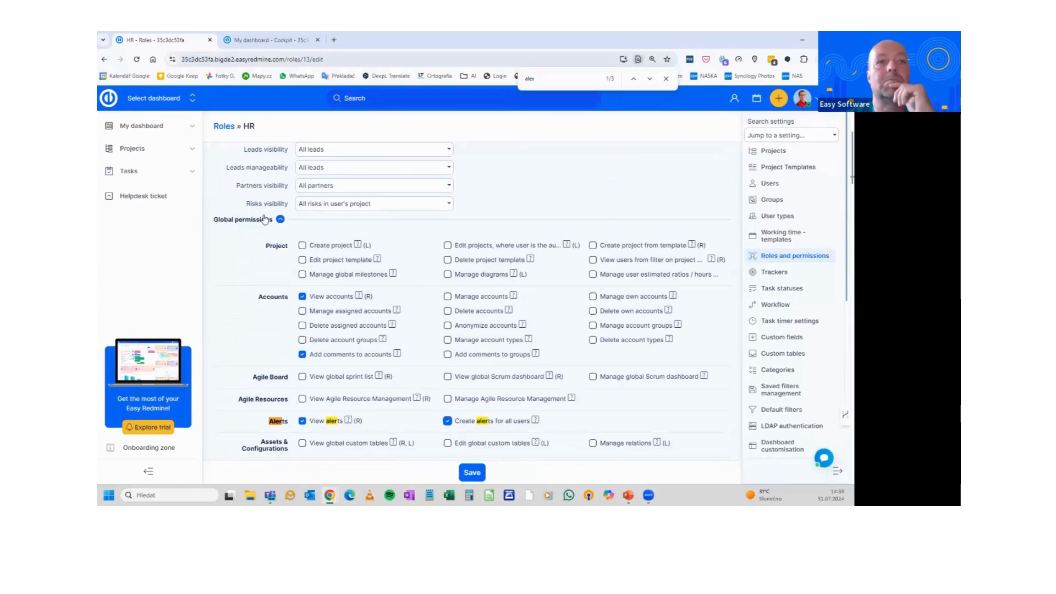
# Allow the HR role to create subprojects from templates, save it, and open Project Templates
pyautogui.click(280, 220)
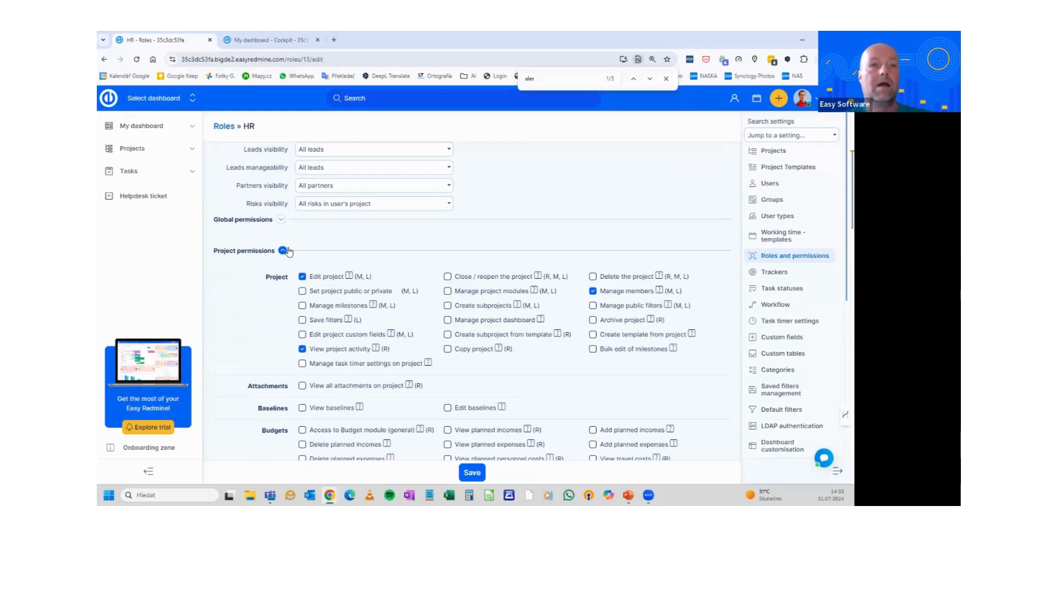
pyautogui.hotkey('alt', 'Tab')
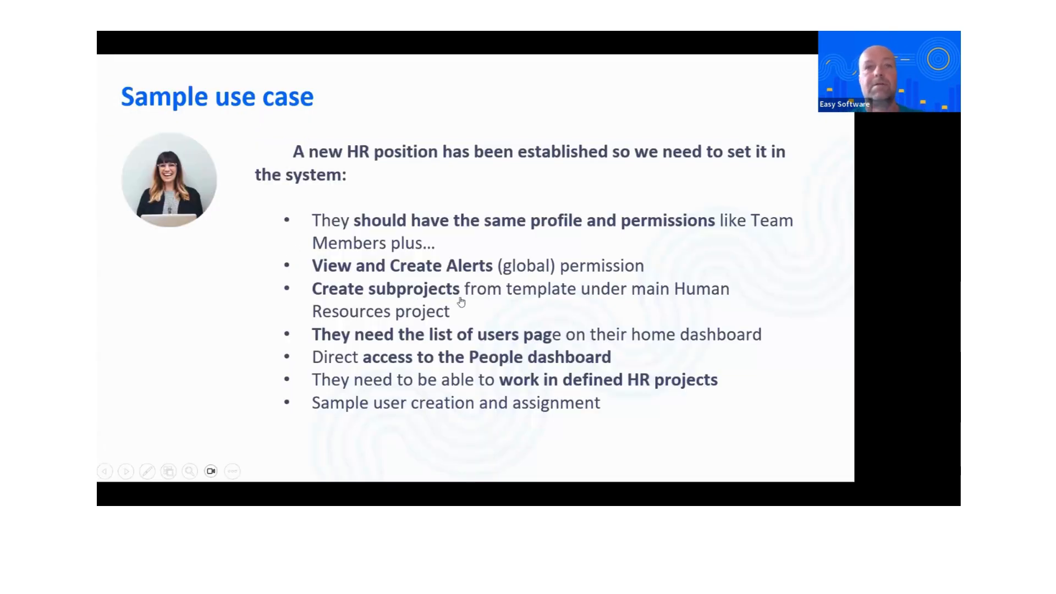
pyautogui.hotkey('alt', 'Tab')
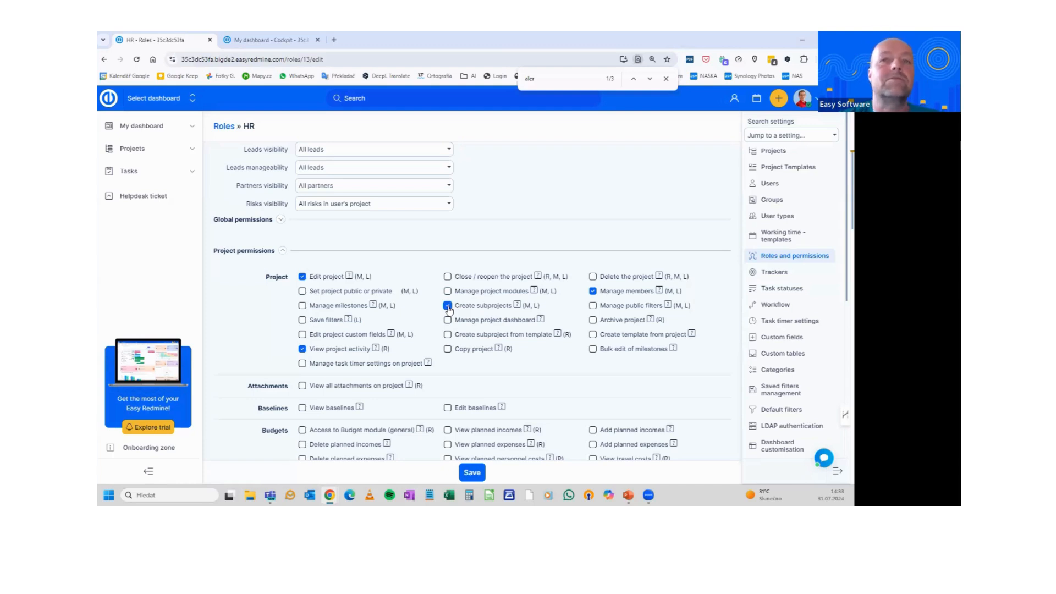
pyautogui.click(448, 336)
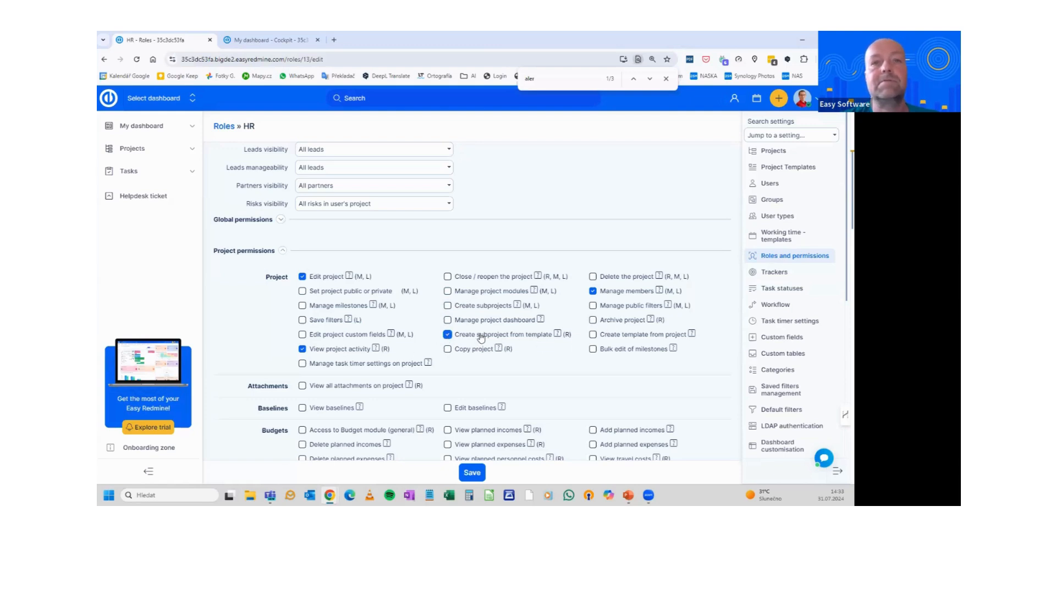
pyautogui.click(472, 474)
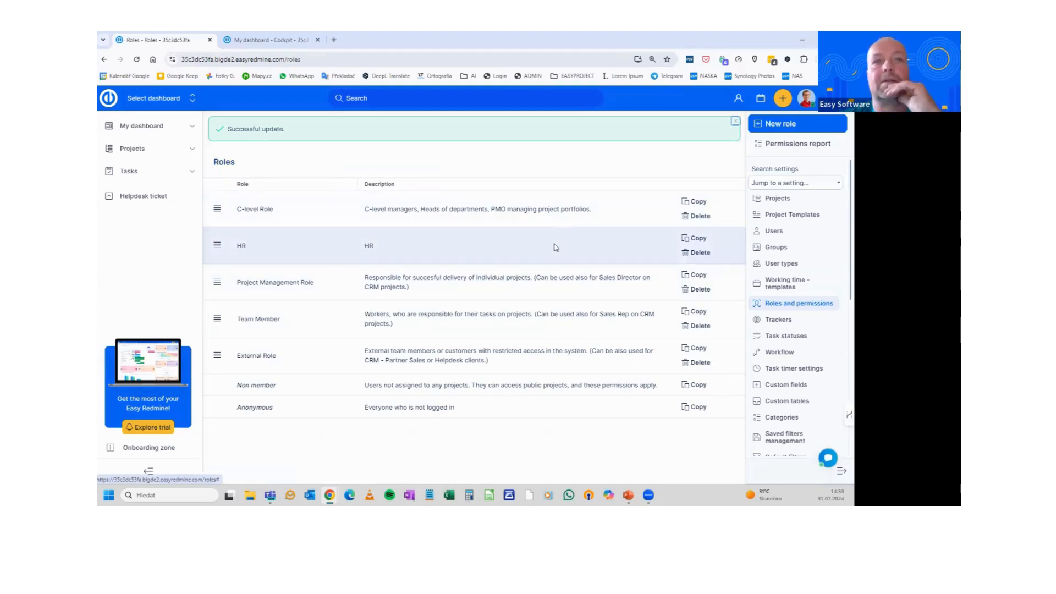
pyautogui.click(794, 216)
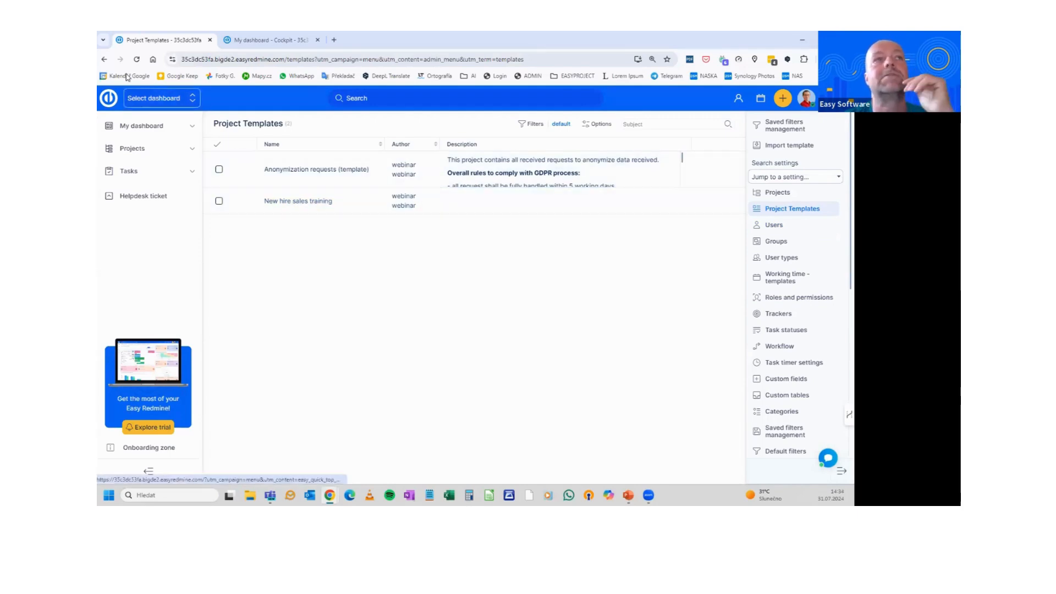
# Return to the Roles page and open the User types list
pyautogui.click(104, 59)
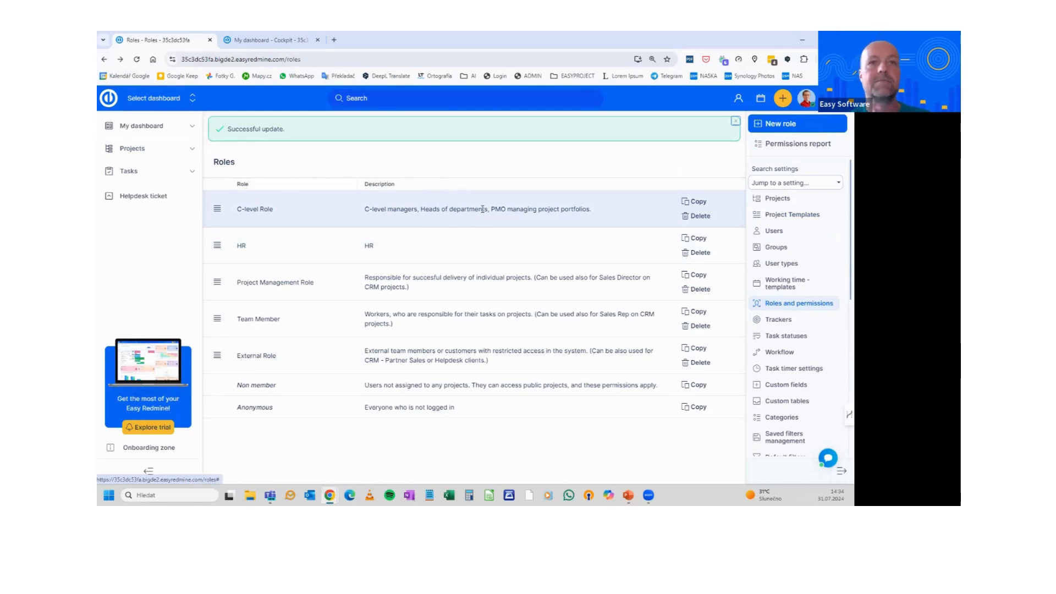
pyautogui.click(778, 264)
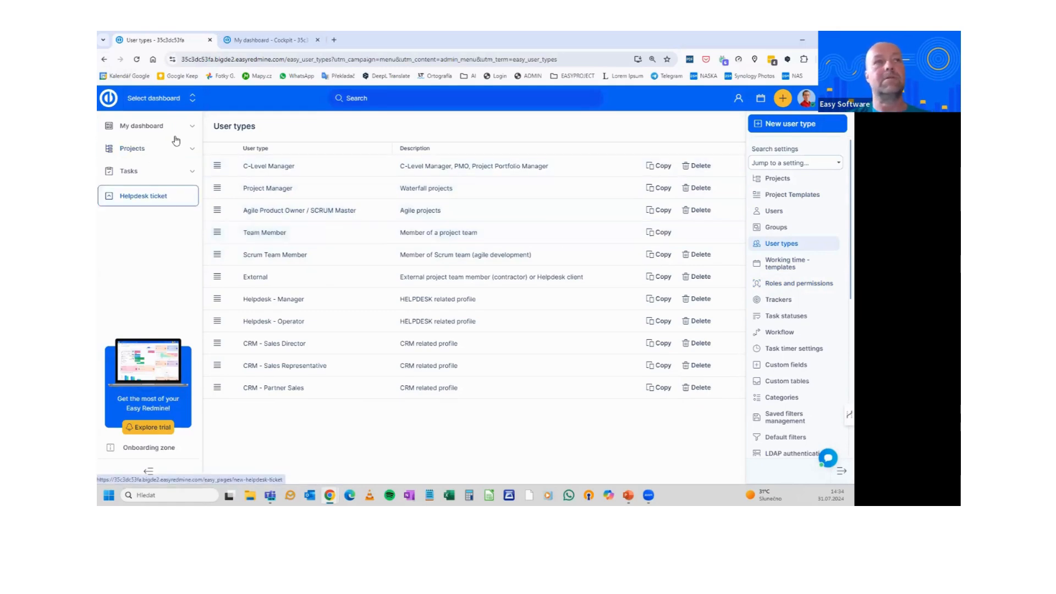
# Copy the Team Member user type as a new HR user type and save it
pyautogui.click(659, 233)
pyautogui.tripleClick(342, 161)
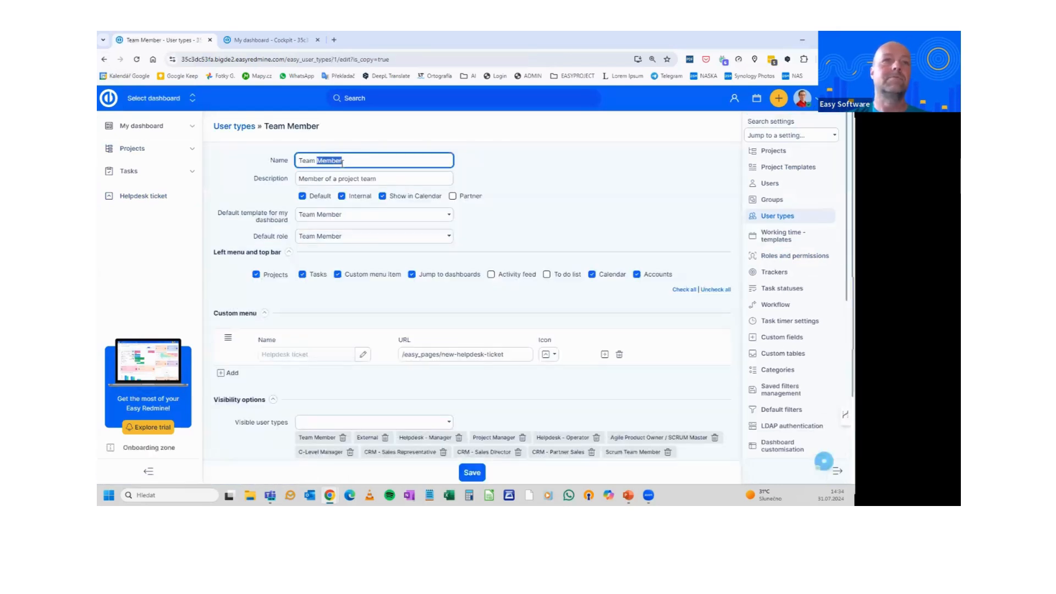
pyautogui.write('HR')
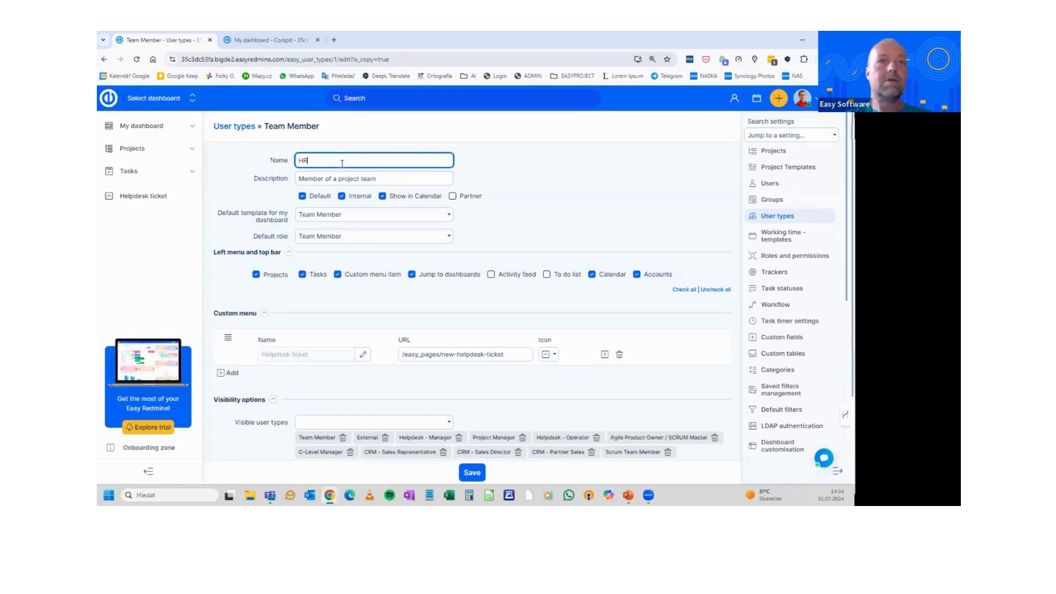
pyautogui.tripleClick(336, 177)
pyautogui.write('HR')
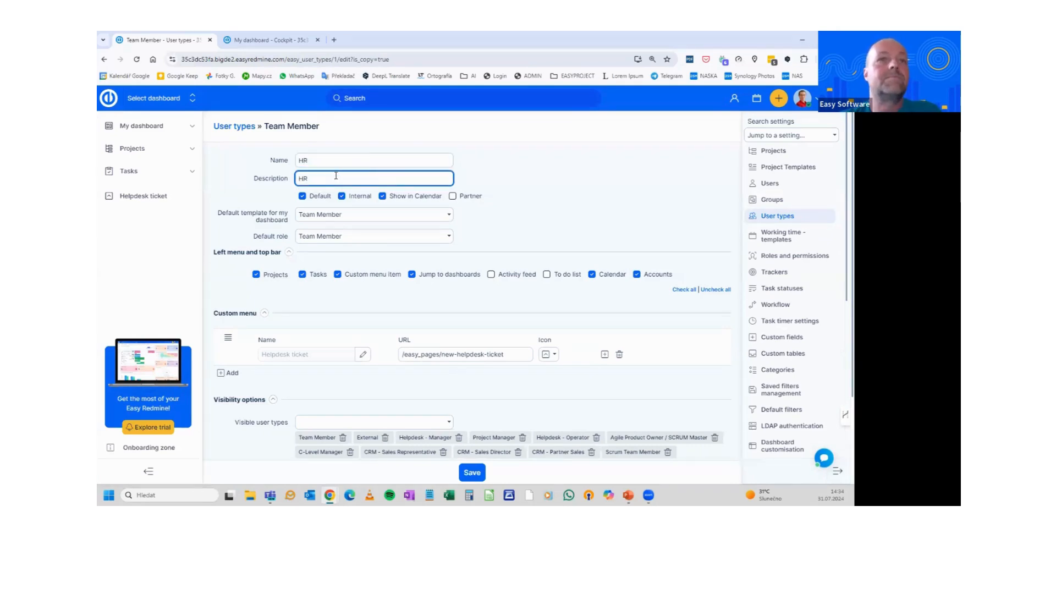
pyautogui.click(473, 475)
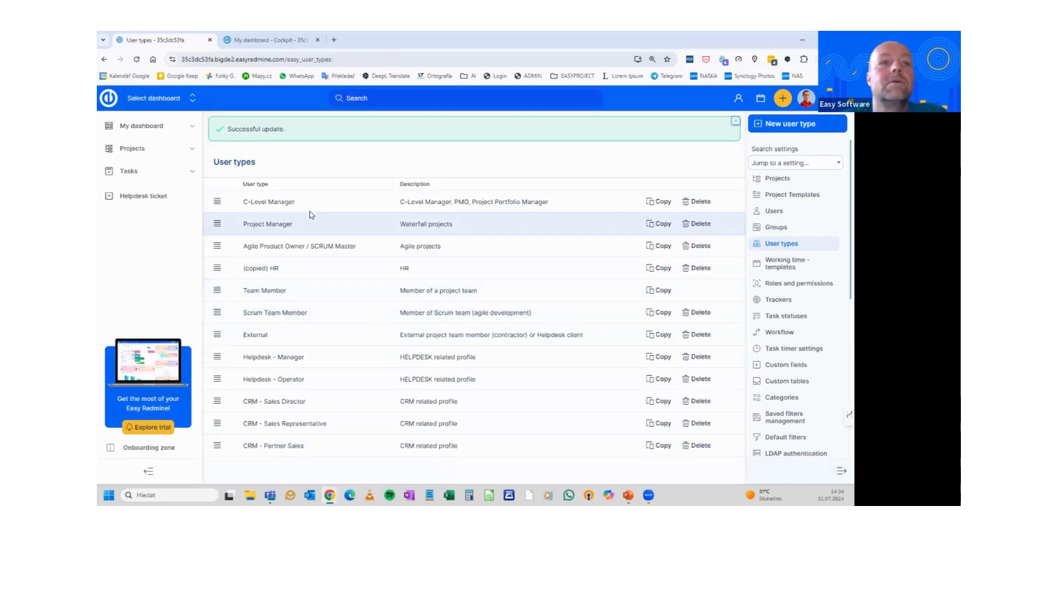
# Set the HR user type's default dashboard template and default role to HR, then view My dashboard
pyautogui.click(275, 269)
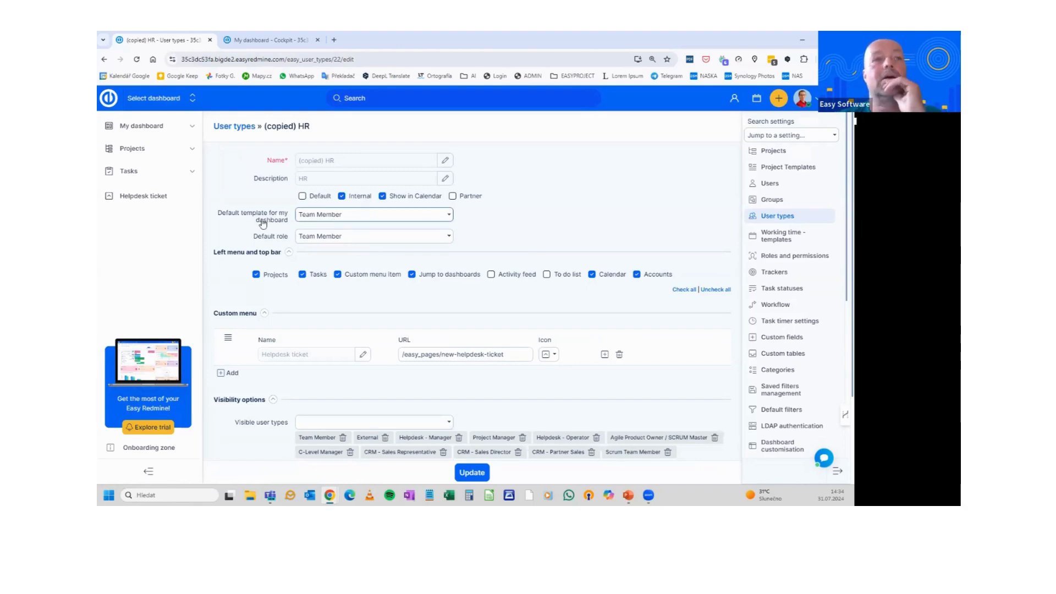
pyautogui.click(329, 214)
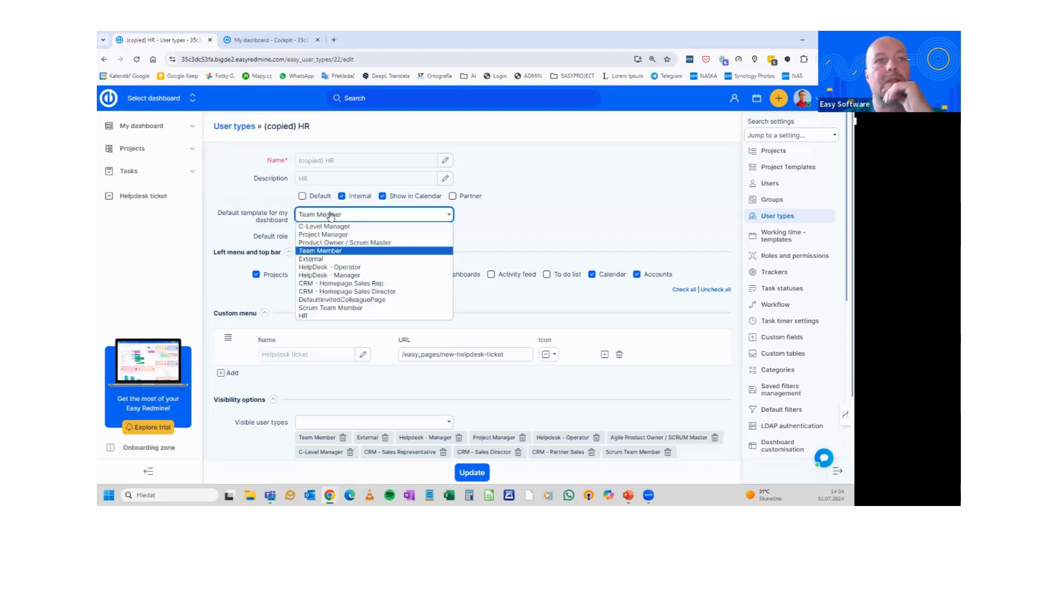
pyautogui.click(313, 315)
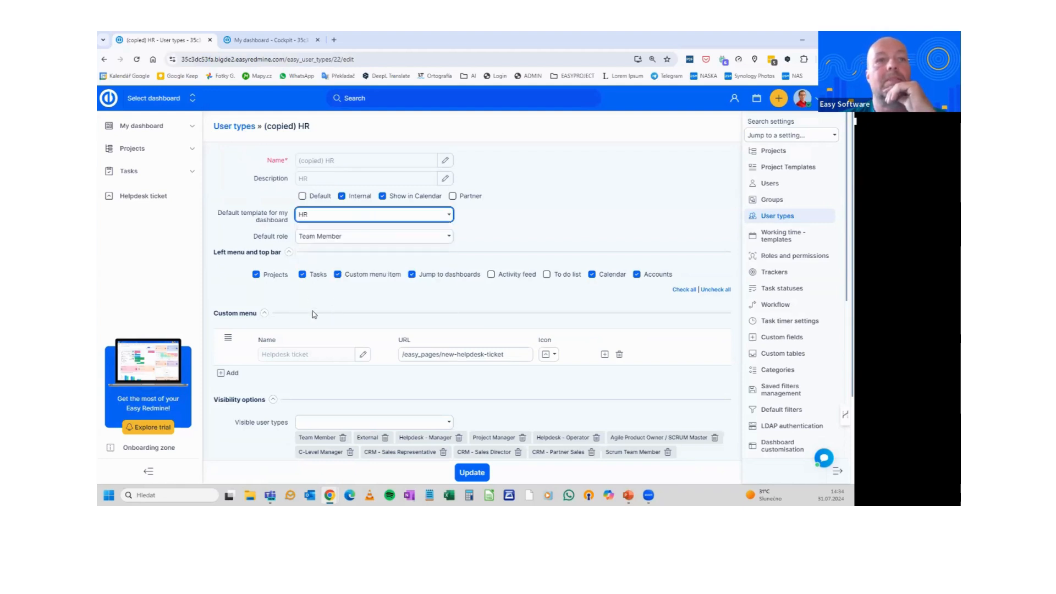
pyautogui.click(310, 237)
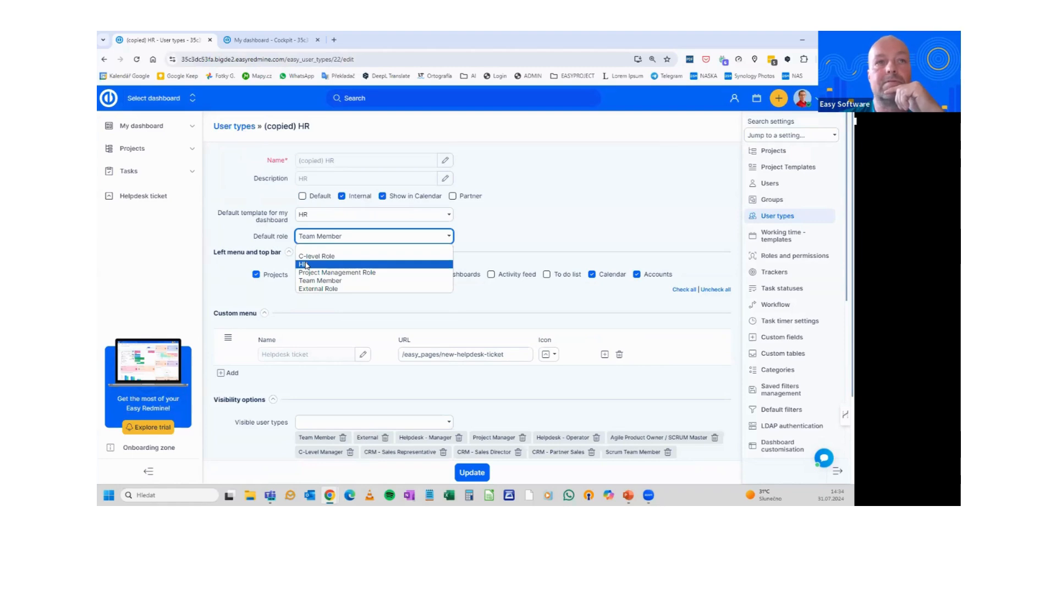
pyautogui.click(307, 265)
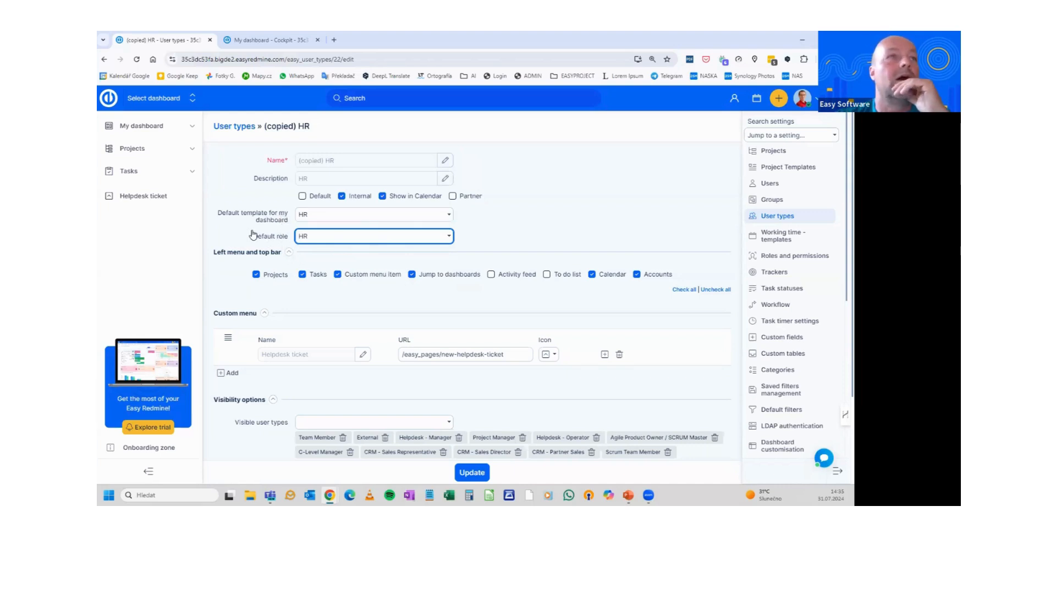
pyautogui.hotkey('alt', 'Tab')
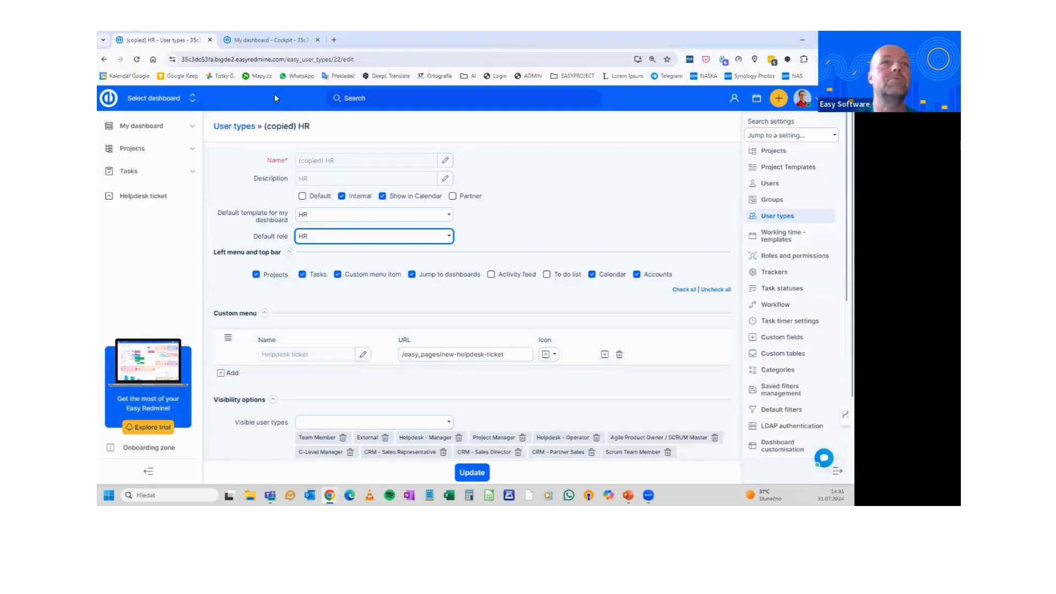
pyautogui.click(263, 43)
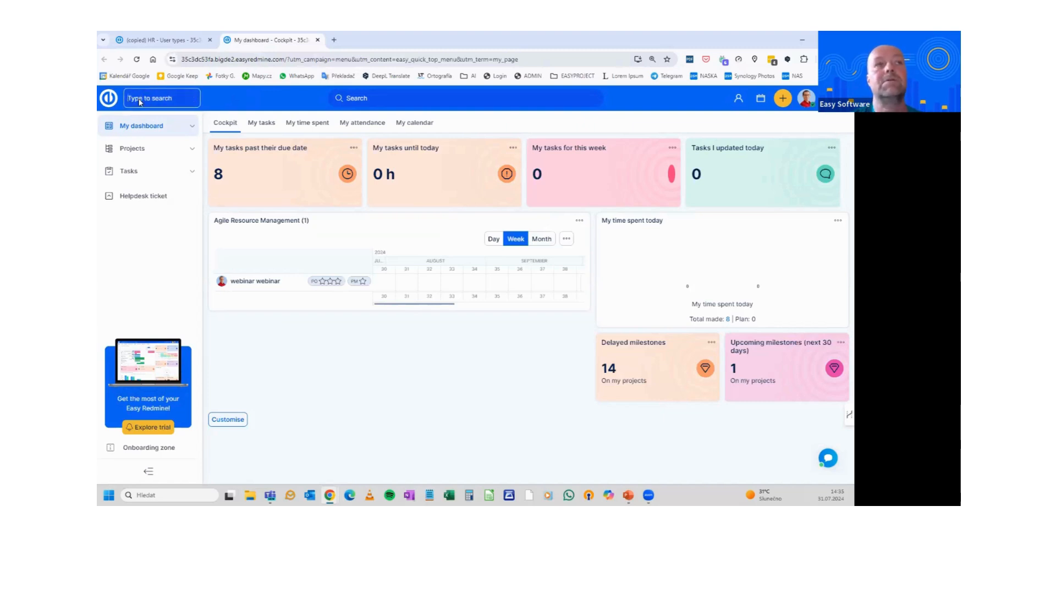
# Open the People dashboard, select its page address, and return to the HR user type tab
pyautogui.click(138, 97)
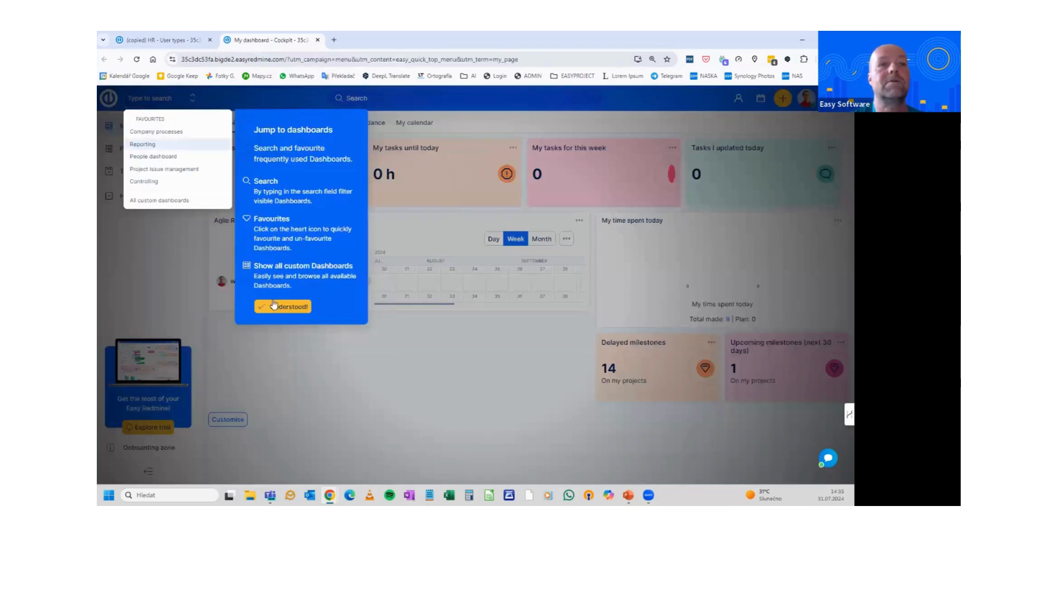
pyautogui.click(277, 306)
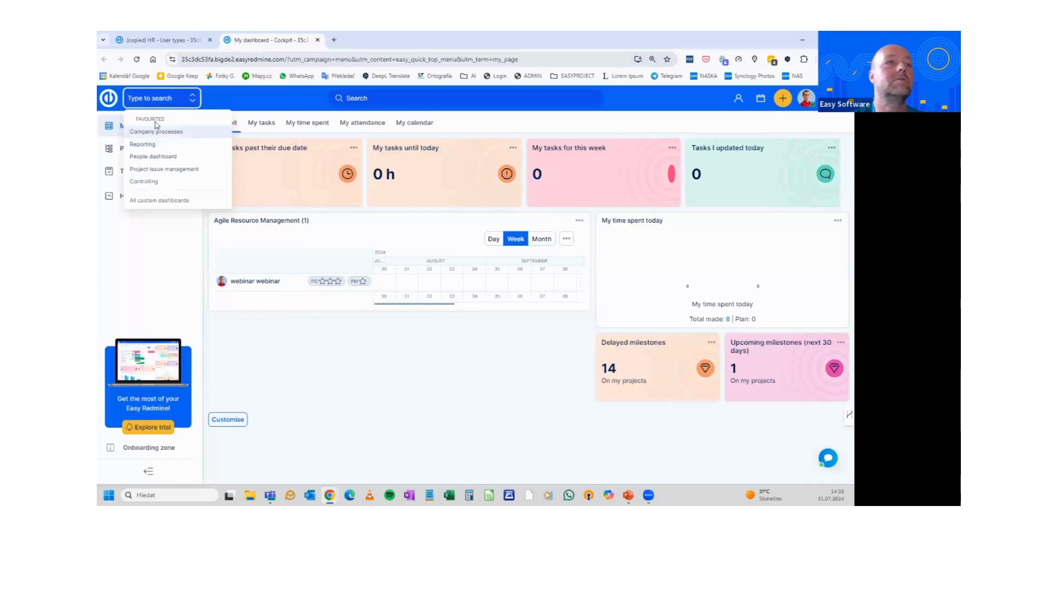
pyautogui.click(160, 157)
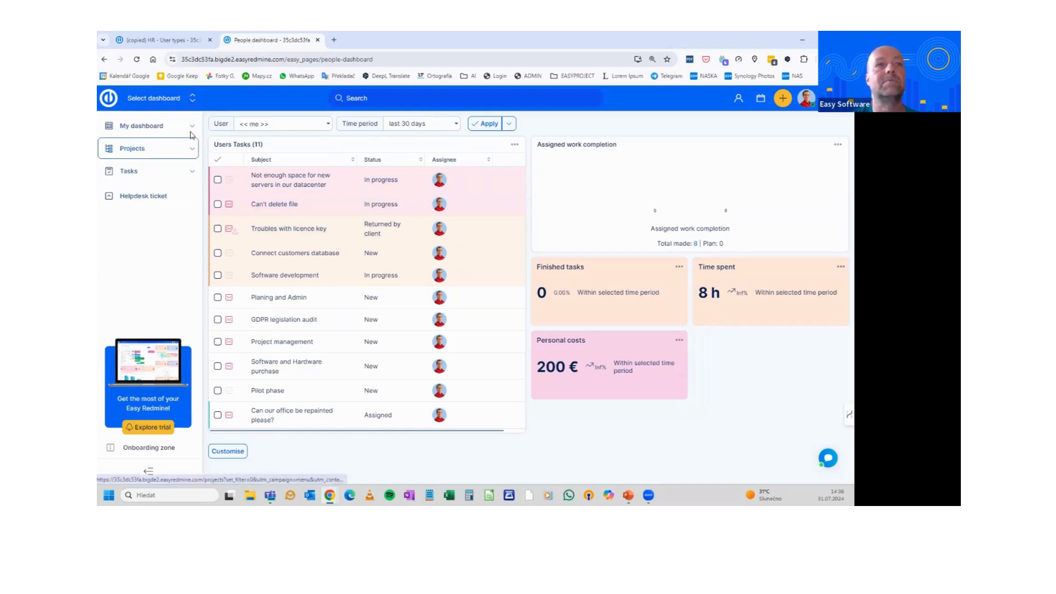
pyautogui.moveTo(384, 59); pyautogui.dragTo(285, 56)
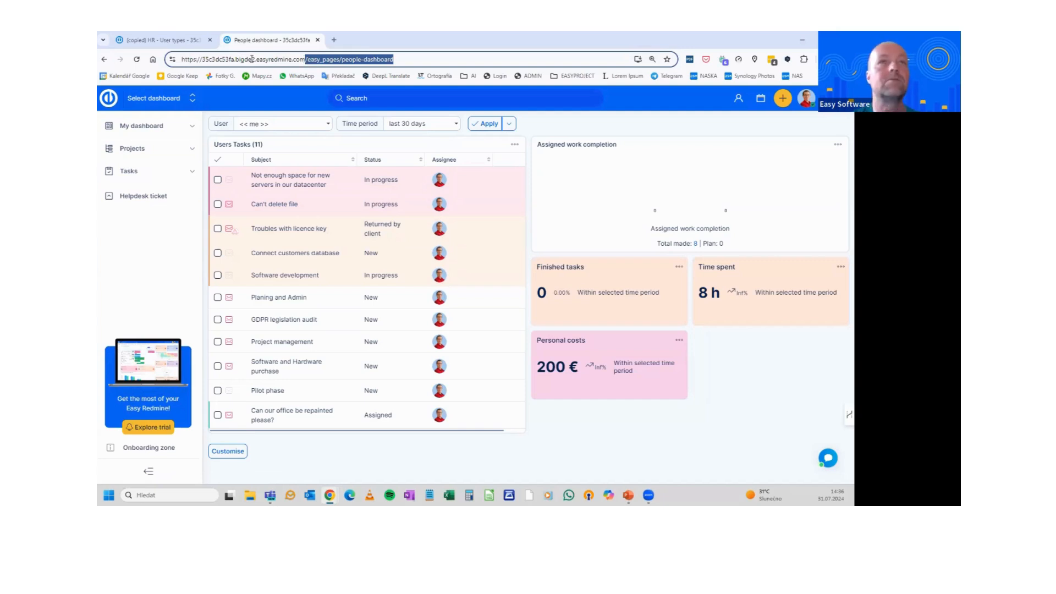
pyautogui.click(177, 45)
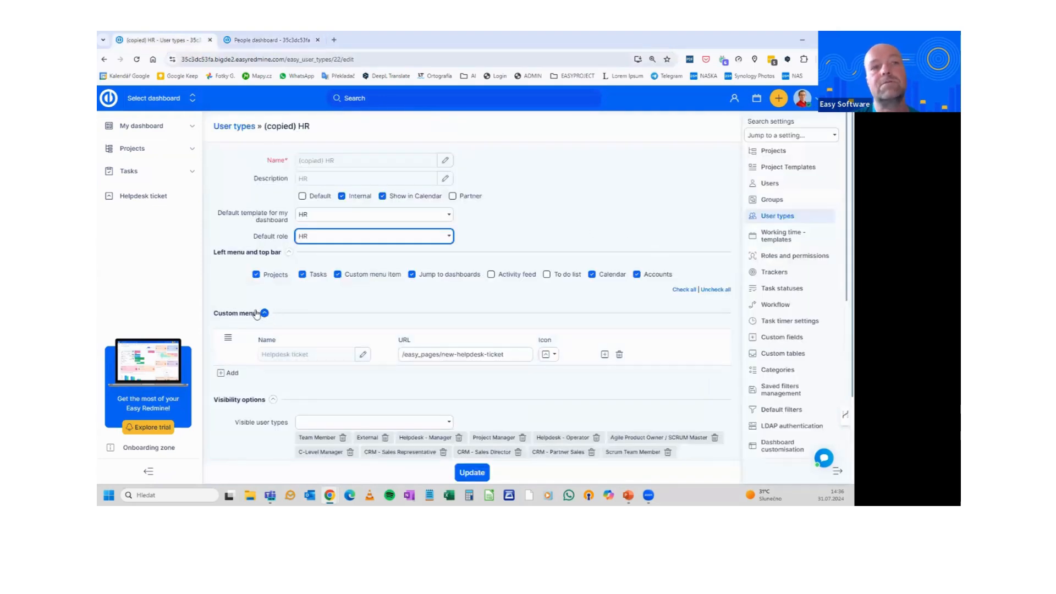
# Add a 'People dashboard' menu item with an icon linking to /easy_pages/people-dashboard, save, and reopen (copied) HR
pyautogui.click(224, 373)
pyautogui.click(406, 388)
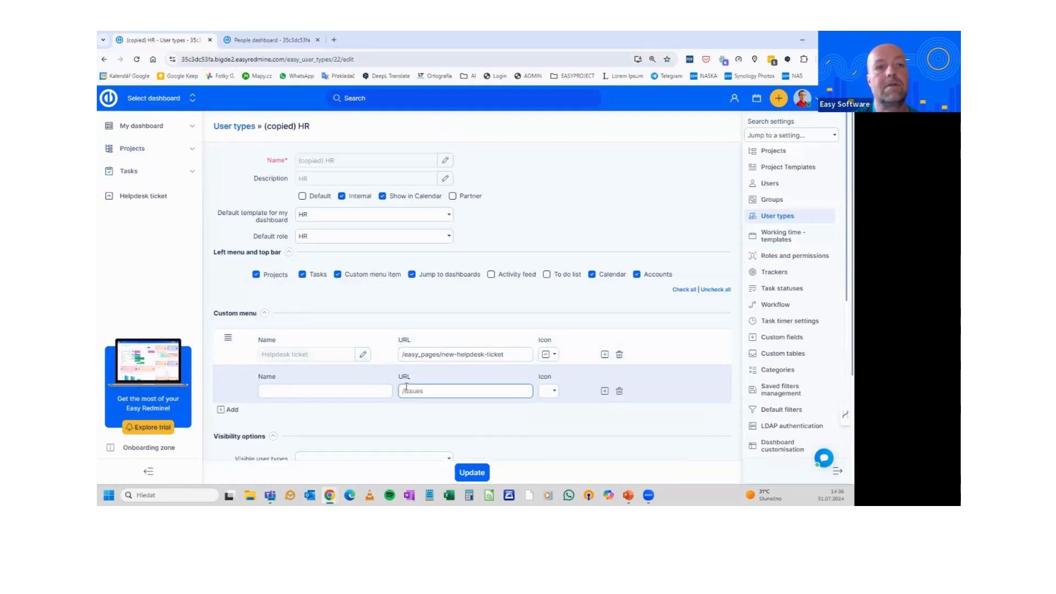
pyautogui.write('/easy_pages/people-dashboard')
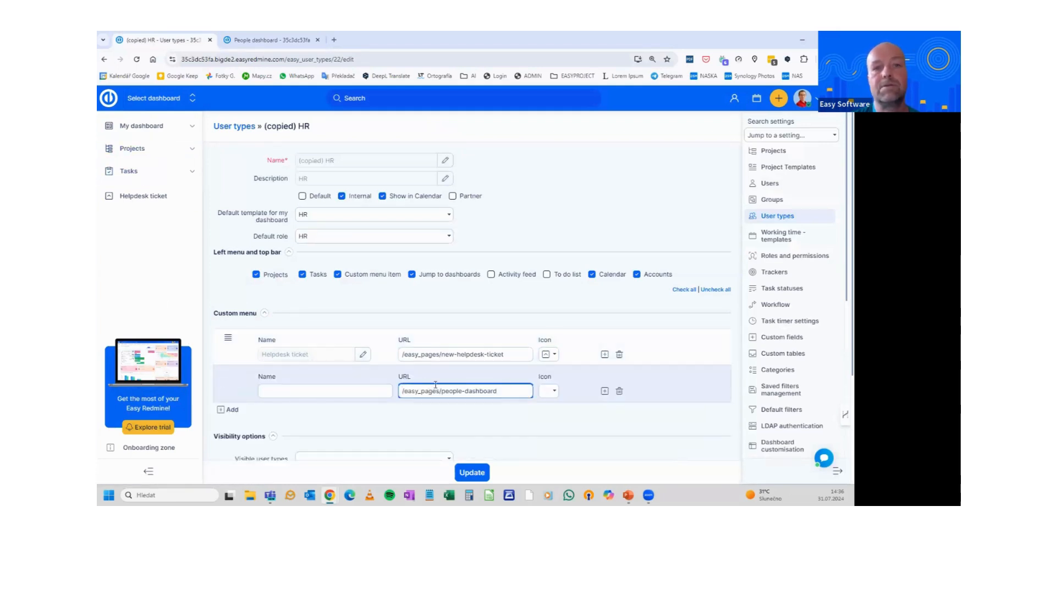
pyautogui.click(549, 391)
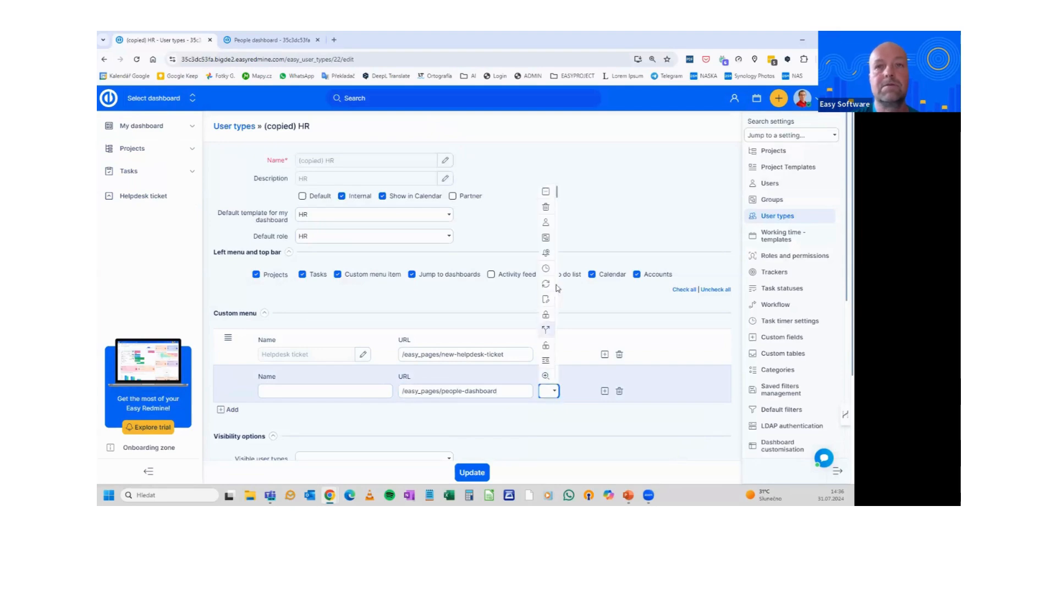
pyautogui.click(546, 238)
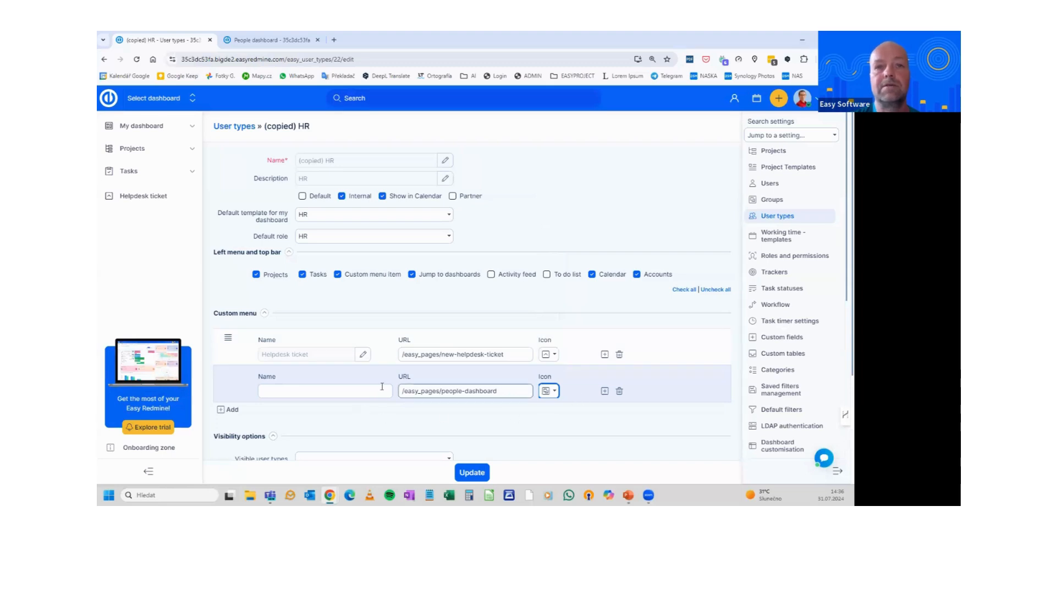
pyautogui.click(323, 391)
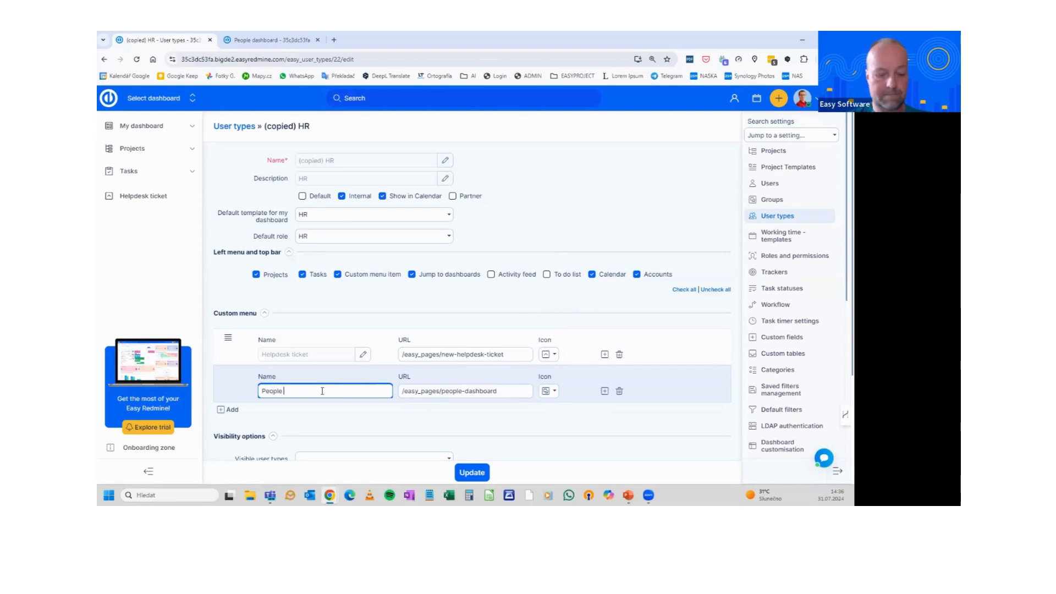
pyautogui.write('People dashboard')
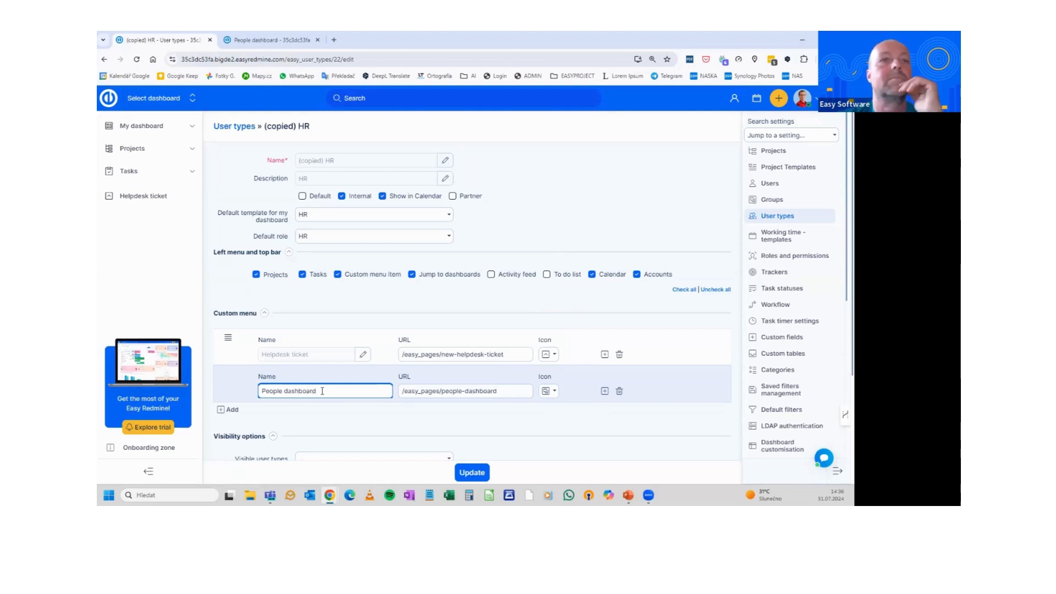
pyautogui.click(472, 472)
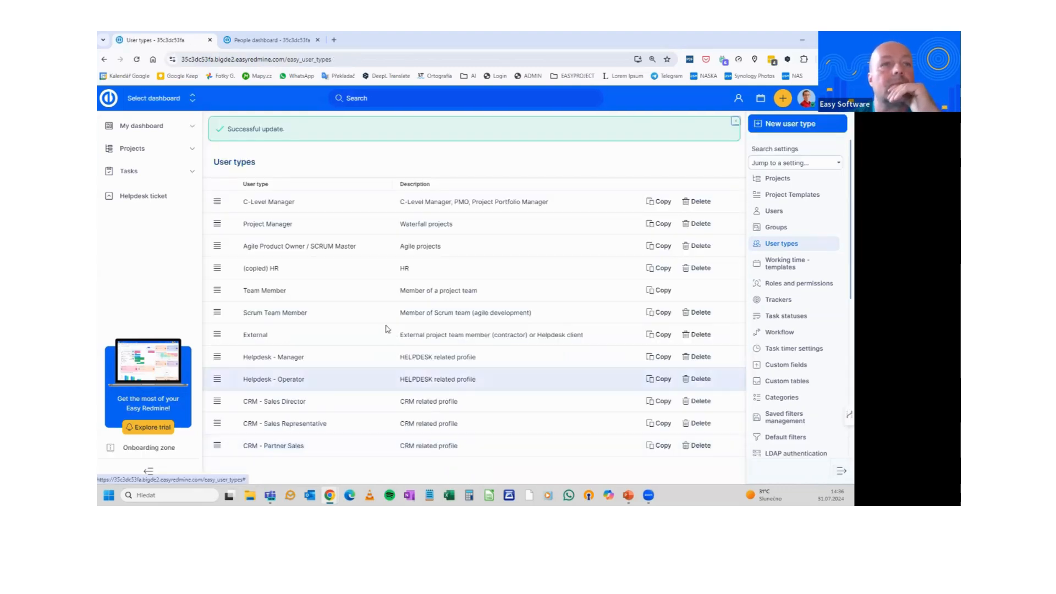
pyautogui.click(272, 270)
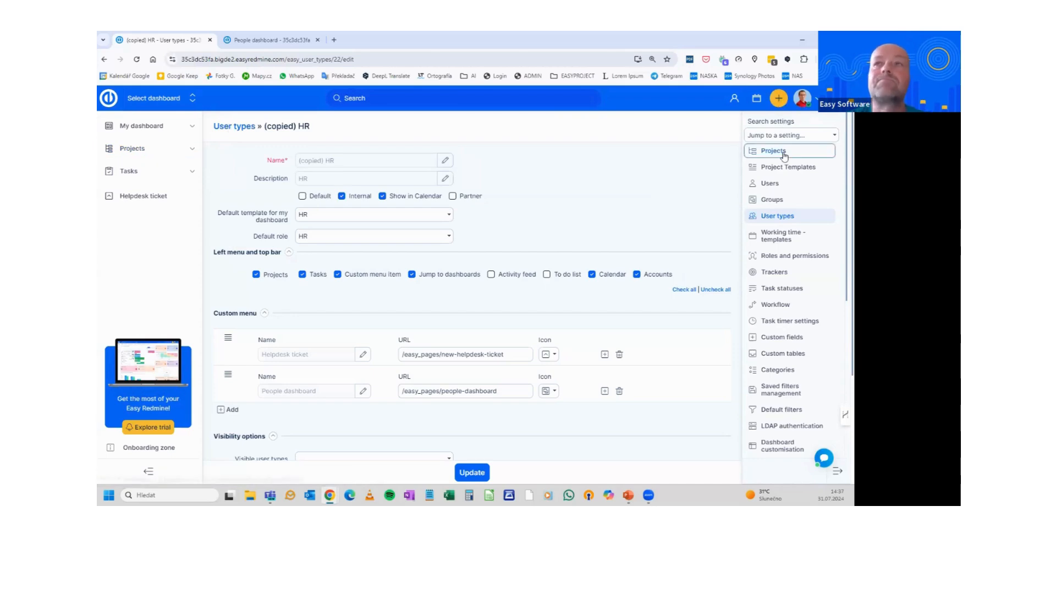
# Start a new user and enter the login, first and last name, and a sample e-mail address
pyautogui.click(768, 187)
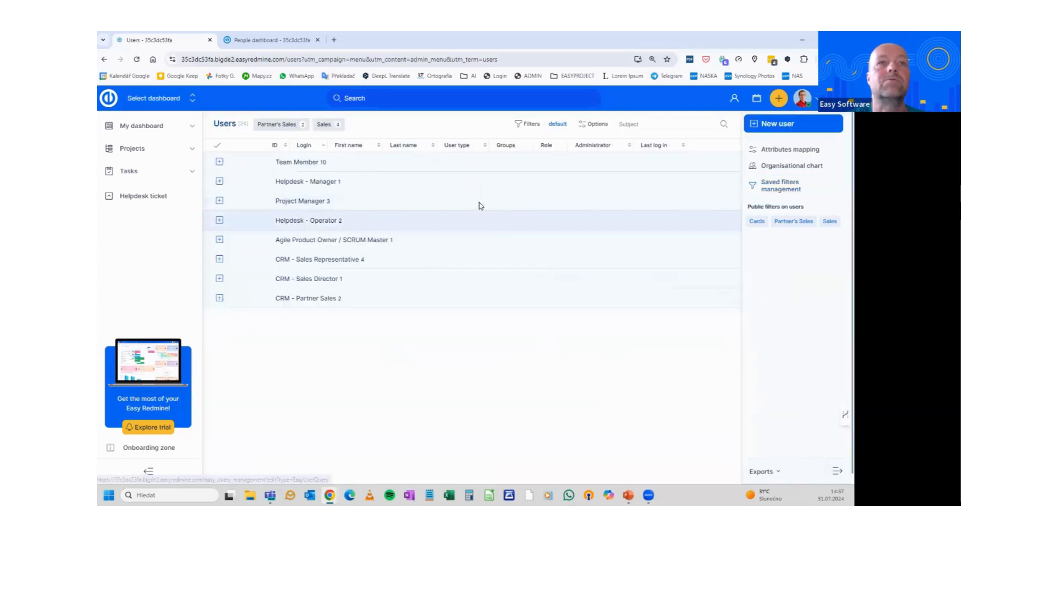
pyautogui.click(782, 126)
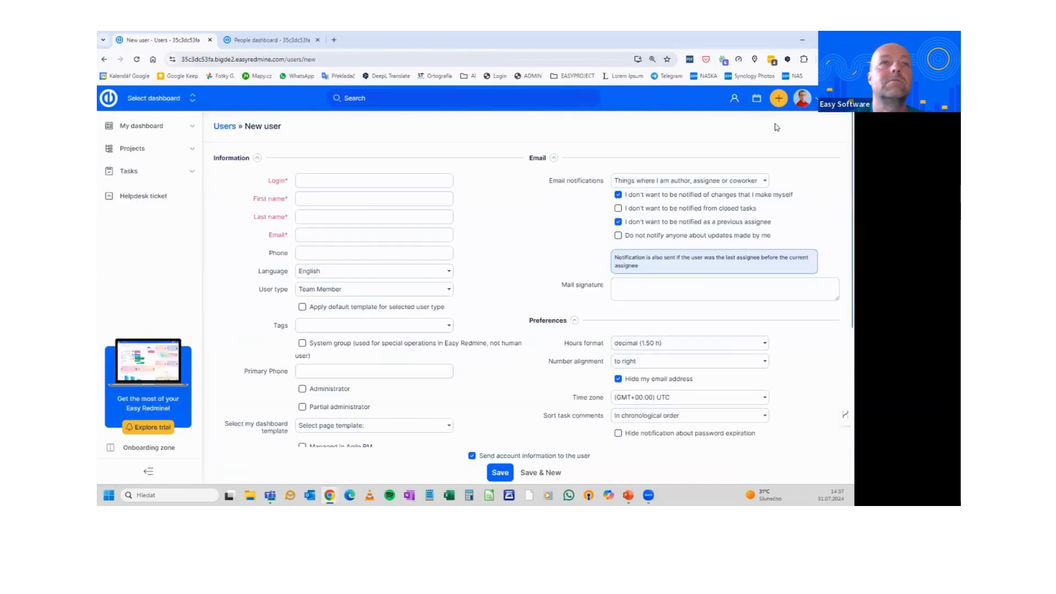
pyautogui.click(307, 180)
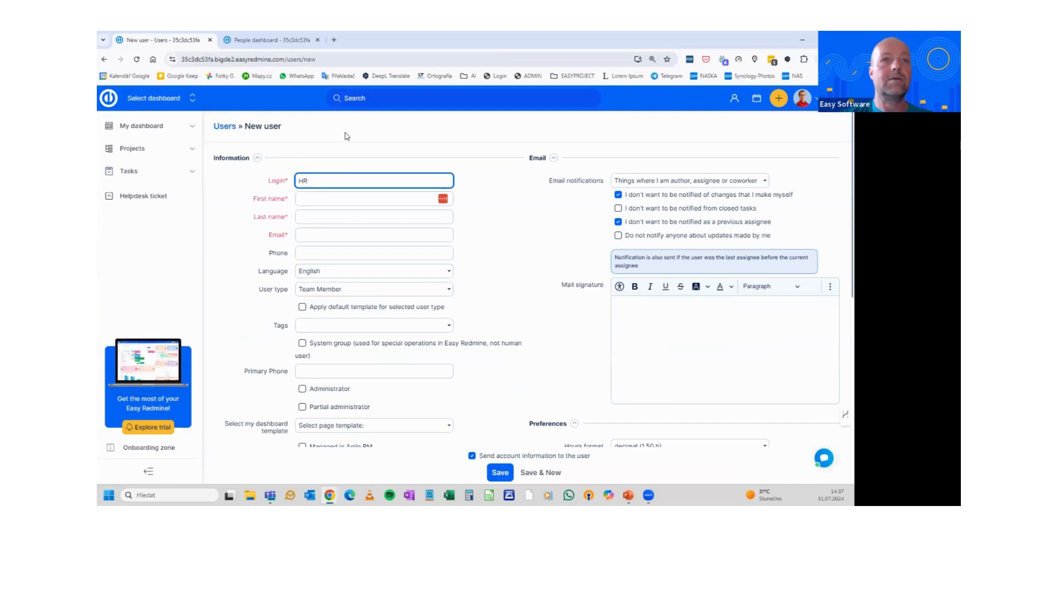
pyautogui.click(328, 202)
pyautogui.write('HR')
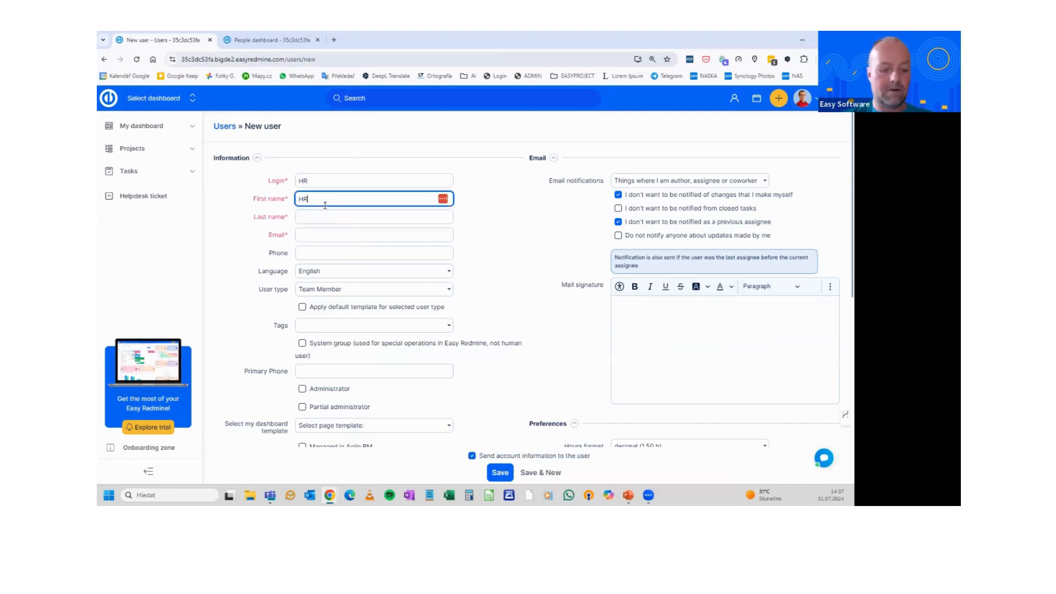
pyautogui.press('Tab')
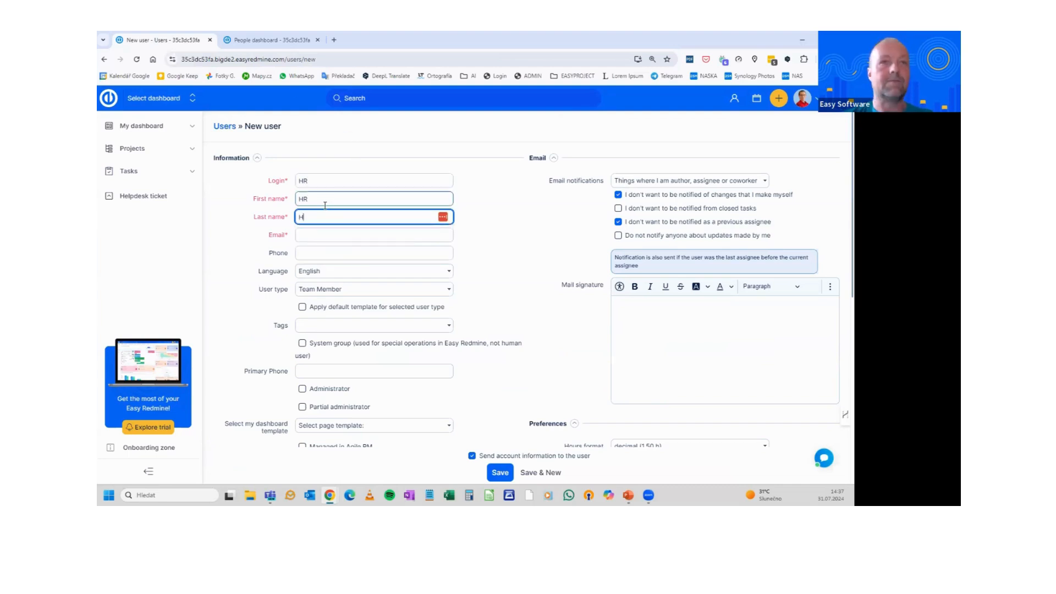
pyautogui.click(325, 232)
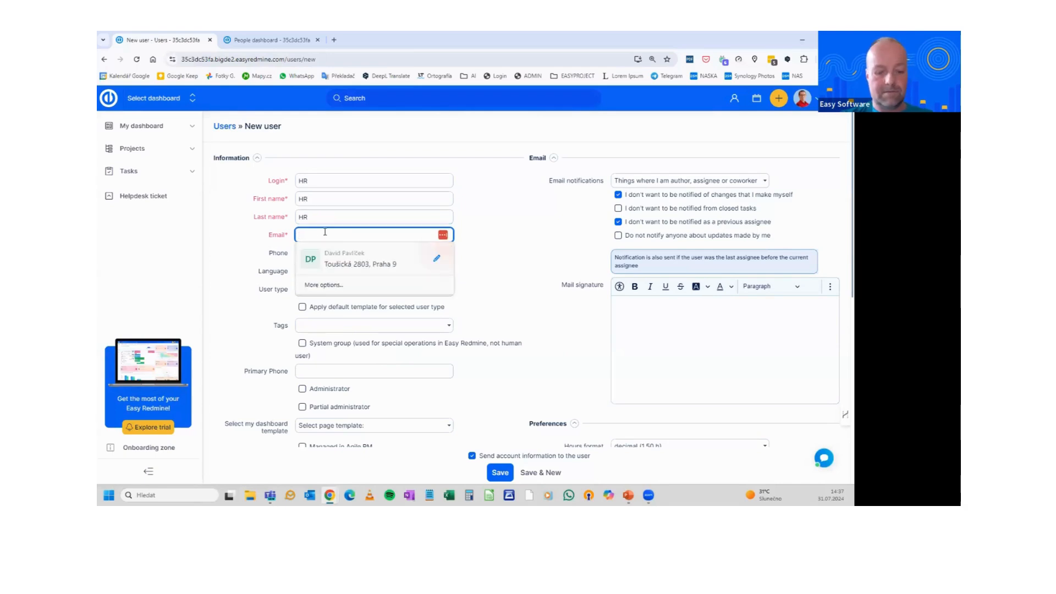
pyautogui.write('hrguy@somethin')
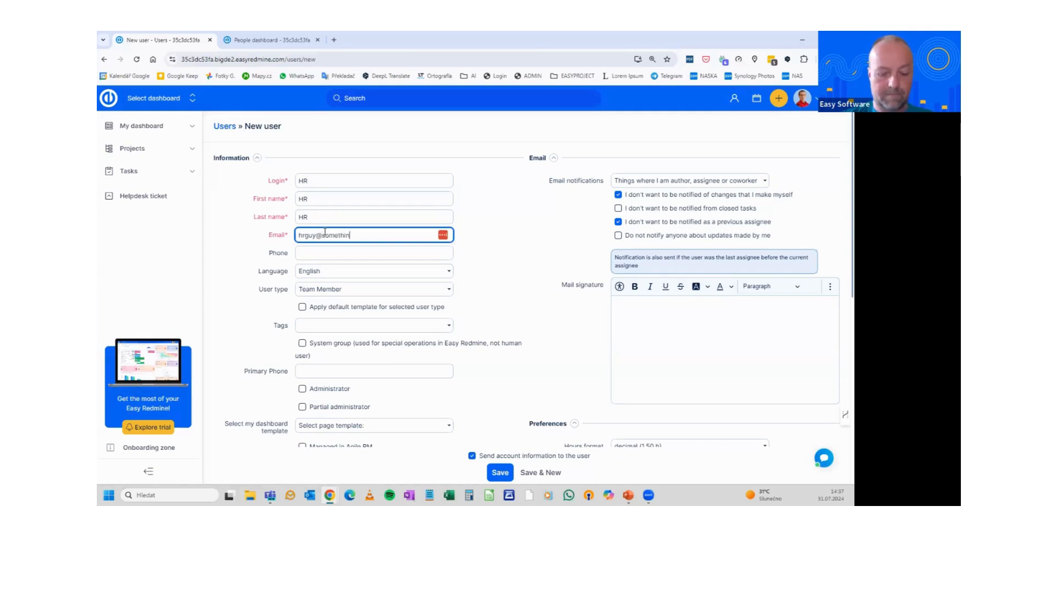
pyautogui.write('g.com')
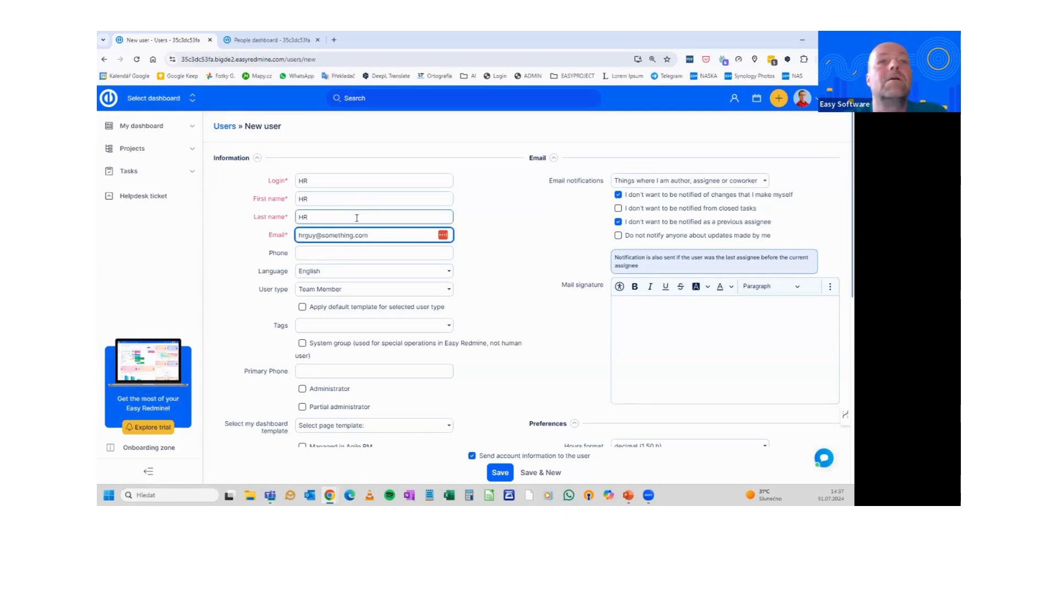
pyautogui.scroll(-2, 358, 220)
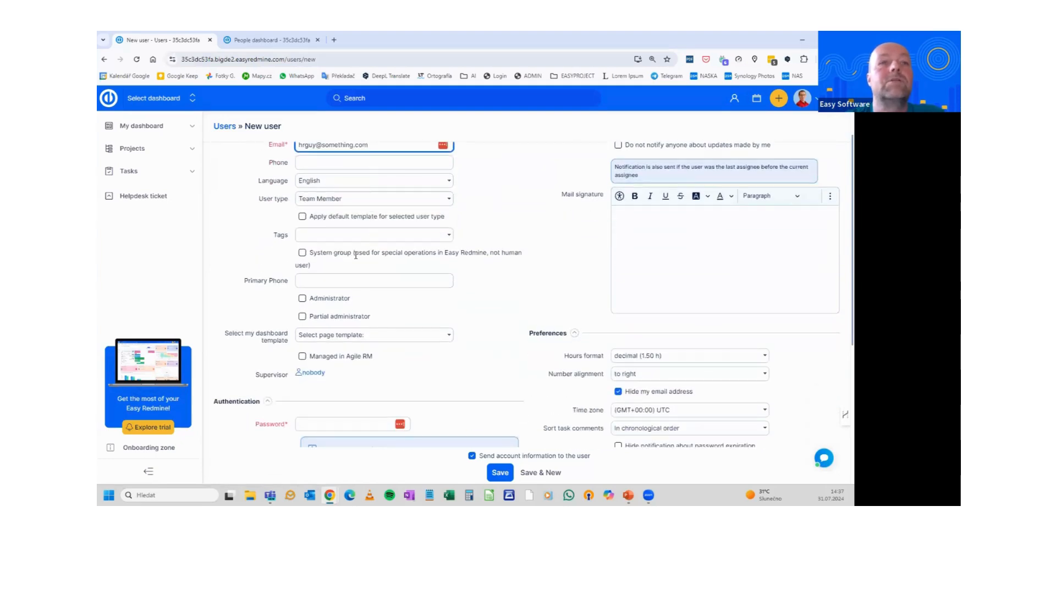
pyautogui.scroll(2, 382, 230)
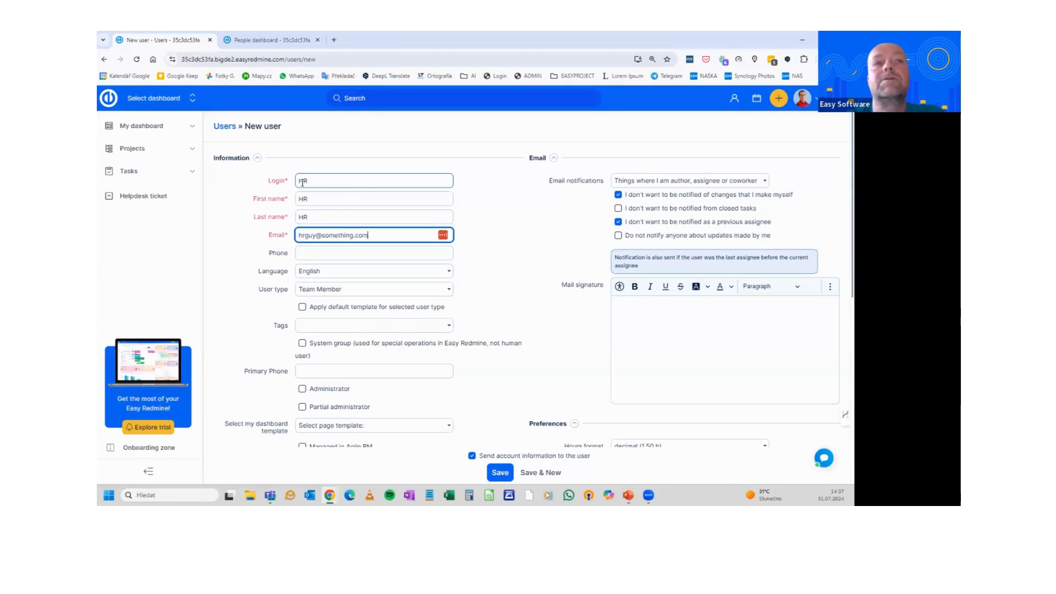
pyautogui.scroll(-4, 310, 203)
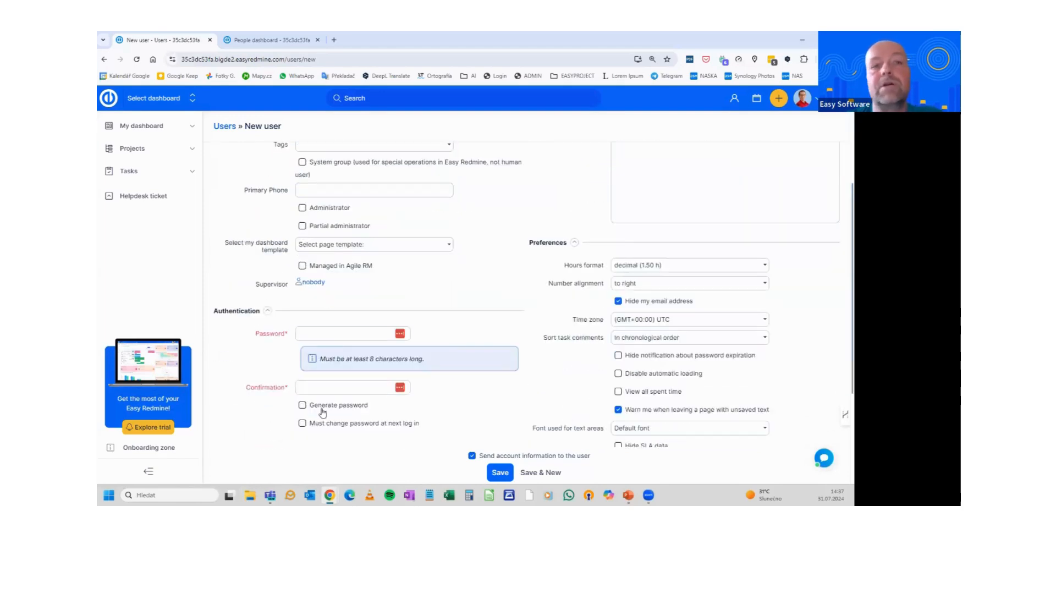
# Set the account password manually and confirm it, with no generated password or forced change
pyautogui.click(303, 332)
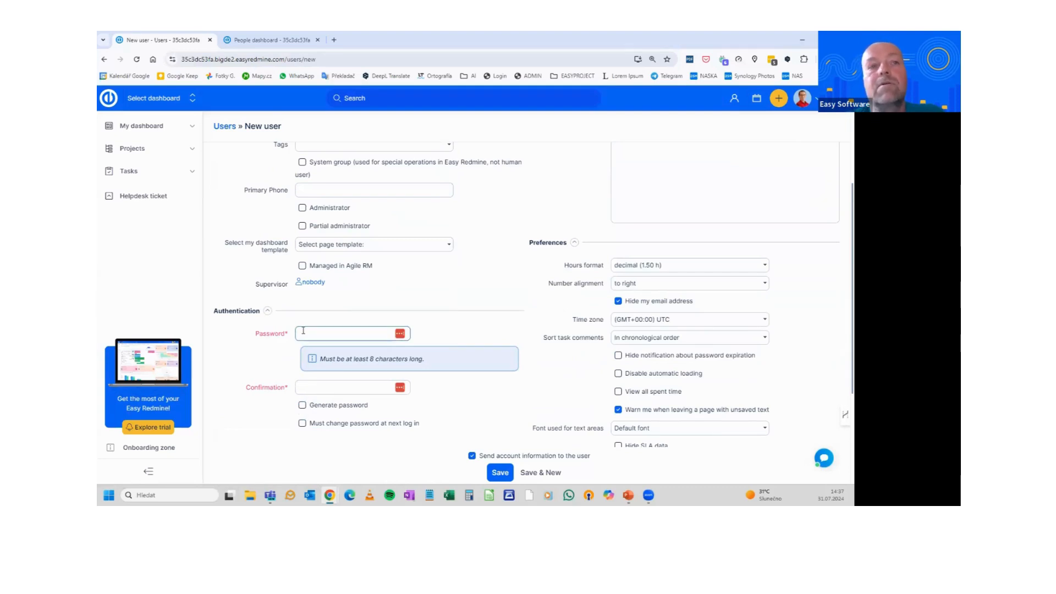
pyautogui.click(302, 405)
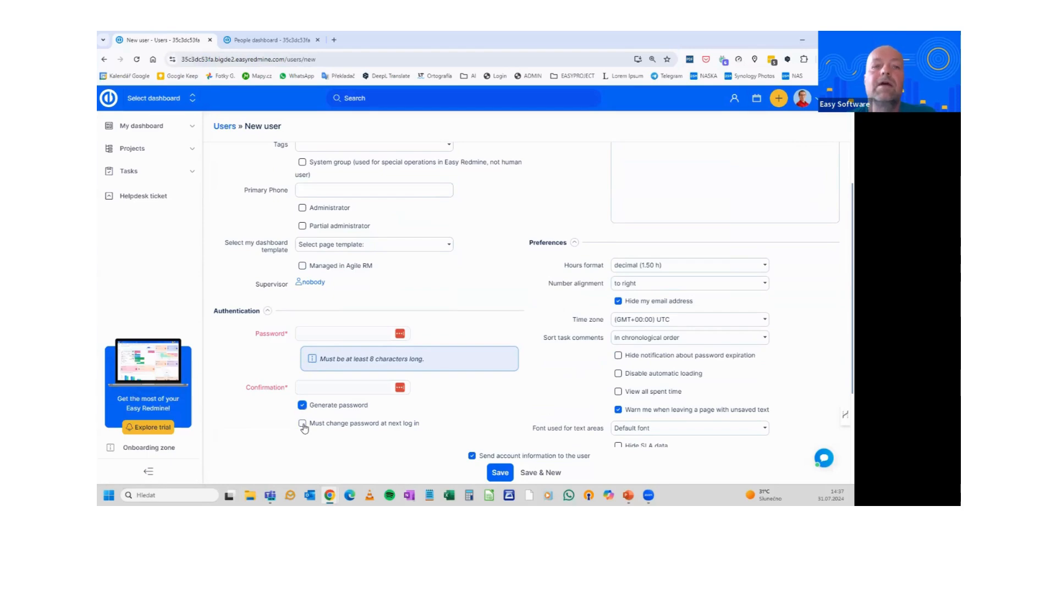
pyautogui.click(302, 424)
pyautogui.click(302, 423)
pyautogui.click(302, 406)
pyautogui.click(315, 332)
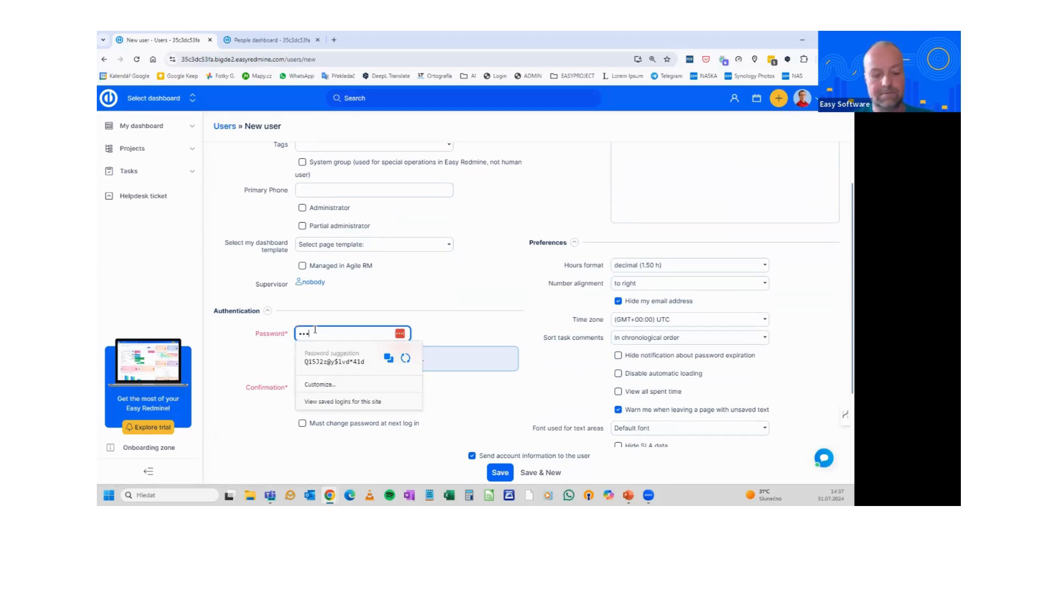
pyautogui.write('••••••••')
pyautogui.press('Tab')
pyautogui.write('••')
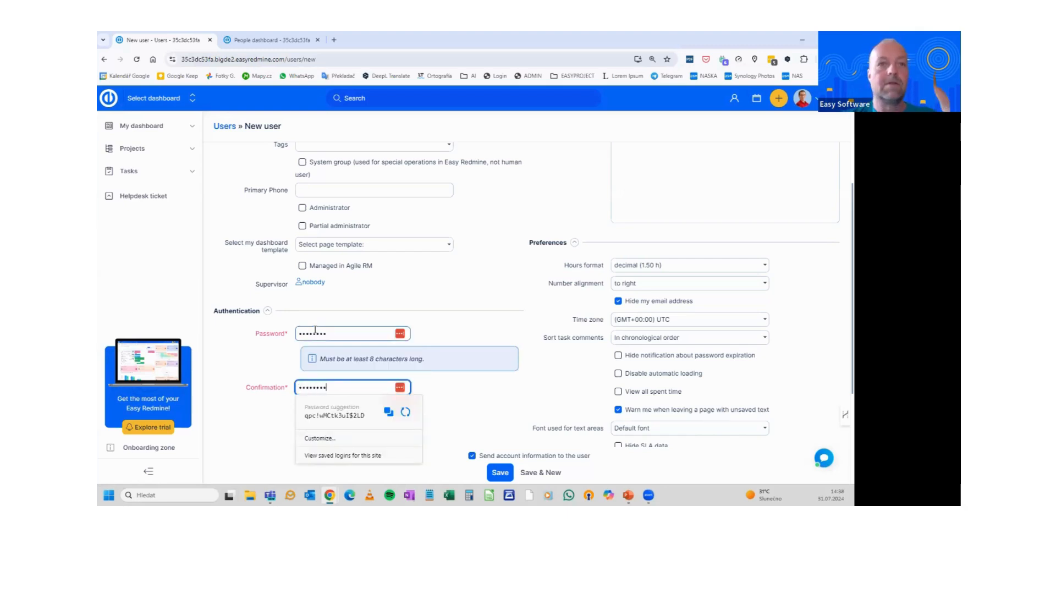
pyautogui.click(488, 295)
pyautogui.scroll(3, 488, 295)
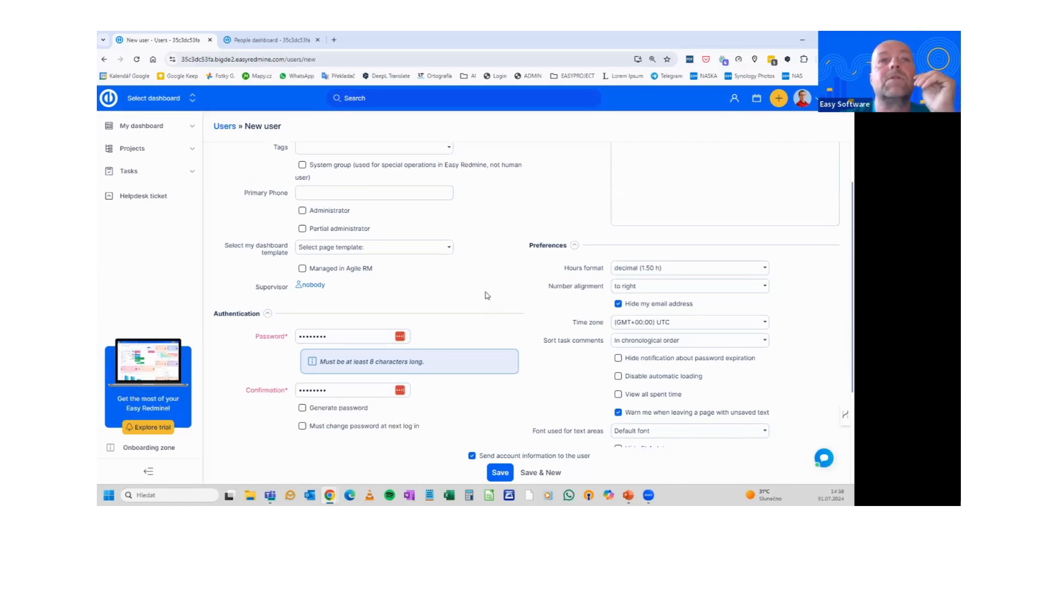
pyautogui.click(400, 197)
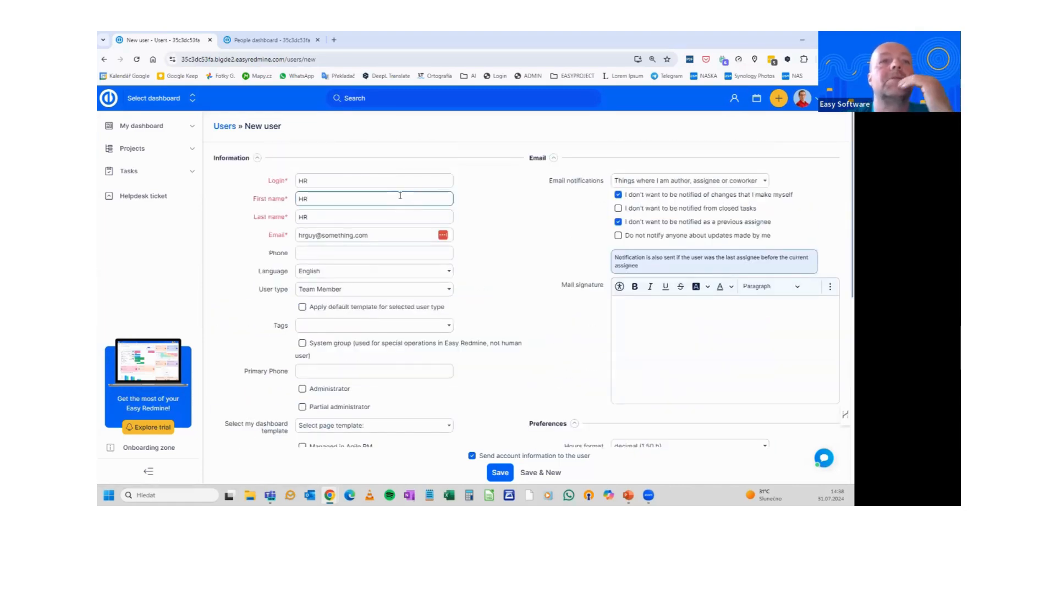
# Set the user type to (copied) HR and apply its default template, leaving the dashboard template unchosen
pyautogui.click(318, 292)
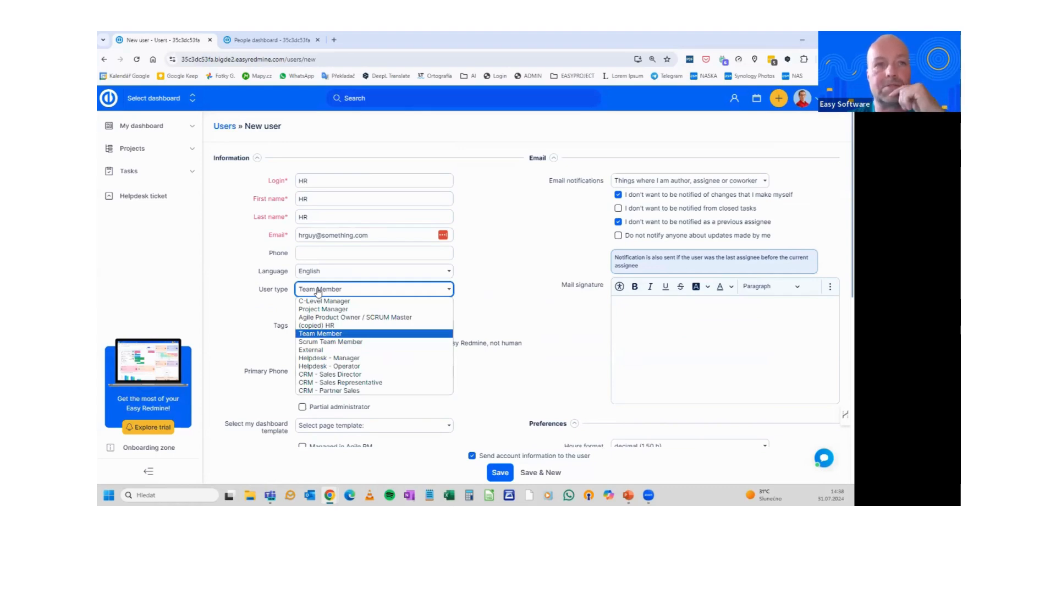
pyautogui.click(321, 325)
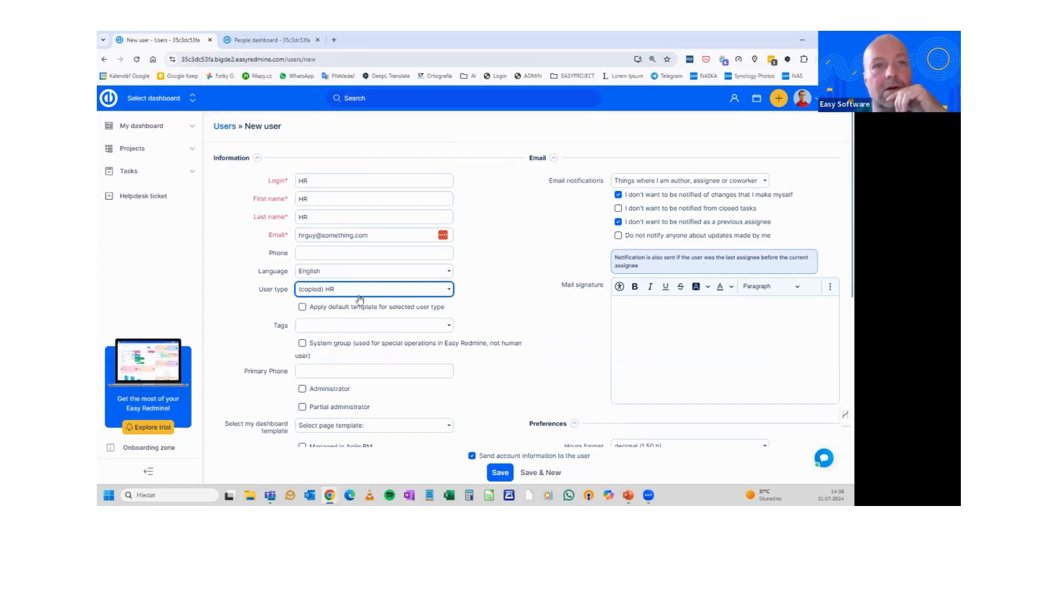
pyautogui.click(303, 308)
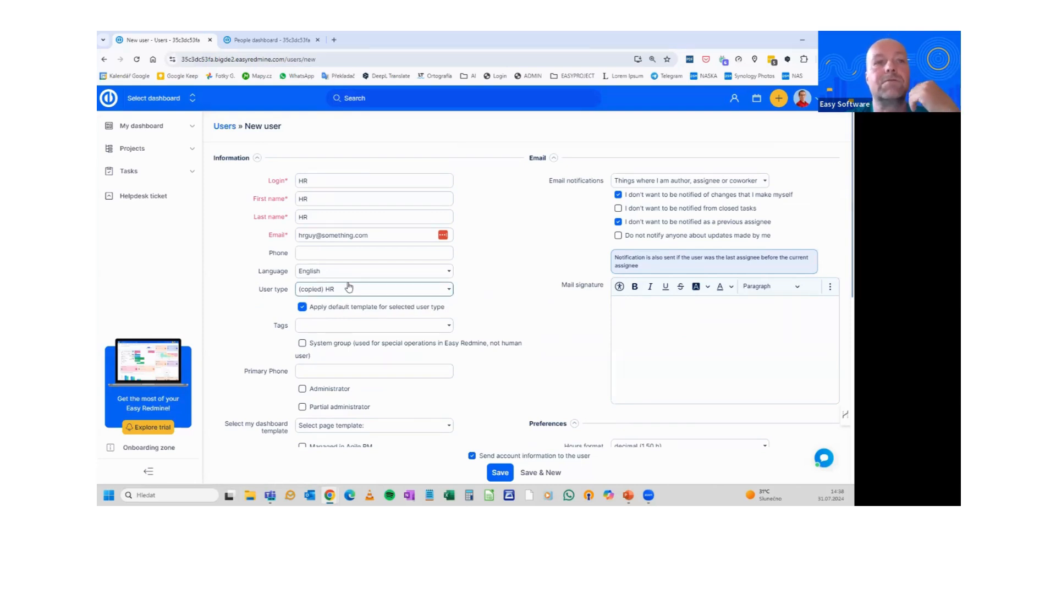
pyautogui.scroll(-2, 347, 288)
pyautogui.scroll(-3, 348, 287)
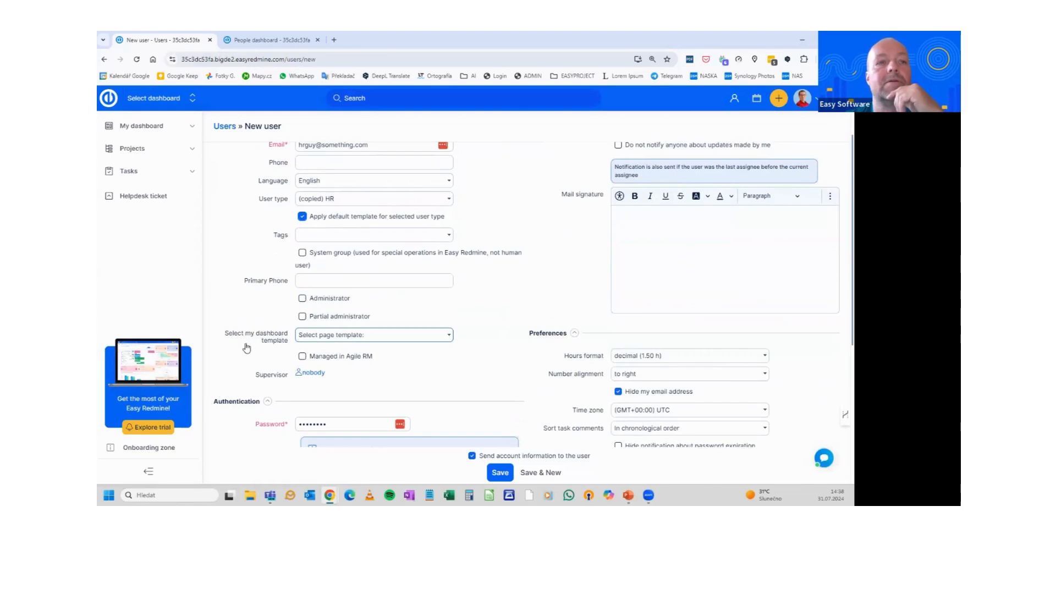
pyautogui.click(321, 339)
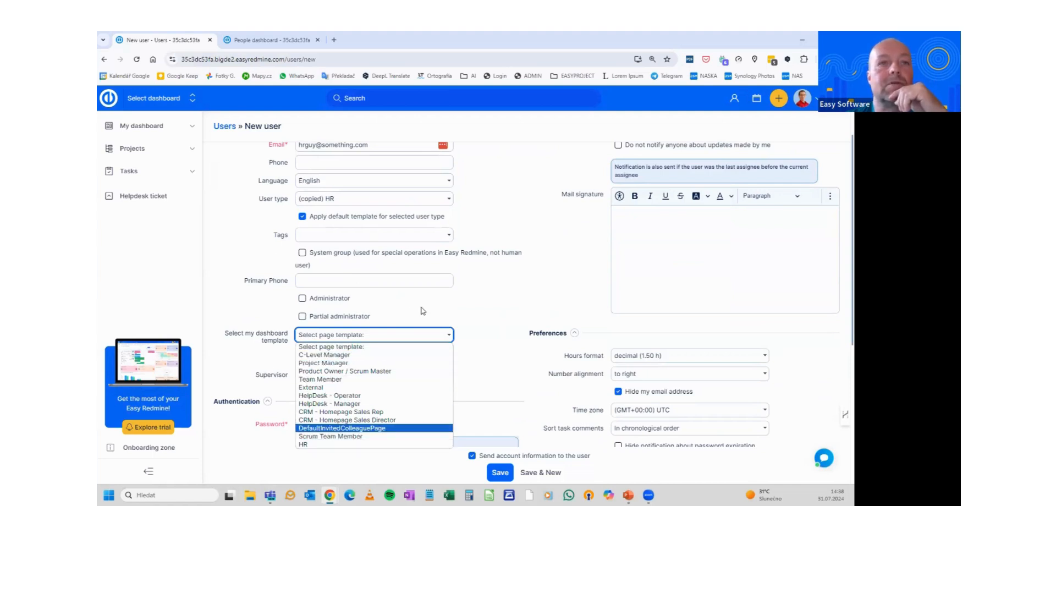
pyautogui.click(481, 295)
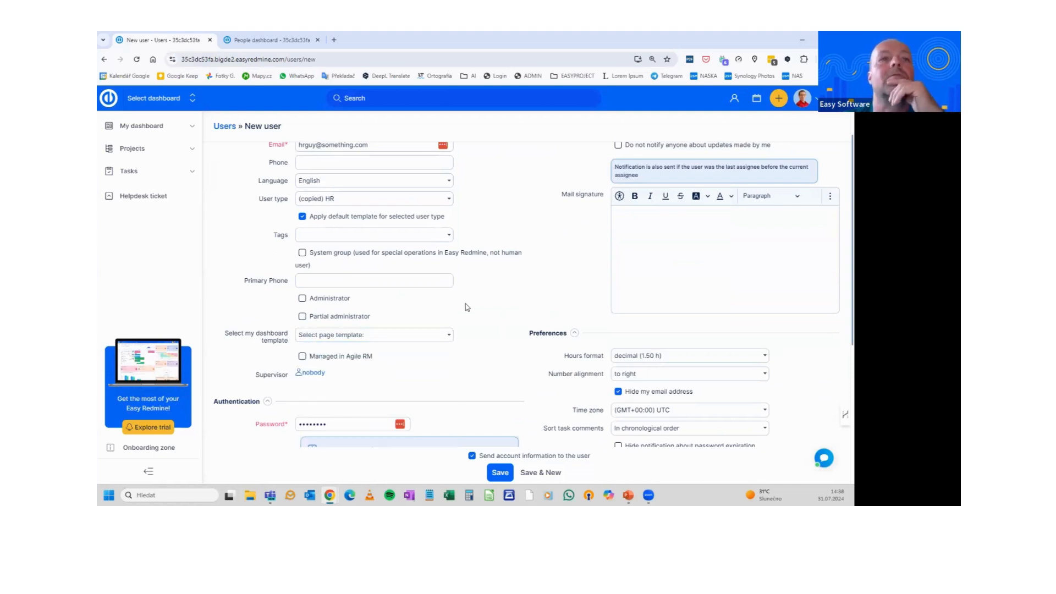
pyautogui.click(349, 286)
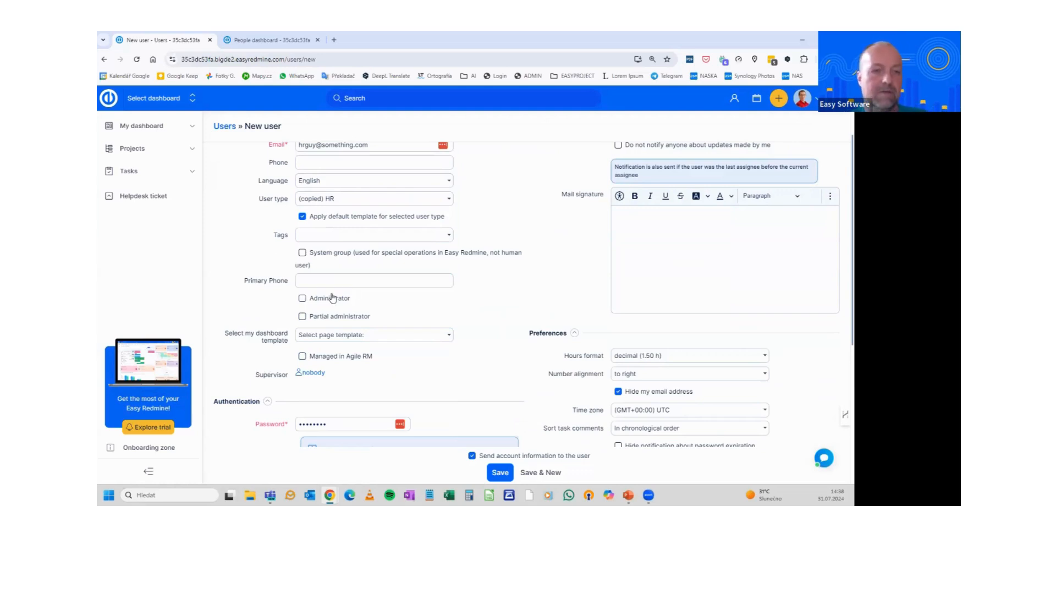
pyautogui.hotkey('alt', 'Tab')
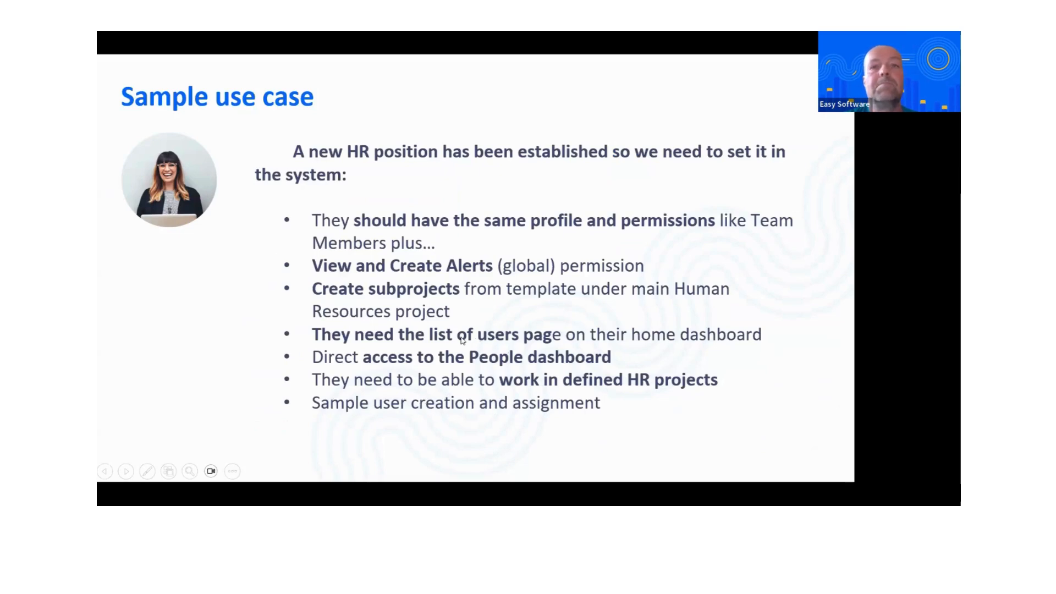
pyautogui.hotkey('alt', 'Tab')
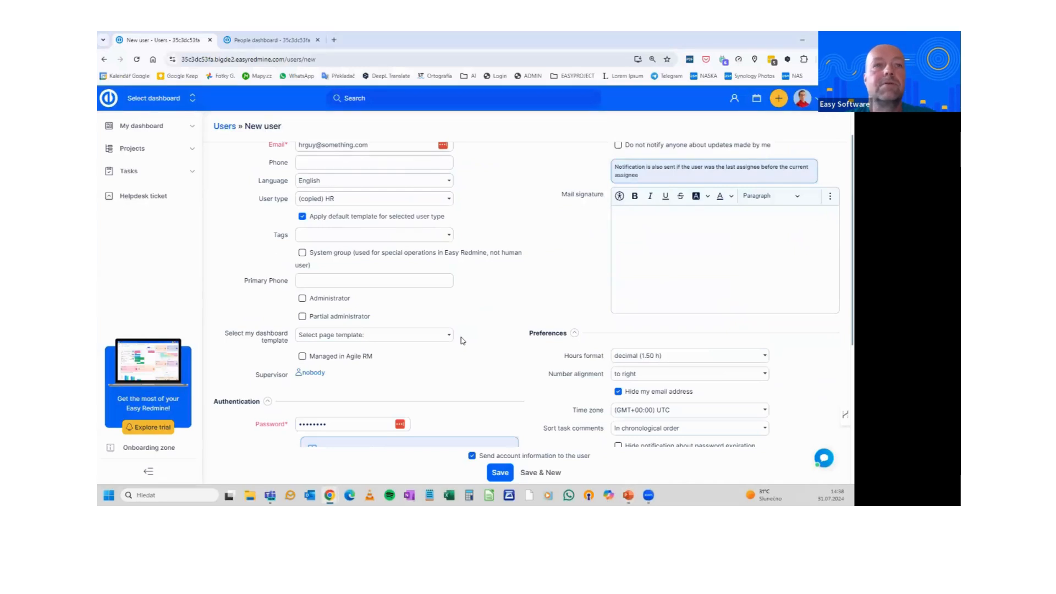
pyautogui.scroll(1, 441, 312)
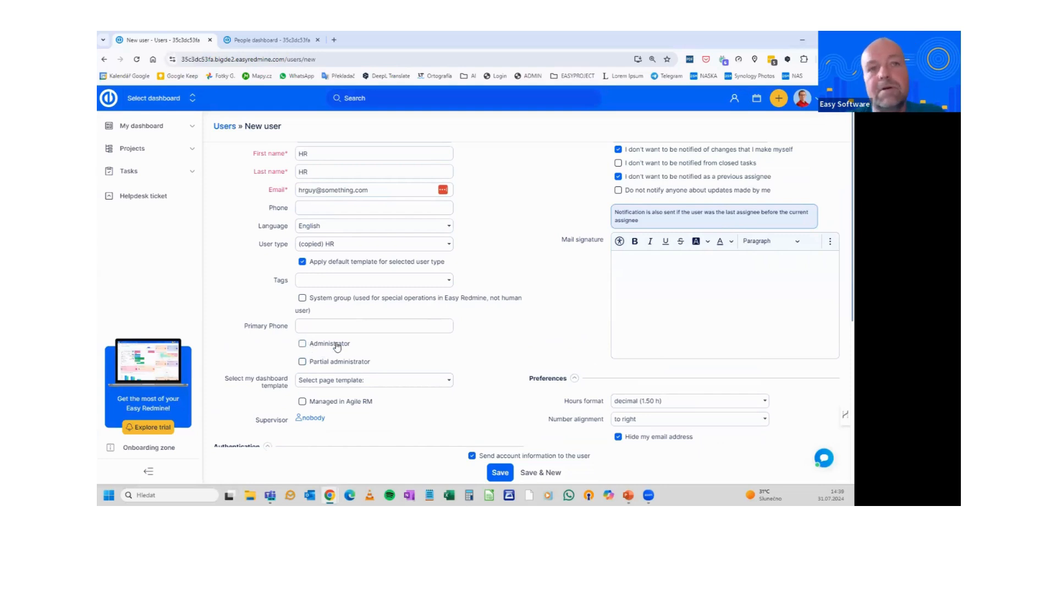
# Tick Partial administrator with access to Groups and Users, then save the new HR user
pyautogui.click(302, 362)
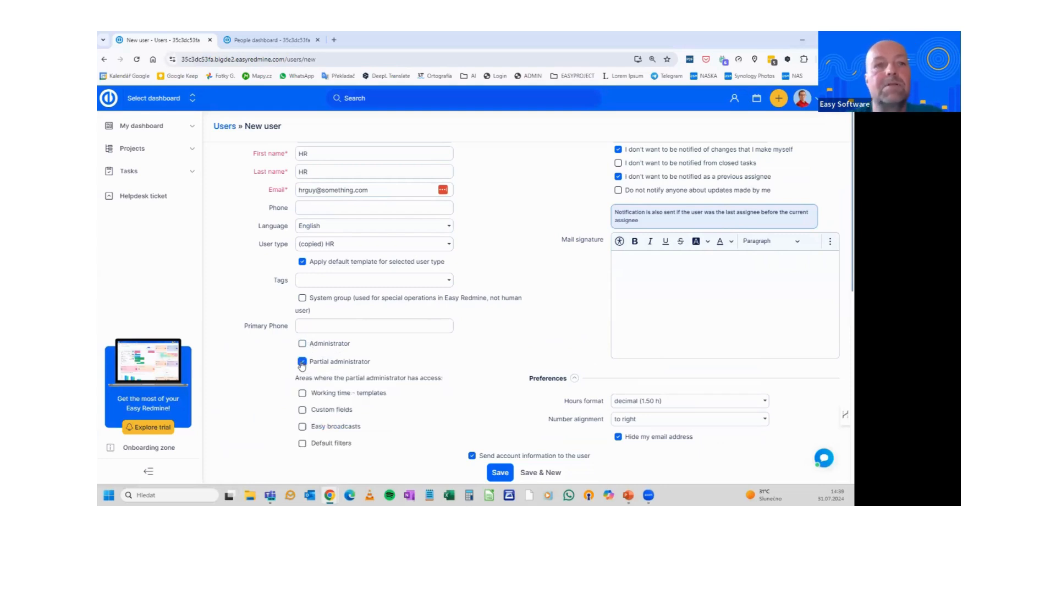
pyautogui.scroll(-2, 322, 355)
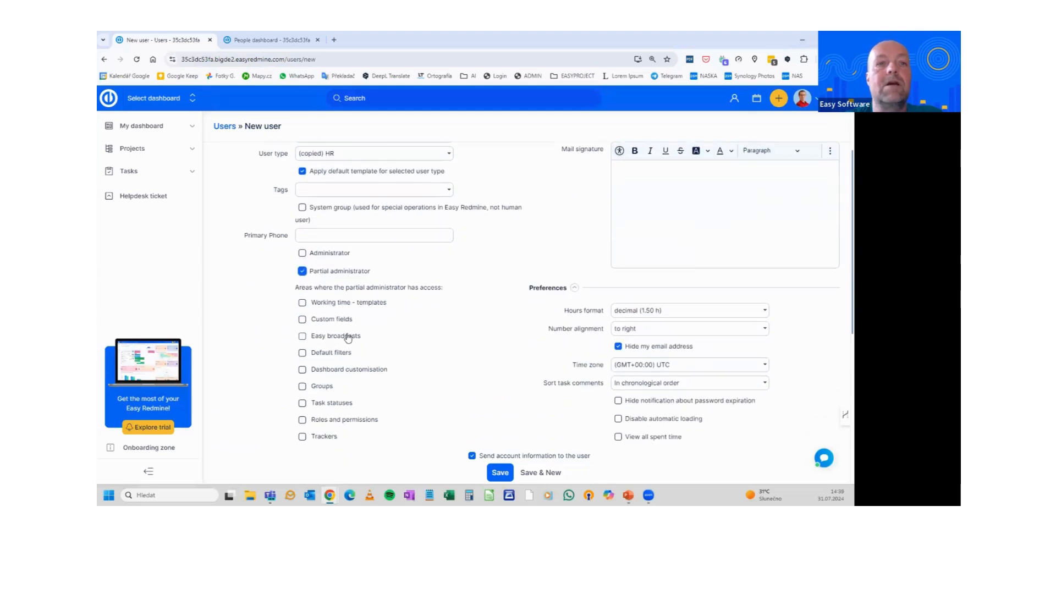
pyautogui.scroll(-1, 356, 302)
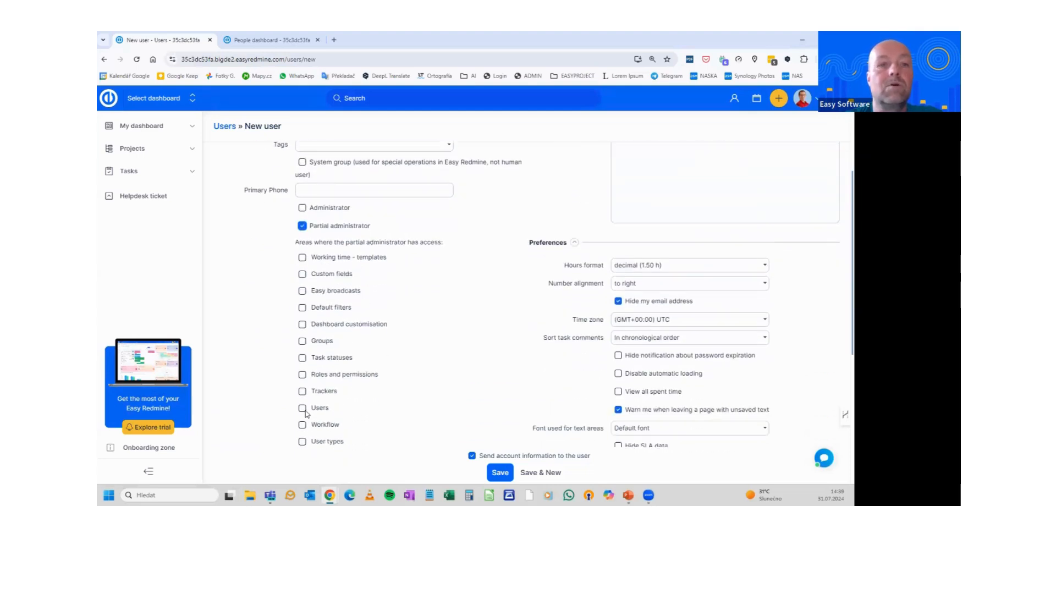
pyautogui.click(302, 408)
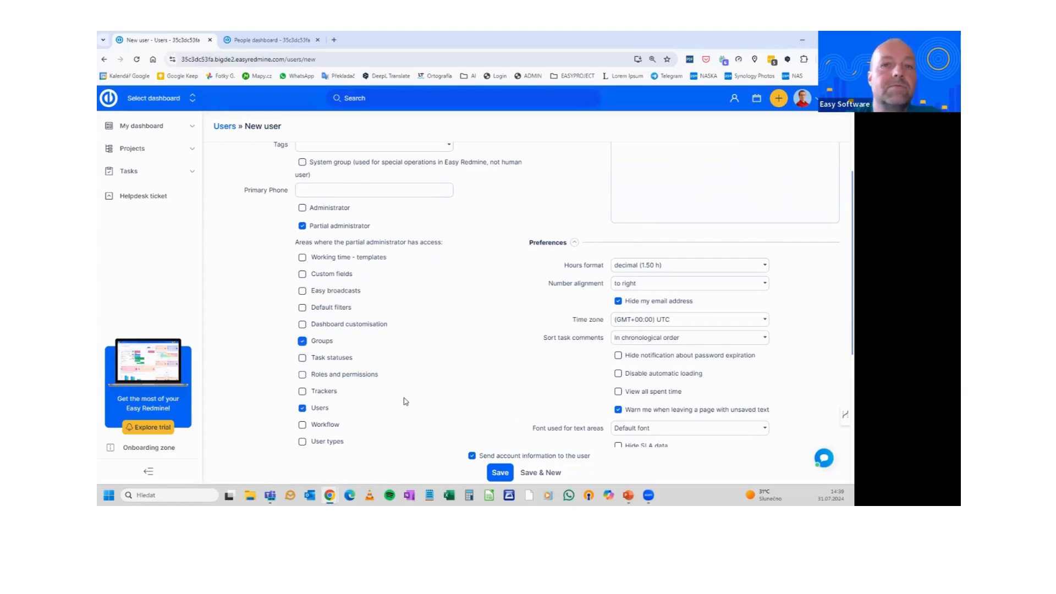
pyautogui.scroll(4, 410, 399)
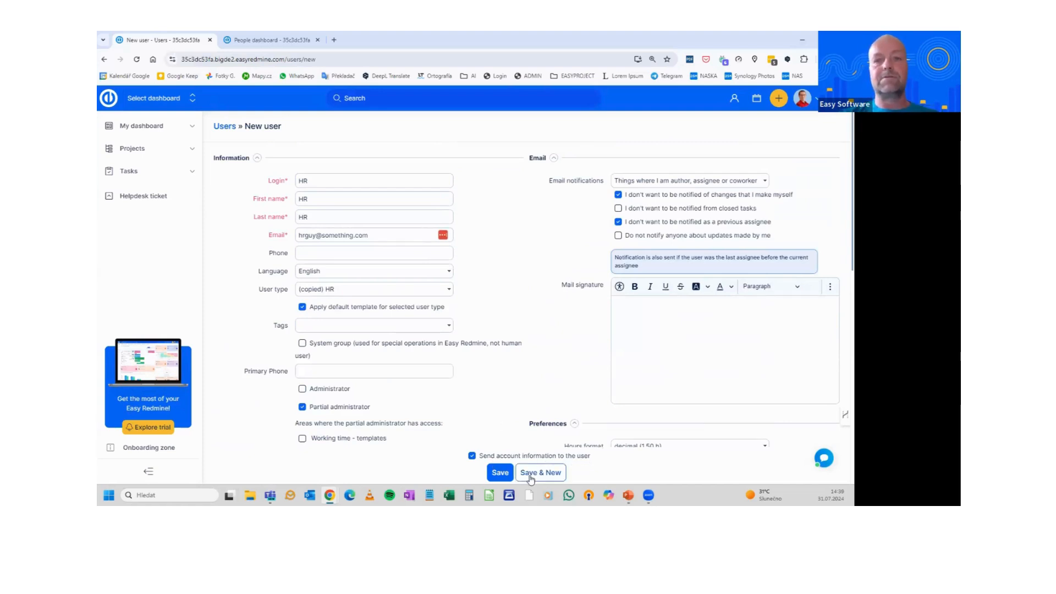
pyautogui.click(502, 473)
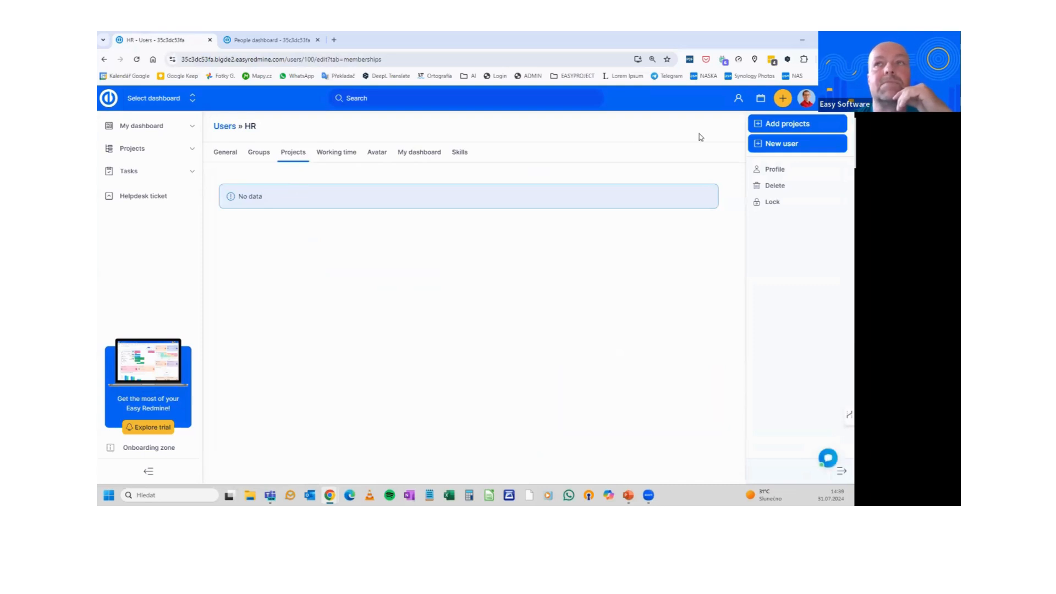
# Add the user to the Human Resources project with the HR role and save
pyautogui.click(784, 127)
pyautogui.scroll(-10, 390, 306)
pyautogui.scroll(-5, 390, 307)
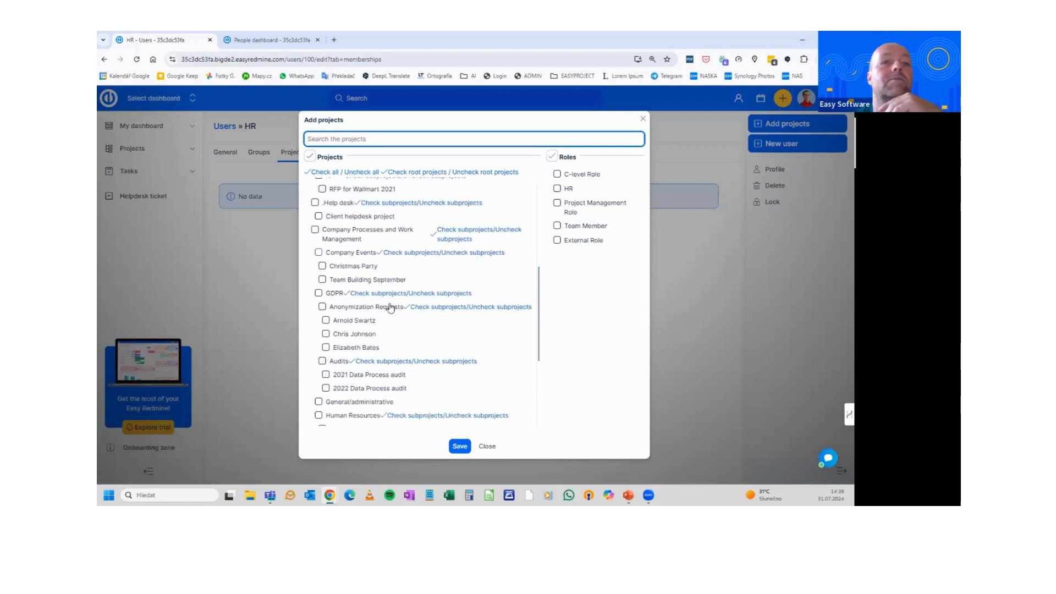
pyautogui.click(318, 325)
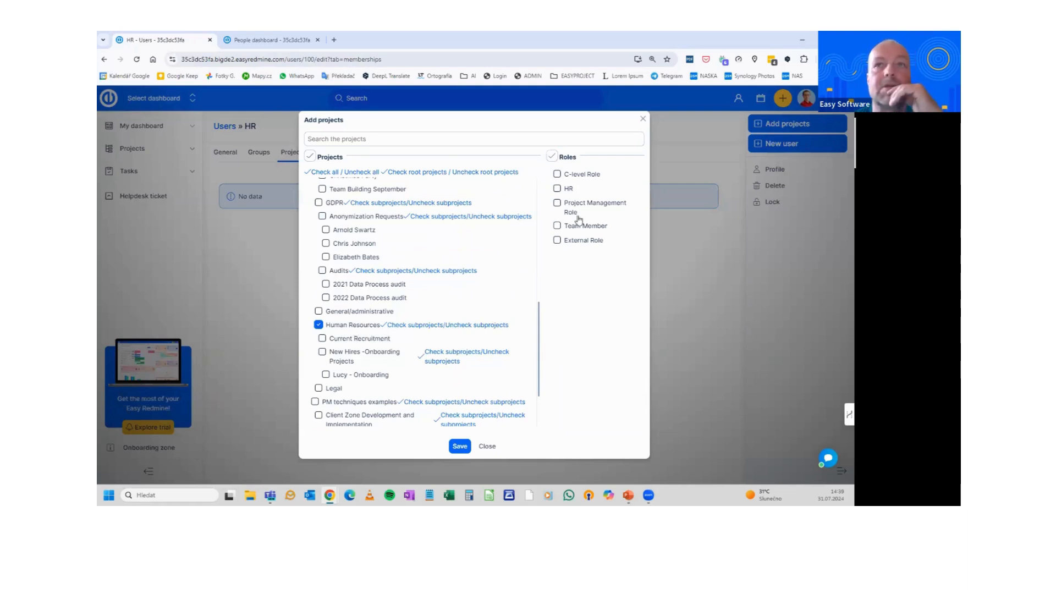
pyautogui.click(557, 188)
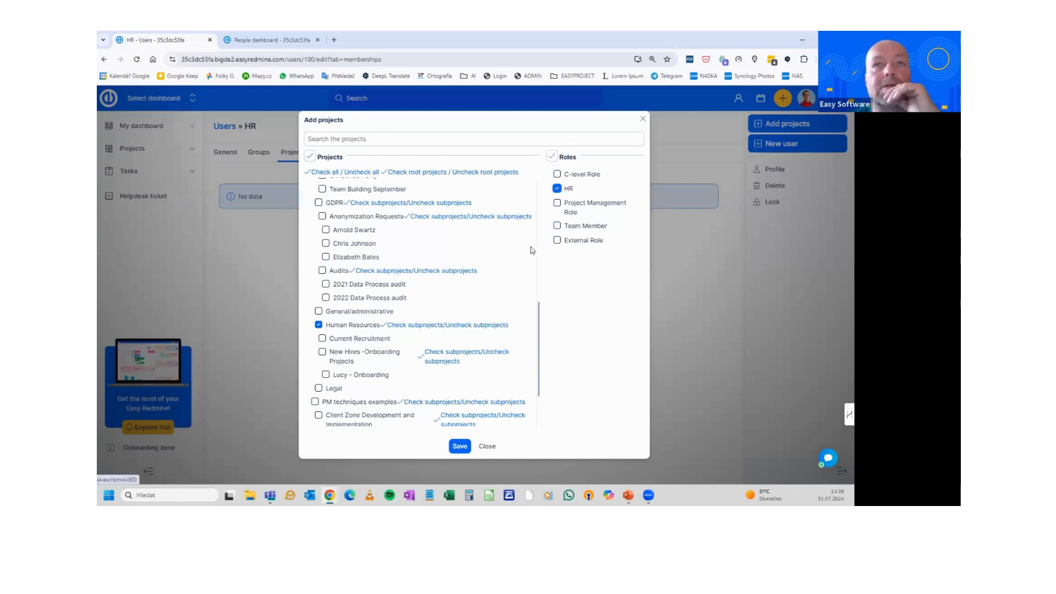
pyautogui.click(463, 451)
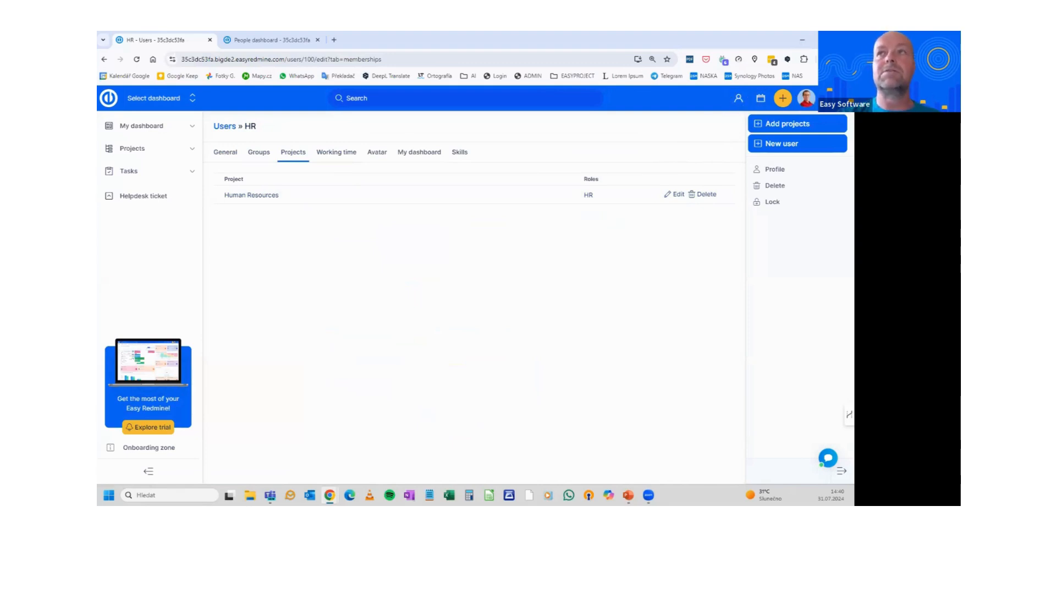
# Open a Chrome incognito window and load the site's login page using the copied base address
pyautogui.click(814, 59)
pyautogui.click(742, 103)
pyautogui.moveTo(332, 36); pyautogui.dragTo(380, 106)
pyautogui.click(297, 59)
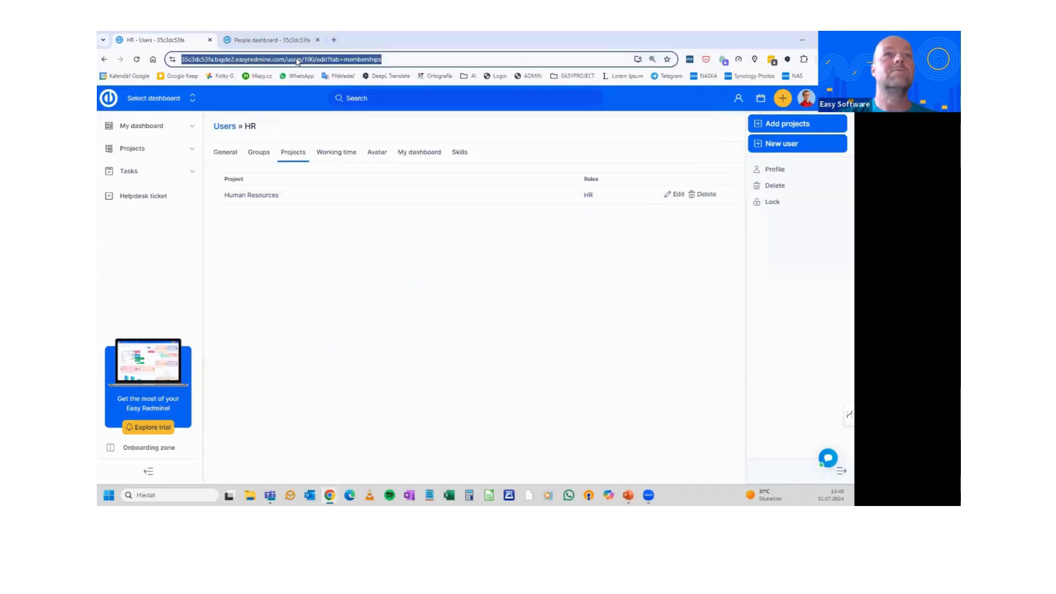
pyautogui.click(289, 60)
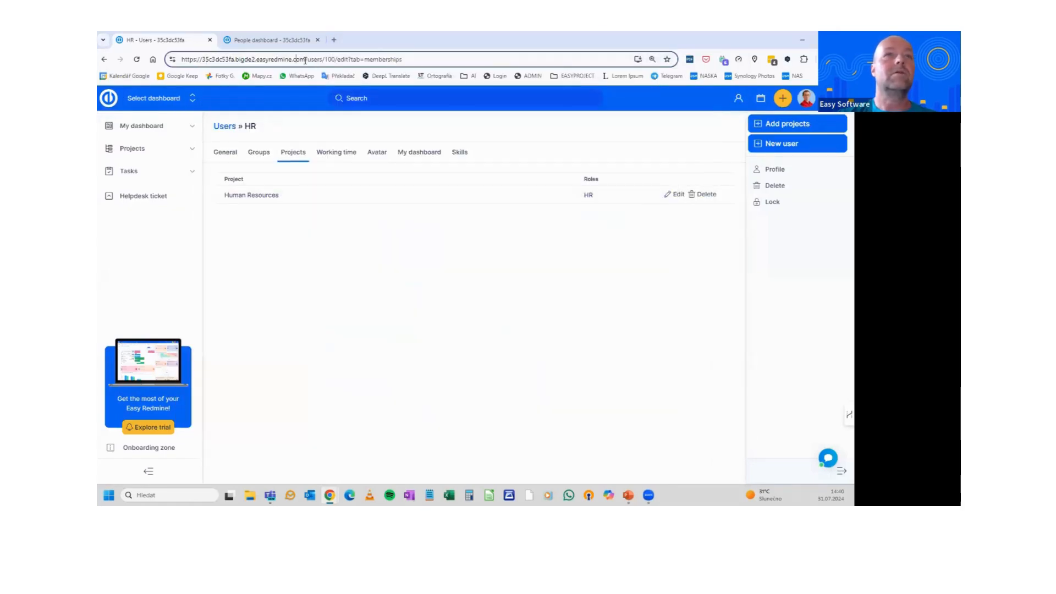
pyautogui.moveTo(298, 59); pyautogui.dragTo(172, 61)
pyautogui.hotkey('ctrl', 'c')
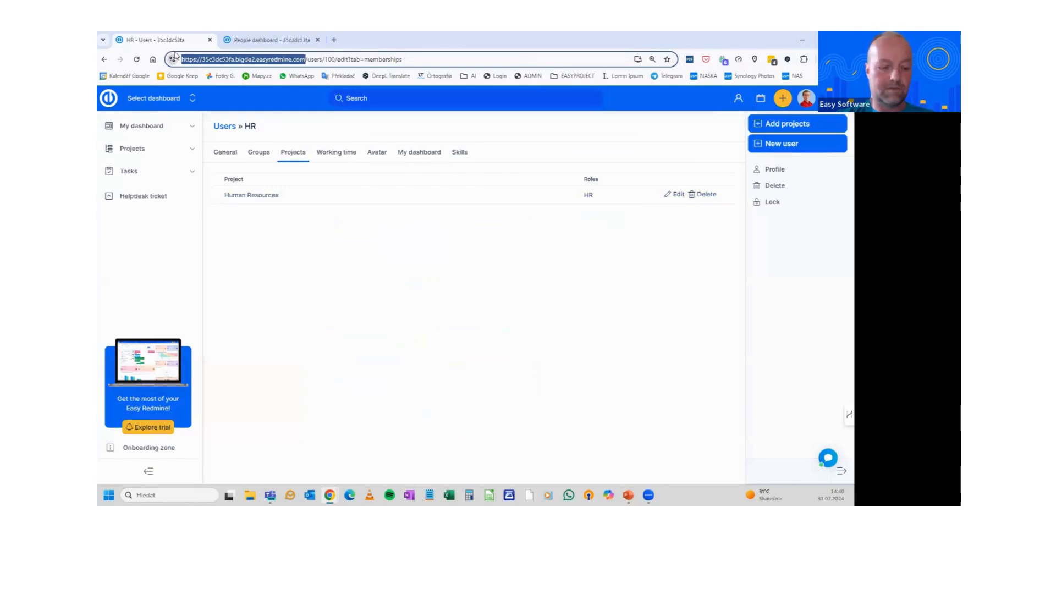
pyautogui.hotkey('alt', 'Tab')
pyautogui.hotkey('ctrl', 'v')
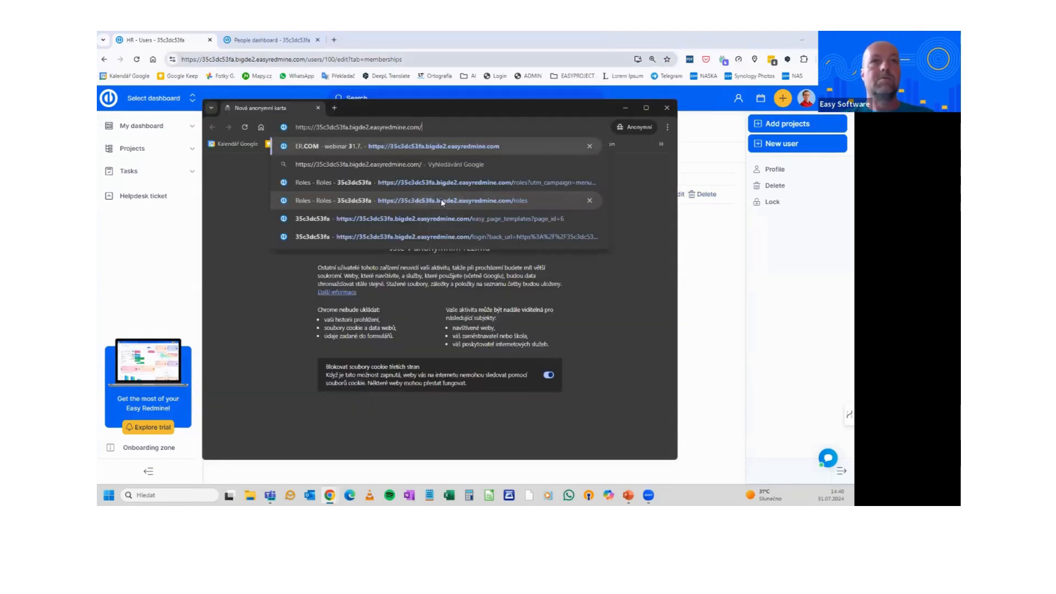
pyautogui.press('Return')
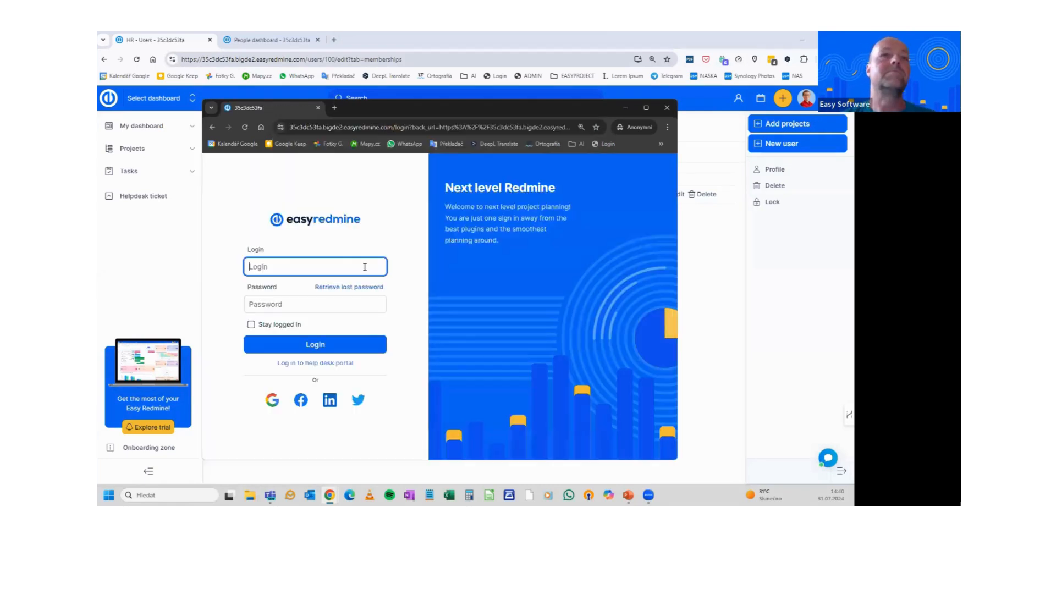
# Log in with the HR user's login and password, view the profile, then maximize the window
pyautogui.write('hr')
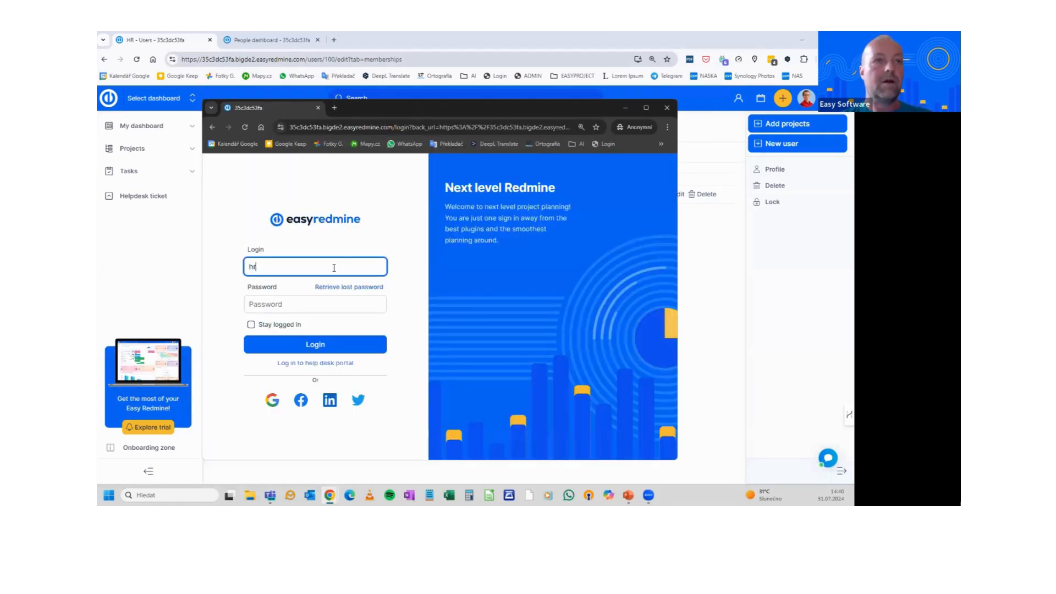
pyautogui.click(295, 303)
pyautogui.write('123')
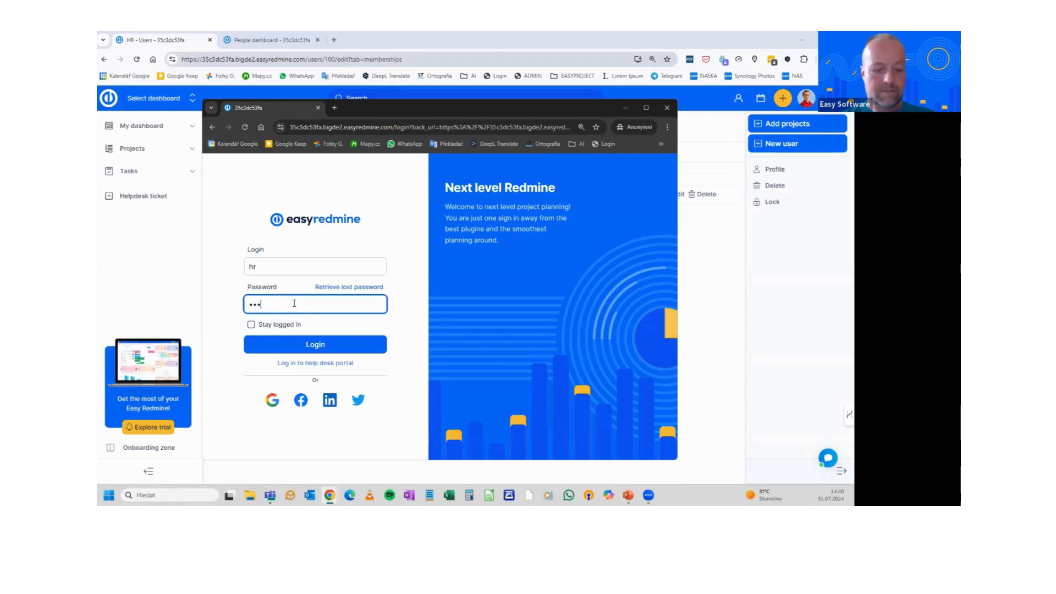
pyautogui.press('Return')
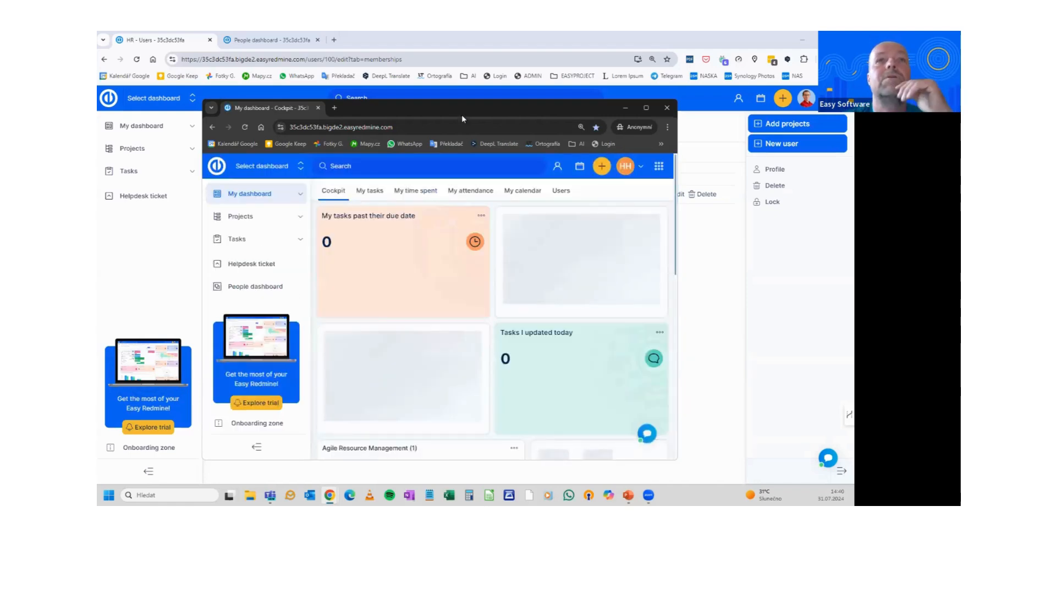
pyautogui.moveTo(463, 105); pyautogui.dragTo(456, 74)
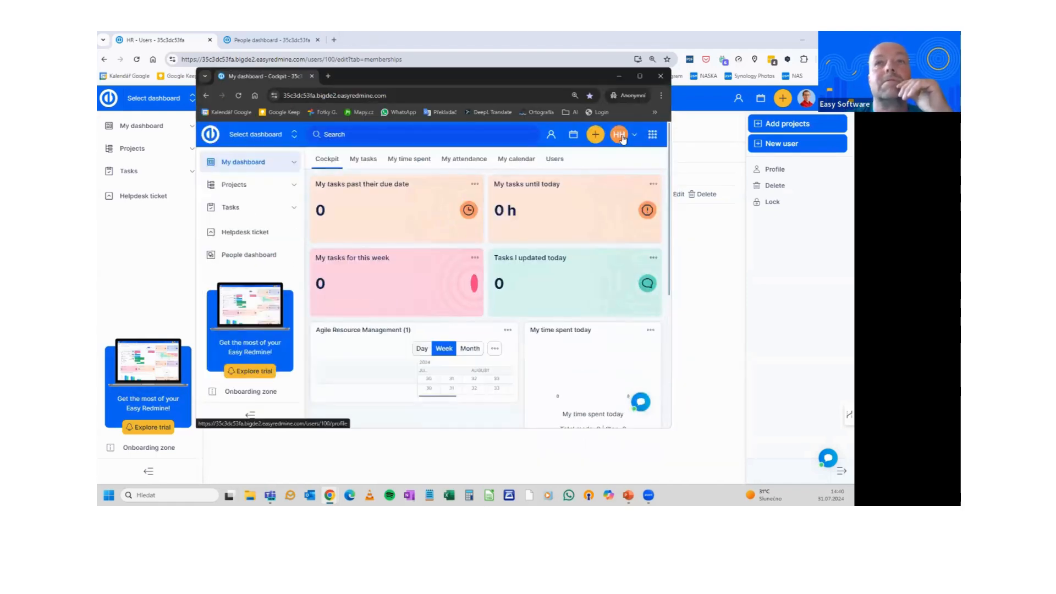
pyautogui.click(623, 135)
pyautogui.click(501, 200)
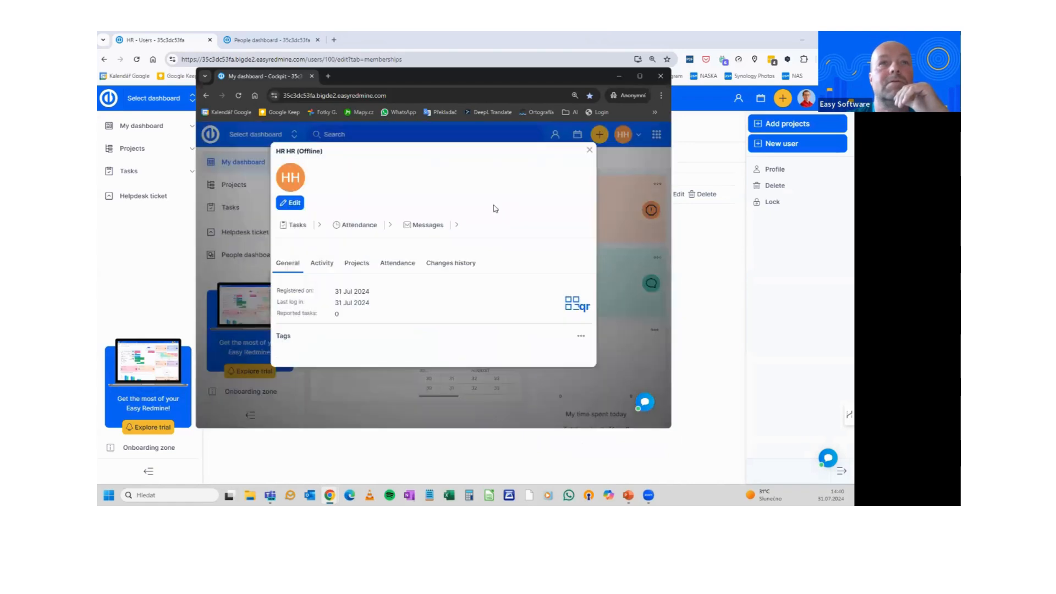
pyautogui.click(589, 150)
pyautogui.click(640, 76)
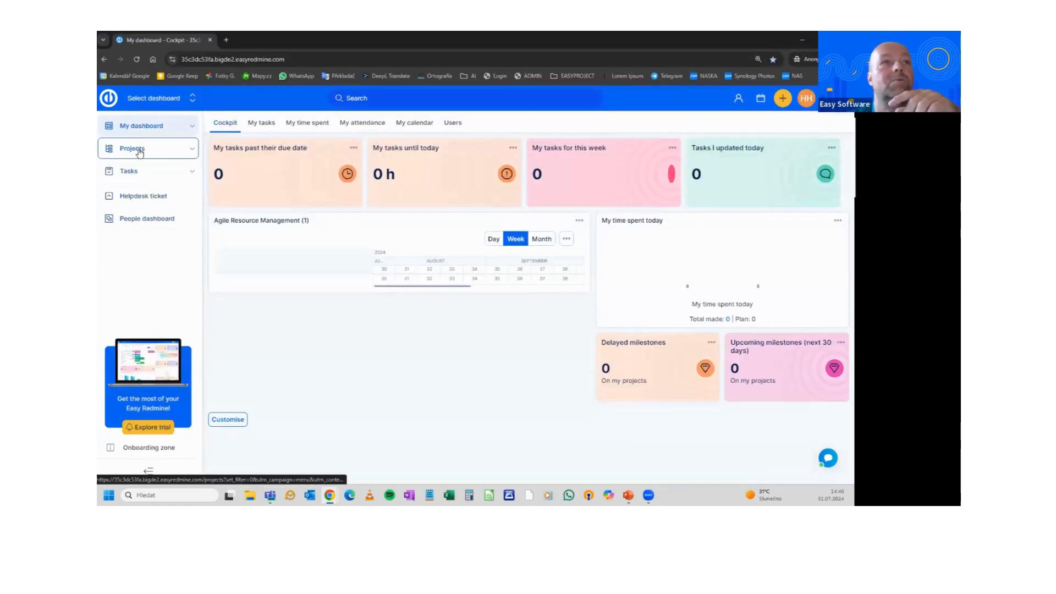
# As the HR user, find Human Resources under Company Processes and view My dashboard's Users list, then return to the admin window
pyautogui.click(141, 220)
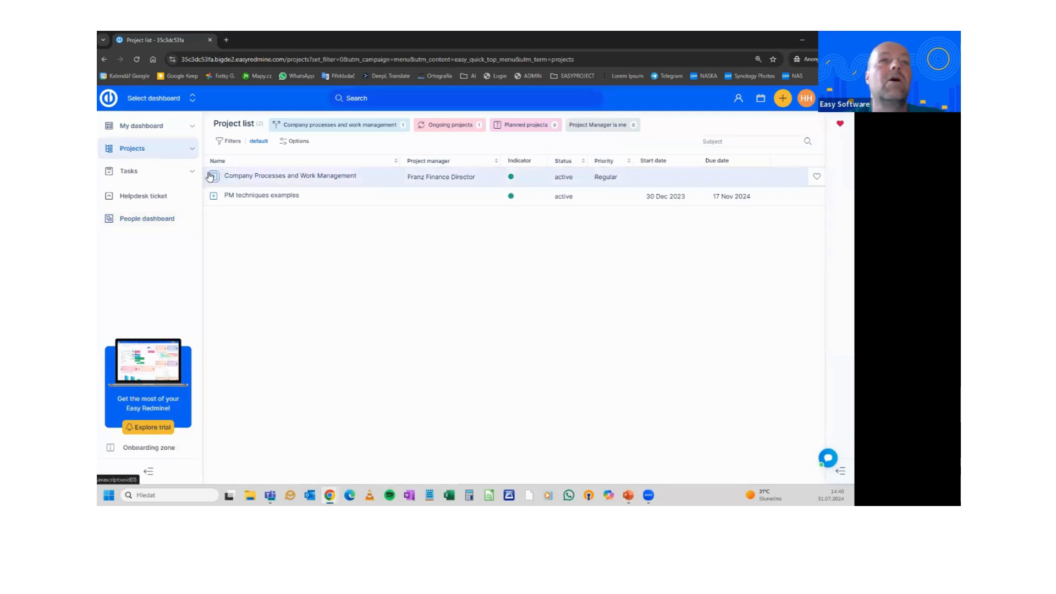
pyautogui.click(214, 177)
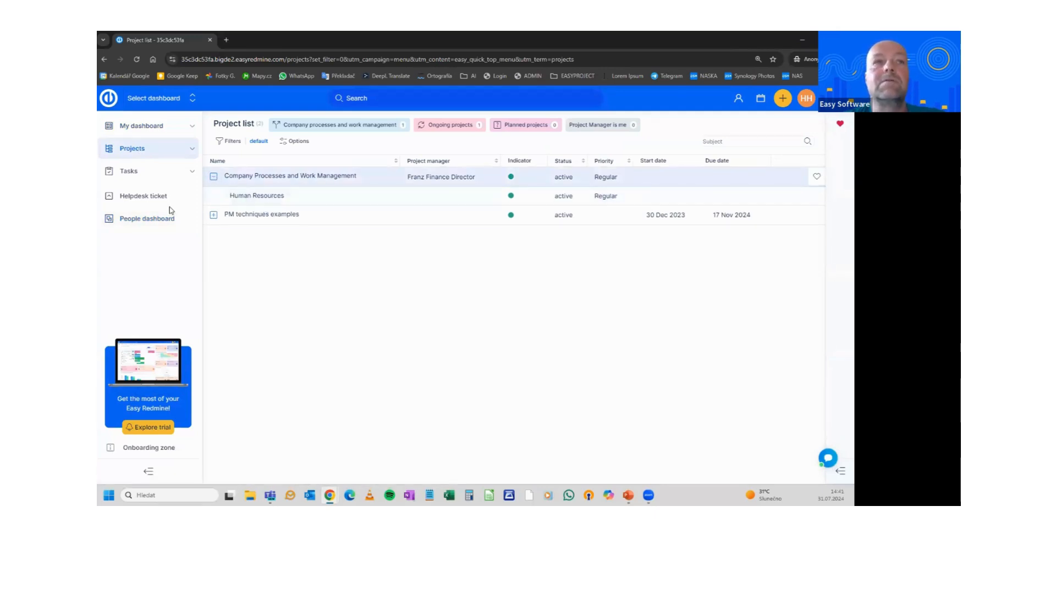
pyautogui.click(147, 126)
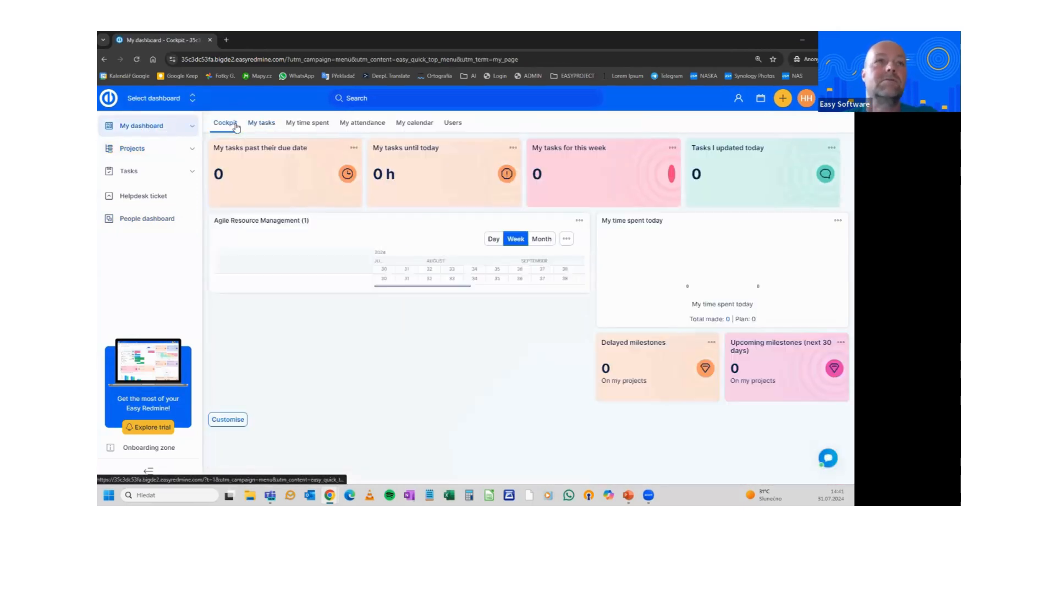
pyautogui.click(452, 124)
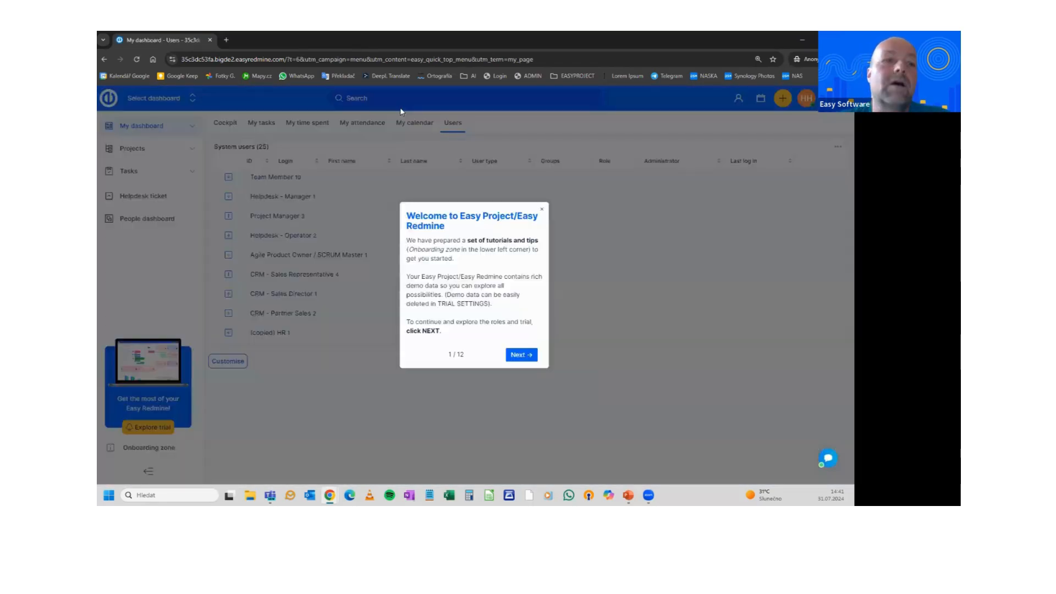
pyautogui.click(540, 206)
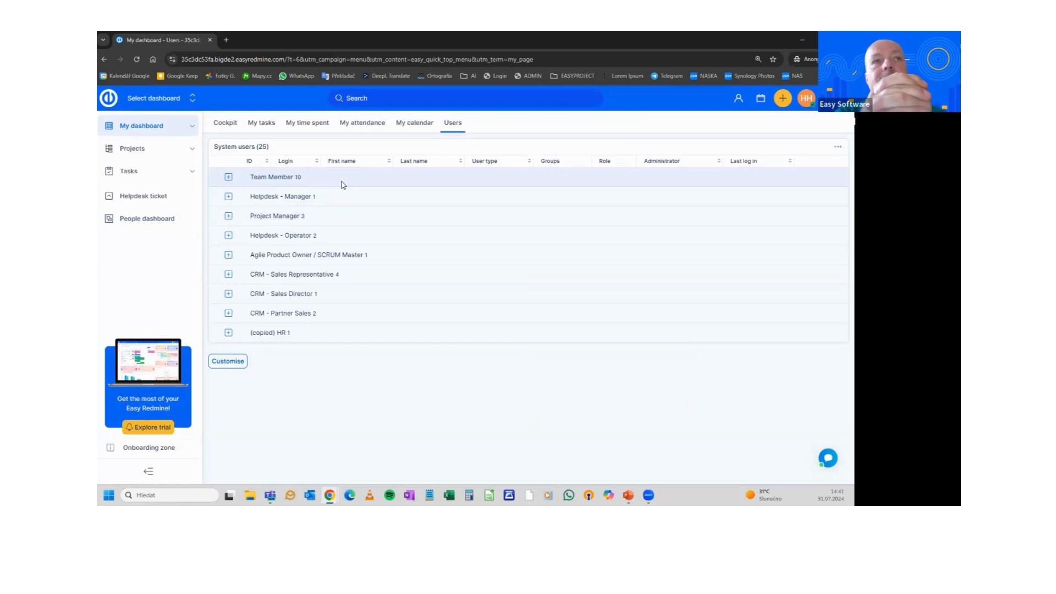
pyautogui.hotkey('alt', 'Tab')
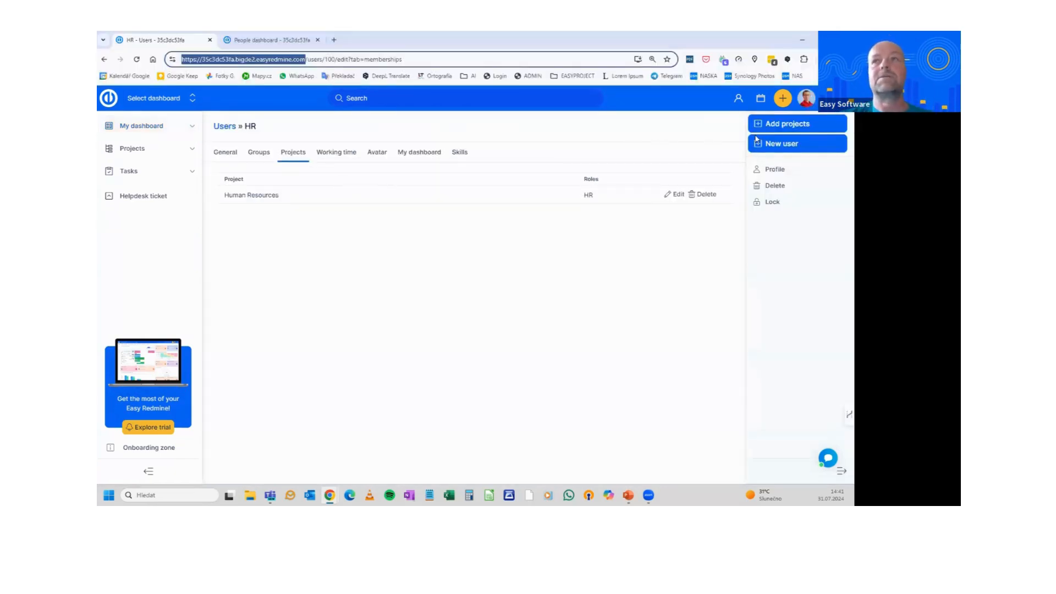
# Open Administration > User types, then advance the presentation to the 'Any questions?' slide
pyautogui.click(830, 99)
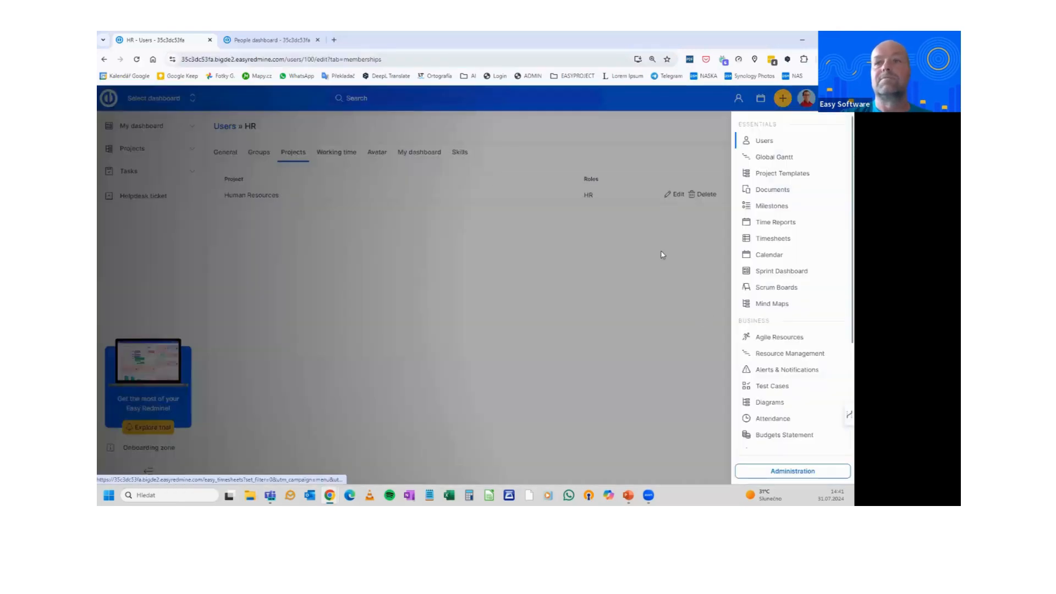
pyautogui.scroll(-2, 766, 358)
pyautogui.click(768, 469)
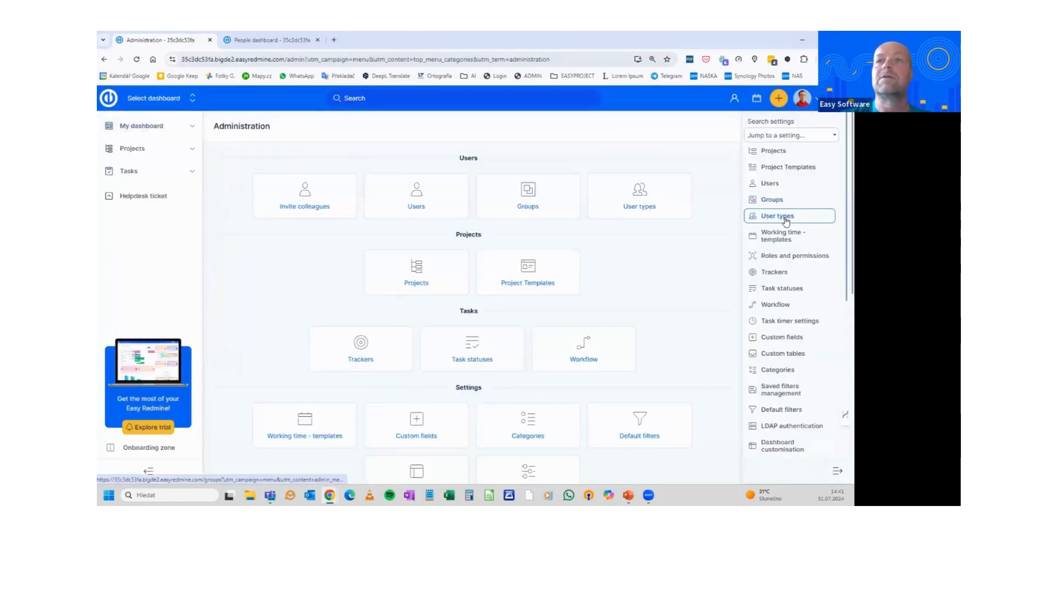
pyautogui.click(786, 221)
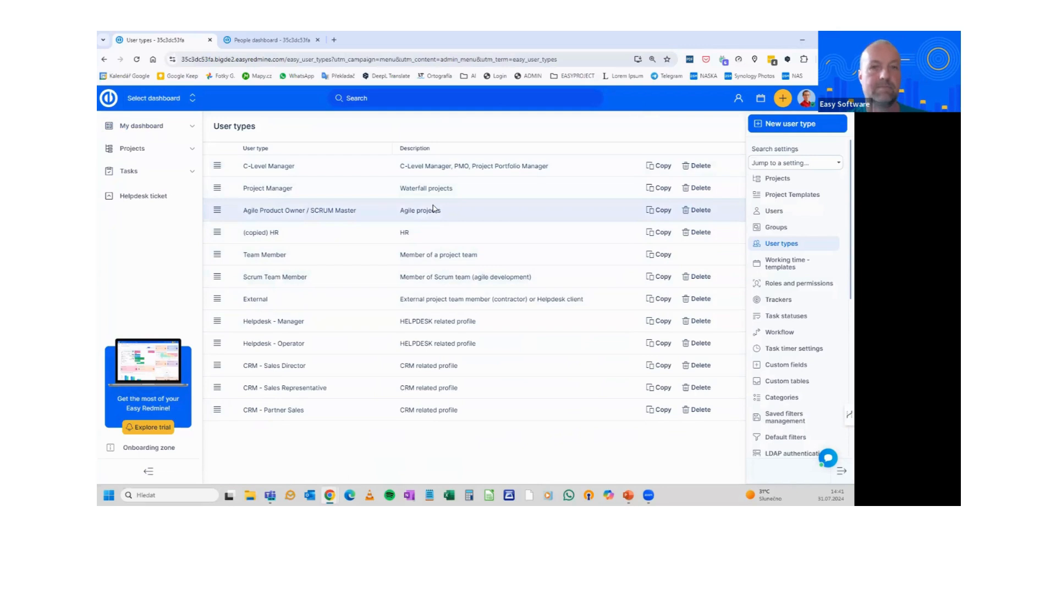
pyautogui.hotkey('alt', 'Tab')
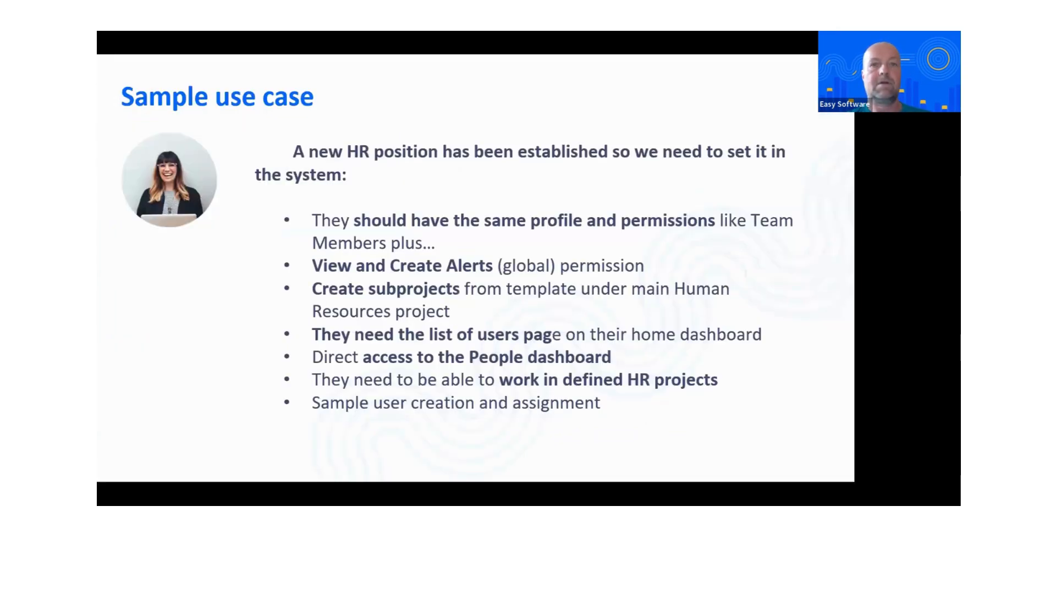
pyautogui.press('Right')
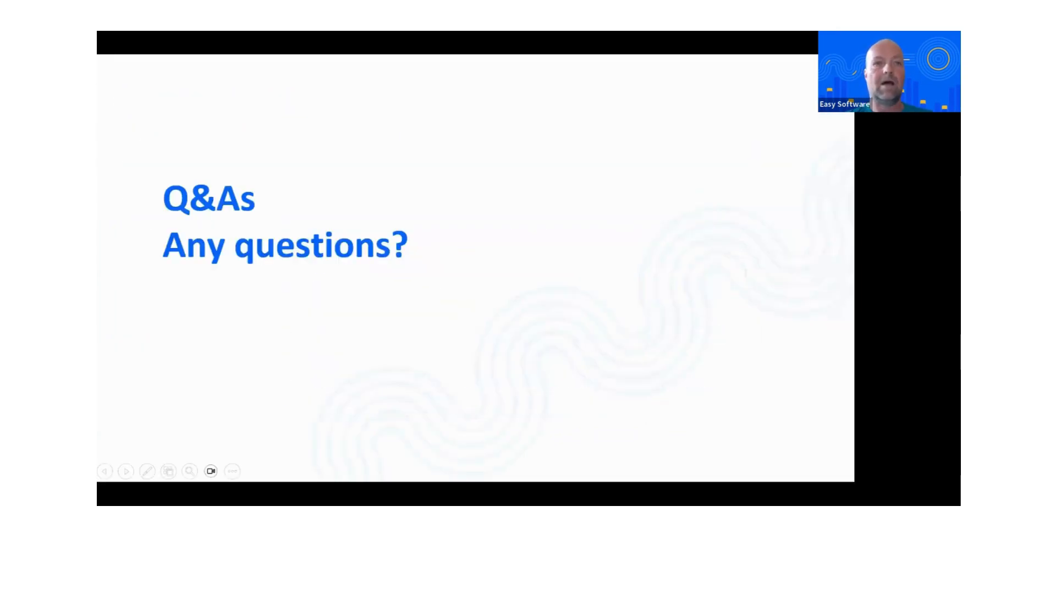
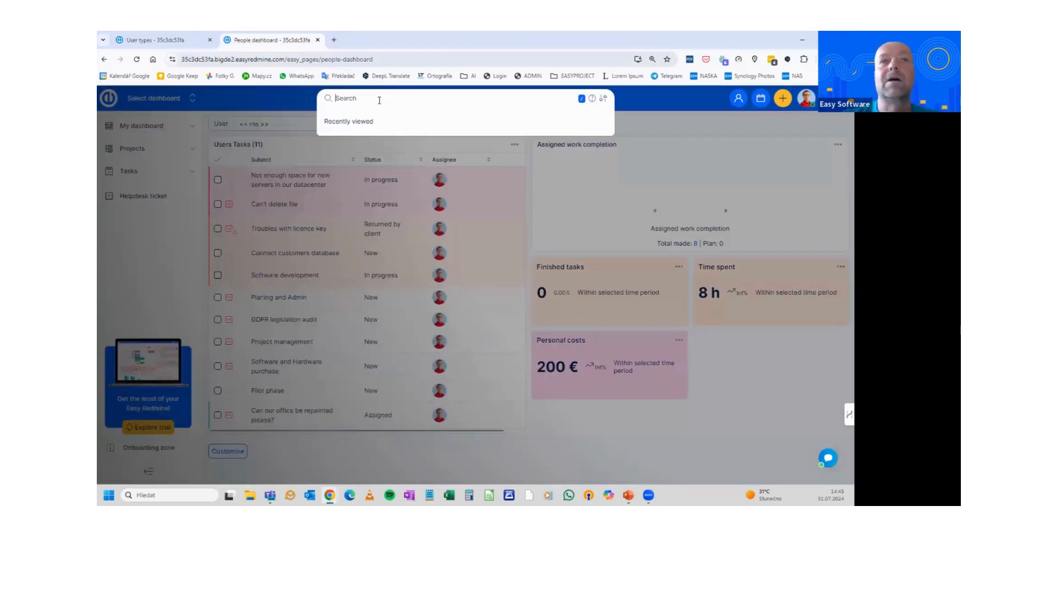
pyautogui.click(651, 102)
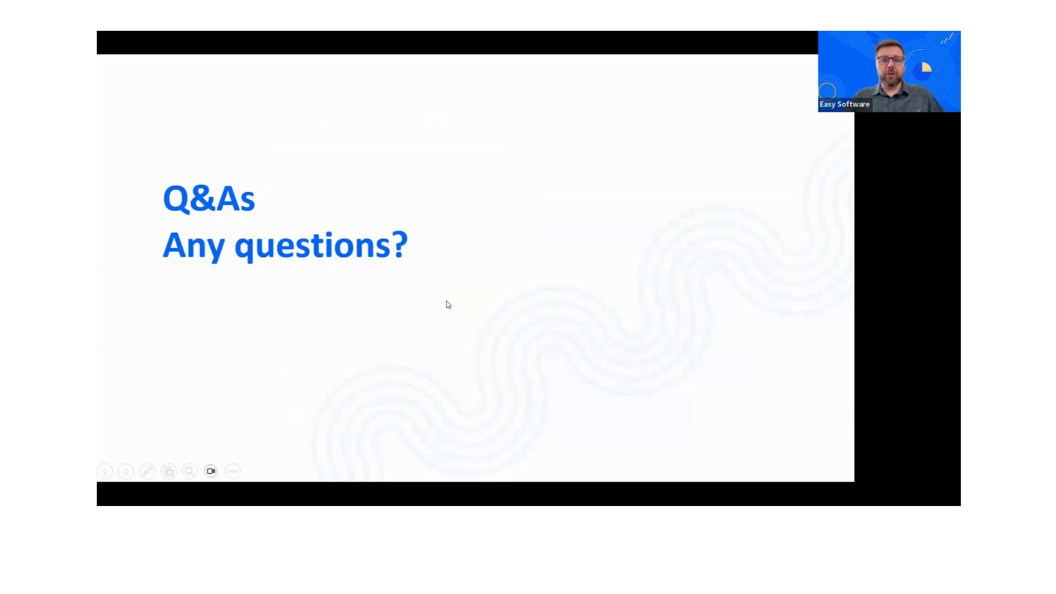
pyautogui.hotkey('alt', 'Tab')
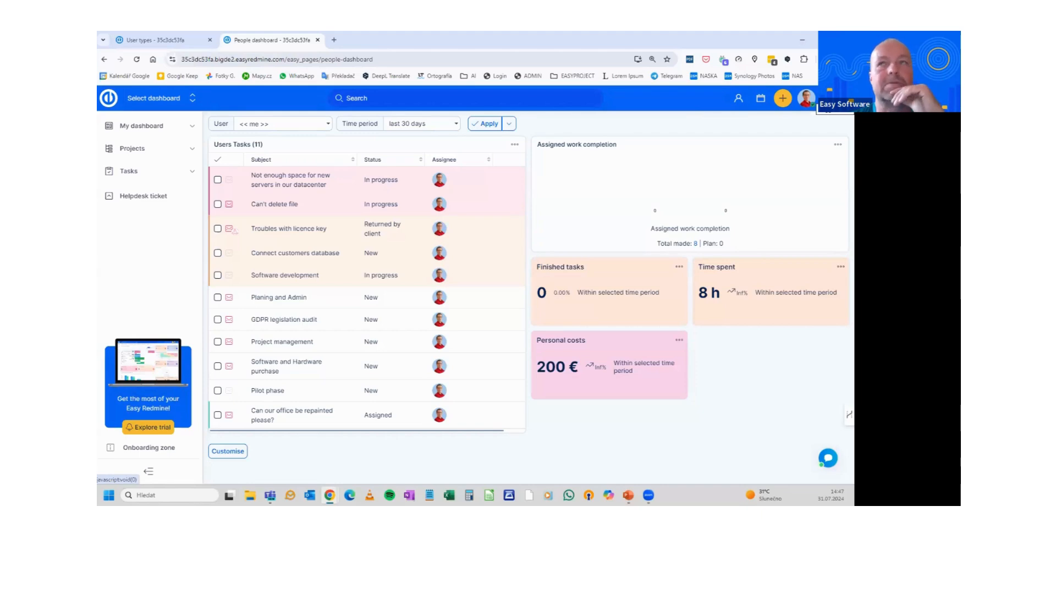
# Go to Administration > User types to list the 12 user types, including C-Level Manager
pyautogui.click(834, 99)
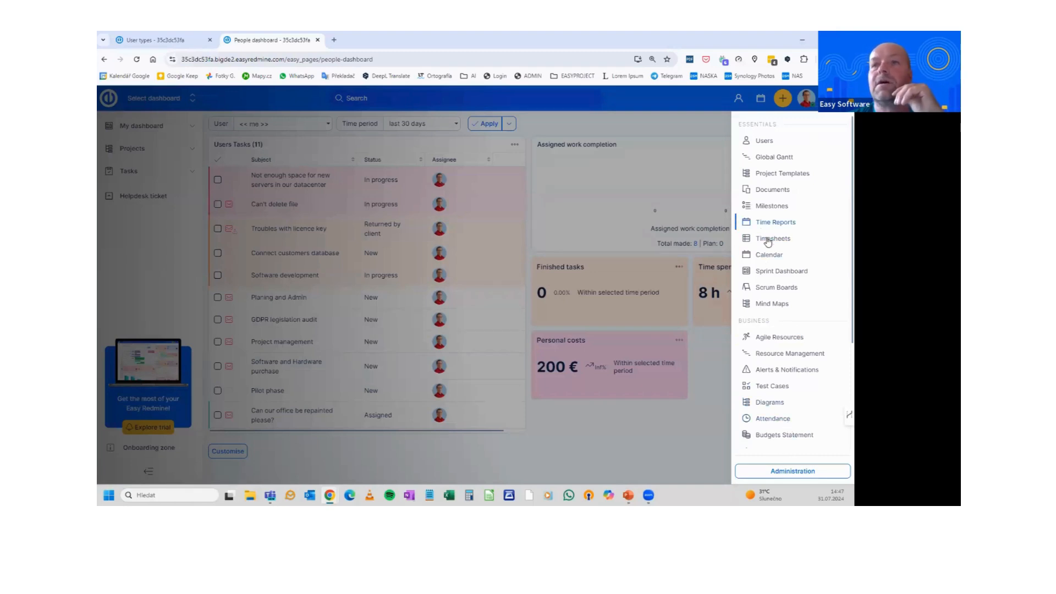
pyautogui.click(777, 471)
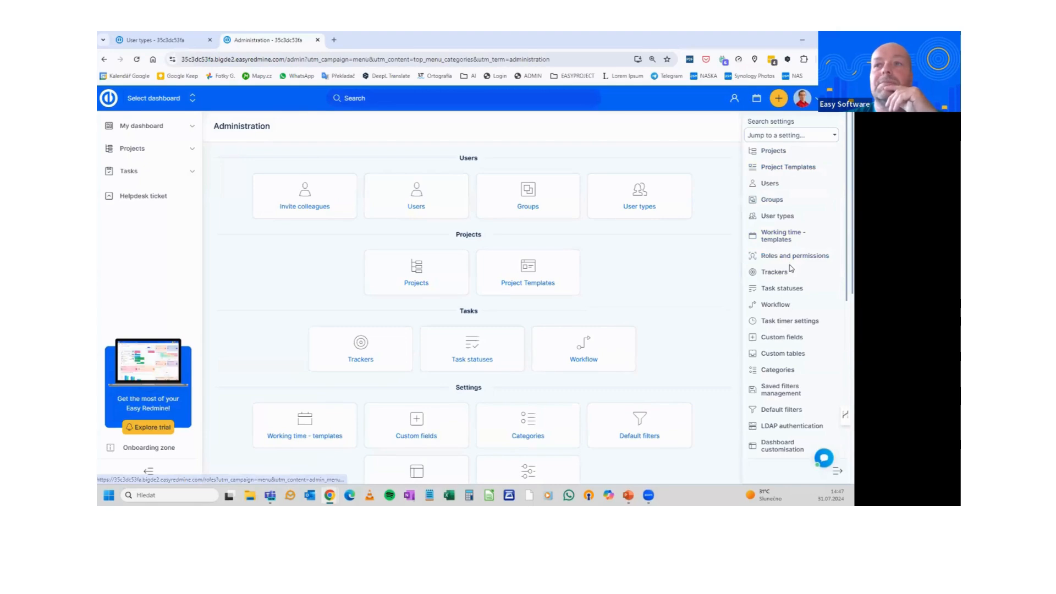
pyautogui.click(784, 219)
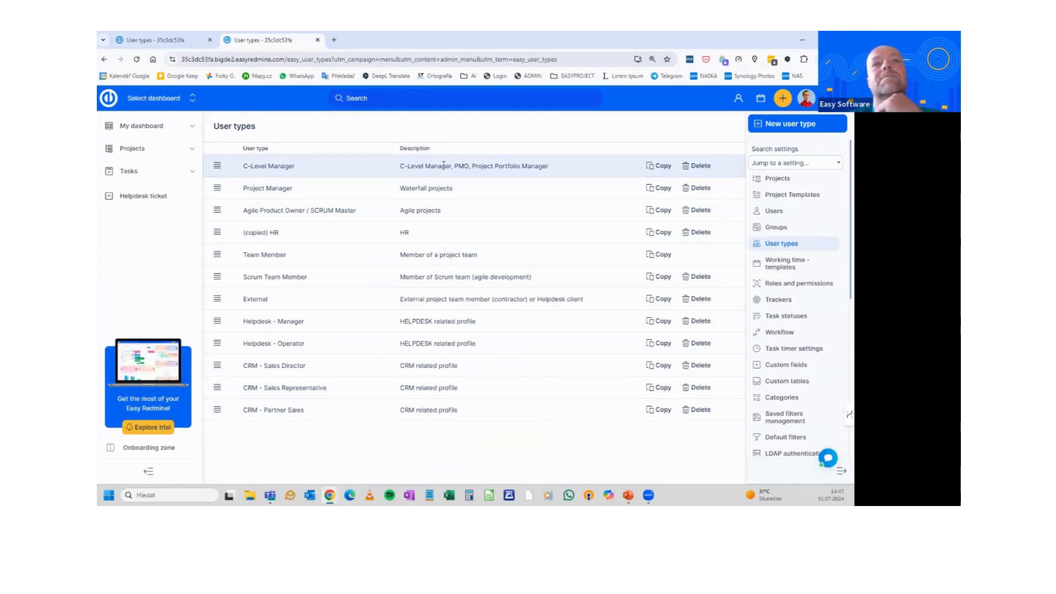
# Browse the Project Templates, Users and Groups administration lists
pyautogui.click(808, 200)
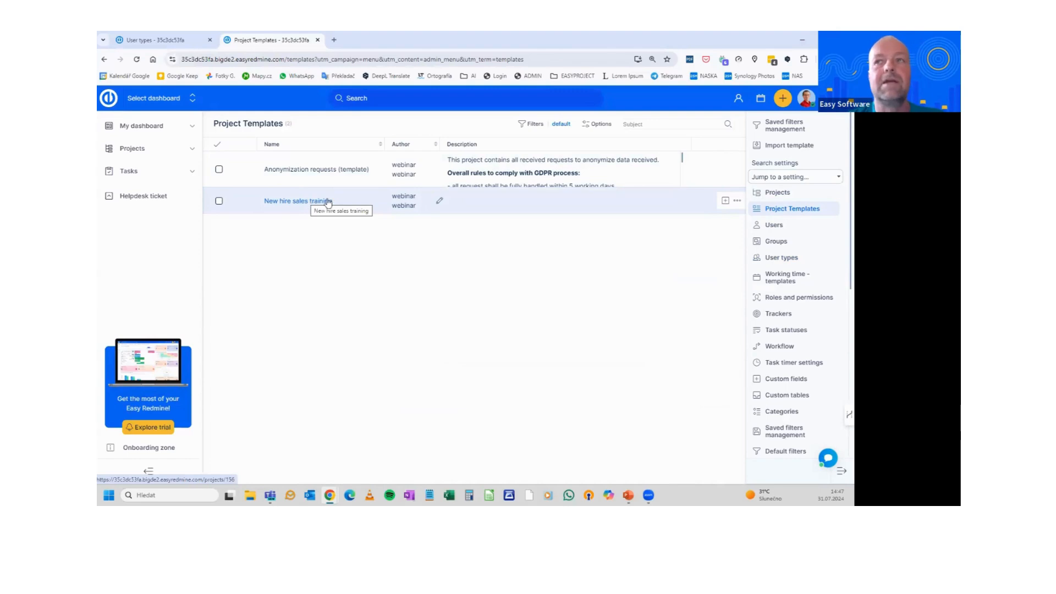
pyautogui.click(779, 230)
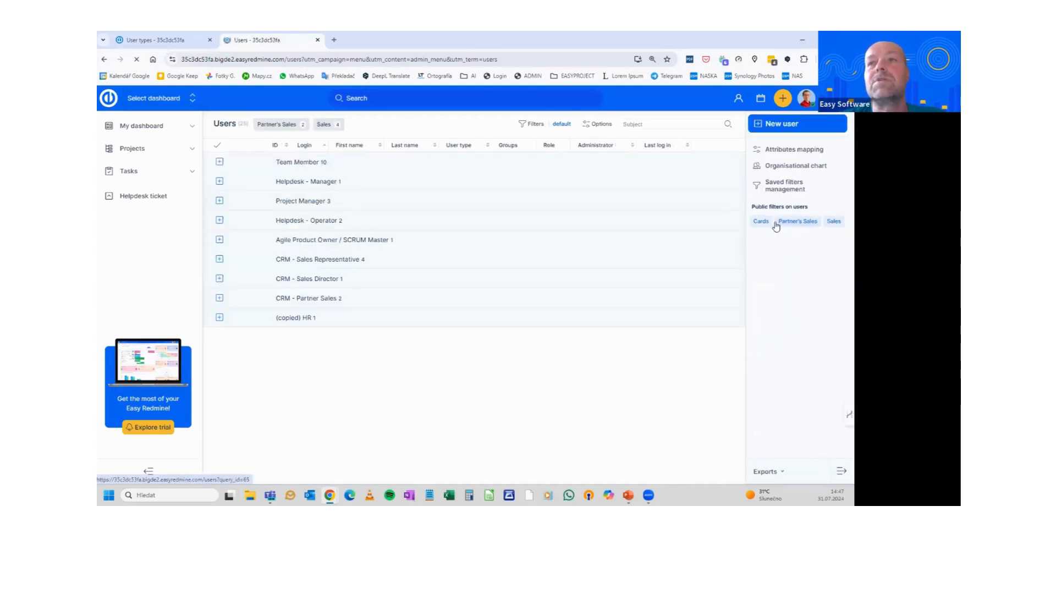
pyautogui.click(104, 59)
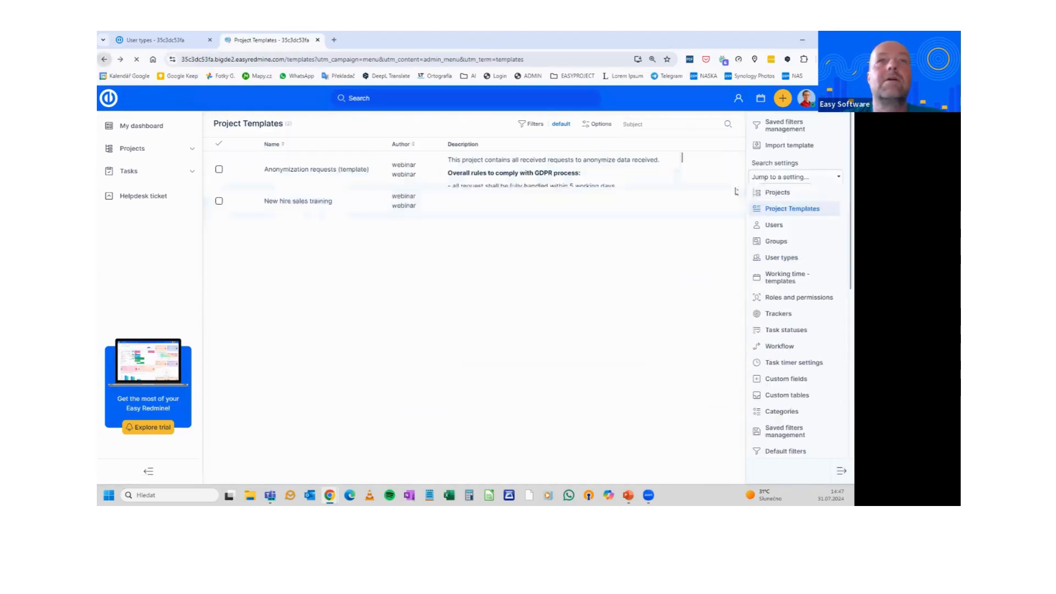
pyautogui.click(780, 244)
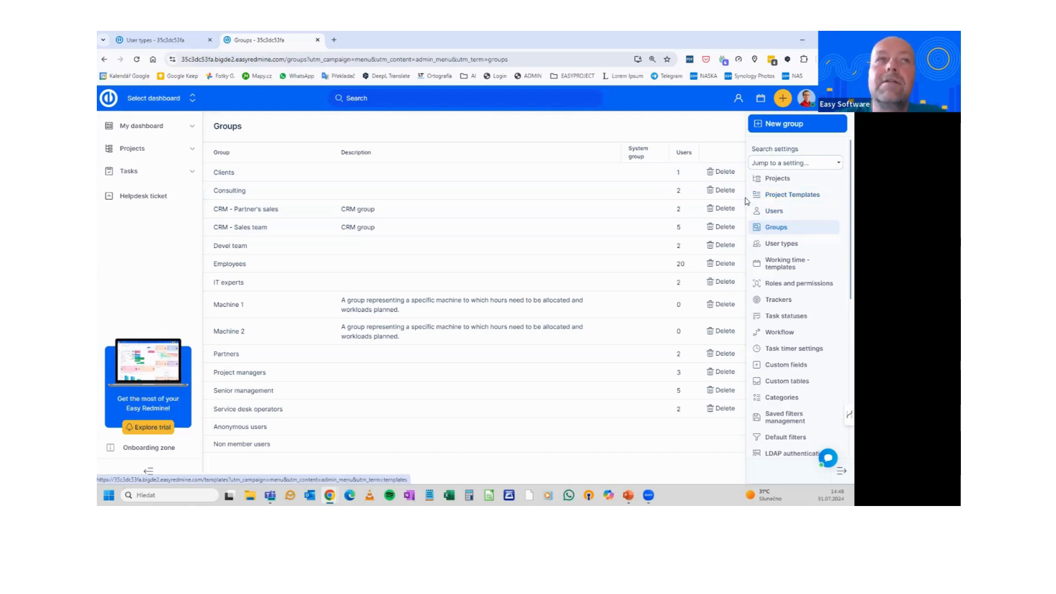
# Open the C-Level Manager user type, whose default role is C-level Role
pyautogui.click(772, 243)
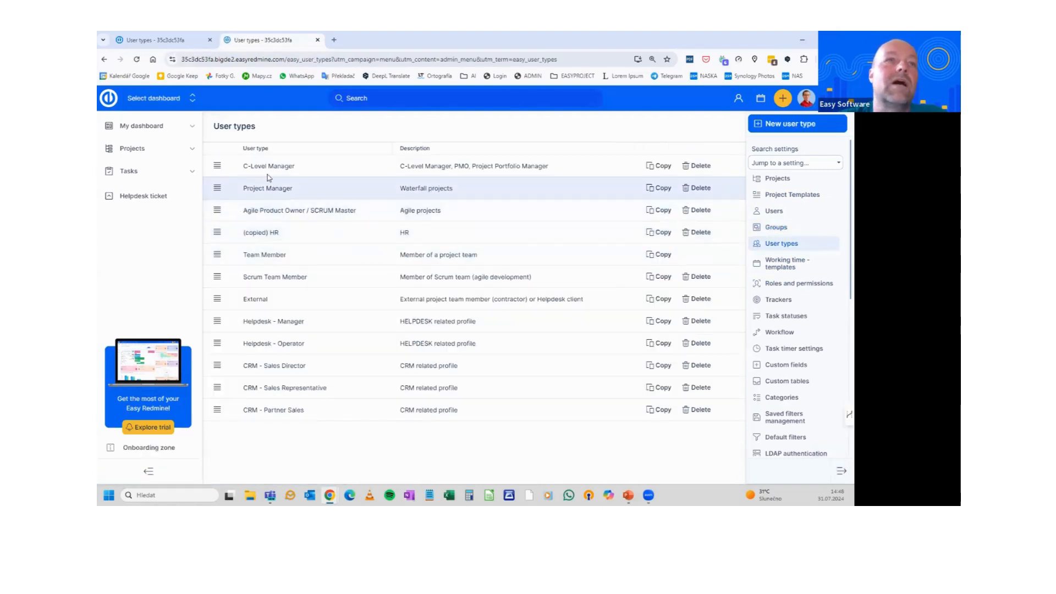
pyautogui.click(272, 169)
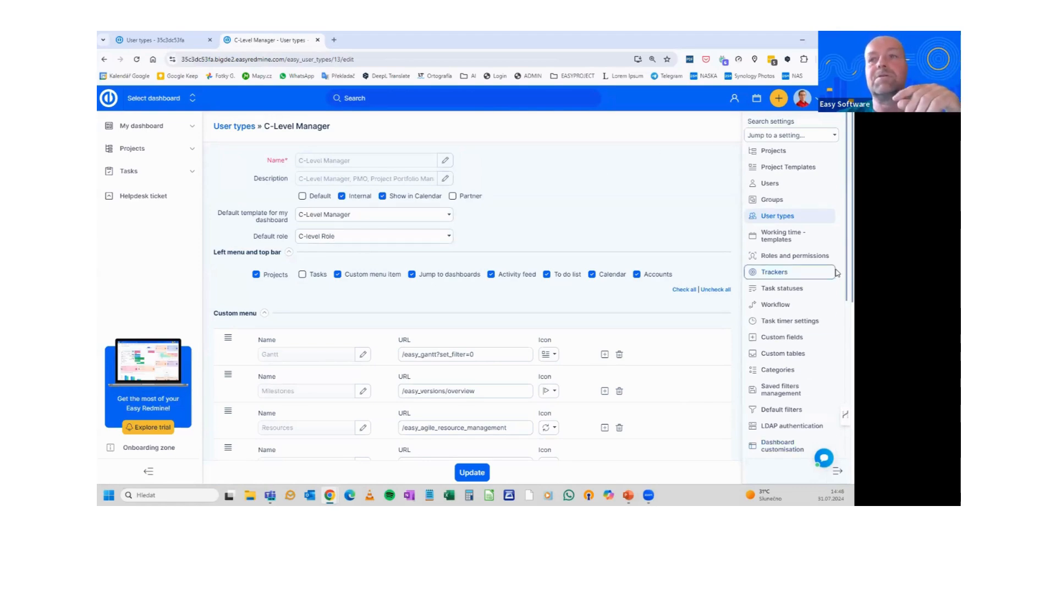
pyautogui.scroll(-5, 807, 287)
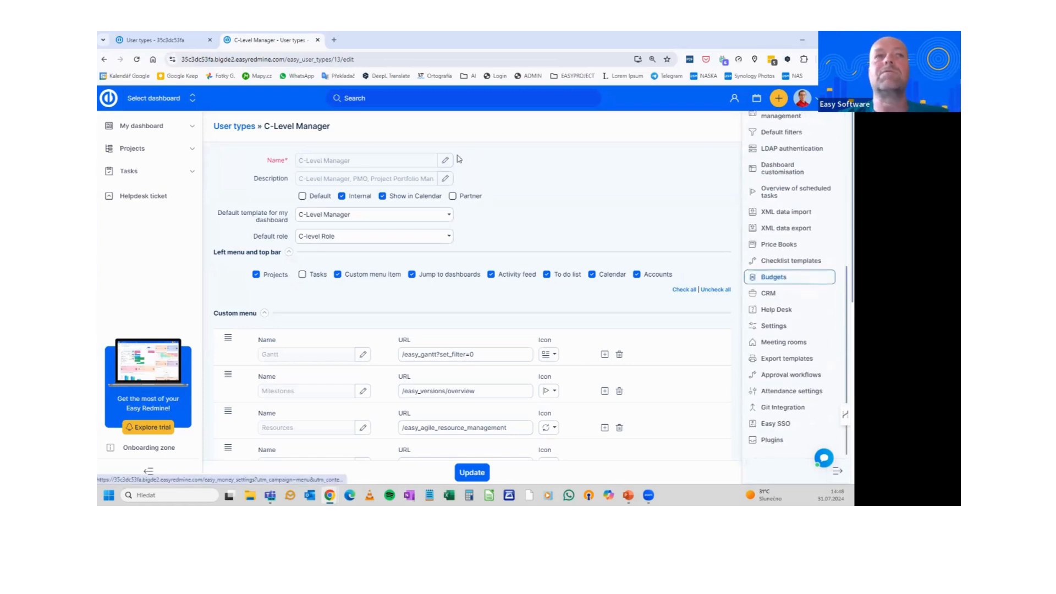
# Find the Custom builtin role plugin with a 'bui' page search and activate it
pyautogui.click(773, 441)
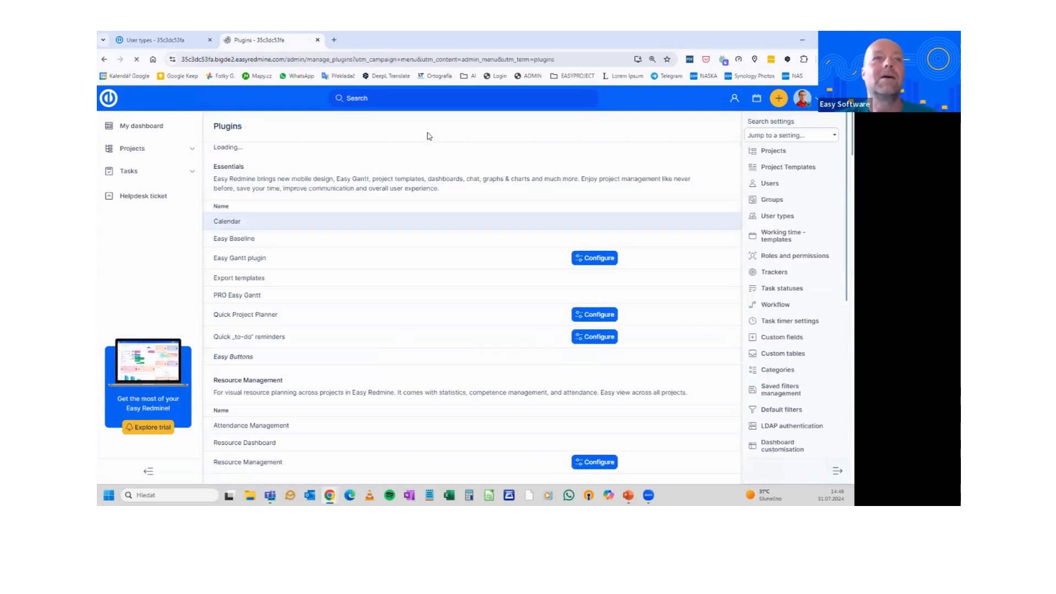
pyautogui.hotkey('ctrl', 'f')
pyautogui.write('aler')
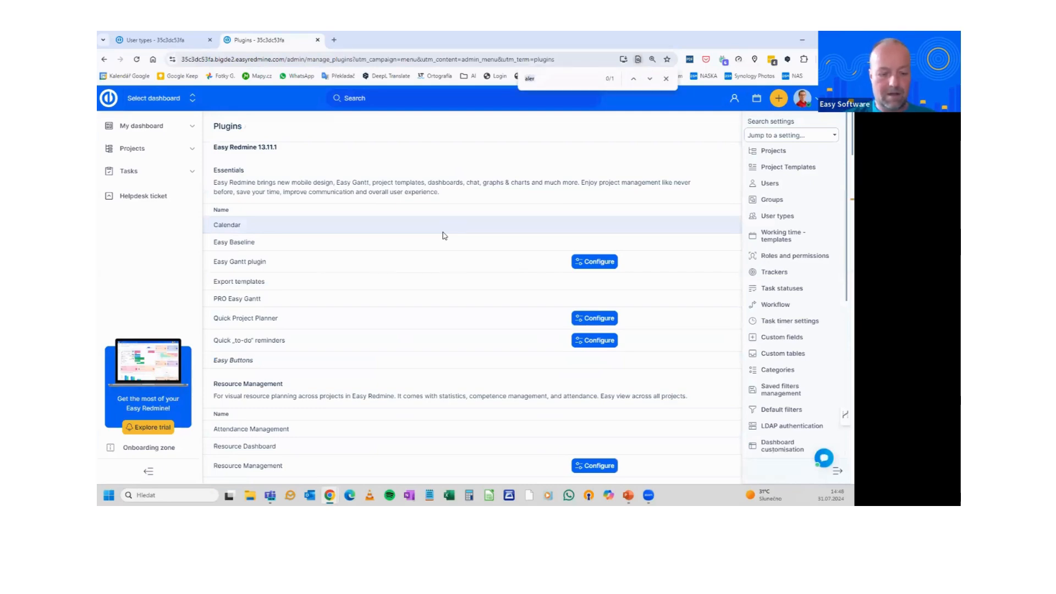
pyautogui.press('BackSpace')
pyautogui.press('BackSpace')
pyautogui.press('BackSpace')
pyautogui.press('BackSpace')
pyautogui.write('bui')
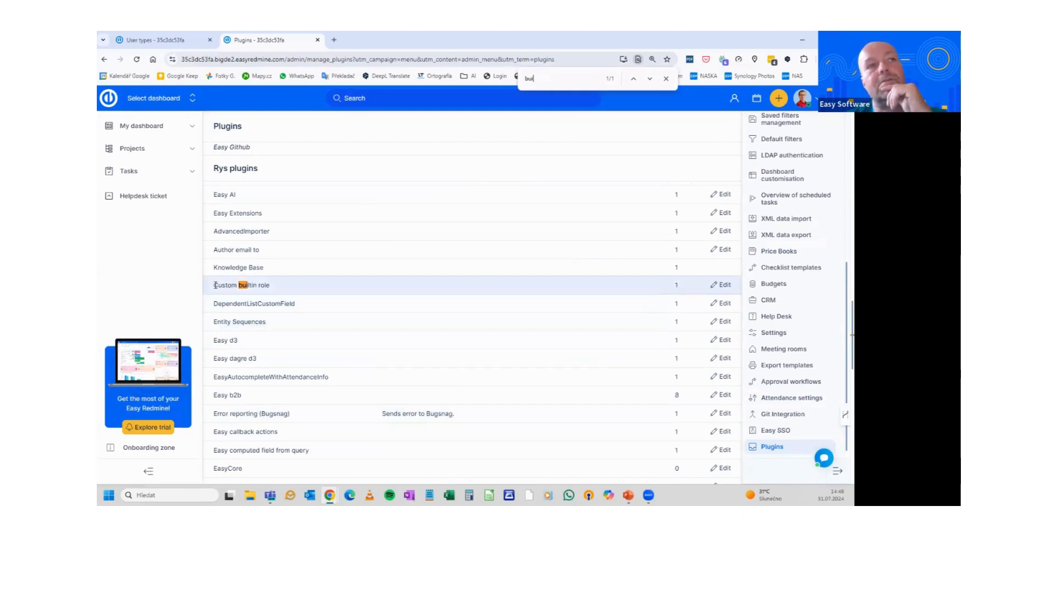
pyautogui.moveTo(215, 285); pyautogui.dragTo(289, 287)
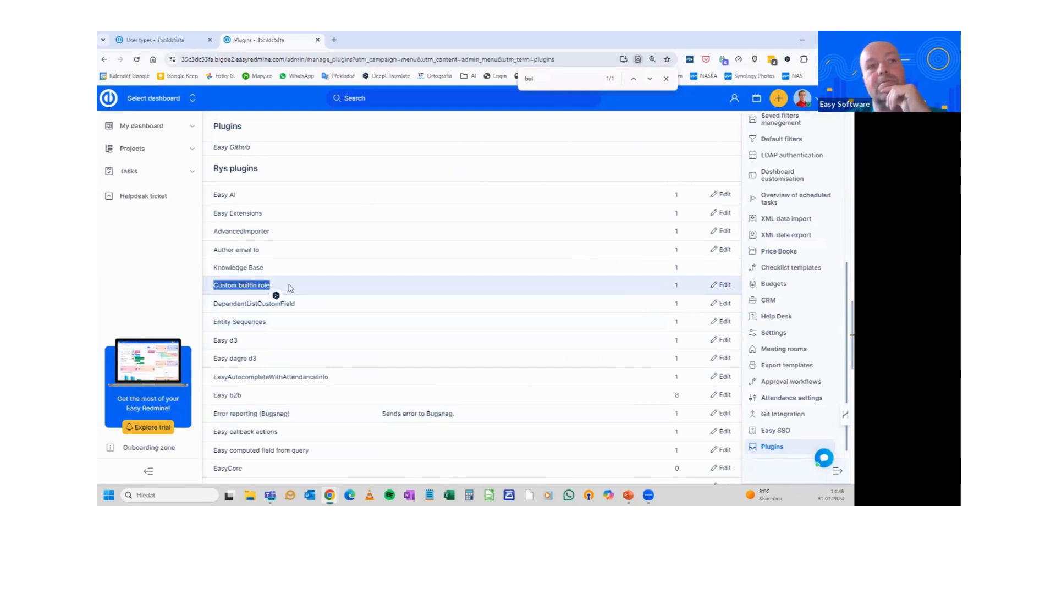
pyautogui.click(724, 286)
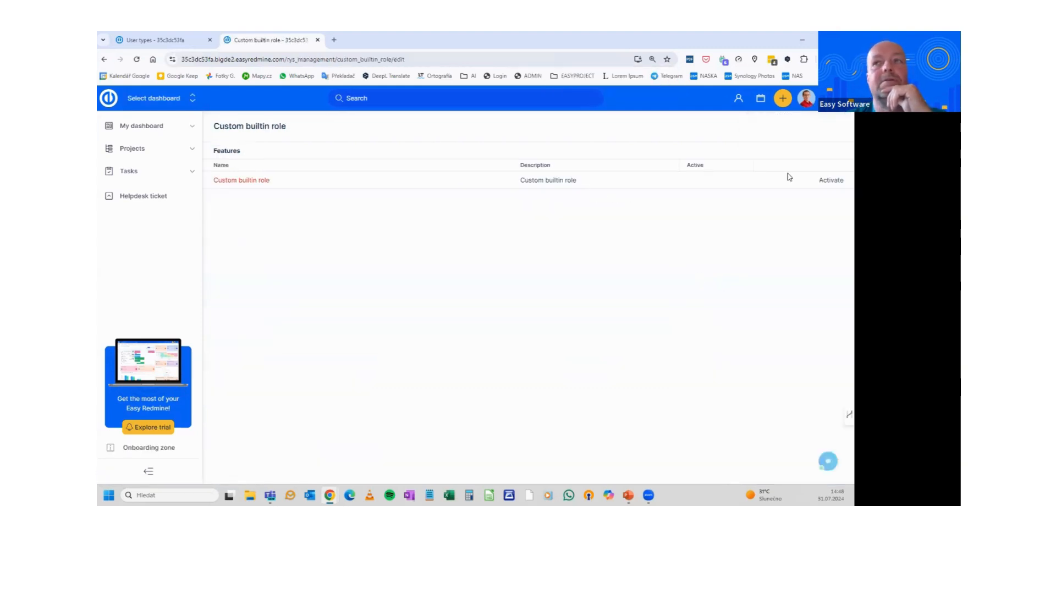
pyautogui.click(829, 180)
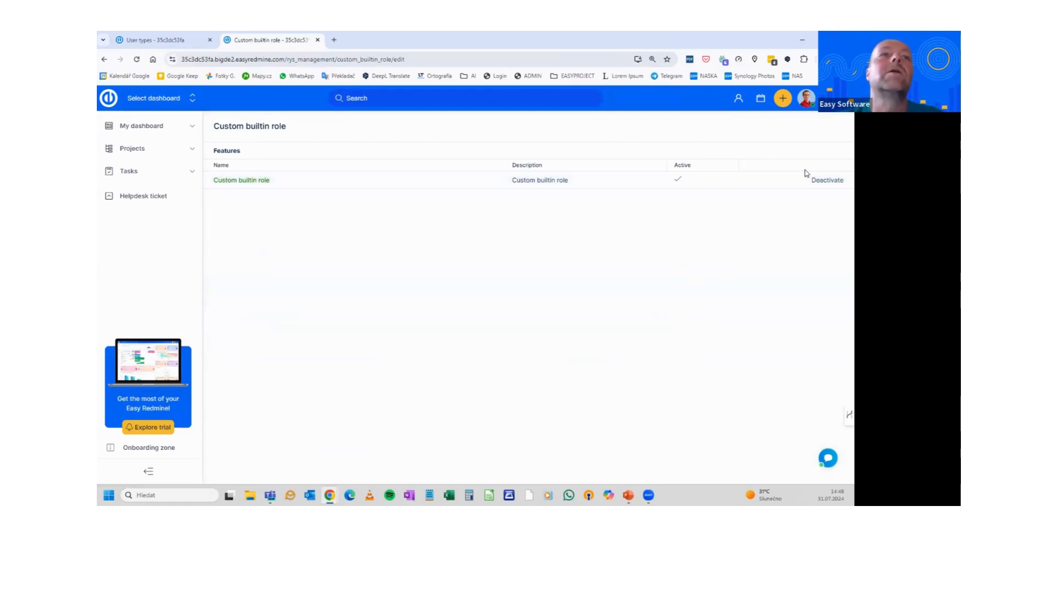
pyautogui.click(837, 99)
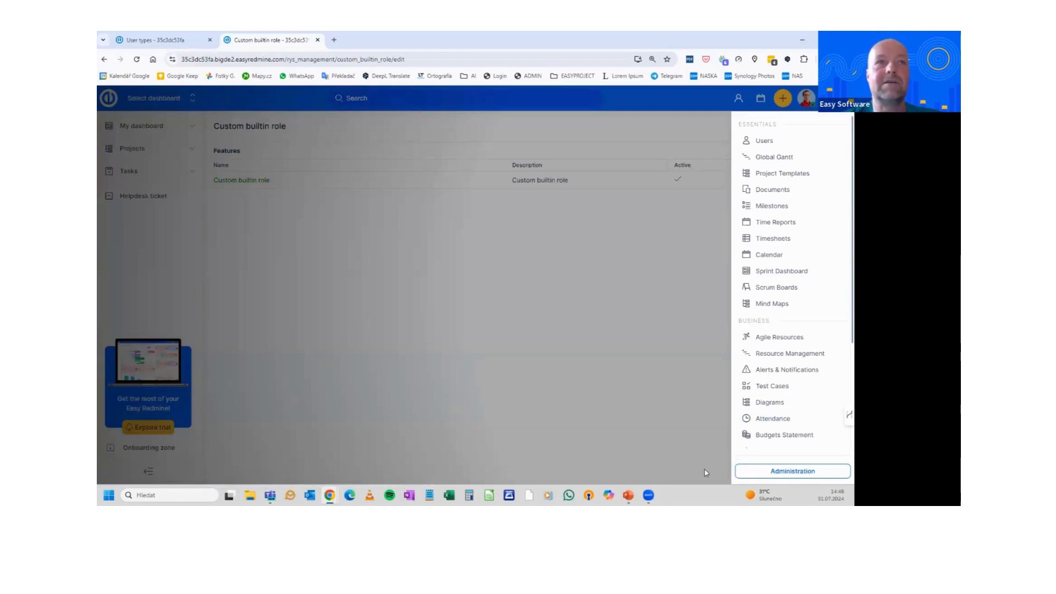
# Set the C-Level Manager user type's builtin role to C-level Role and save
pyautogui.click(791, 471)
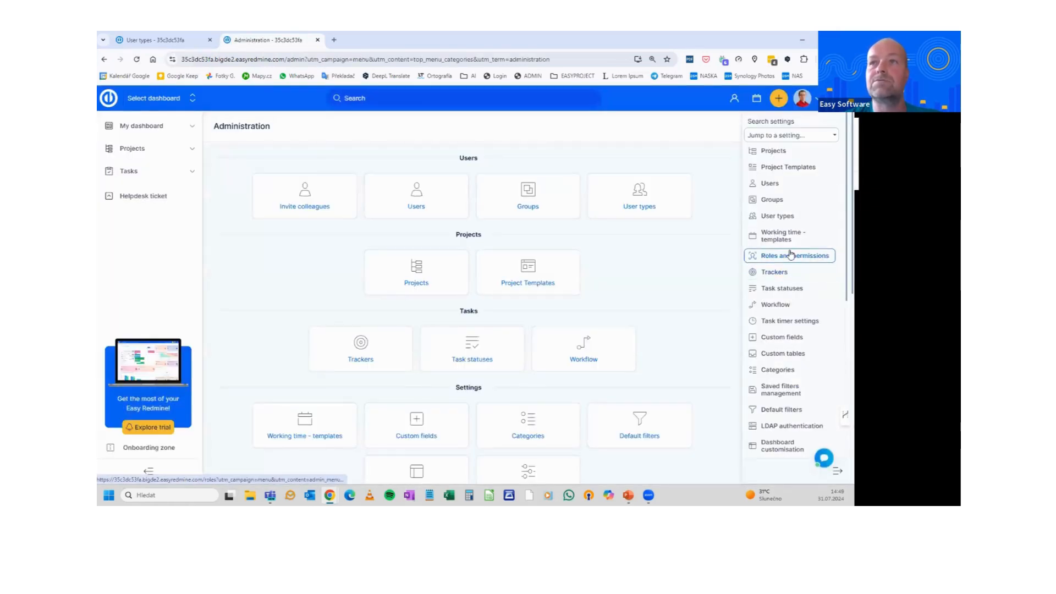
pyautogui.click(779, 216)
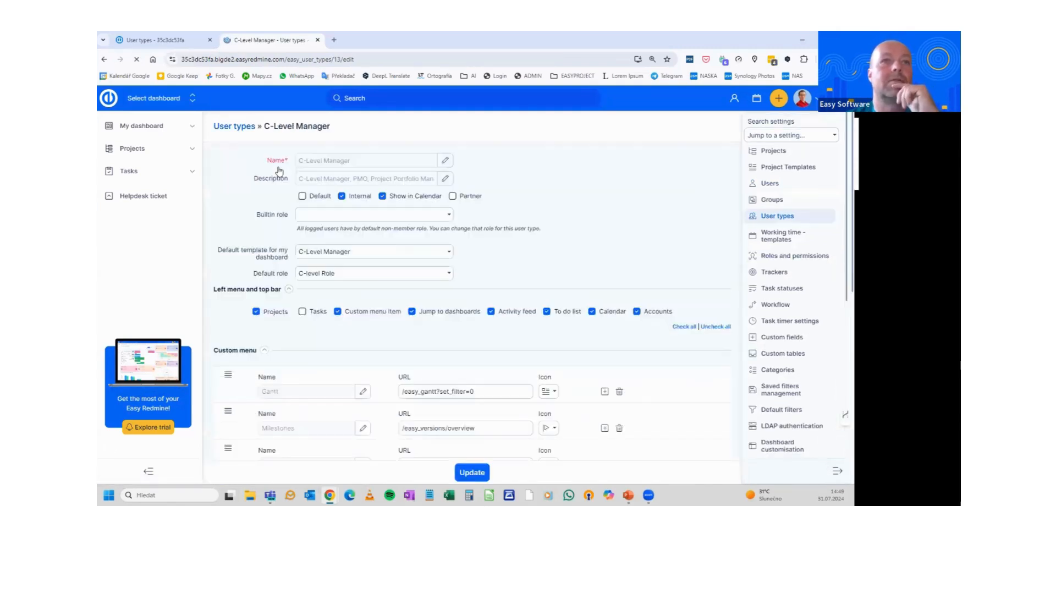
pyautogui.click(407, 218)
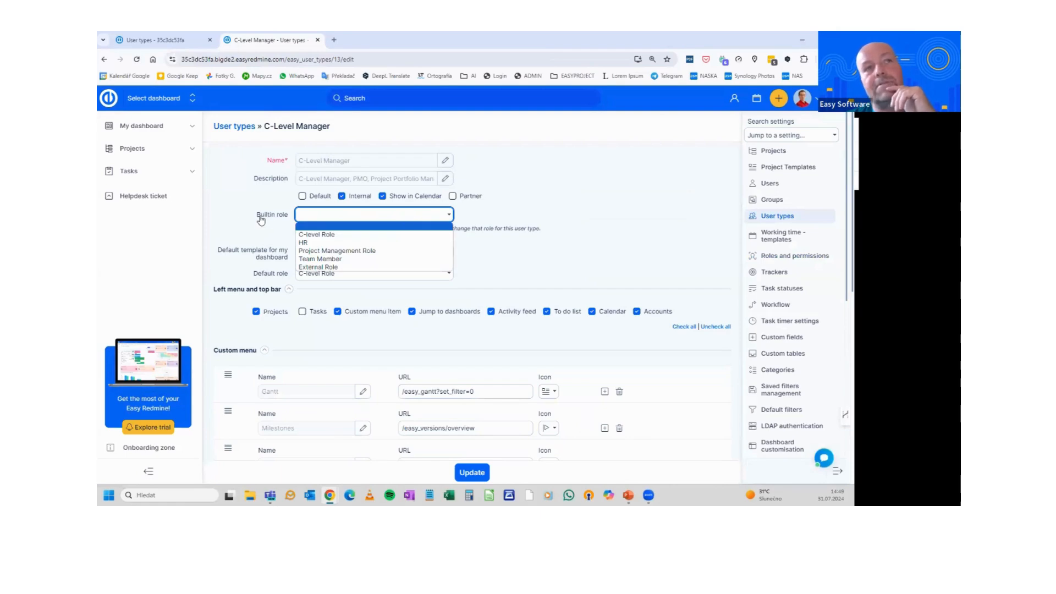
pyautogui.click(341, 235)
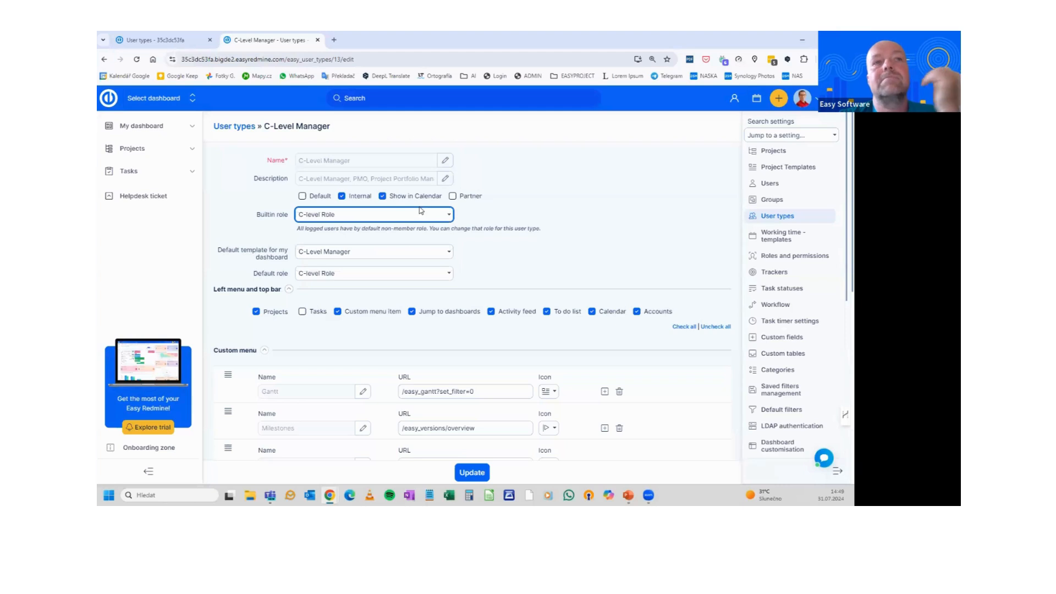
pyautogui.click(471, 472)
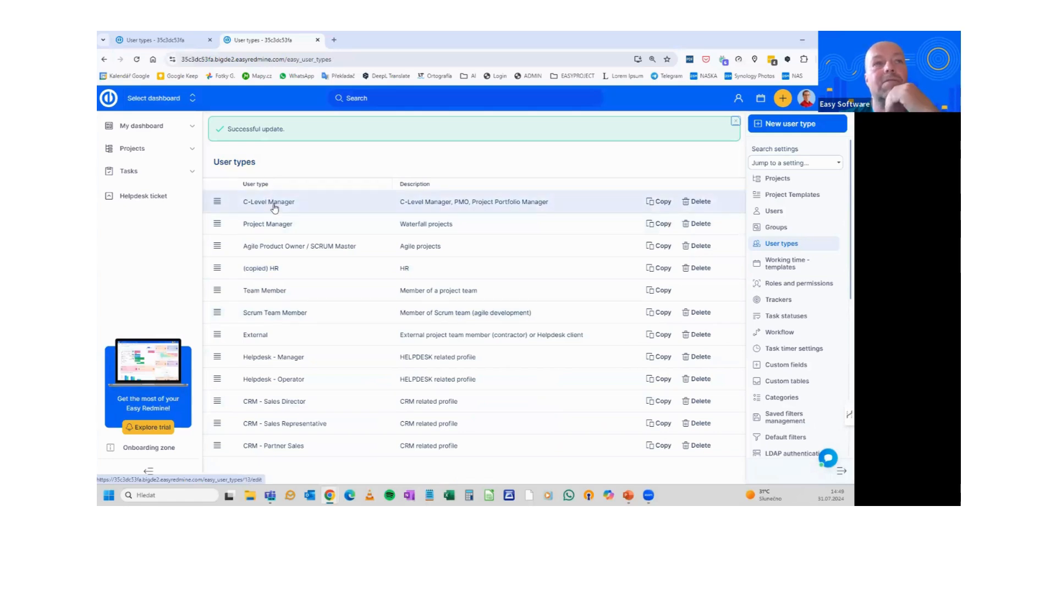
pyautogui.click(273, 207)
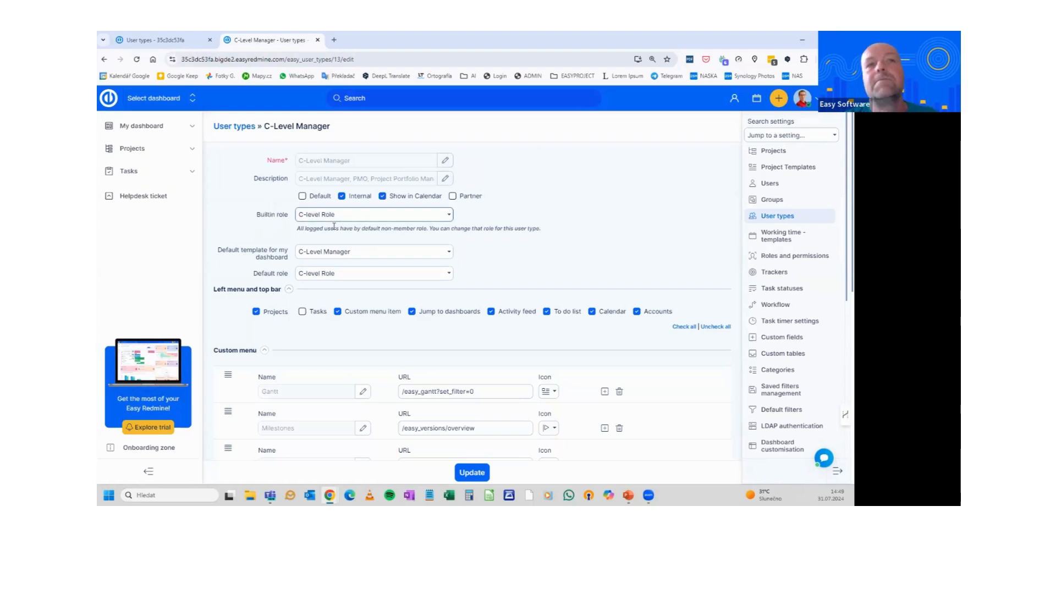
pyautogui.click(242, 126)
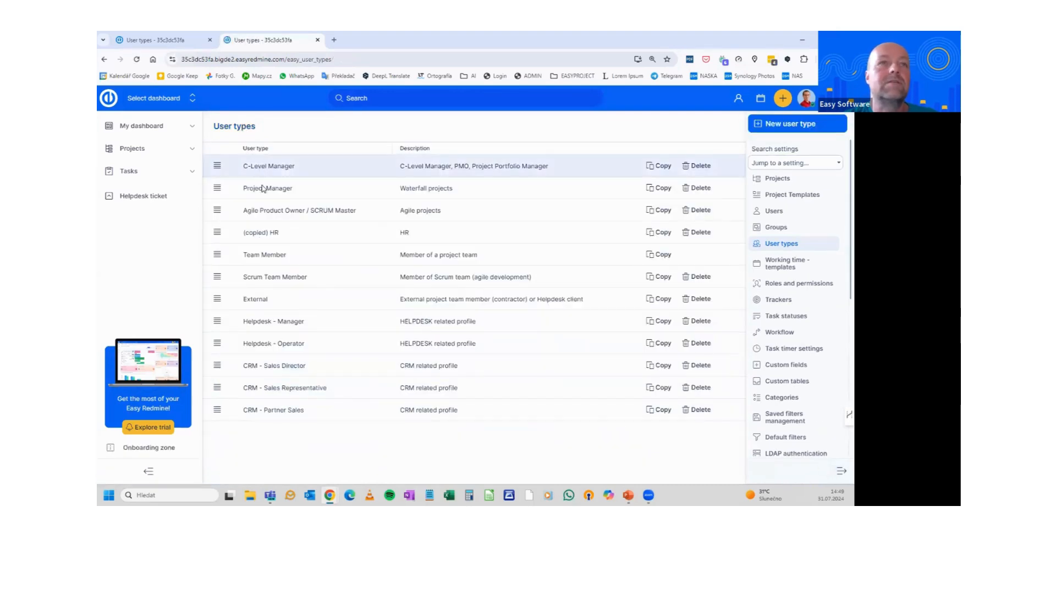
pyautogui.click(263, 189)
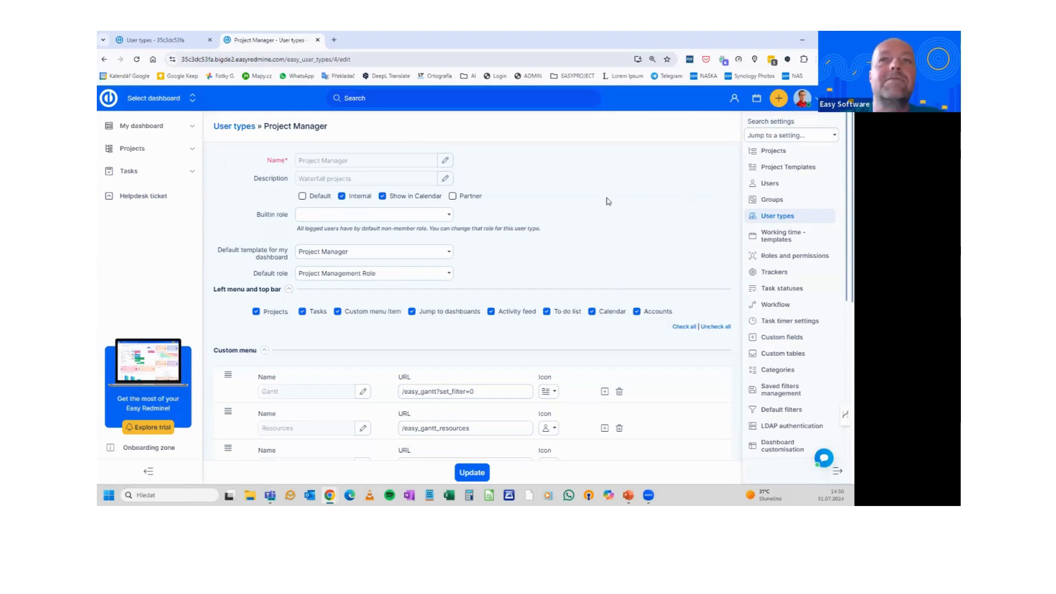
pyautogui.click(771, 217)
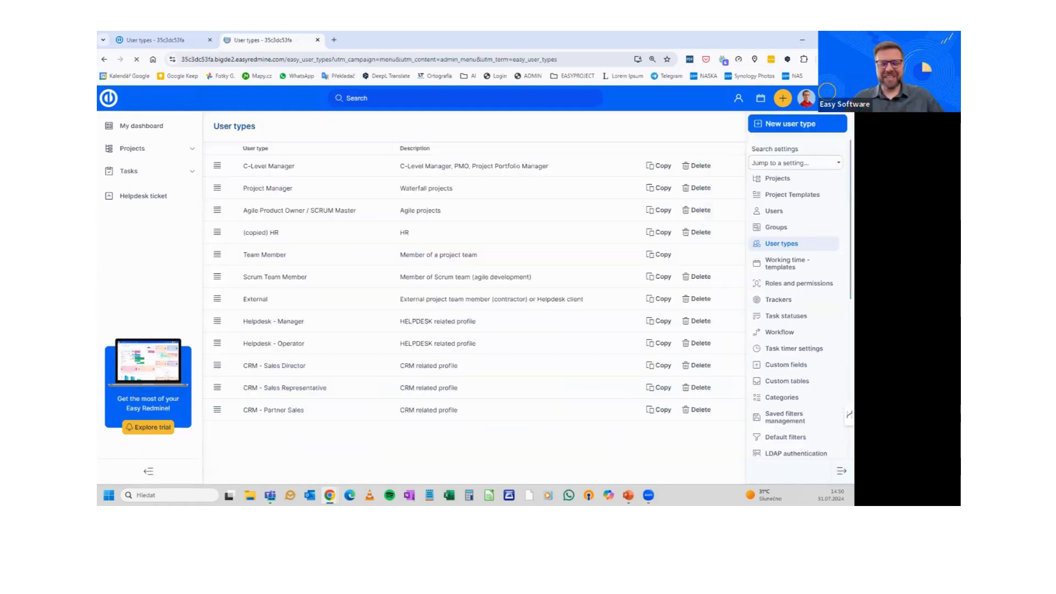